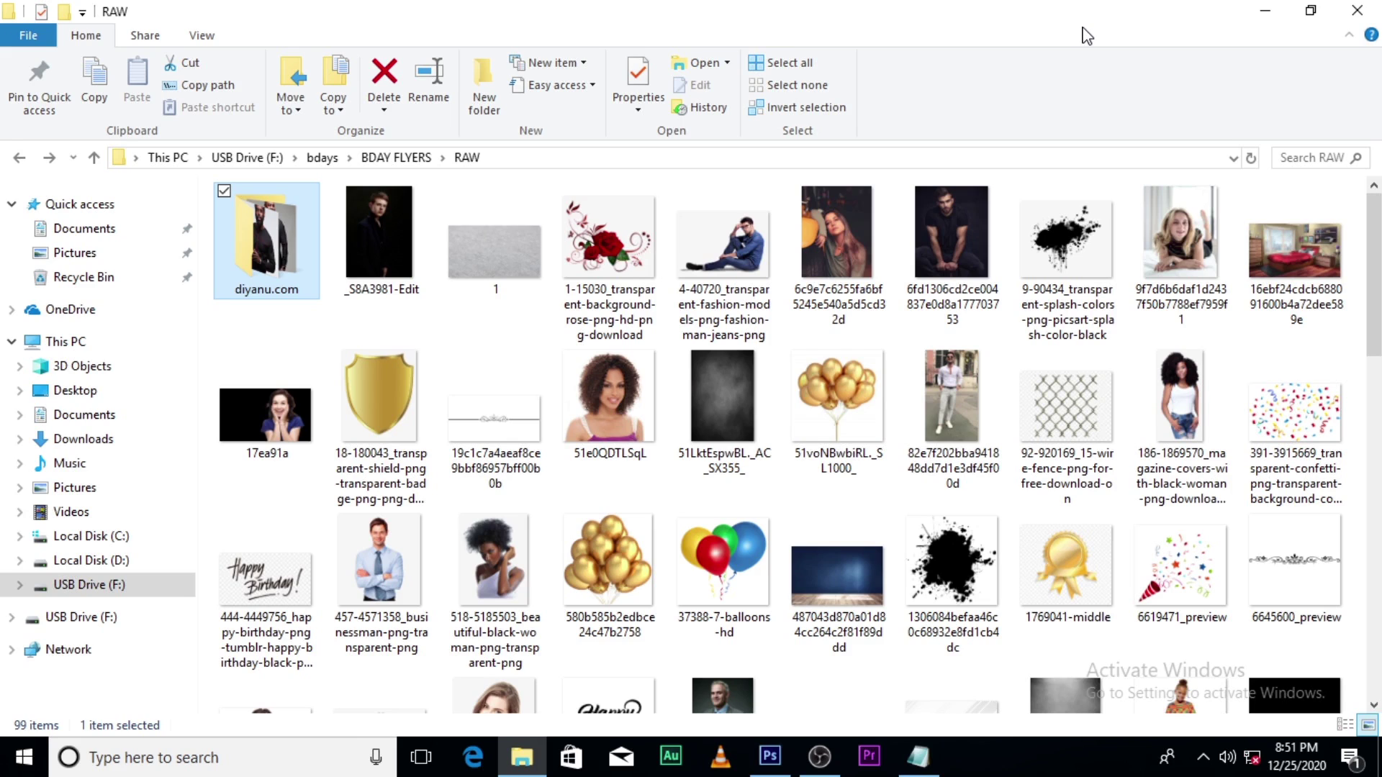
Step: Minimize the File Explorer window for the RAW folder to show Photoshop's empty workspace
left_click(1265, 10)
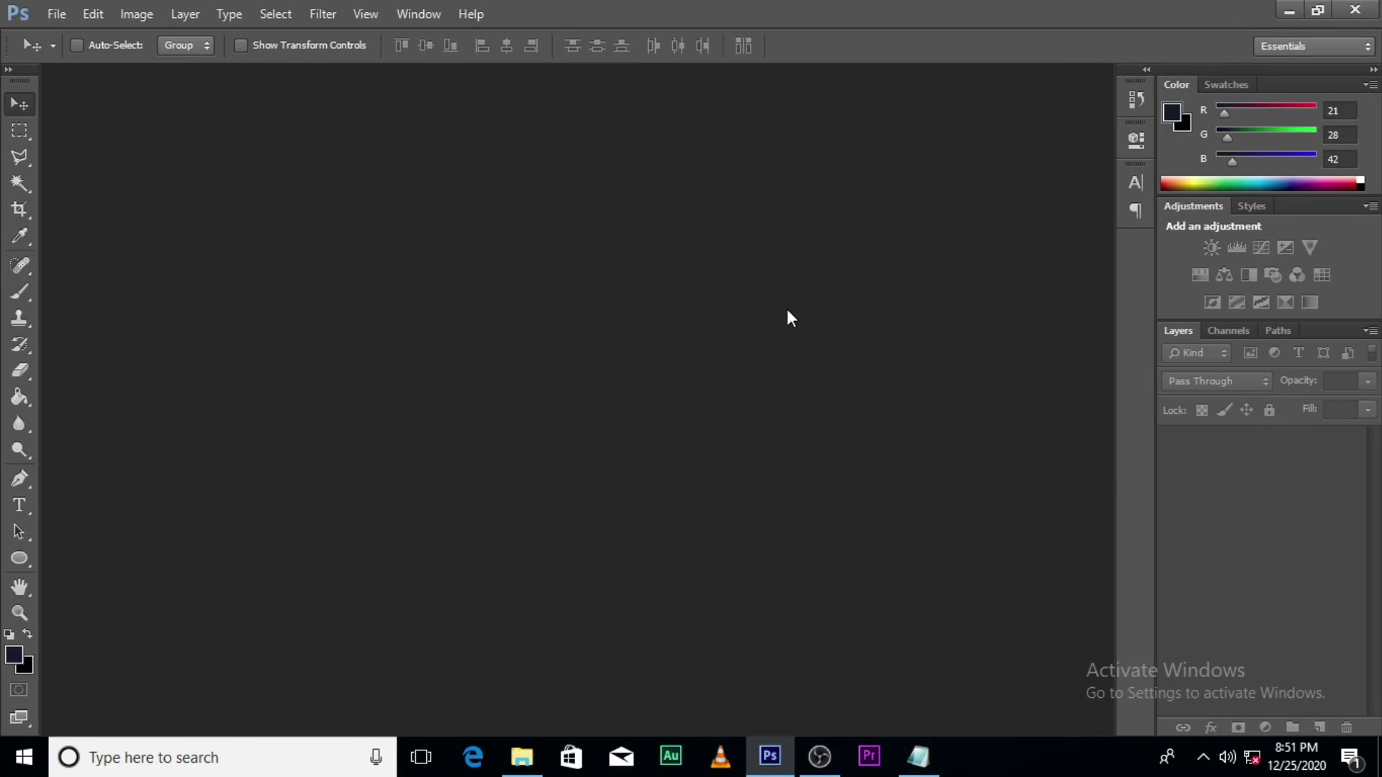
Step: Create a new 1000×1000 px RGB Color document named 'birthday flyer'
key("ctrl+n")
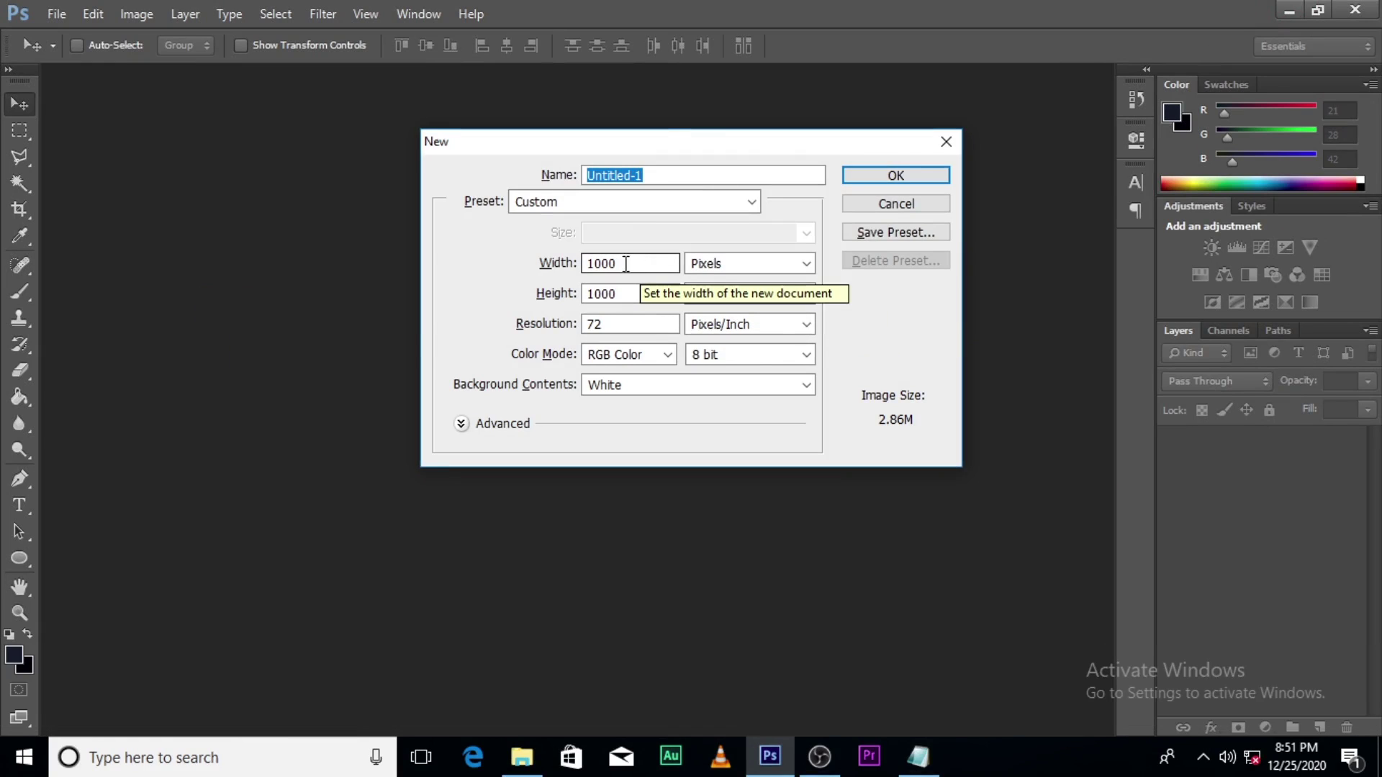
left_click_drag(678, 147, 674, 260)
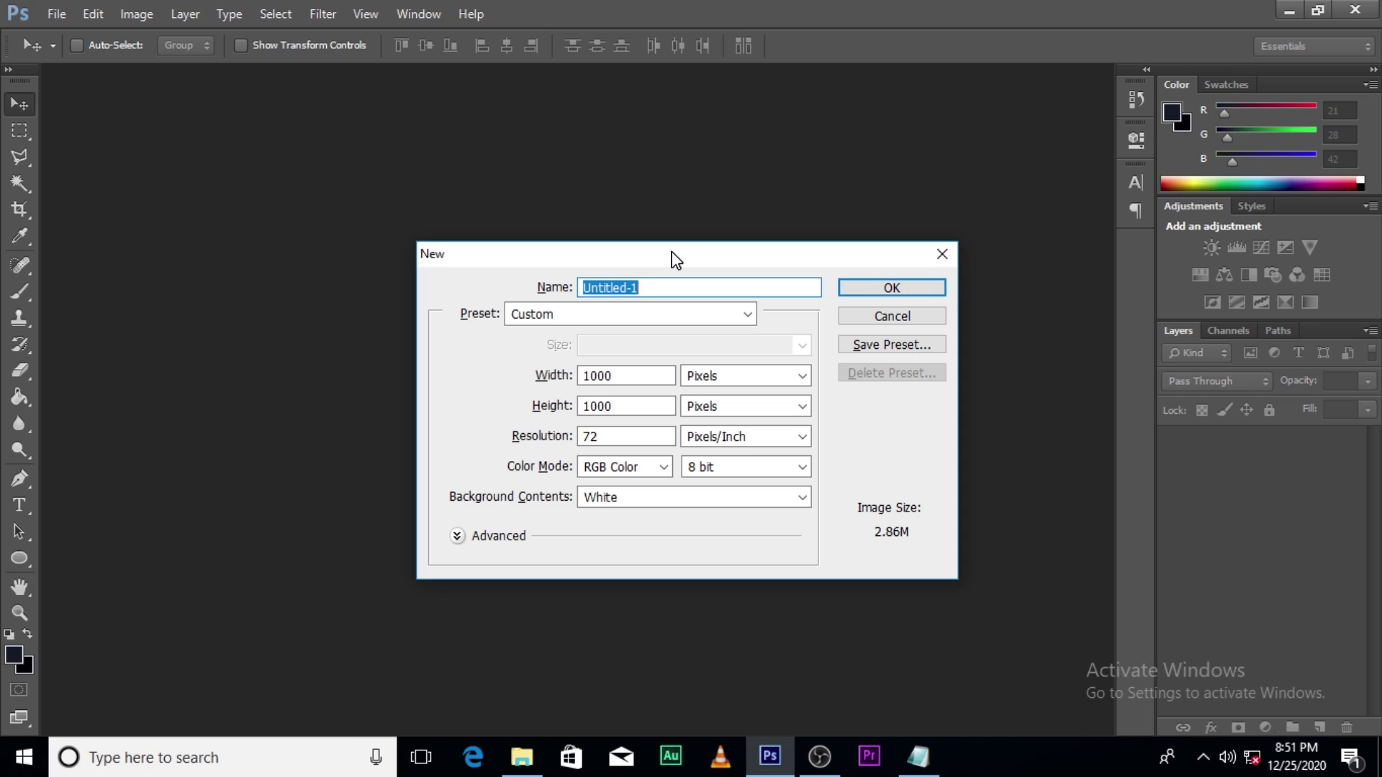
type("birthda")
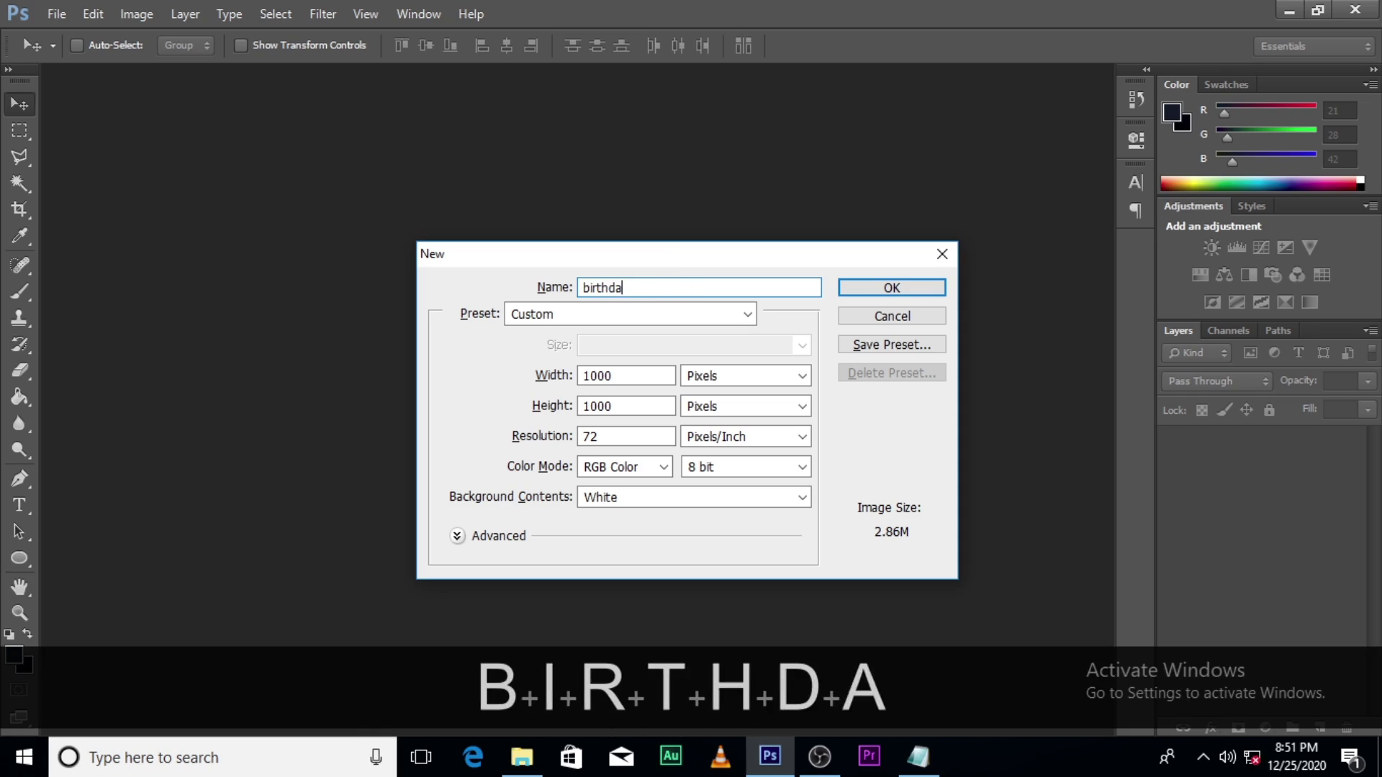
type("y flyer")
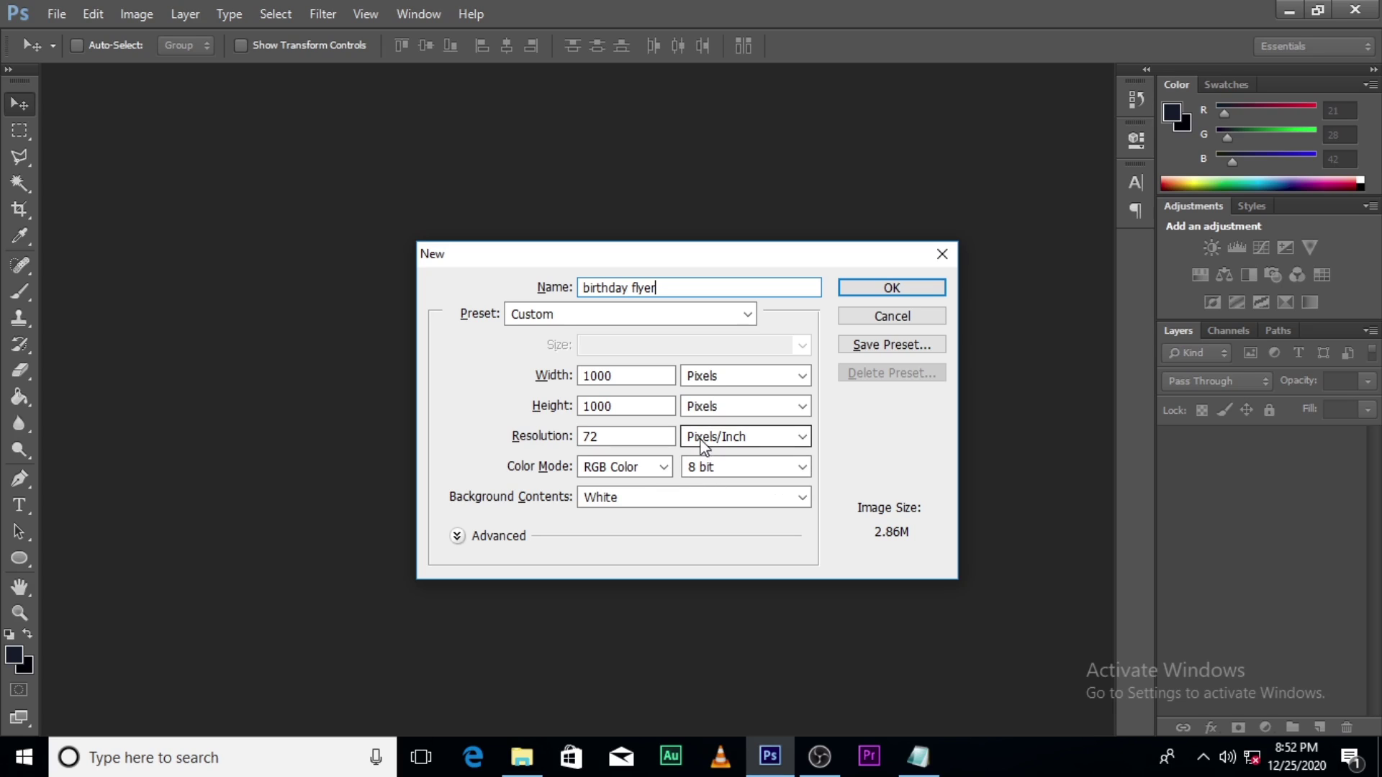
left_click(637, 467)
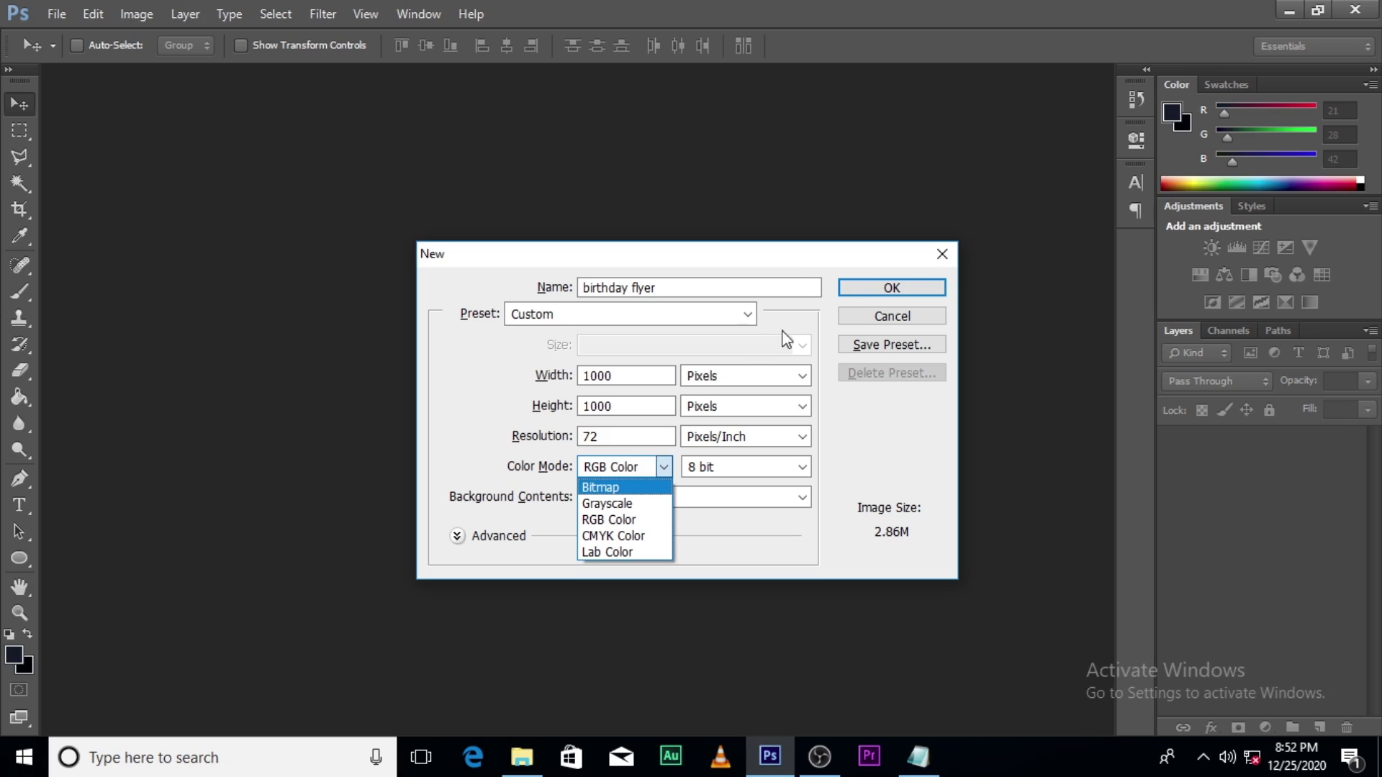
left_click(798, 265)
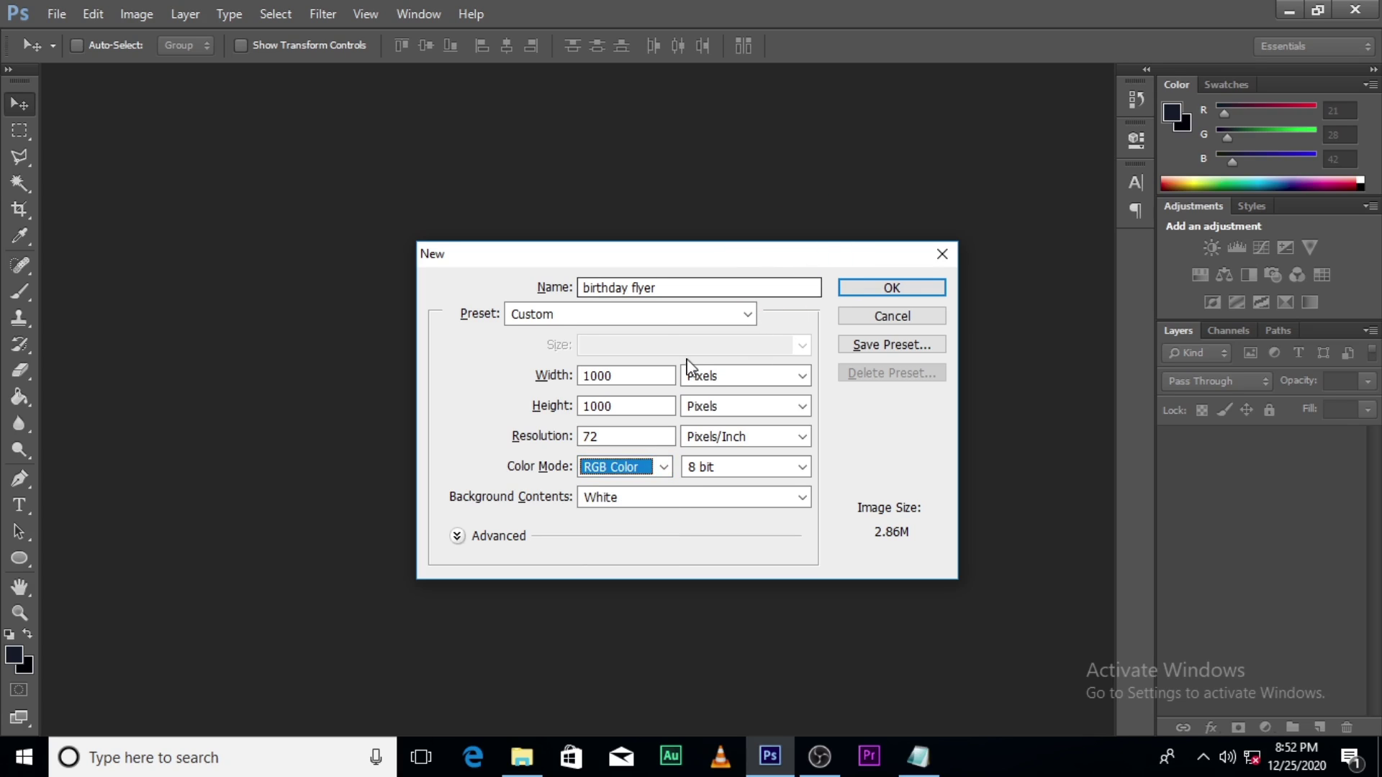
left_click(892, 288)
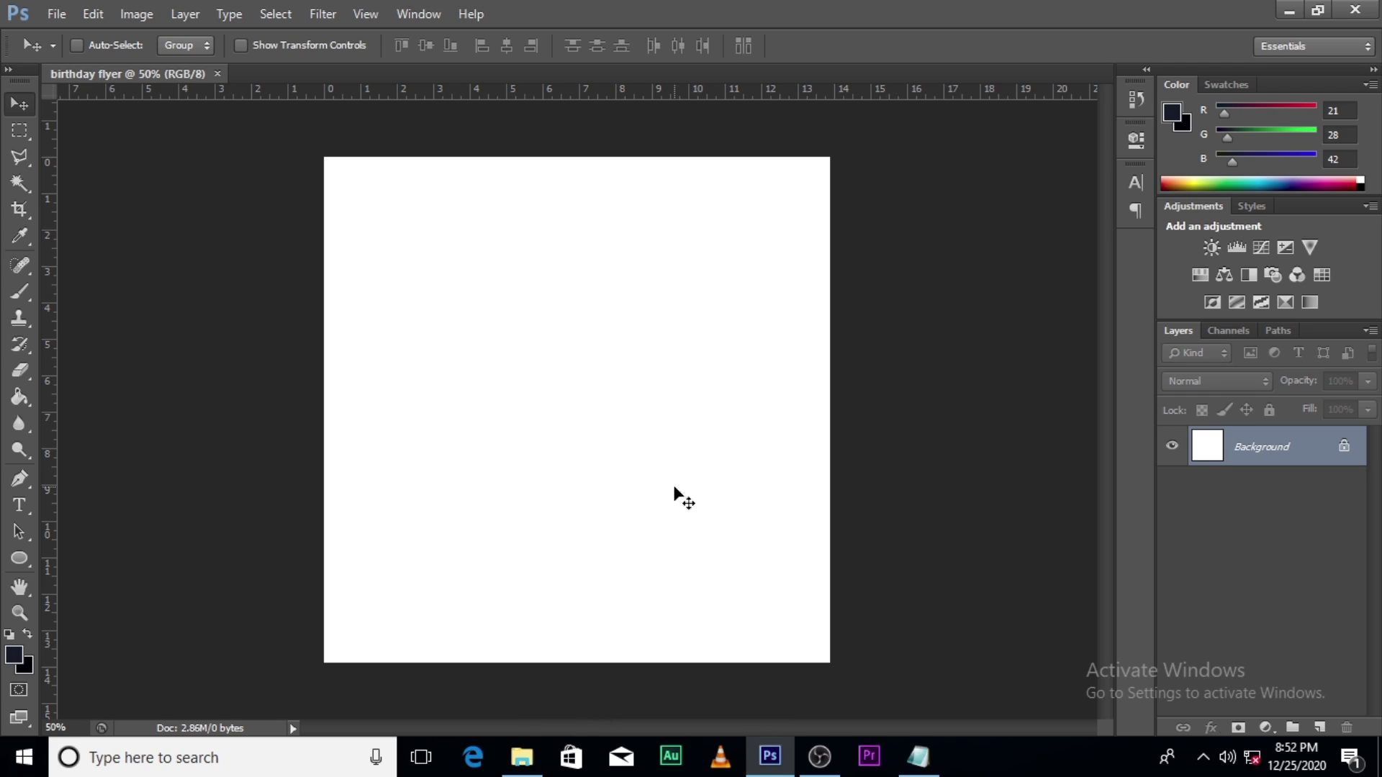
Step: Drag the room-background-wallpaper image from the source folder into the flyer
key("alt+Tab")
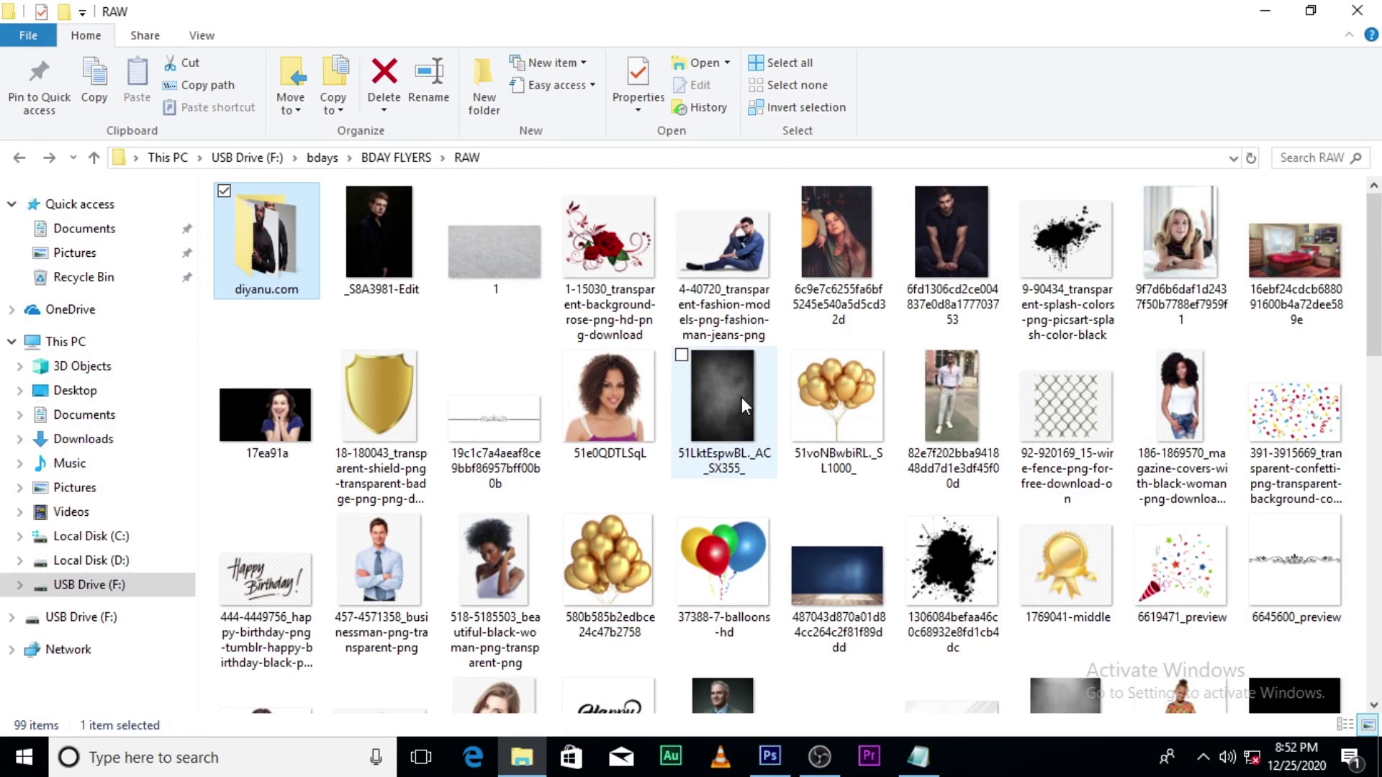
scroll(741, 395, "down", 5)
scroll(745, 406, "down", 1)
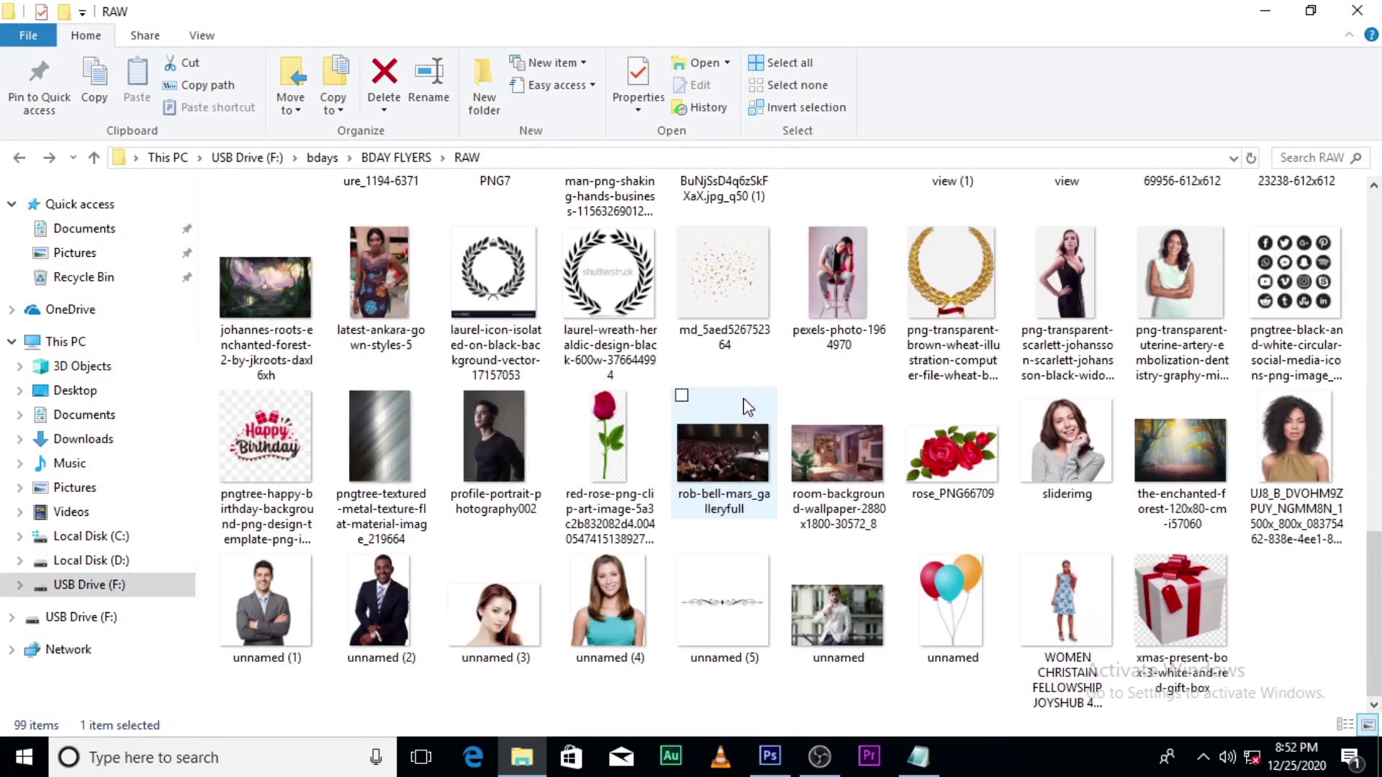
left_click(829, 472)
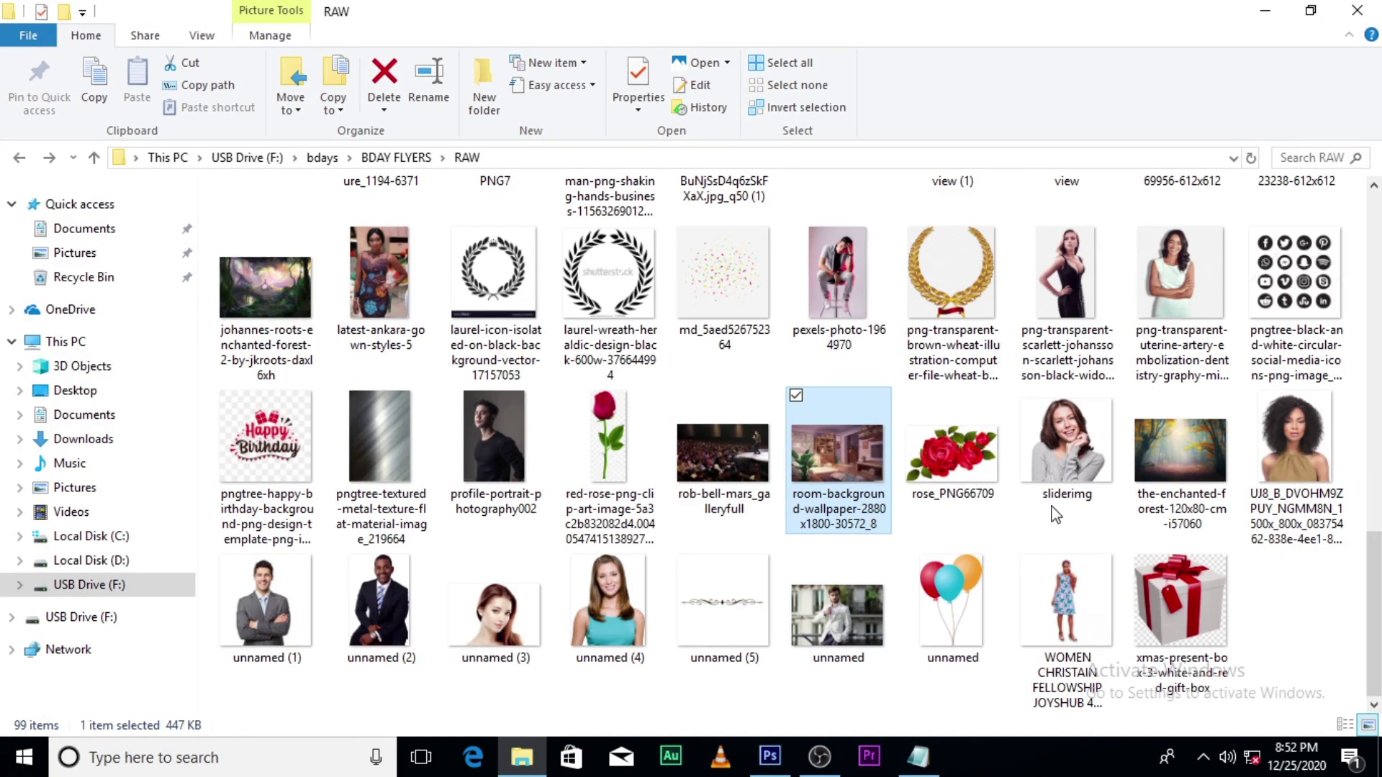
left_click_drag(832, 444, 706, 586)
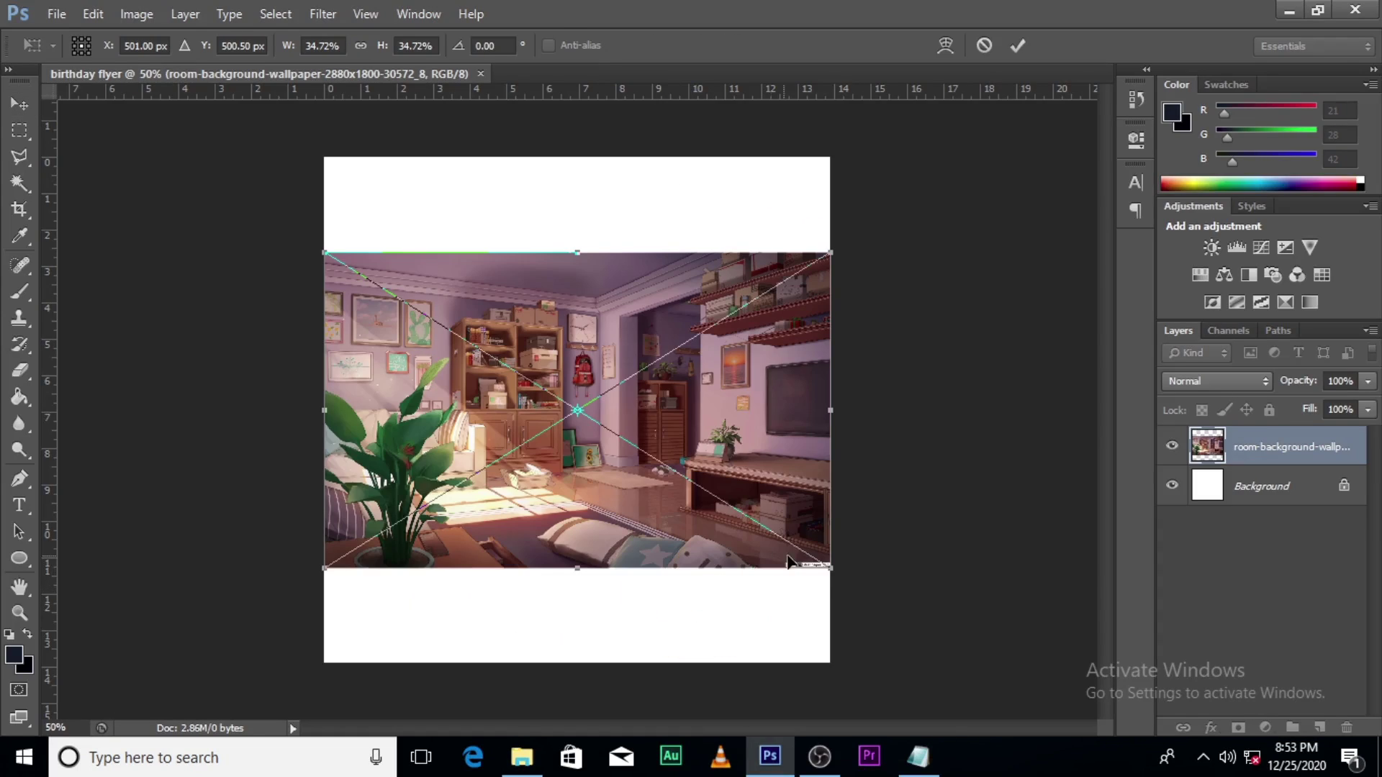
Step: Scale the room wallpaper from its centre to about 62% so it fills the canvas, then commit
left_click_drag(833, 574, 1005, 738)
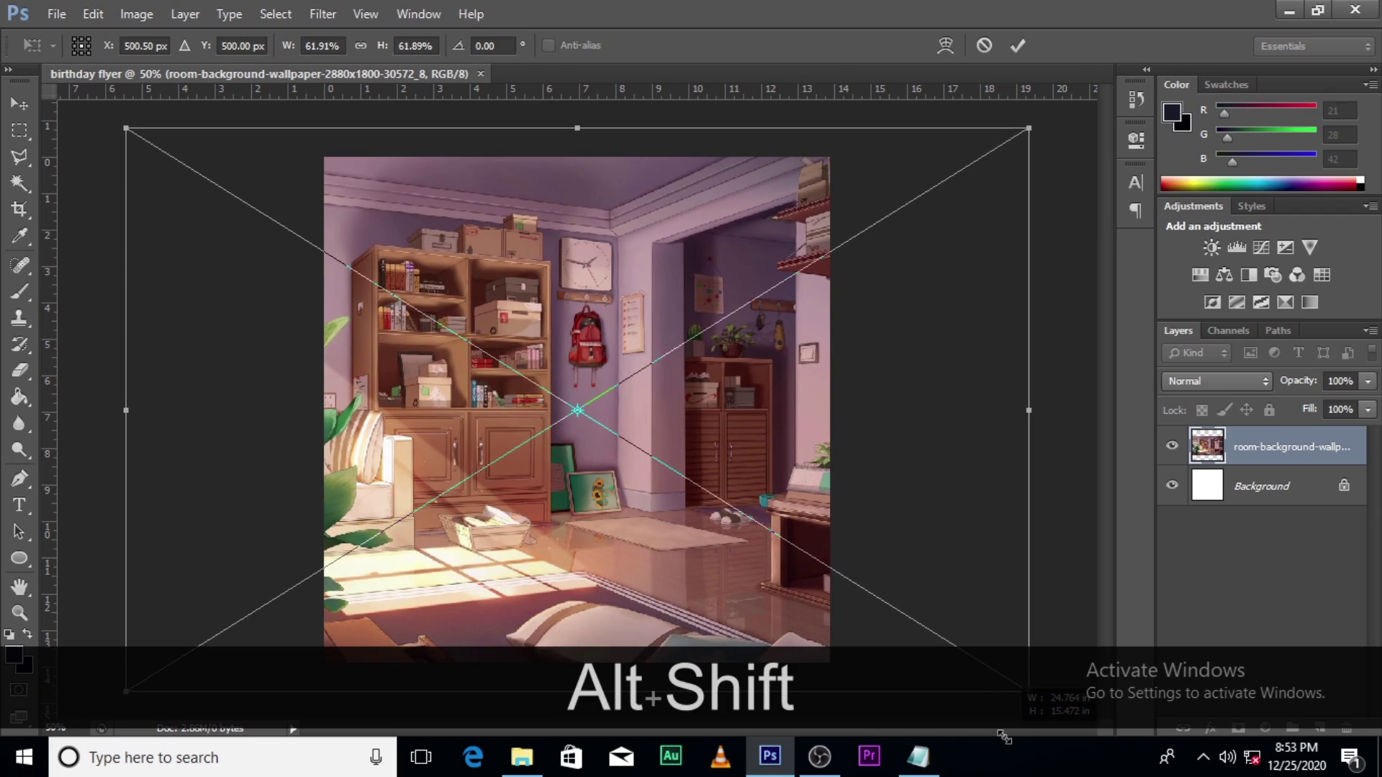
key("alt+shift+Return")
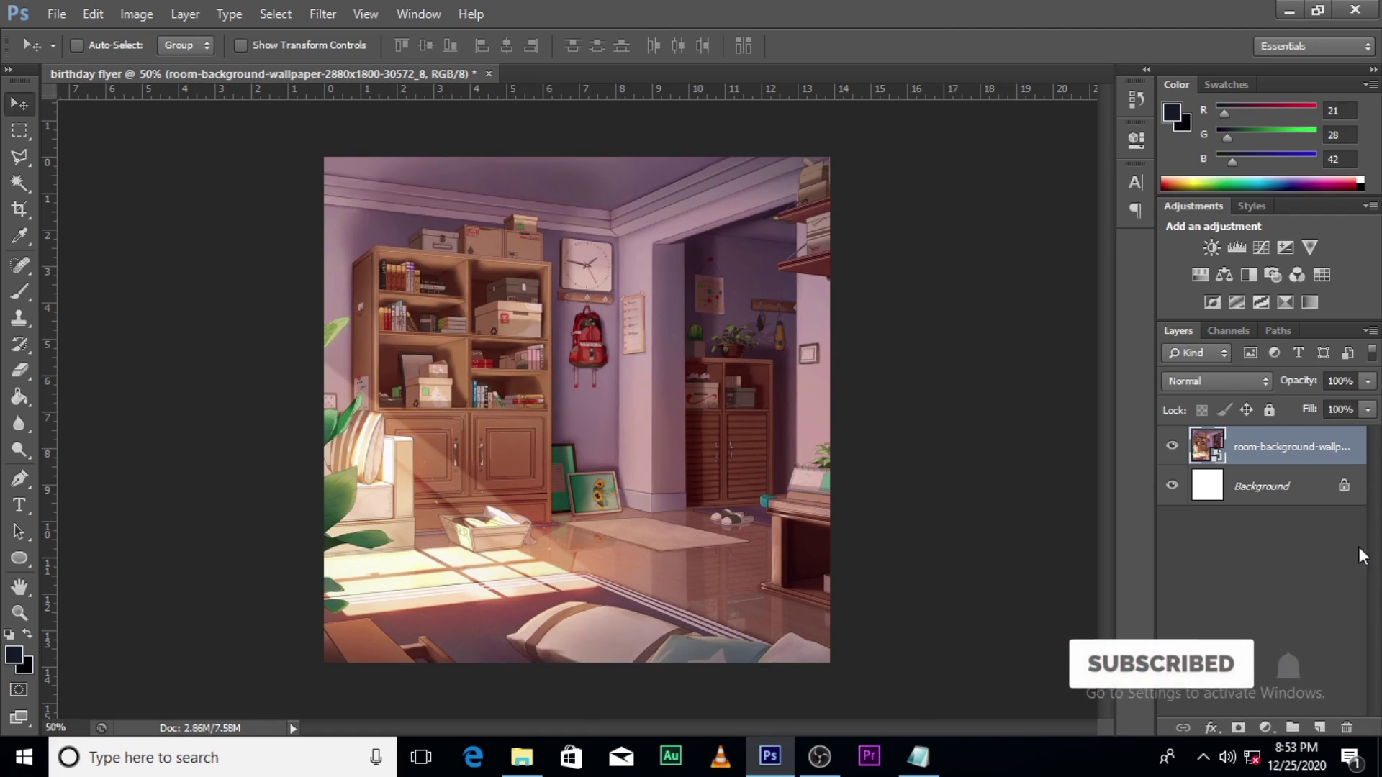
key("ctrl+b")
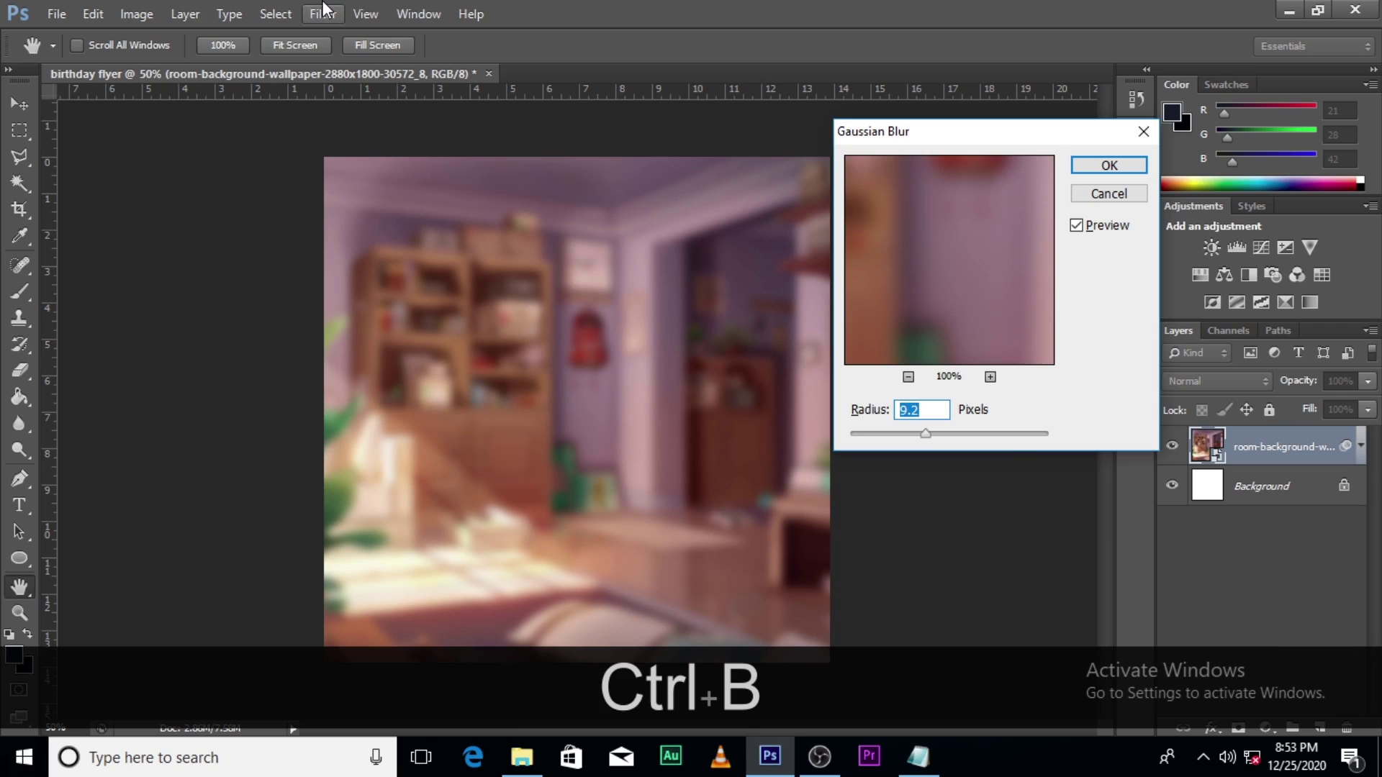
Step: Apply a Gaussian Blur smart filter of about 9 px radius to the room wallpaper layer
left_click(1112, 194)
left_click(325, 13)
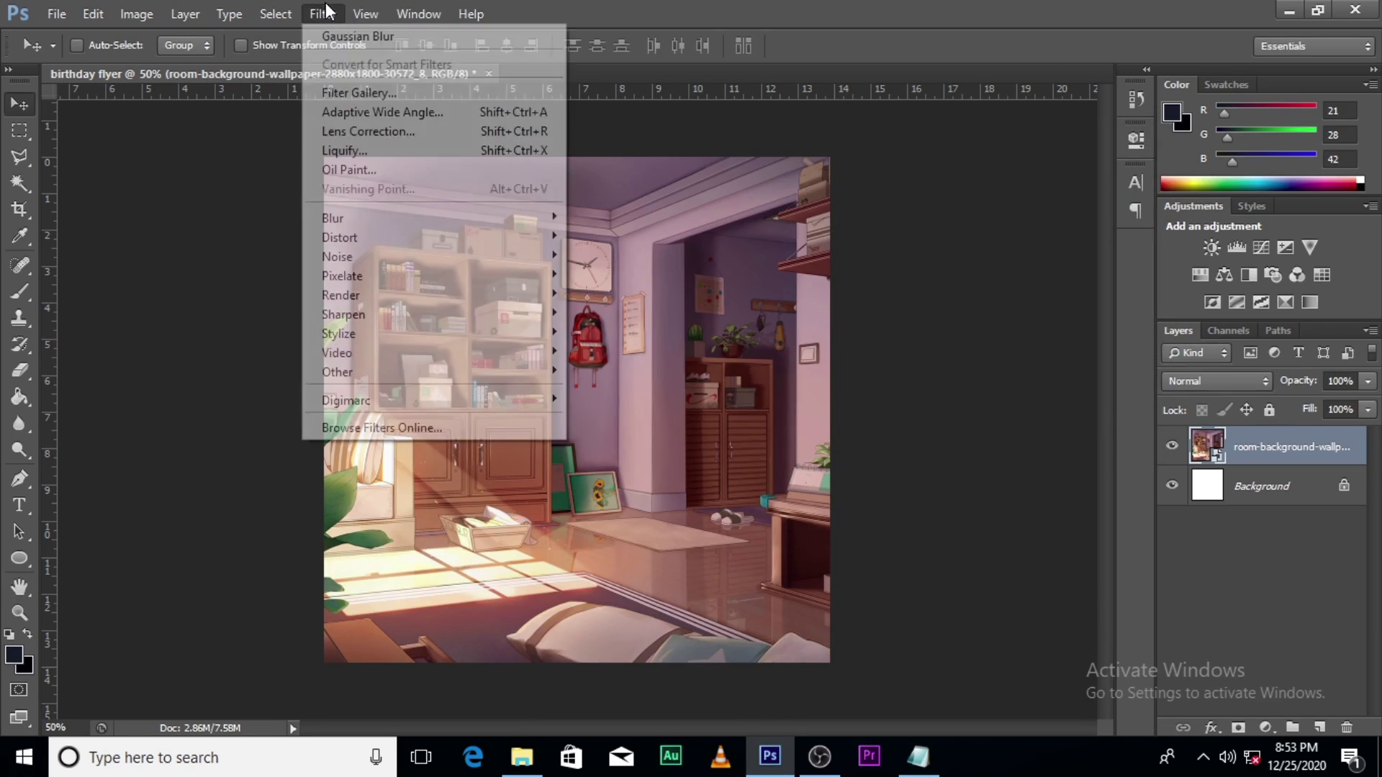
mouse_move(349, 216)
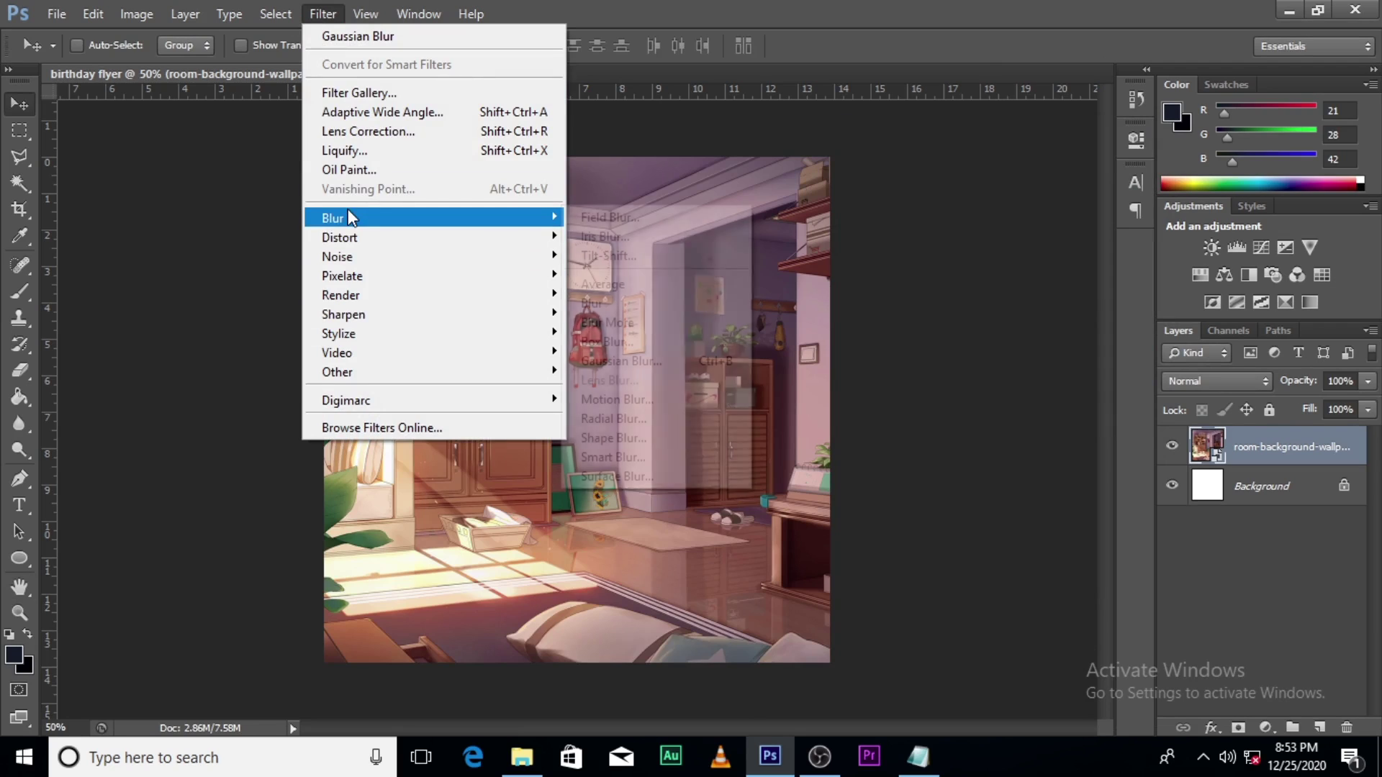
left_click(622, 368)
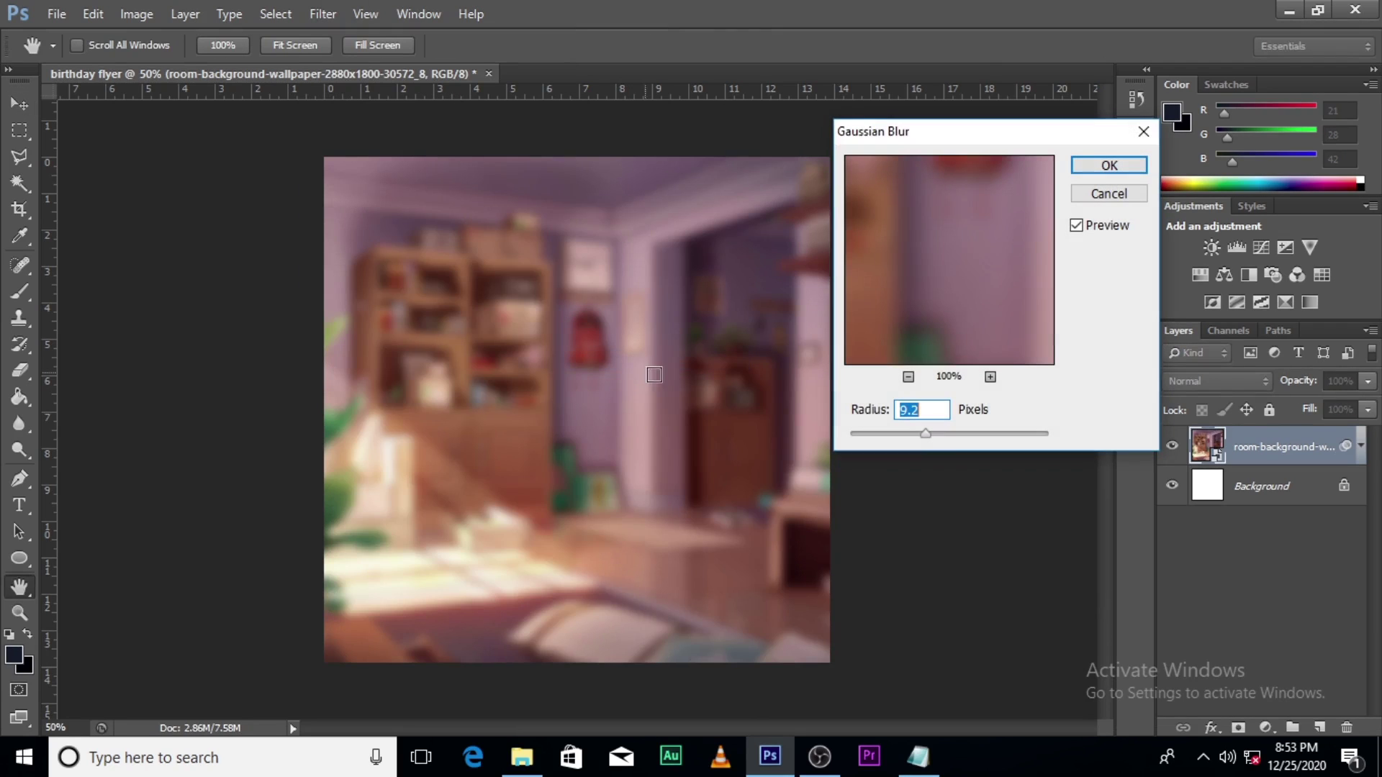
left_click(921, 434)
left_click_drag(922, 435, 928, 435)
left_click(1096, 166)
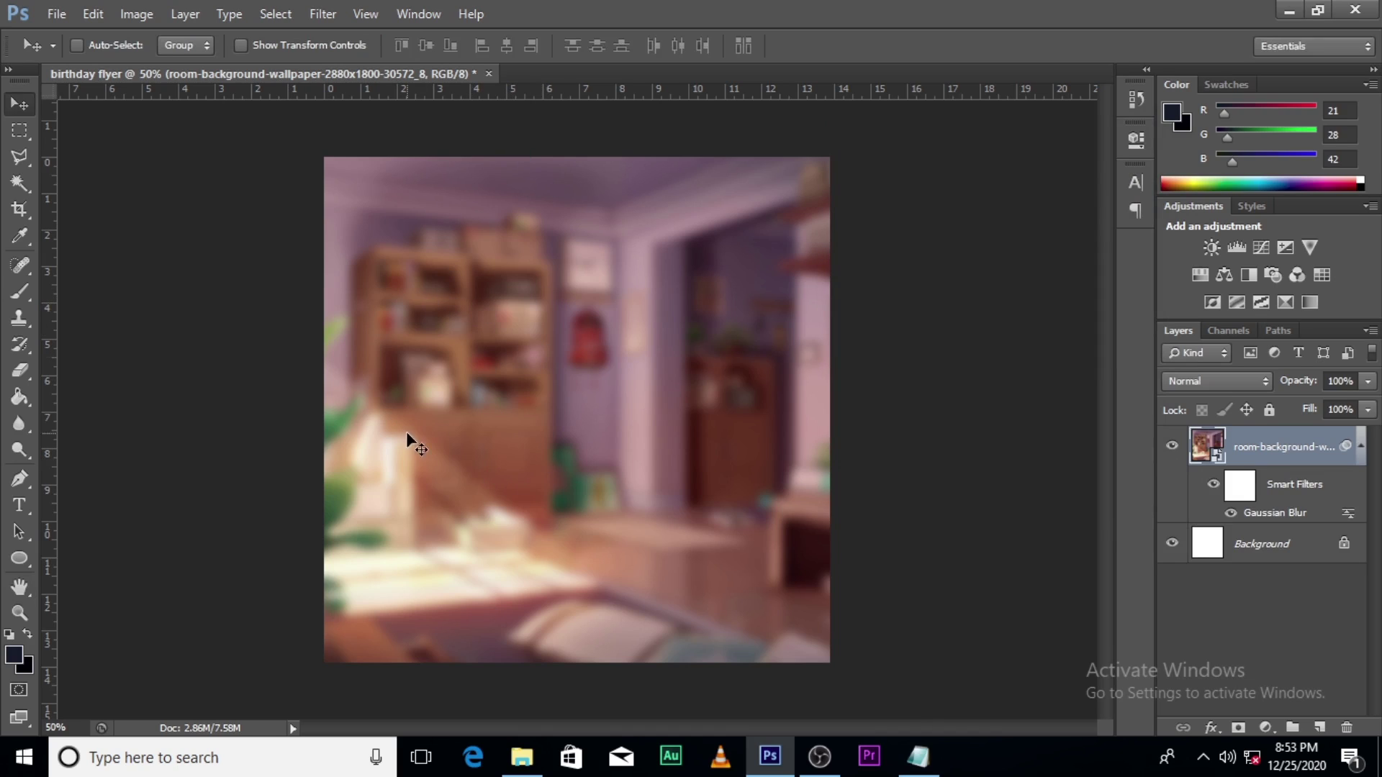
left_click(1361, 447)
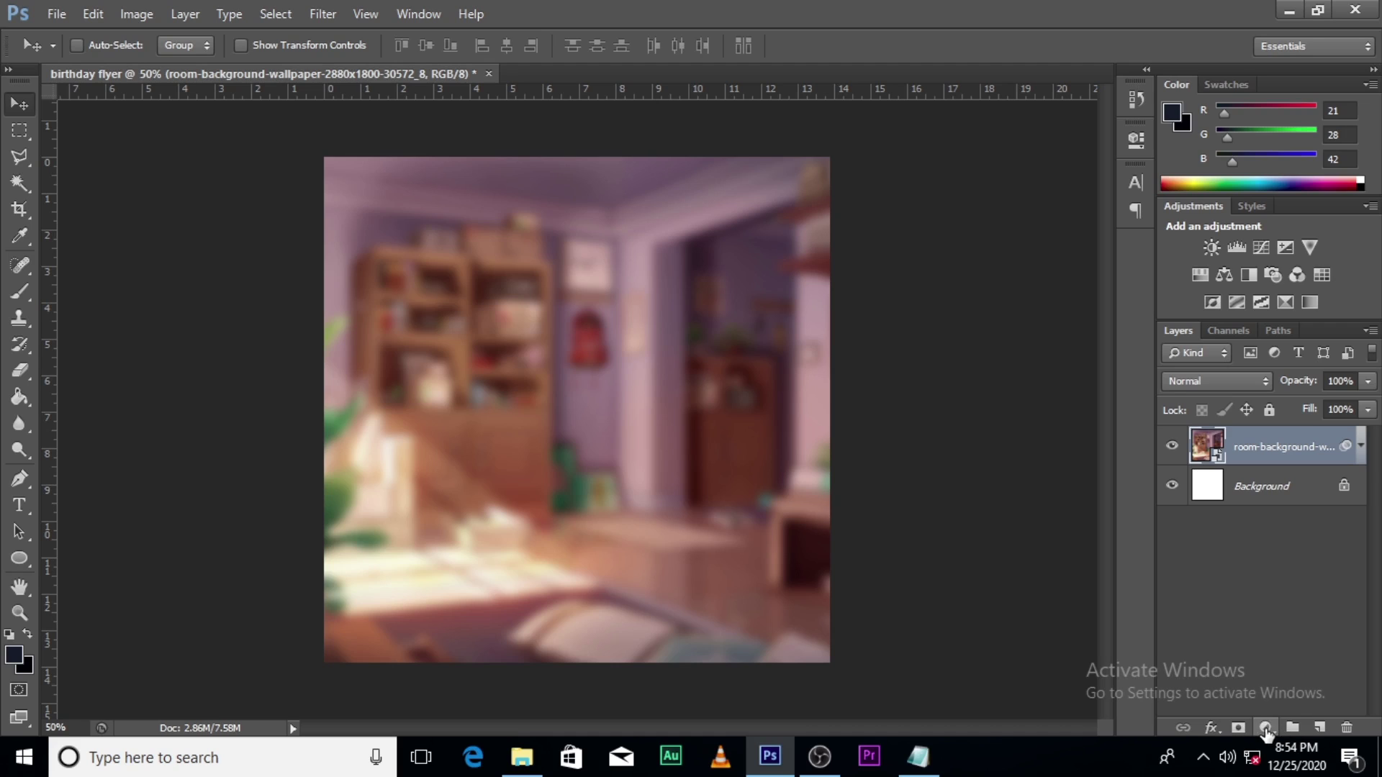
Step: Add a Curves adjustment above the wallpaper, moving the black point inward to deepen shadows
left_click(1265, 728)
left_click(1231, 409)
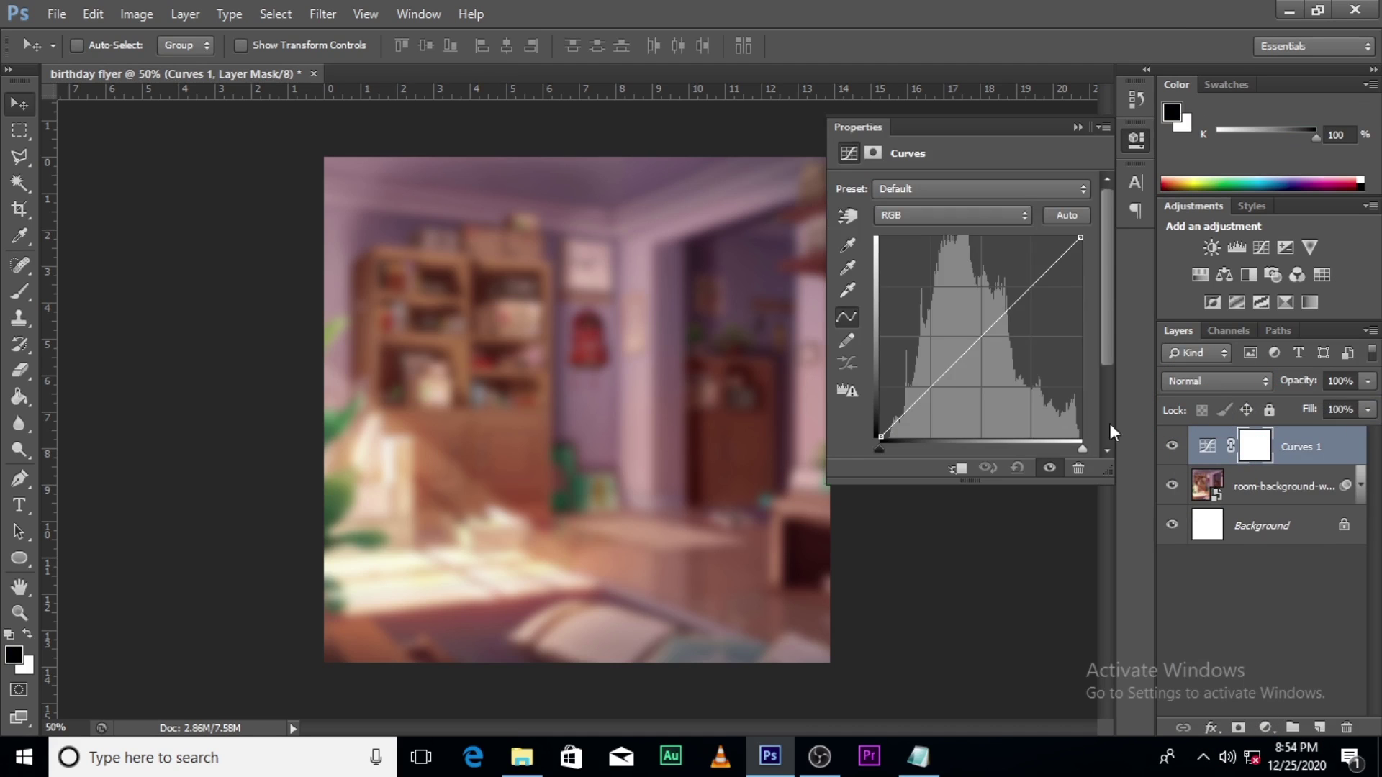
left_click_drag(878, 448, 905, 445)
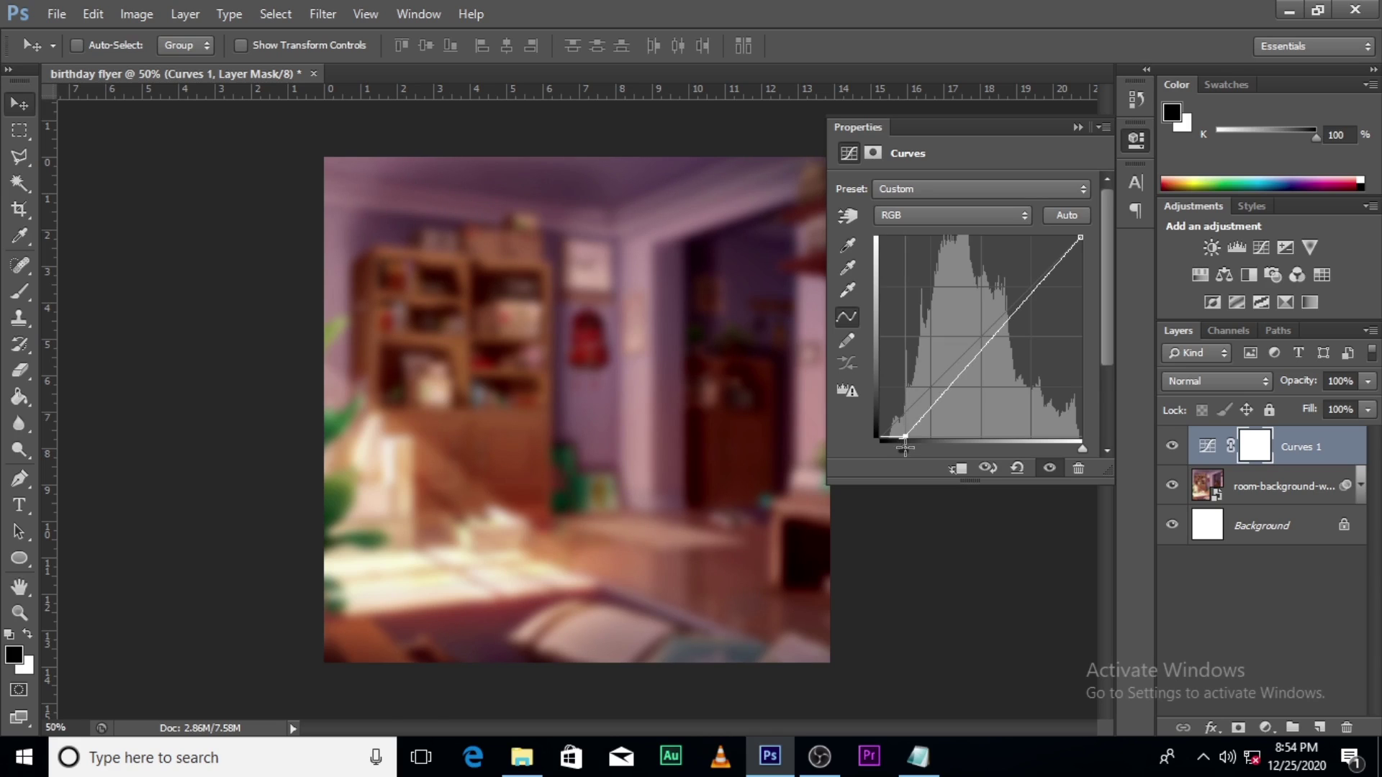
left_click(1077, 128)
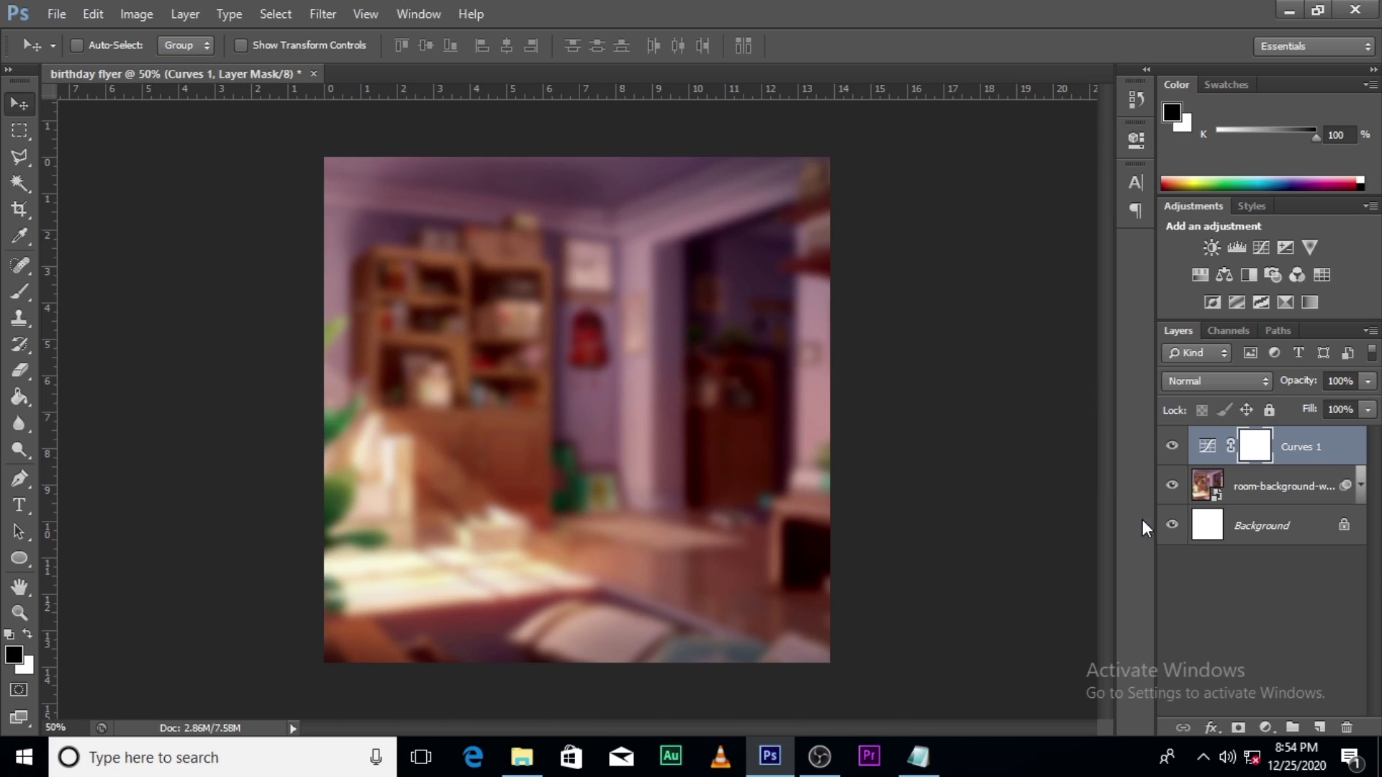
Step: Add an Exposure layer, then delete it and toggle Curves 1 visibility to compare
left_click(1265, 728)
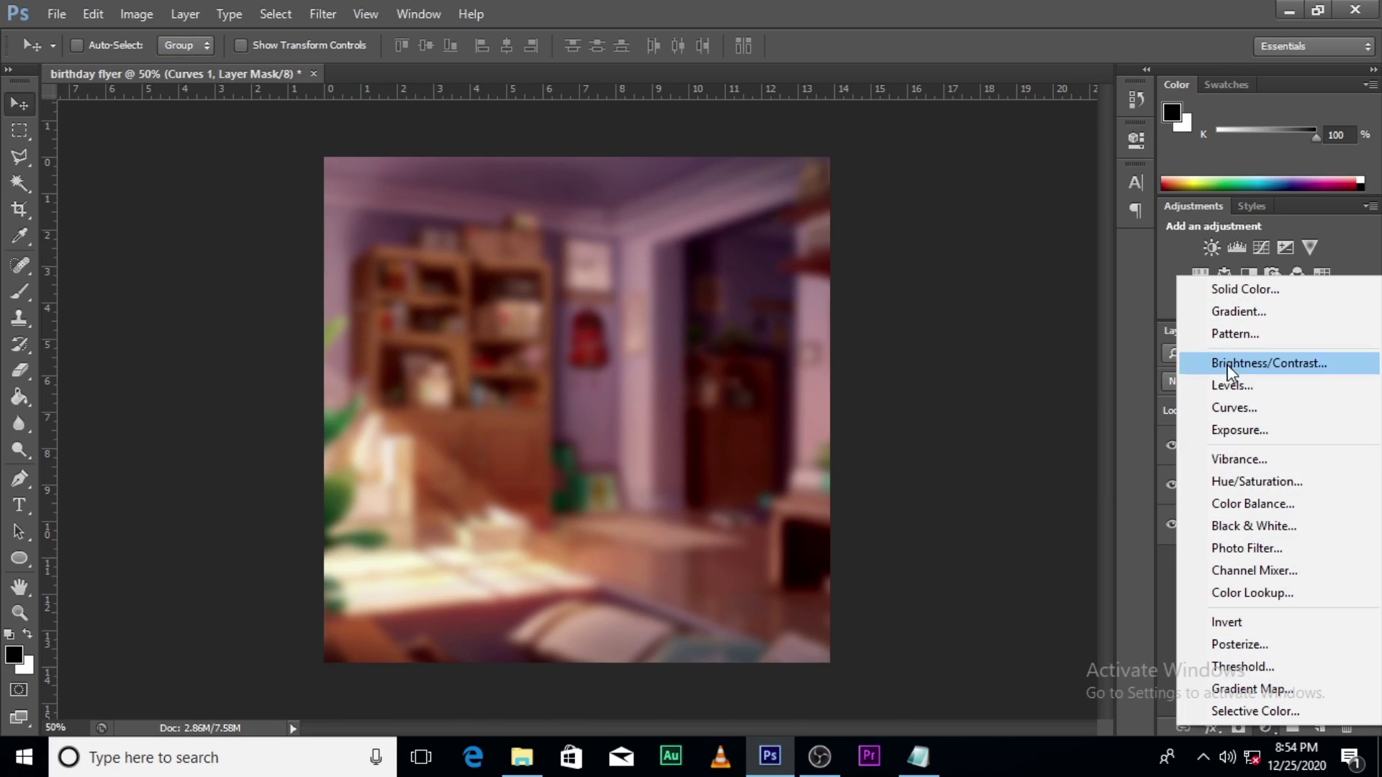
left_click(1230, 436)
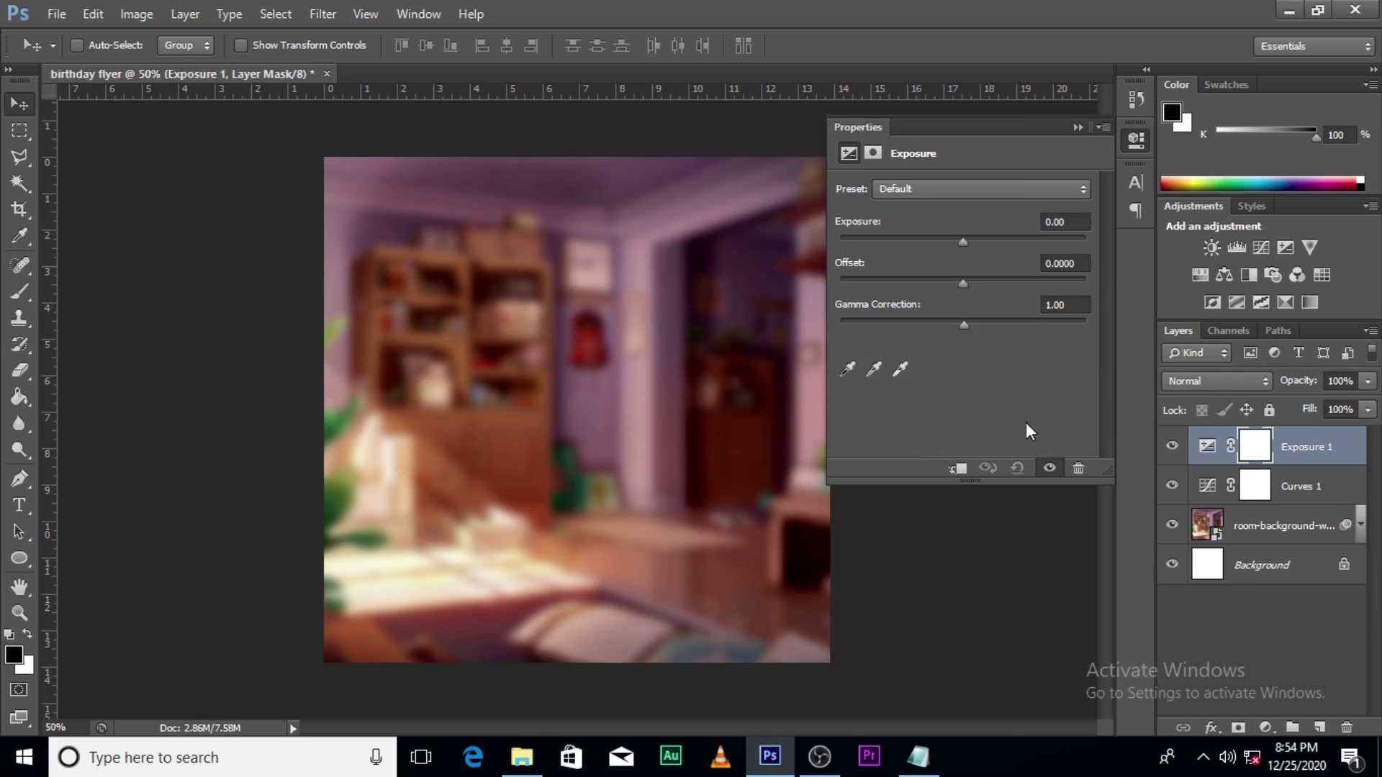
left_click(1075, 468)
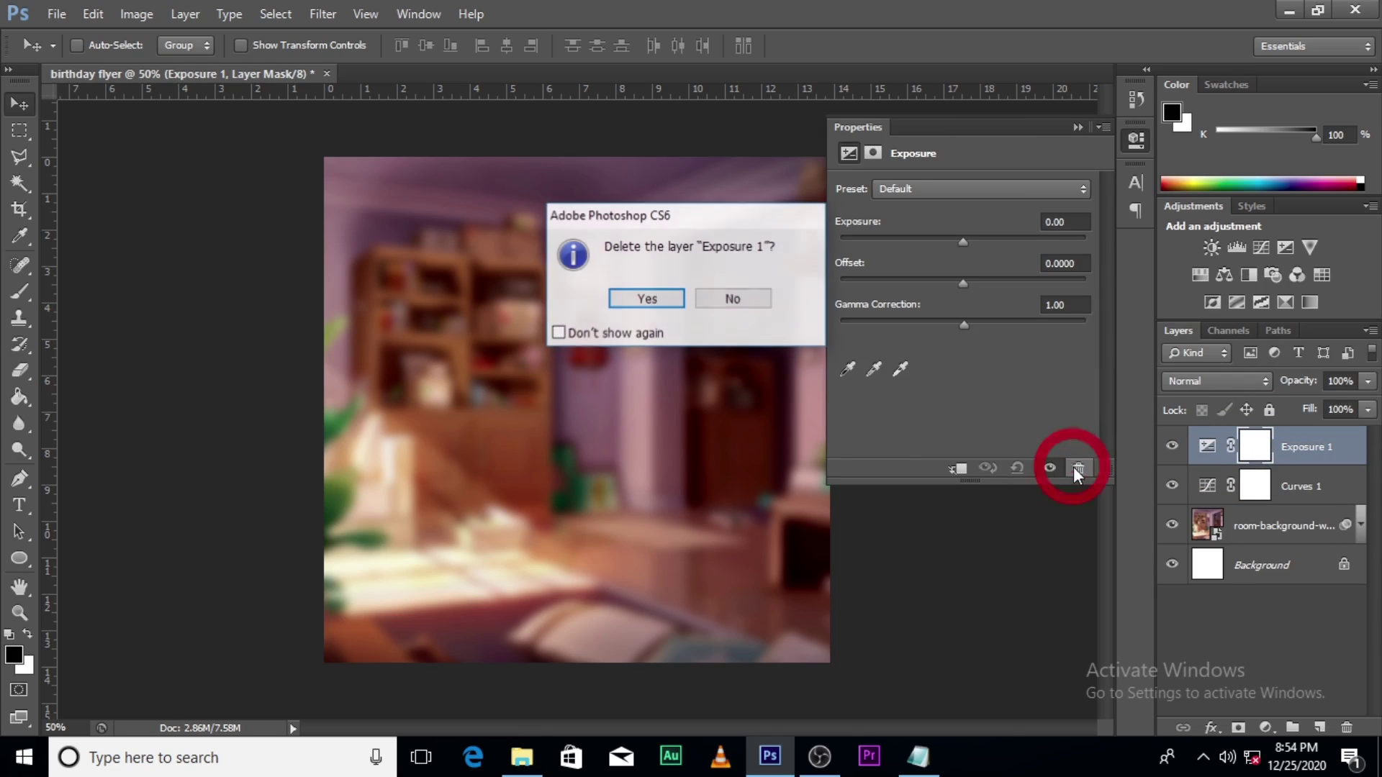
left_click(641, 295)
left_click(1172, 447)
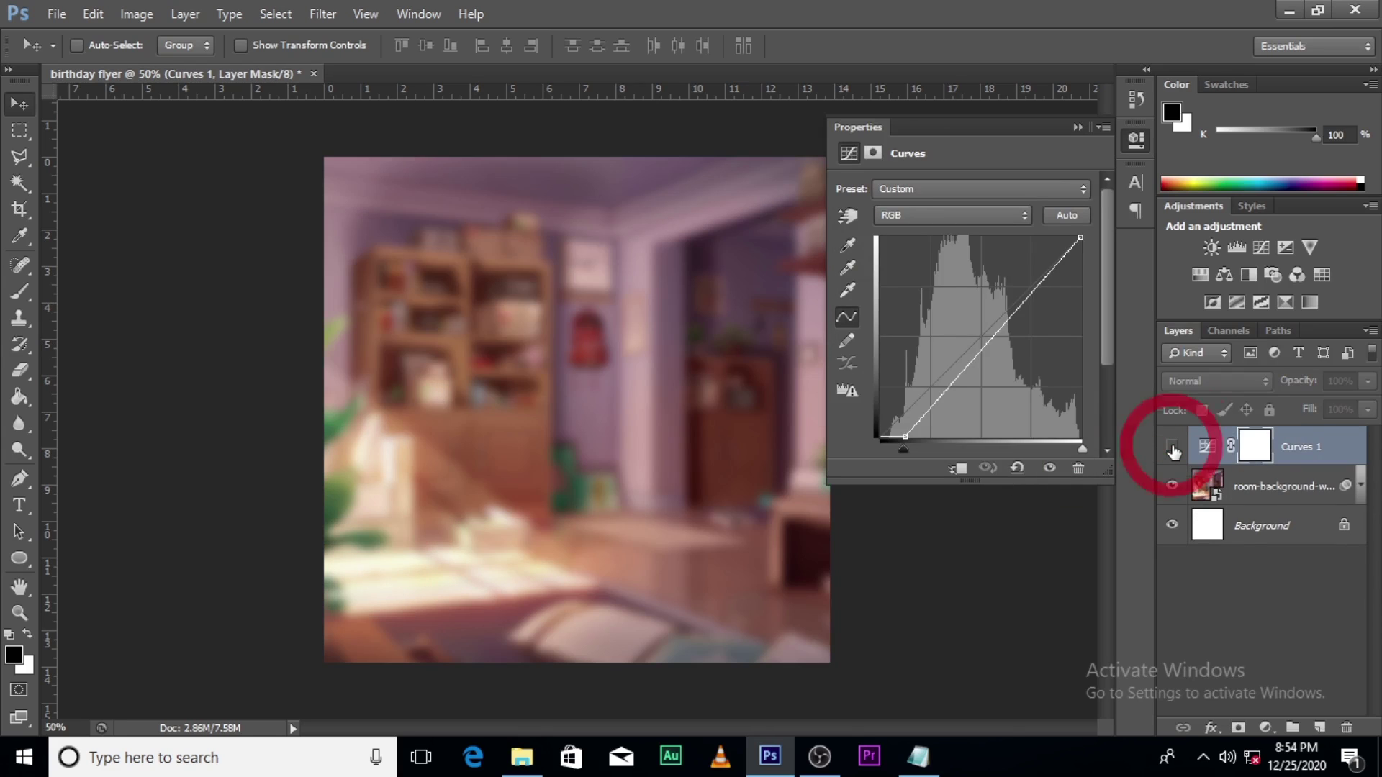
left_click(1172, 447)
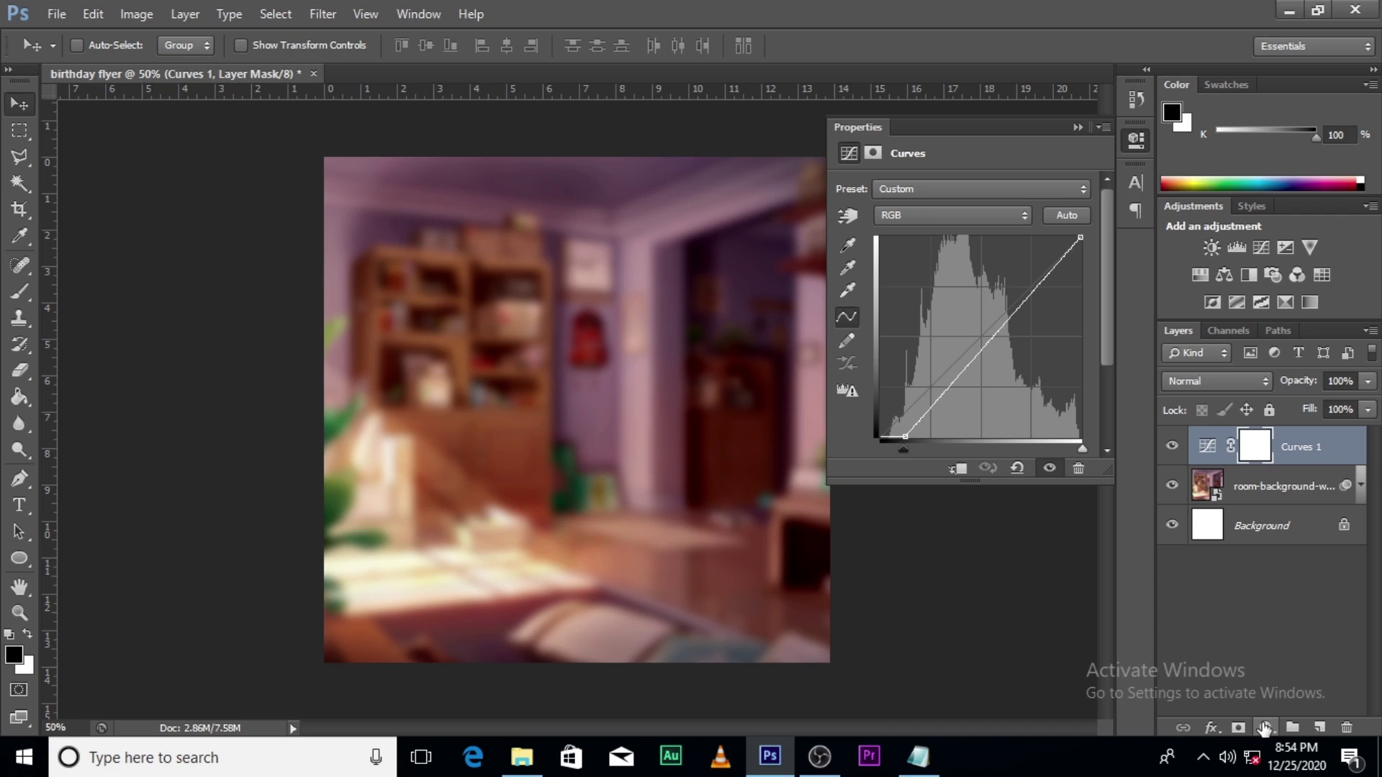
Step: Add a new Exposure adjustment layer and set exposure to -1.65 to darken the backdrop
left_click(1264, 728)
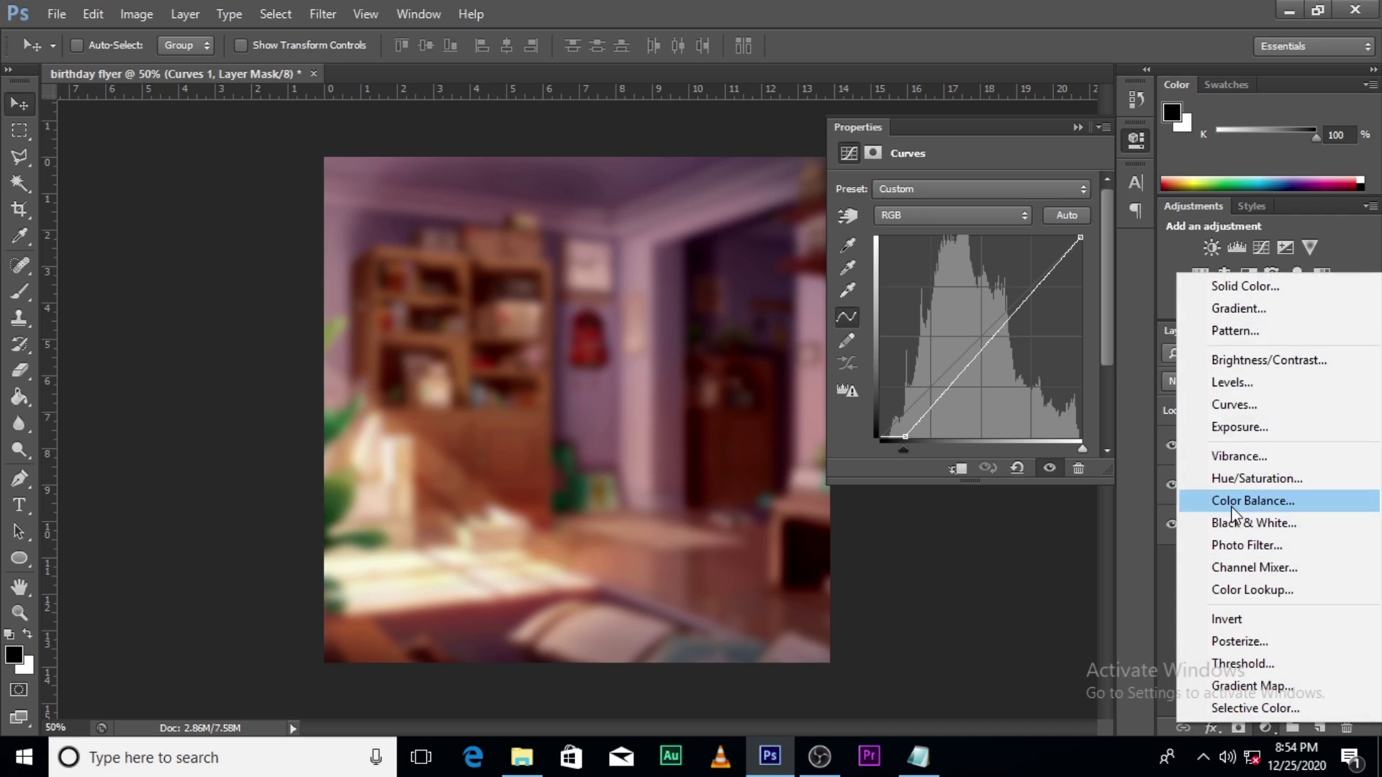
left_click(1238, 429)
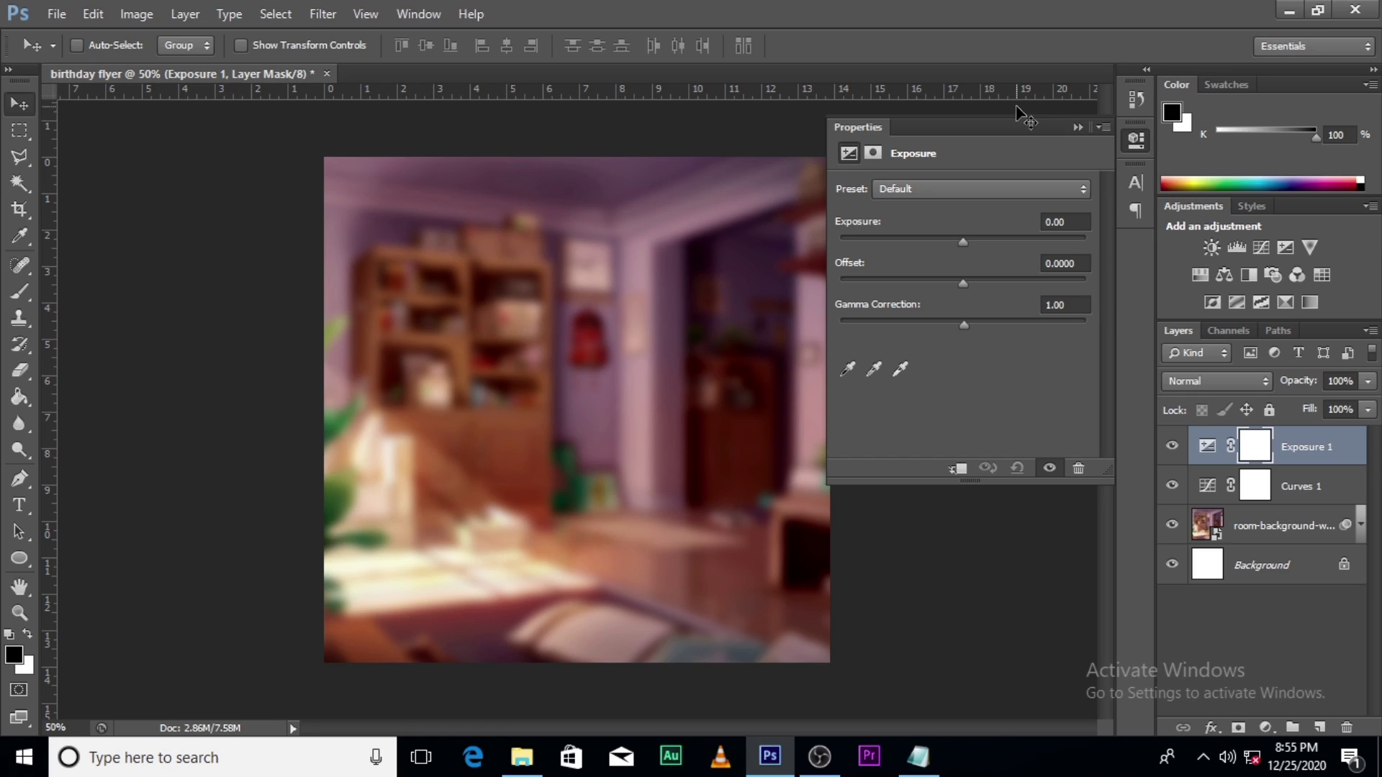
left_click(1209, 448)
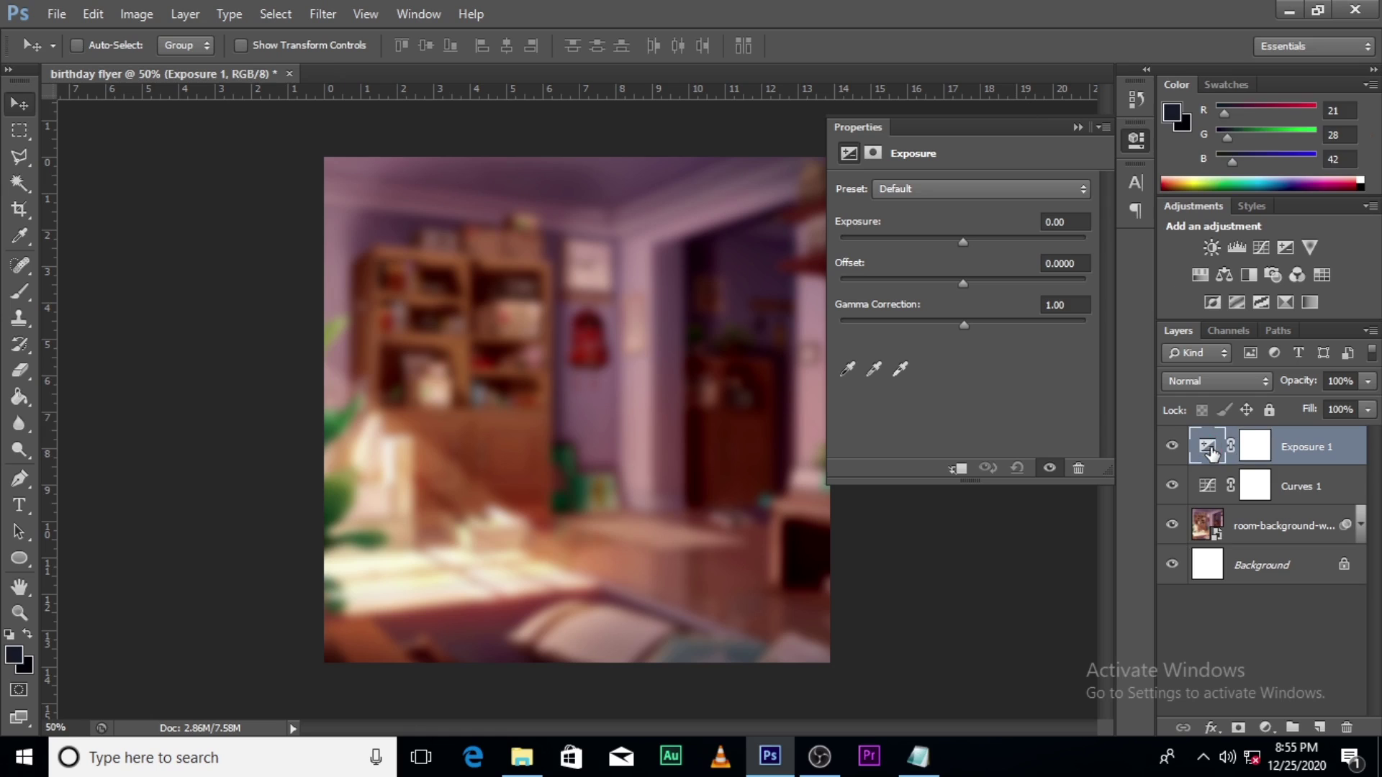
left_click_drag(962, 246, 932, 253)
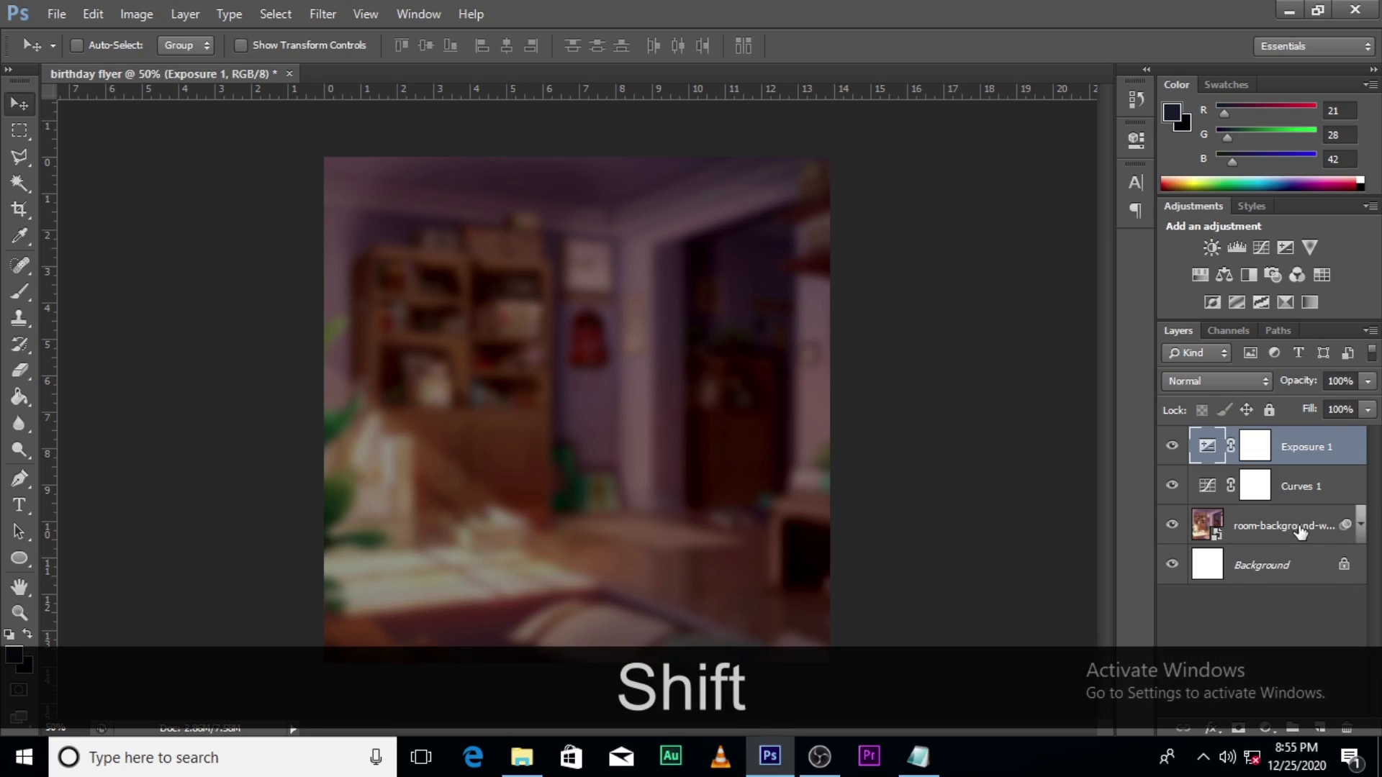
Step: Group the wallpaper, Curves 1 and Exposure 1 layers into a group named 'BG'
left_click(1296, 529, "shift")
left_click(1289, 729)
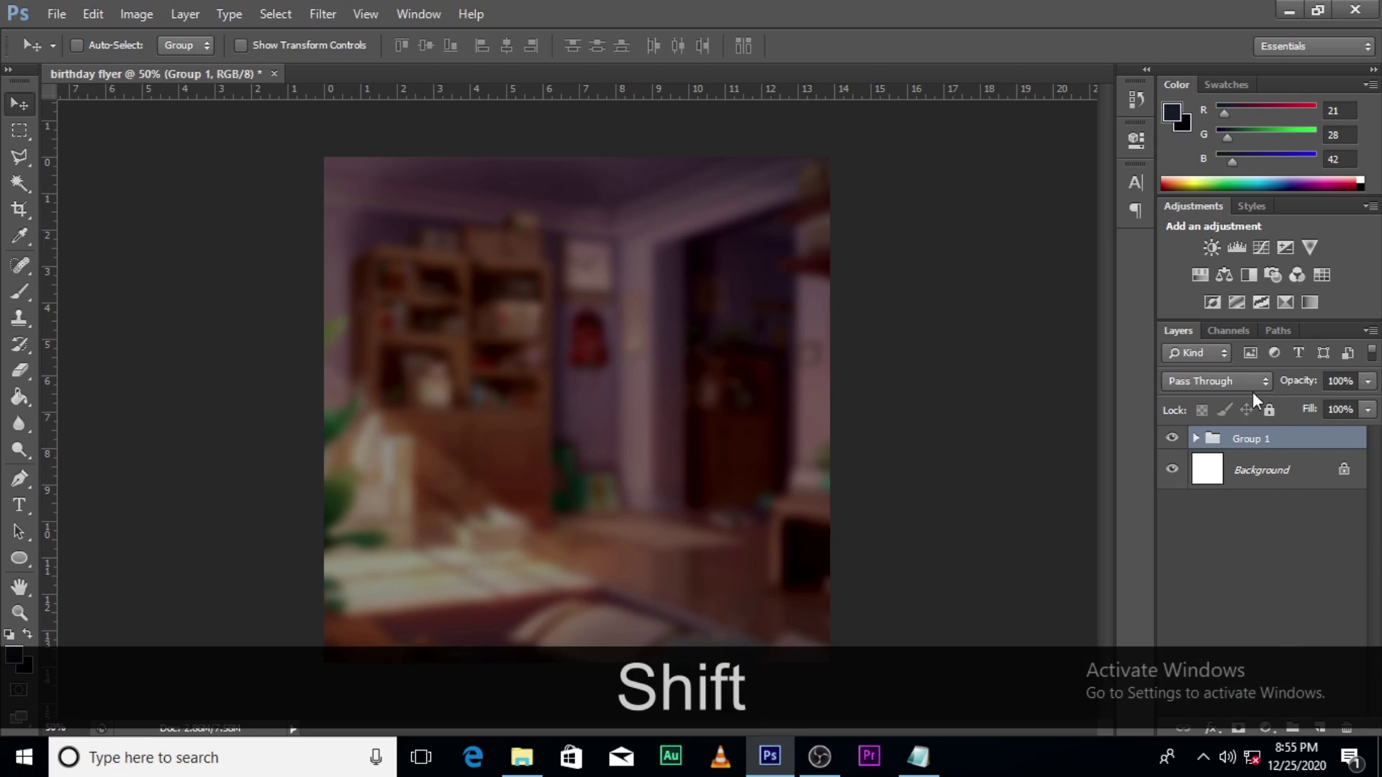
double_click(1244, 441)
key("Caps_Lock")
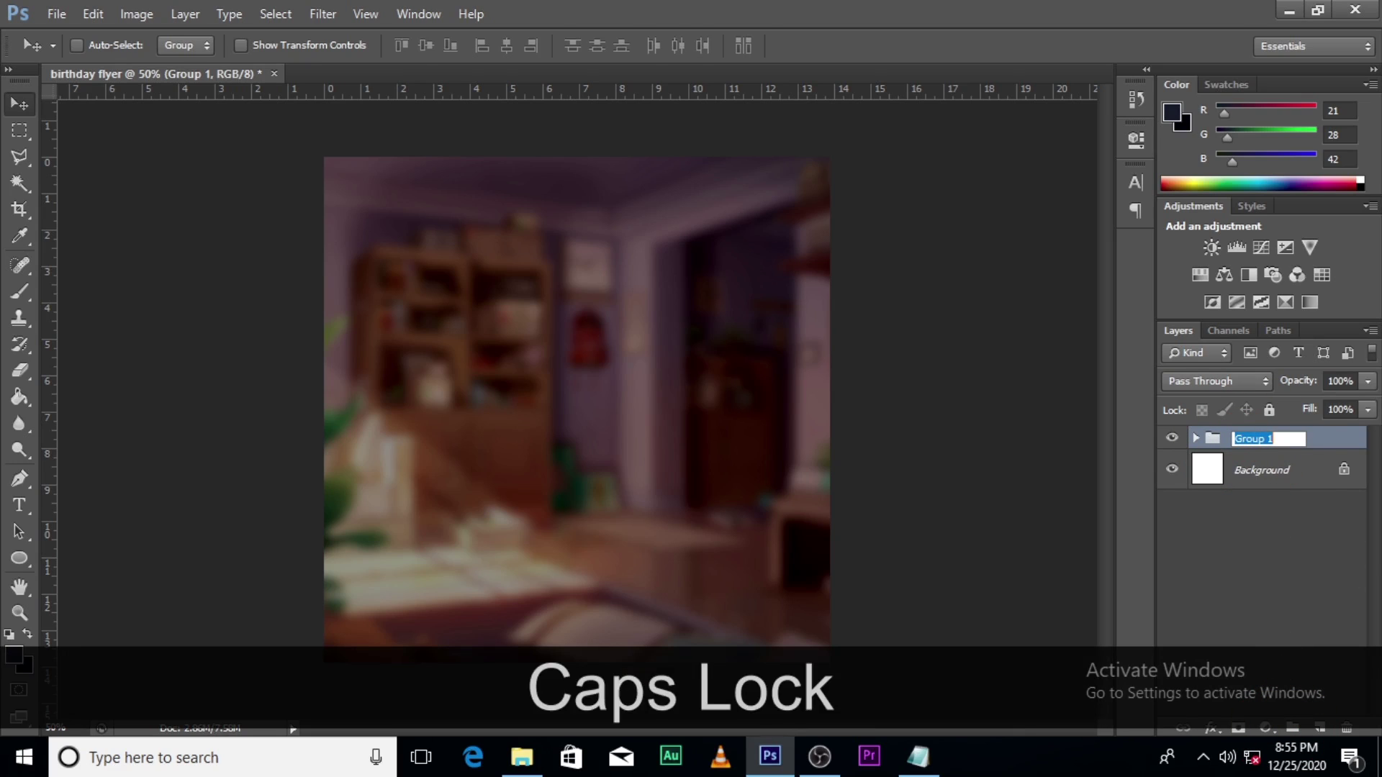
type("BG")
key("Return")
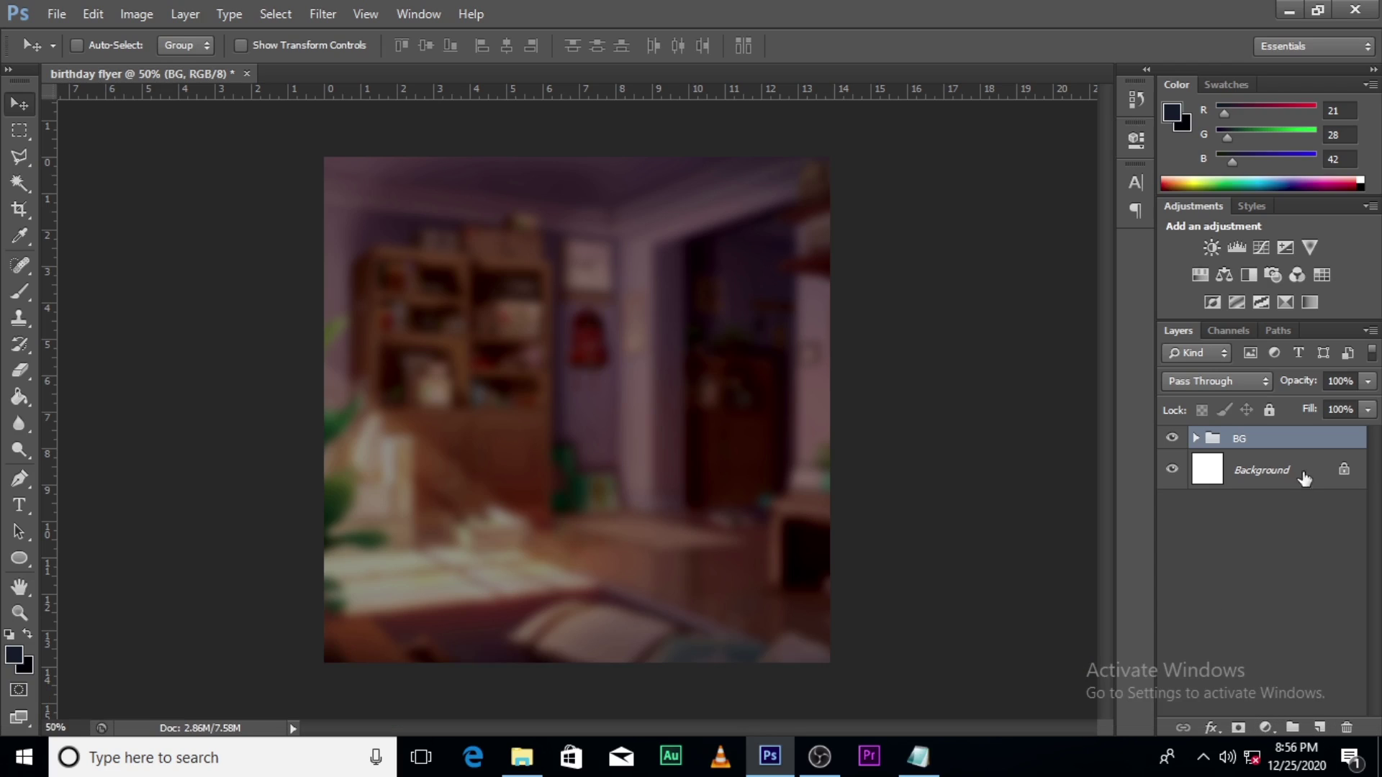
left_click(523, 755)
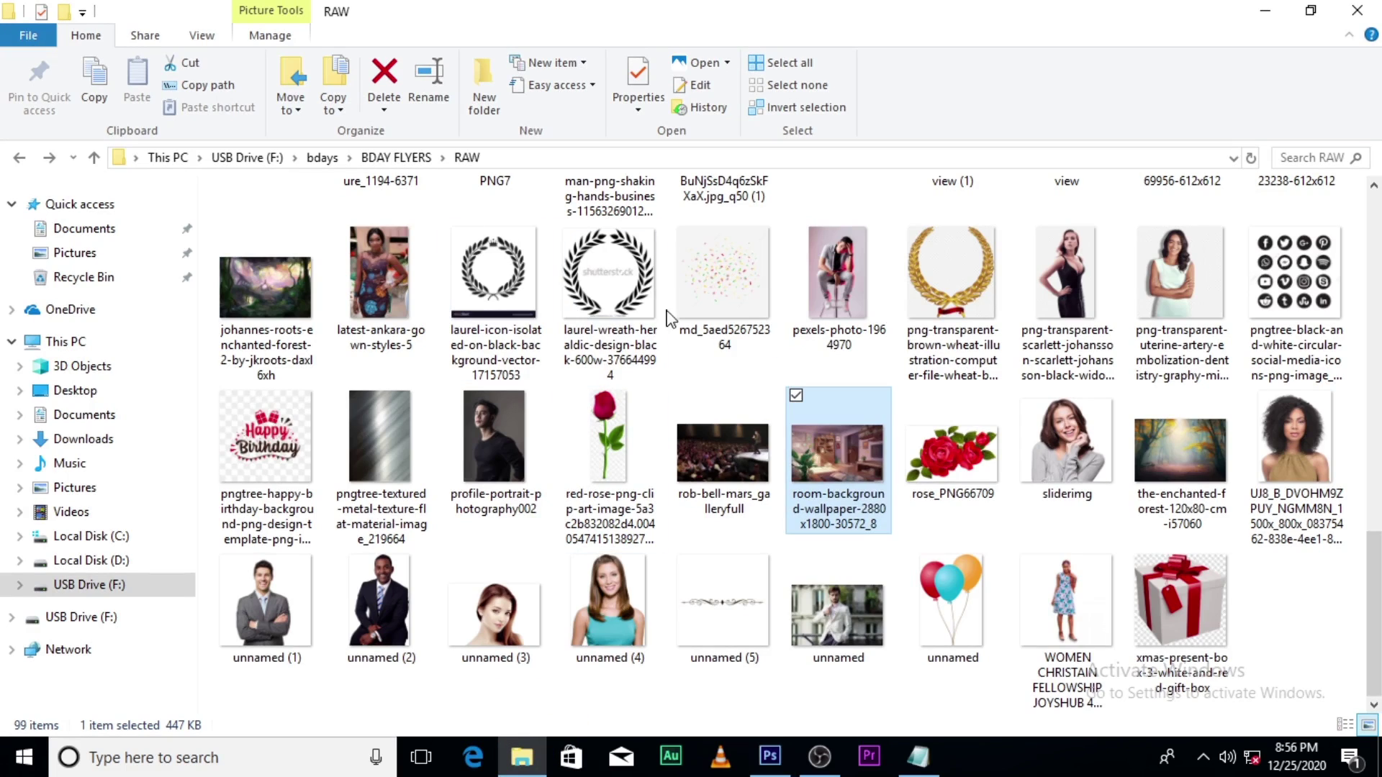
Step: Open the diyanu.com folder and drag the kente-top woman photo into the flyer
scroll(782, 345, "up", 10)
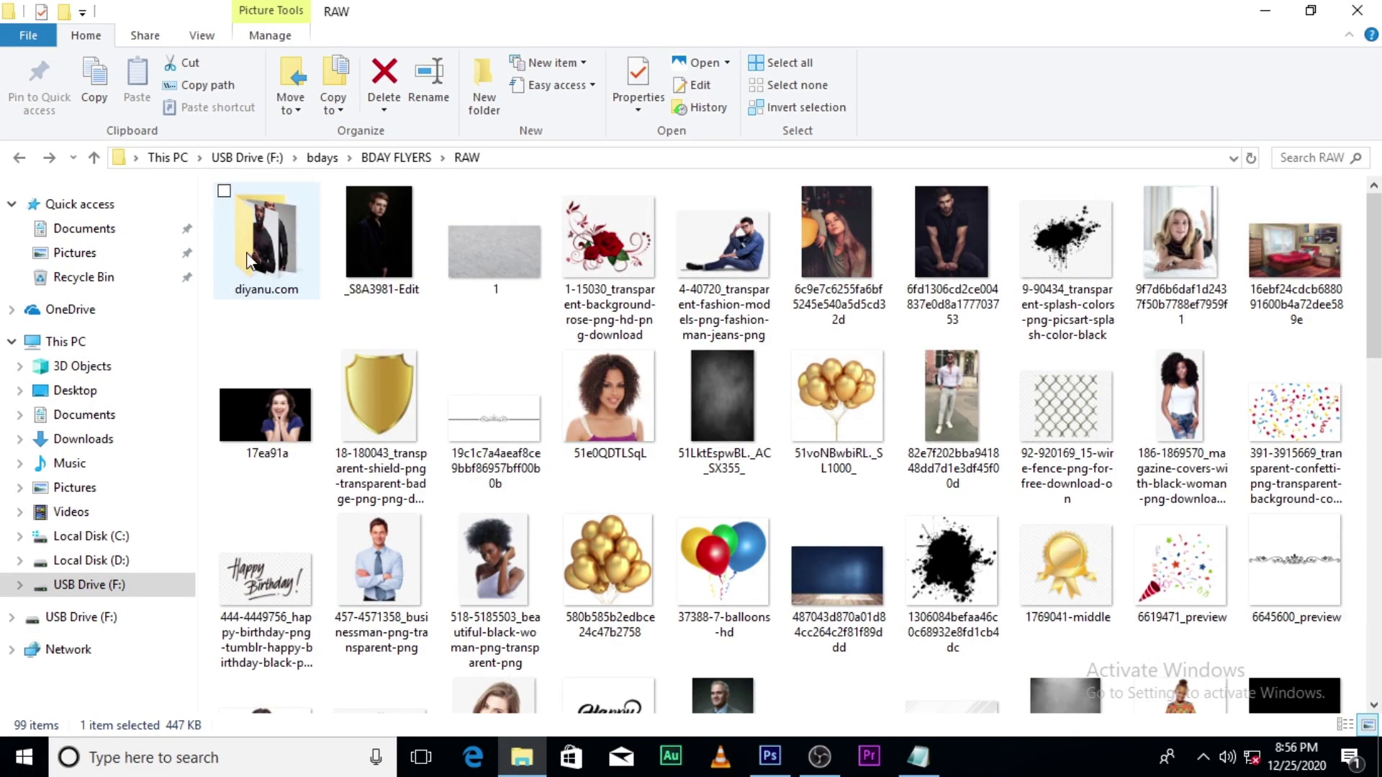
double_click(247, 252)
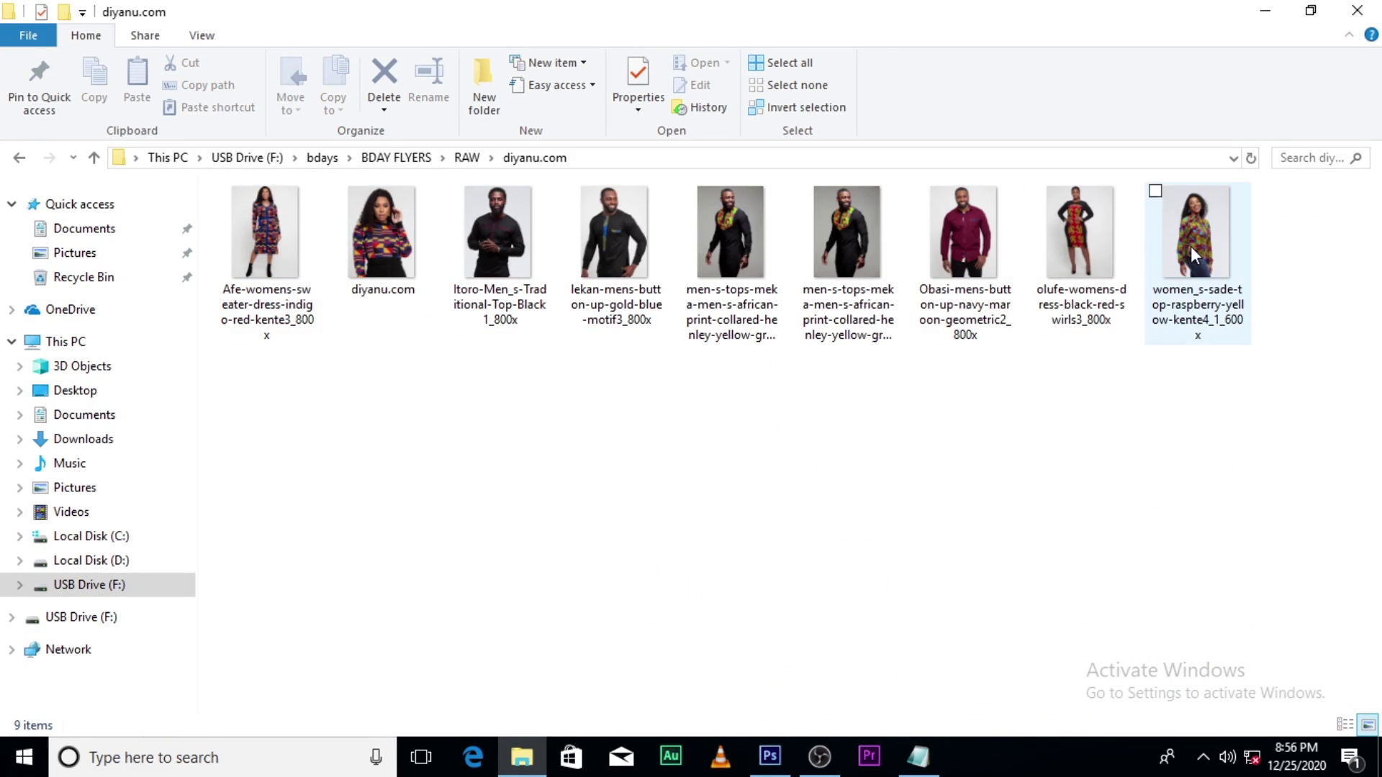
left_click_drag(1191, 246, 688, 514)
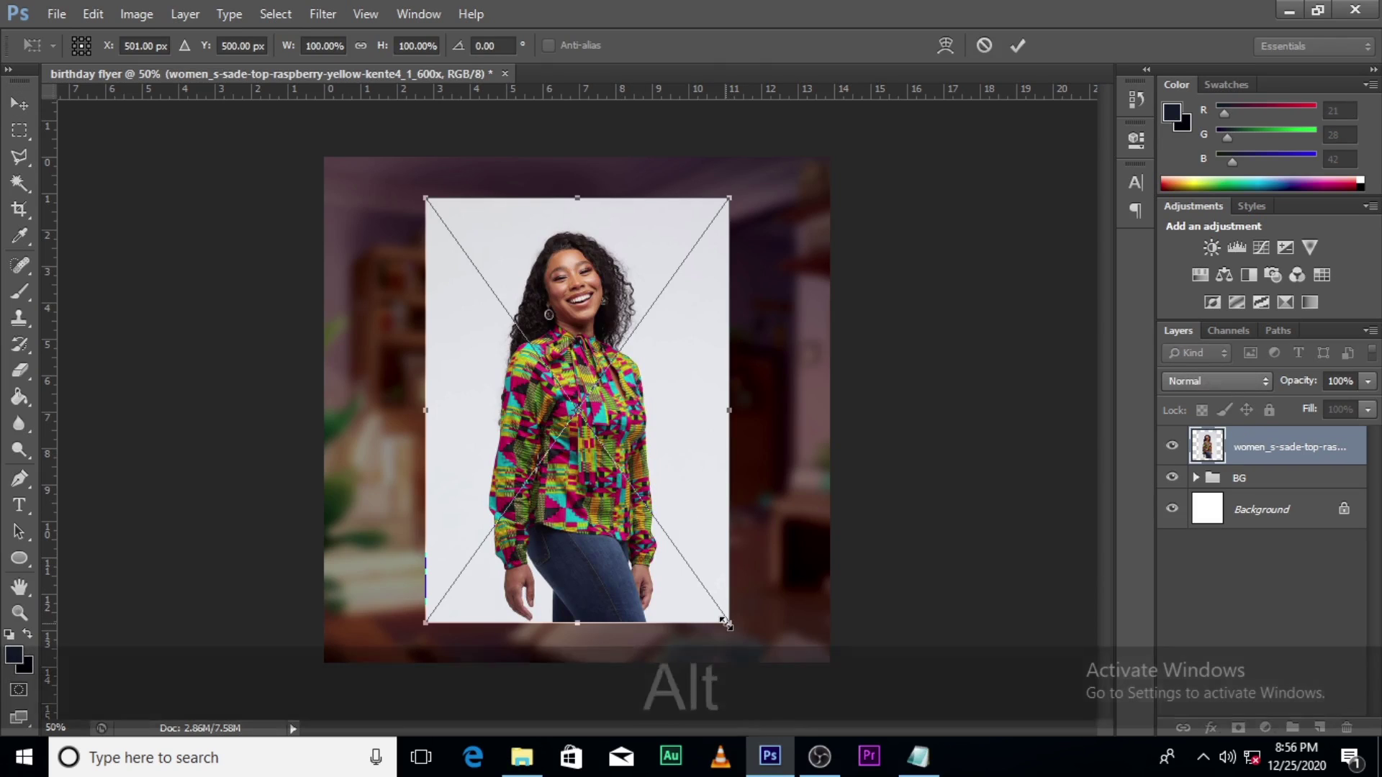
Step: Enlarge the placed kente-top woman photo from its centre and commit it
left_click_drag(726, 624, 750, 651)
key("Return")
key("w")
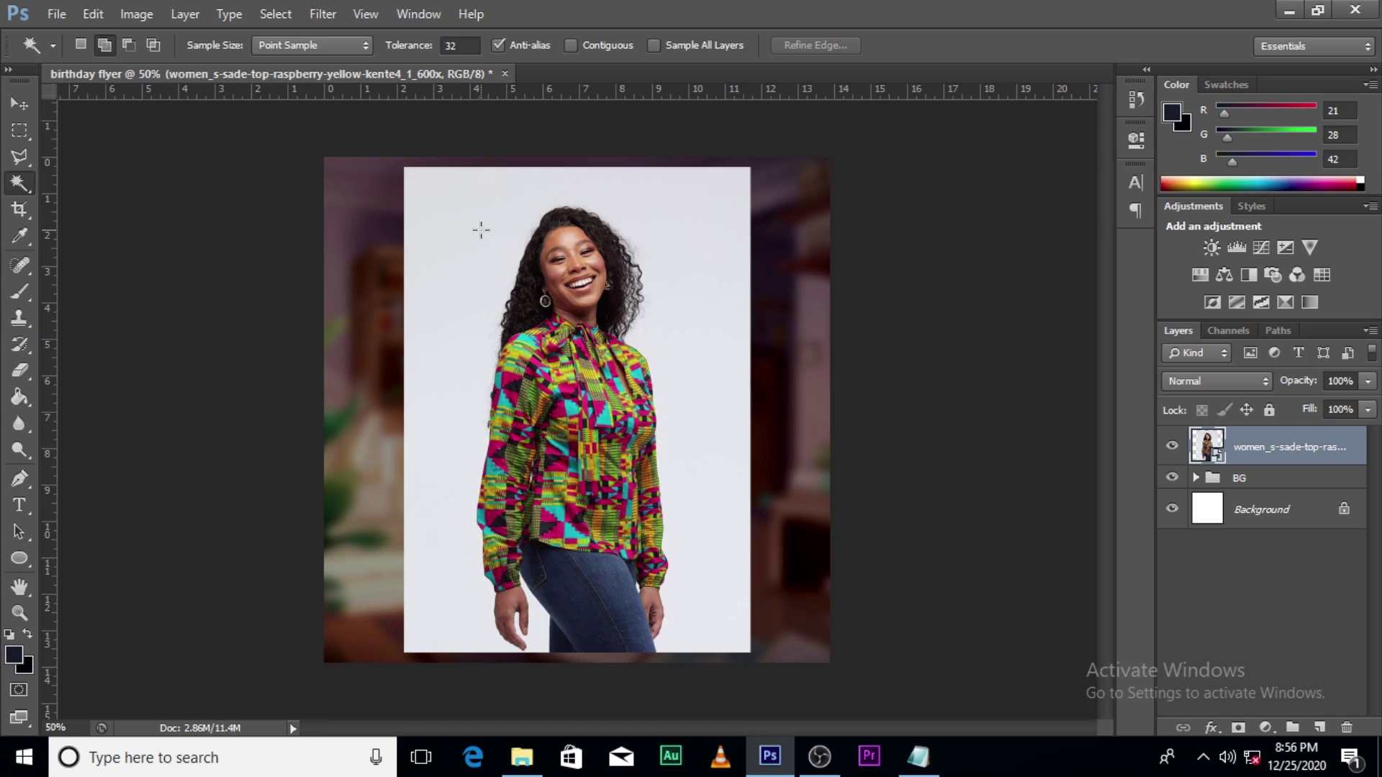
key("Caps_Lock")
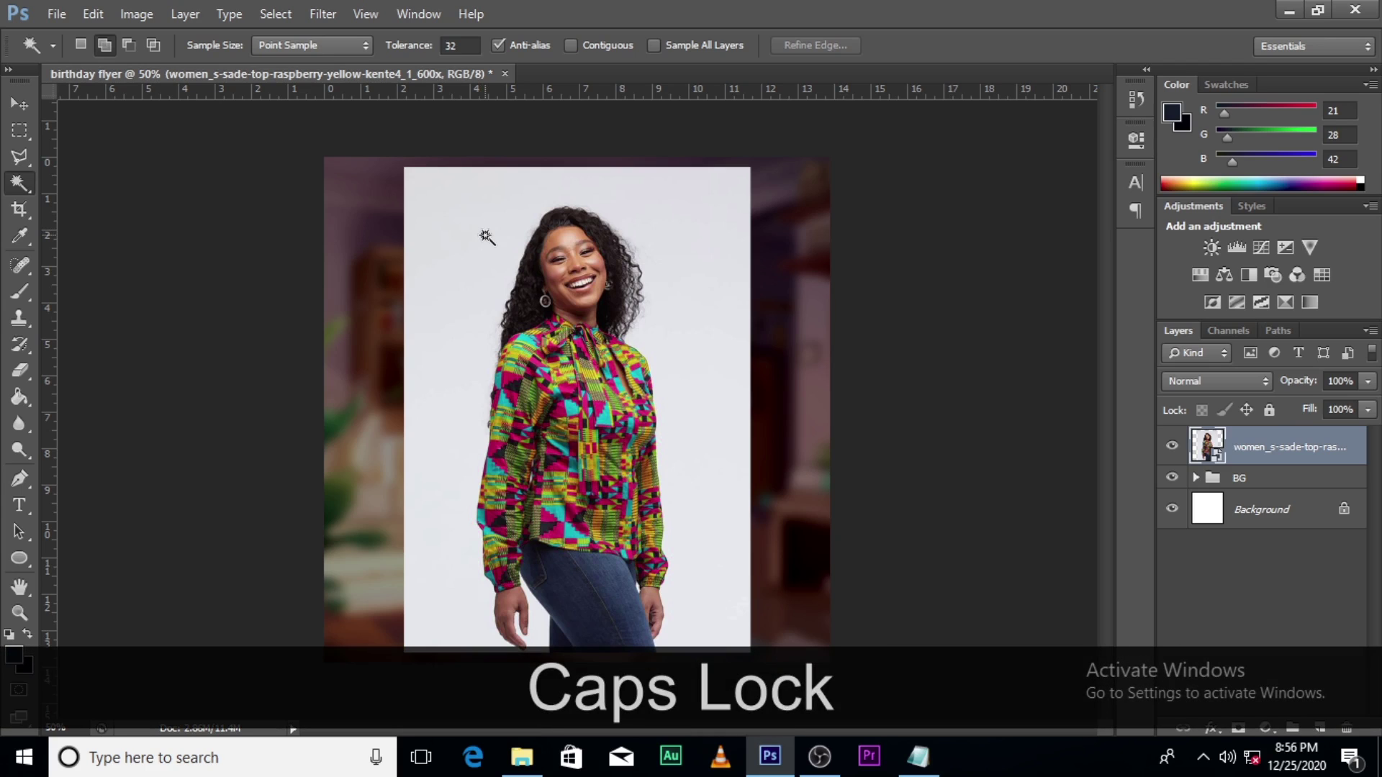
Step: Select the white backdrop with the Magic Wand and invert the selection to select the woman
left_click(672, 285)
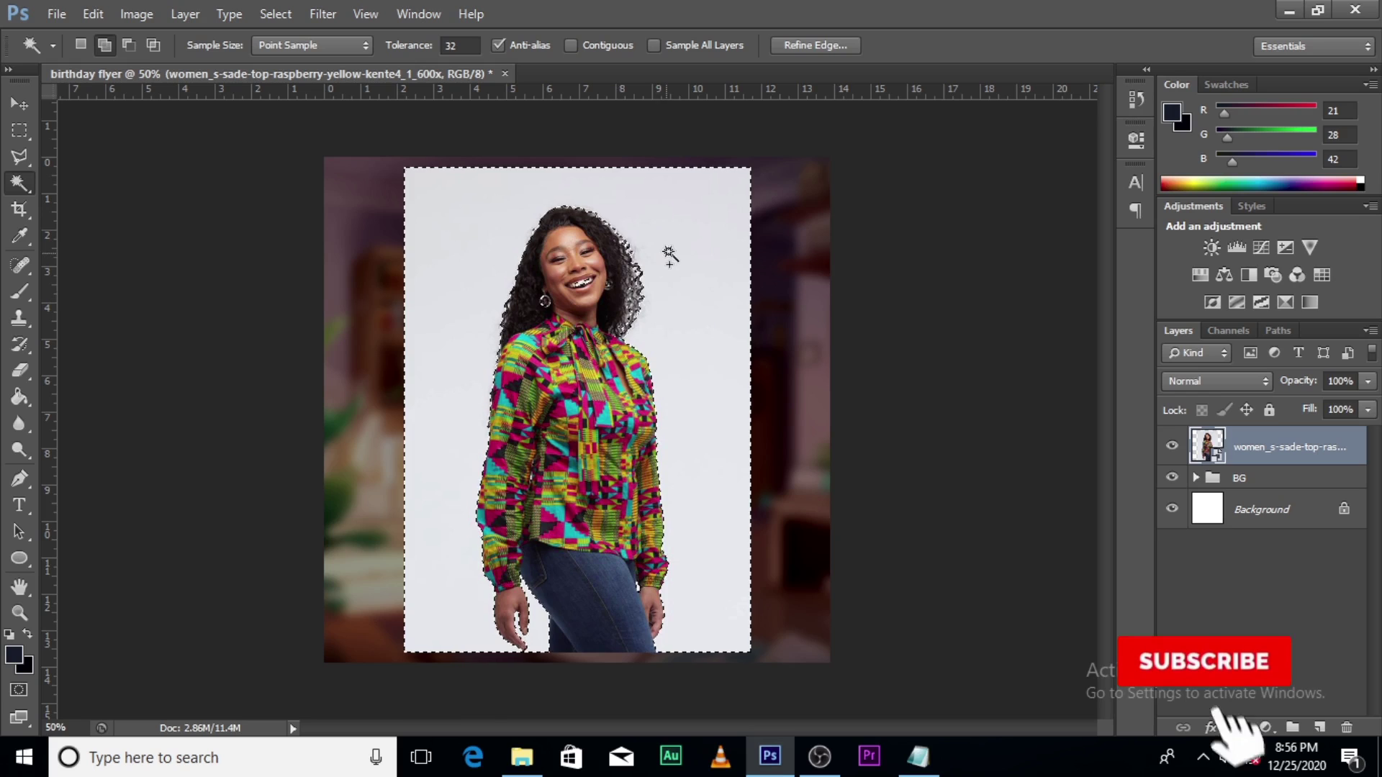
right_click(670, 256)
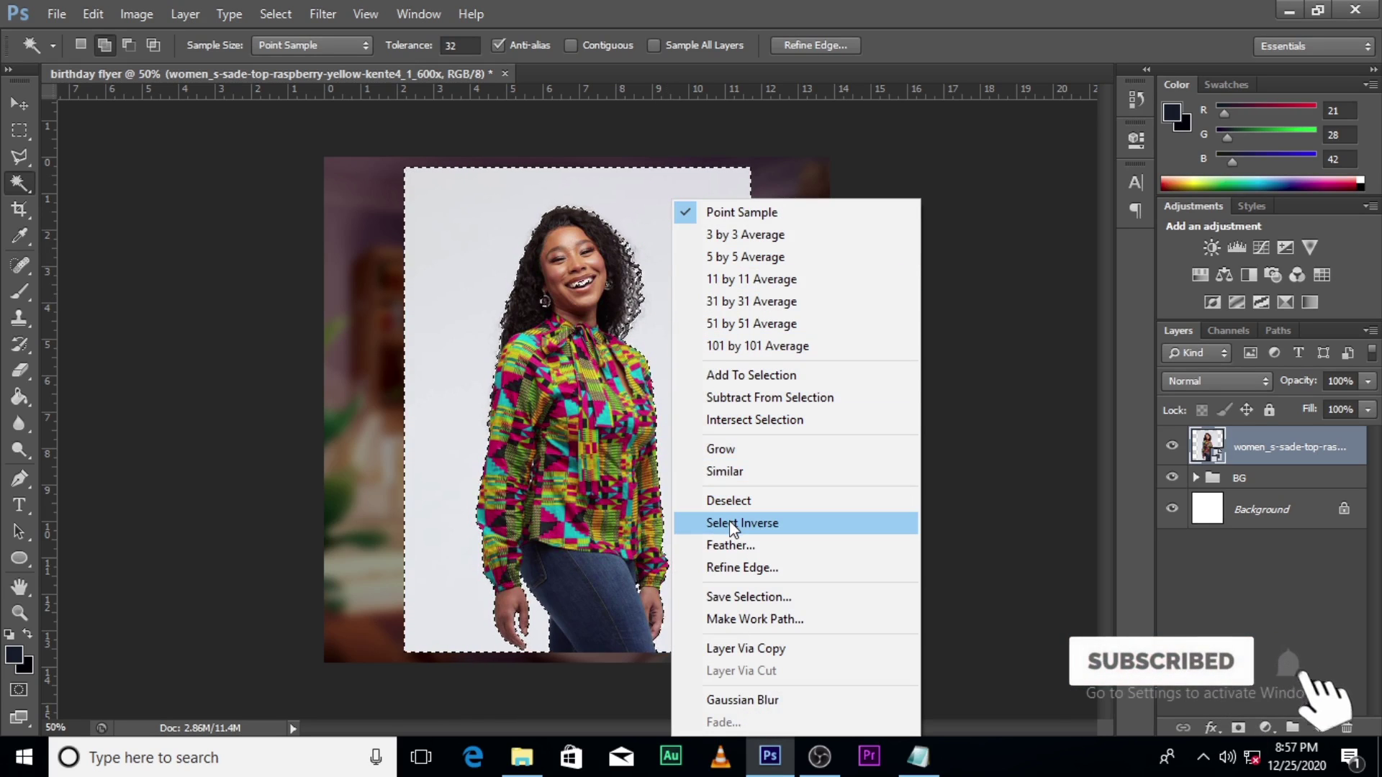
left_click(729, 520)
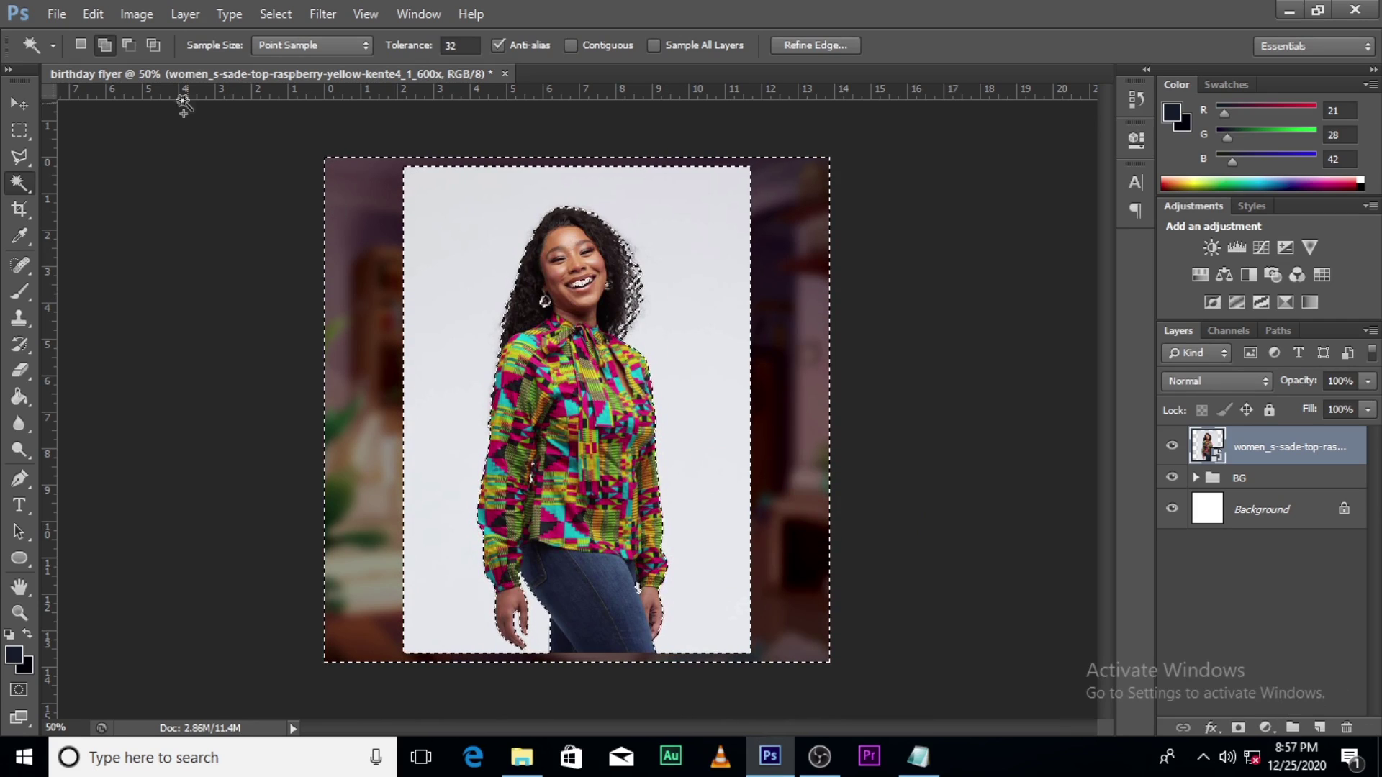
Step: Add the missed hair area beside her face using the Polygonal Lasso in Add to Selection mode
left_click(19, 158)
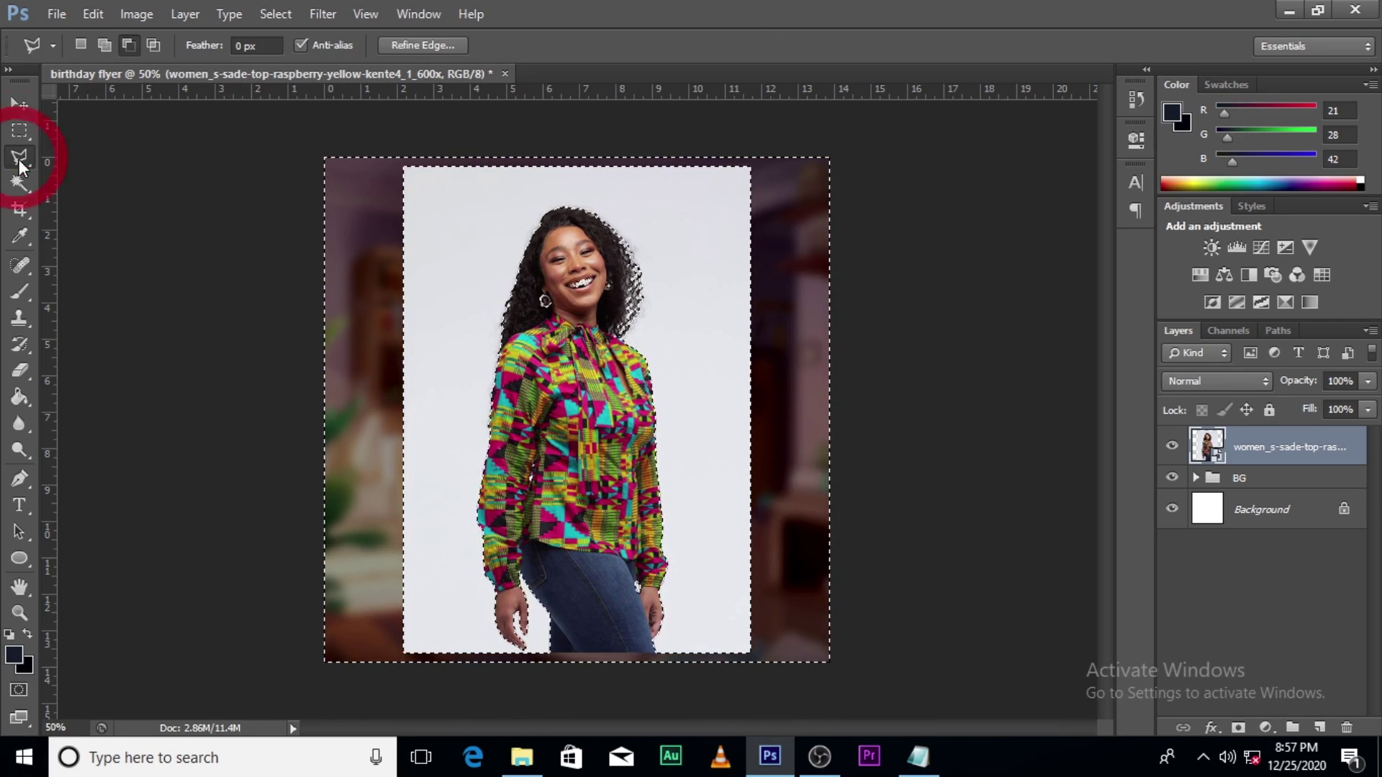
left_click(104, 45)
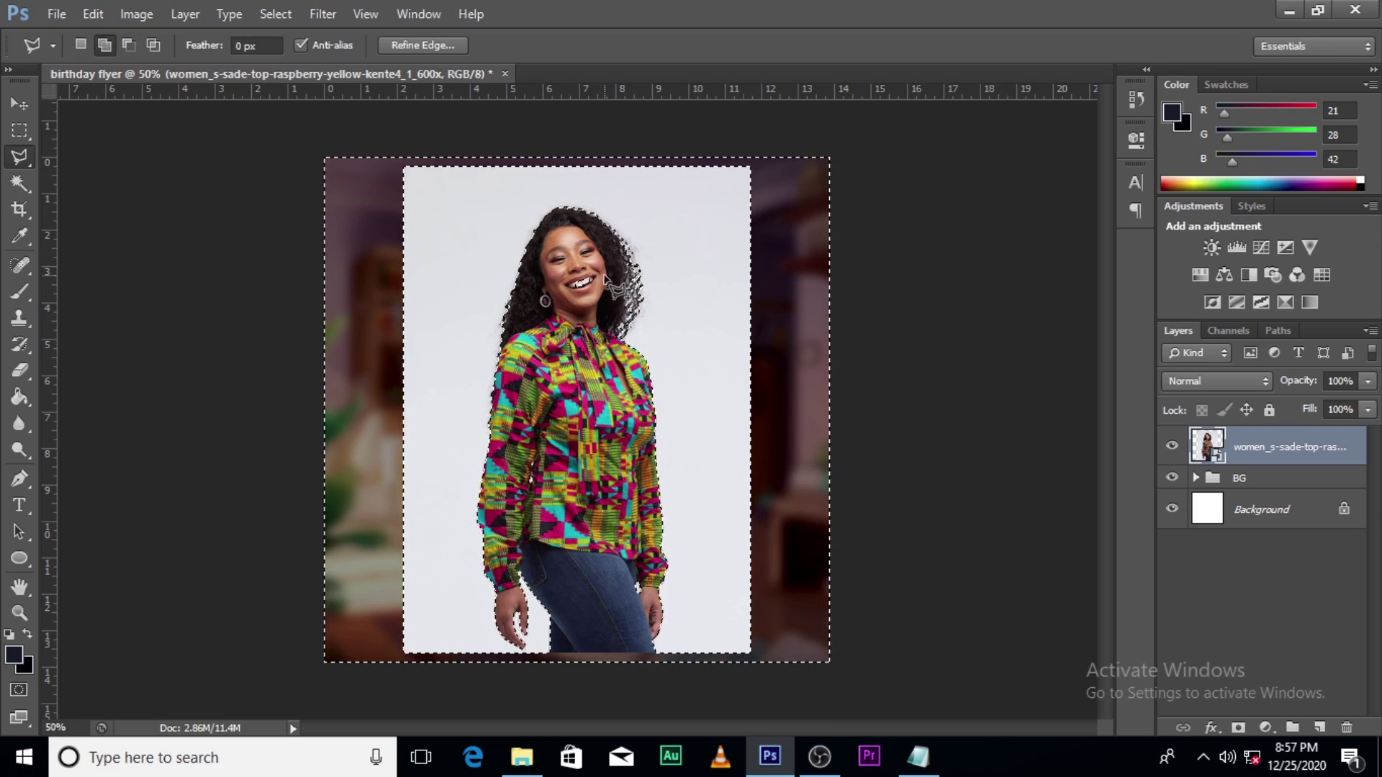
left_click(563, 260)
left_click(626, 306)
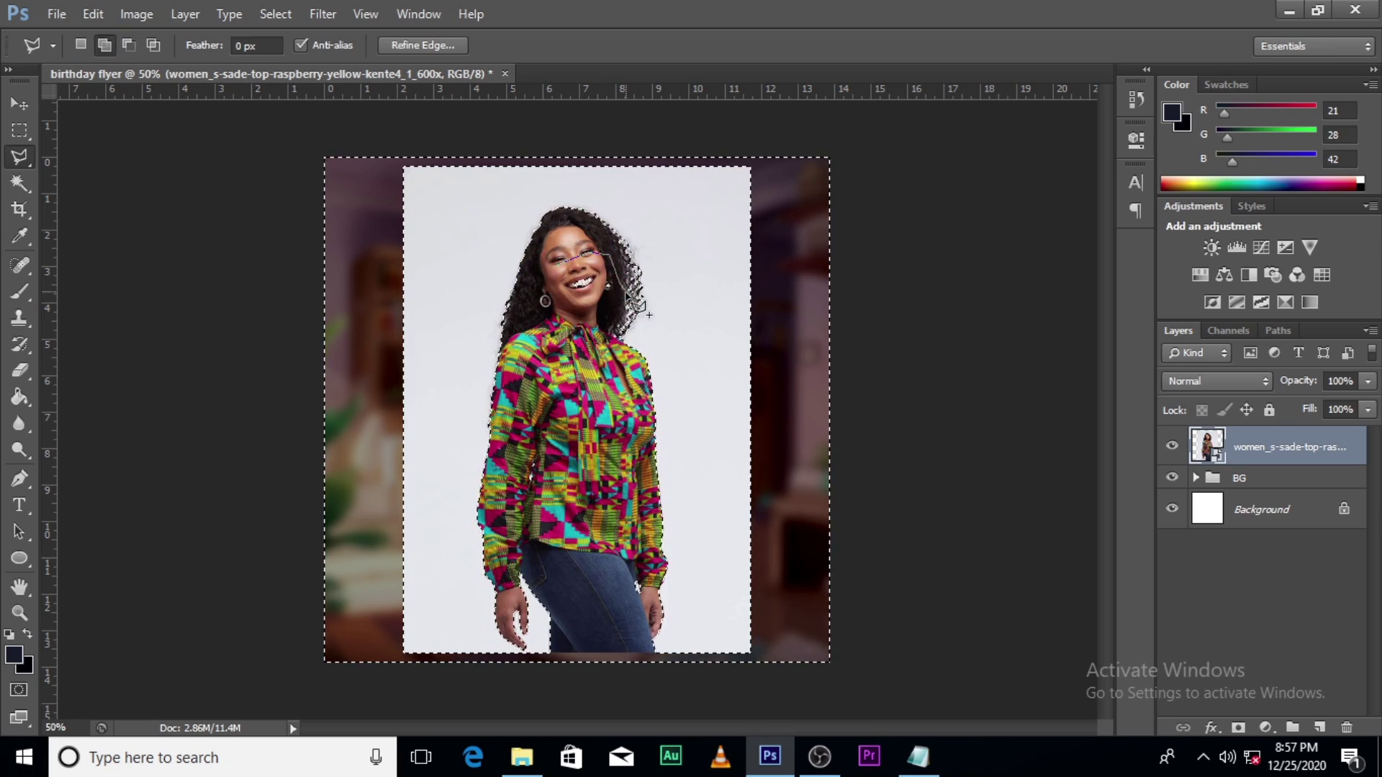
left_click(589, 317)
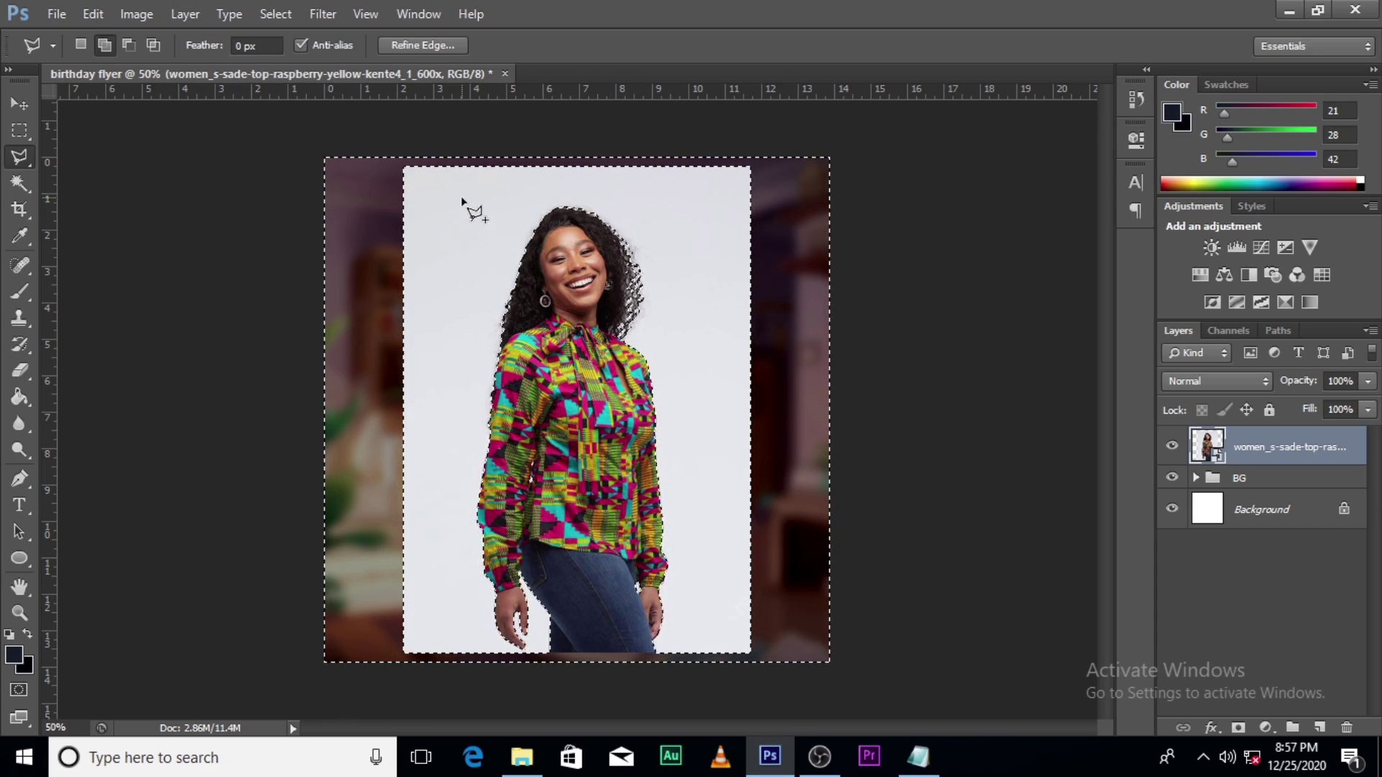
left_click(442, 46)
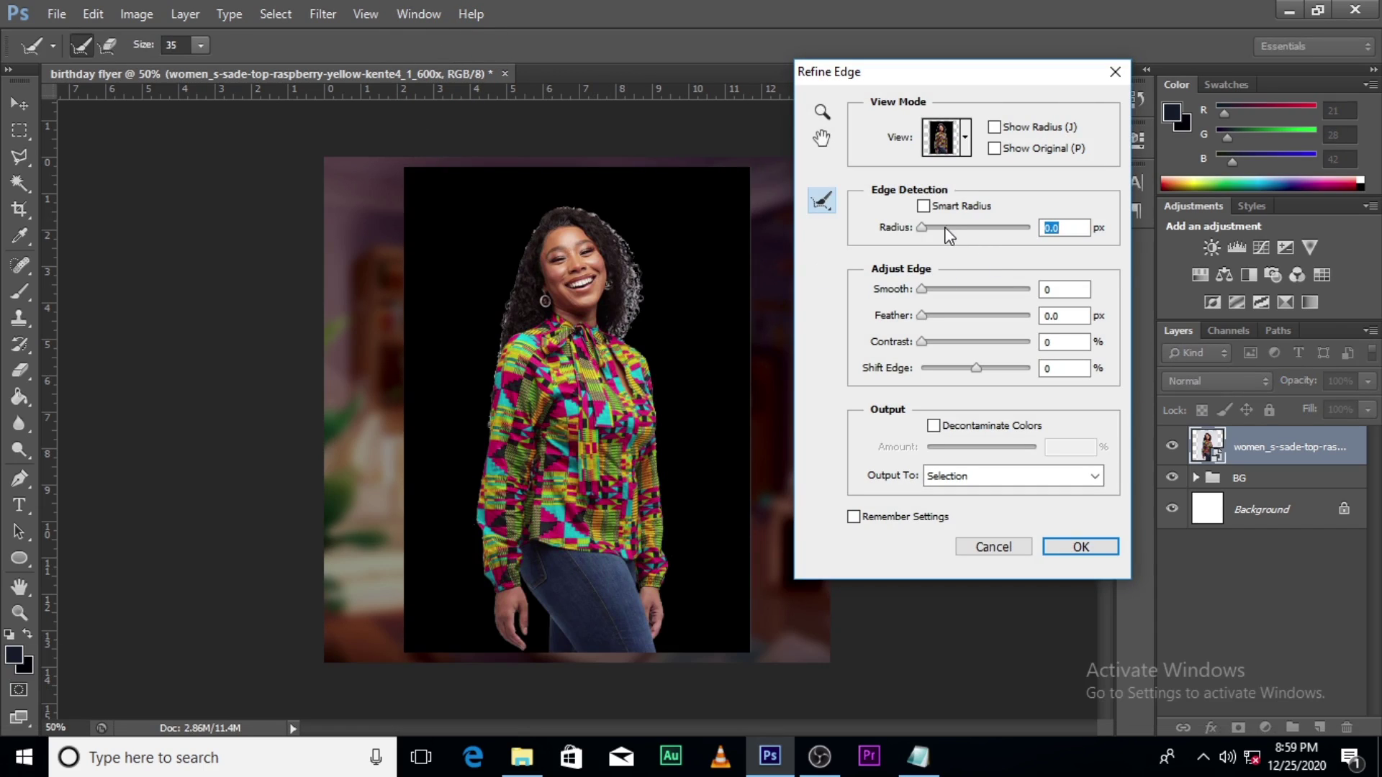
Step: Set Refine Edge radius to 4.4 px, add smoothing and raise the edge contrast
left_click_drag(923, 229, 949, 232)
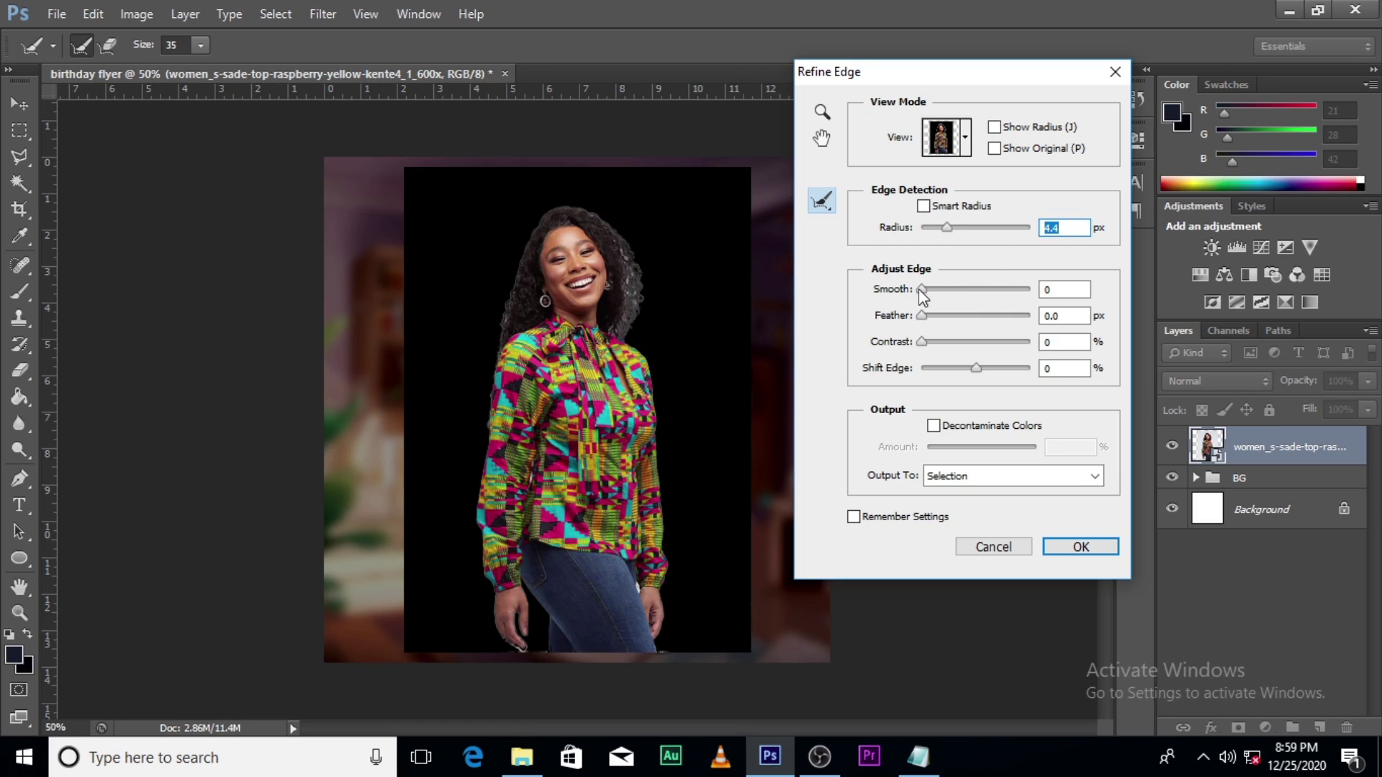
left_click_drag(919, 292, 934, 294)
left_click_drag(923, 343, 949, 347)
Step: Brush-refine the hair edges on both sides, top and shoulder, undoing the stroke near her hand
left_click_drag(510, 284, 501, 344)
left_click_drag(613, 245, 637, 311)
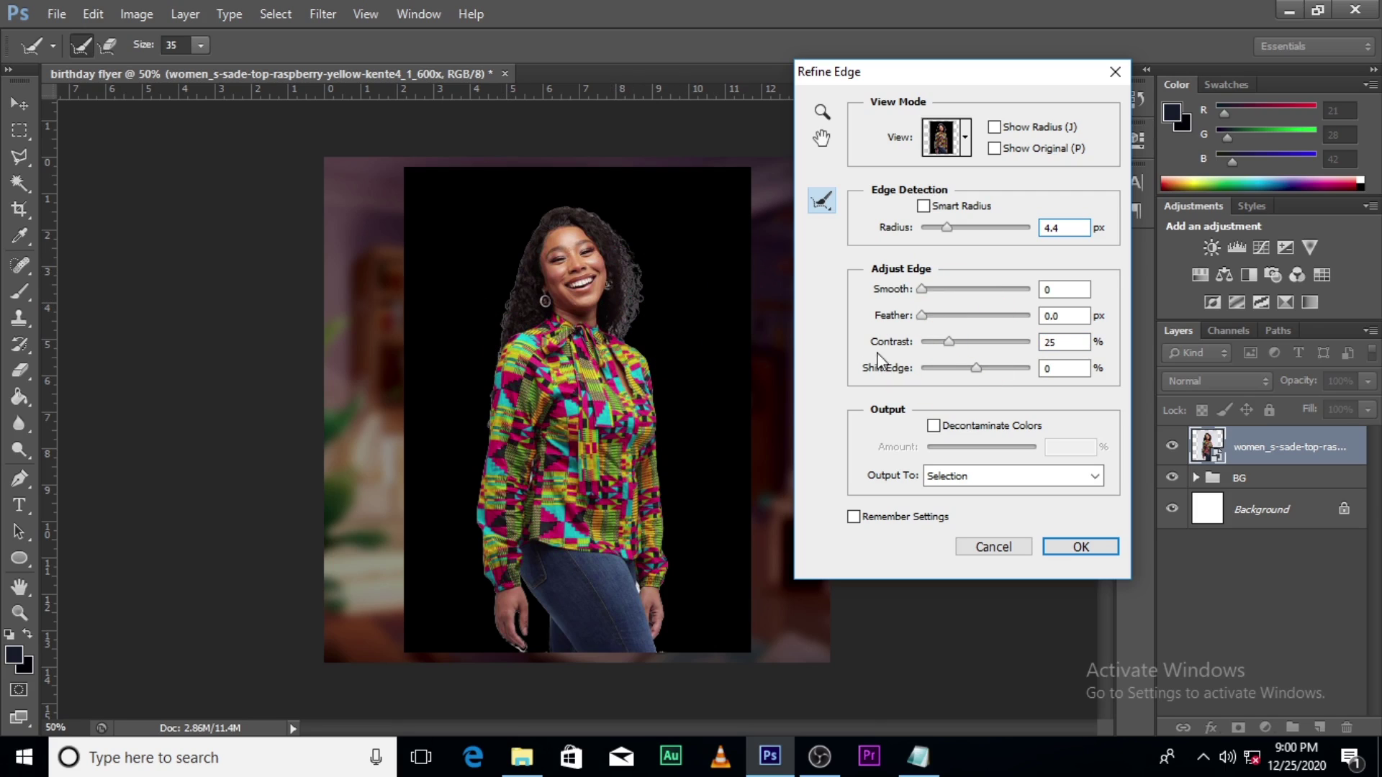
left_click_drag(547, 203, 617, 222)
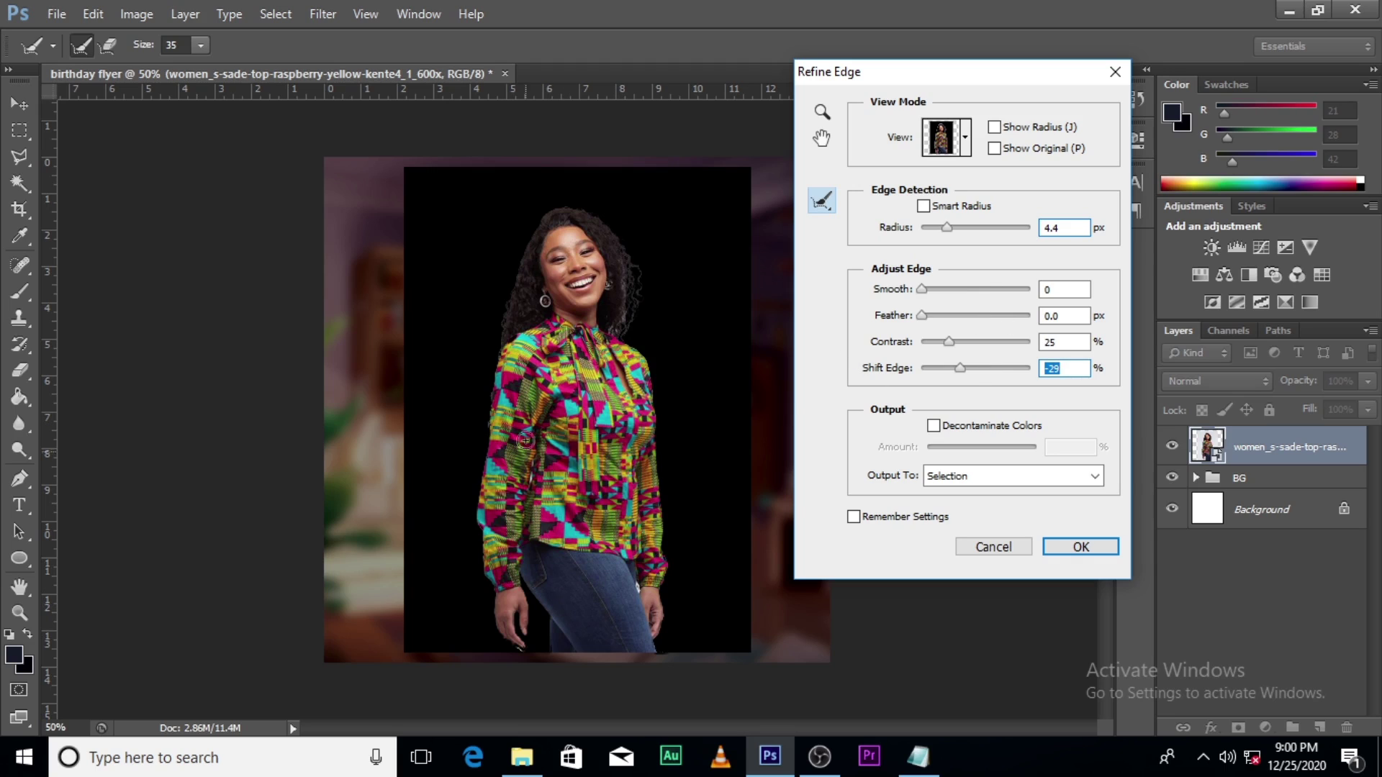
left_click(615, 330)
left_click(516, 653)
left_click(513, 652)
key("ctrl+z")
Step: Output the refined selection to a new layer with layer mask
left_click(984, 478)
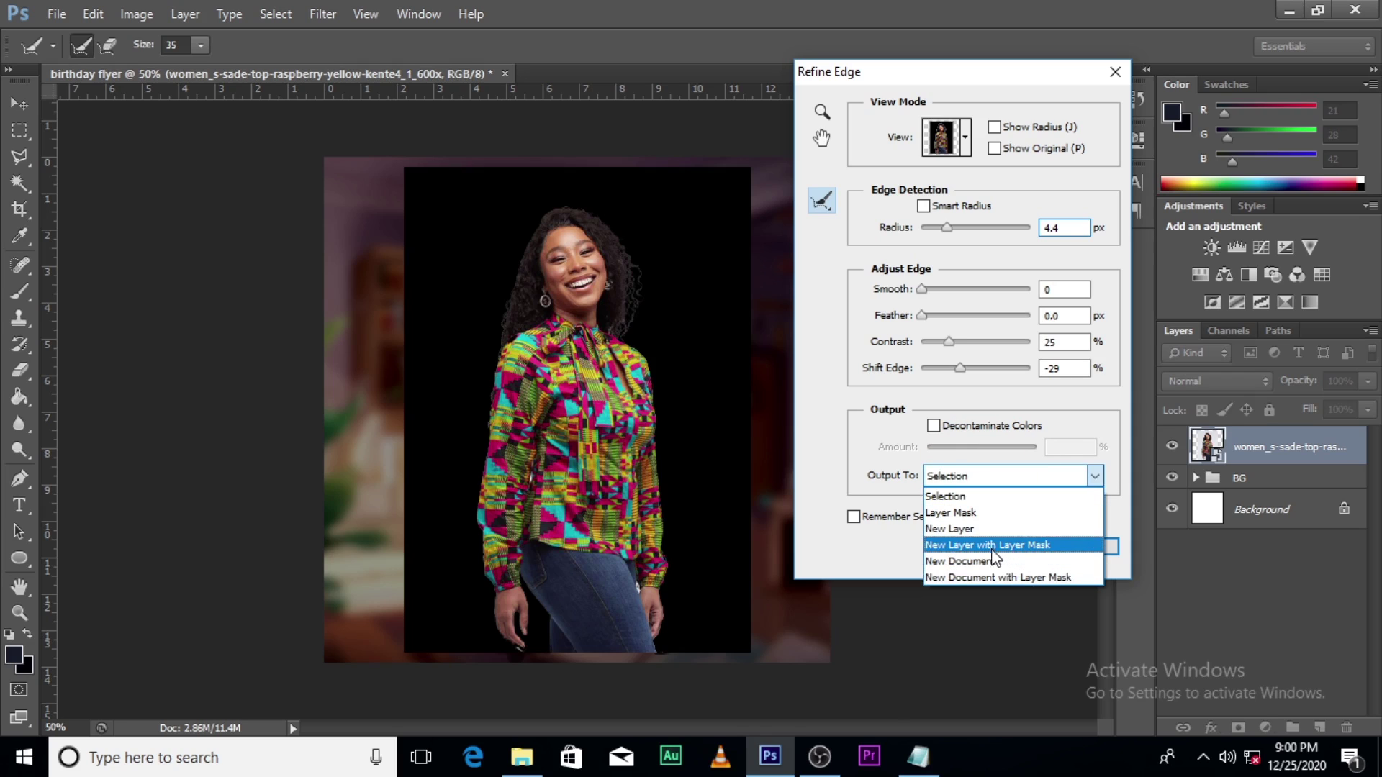
left_click(994, 546)
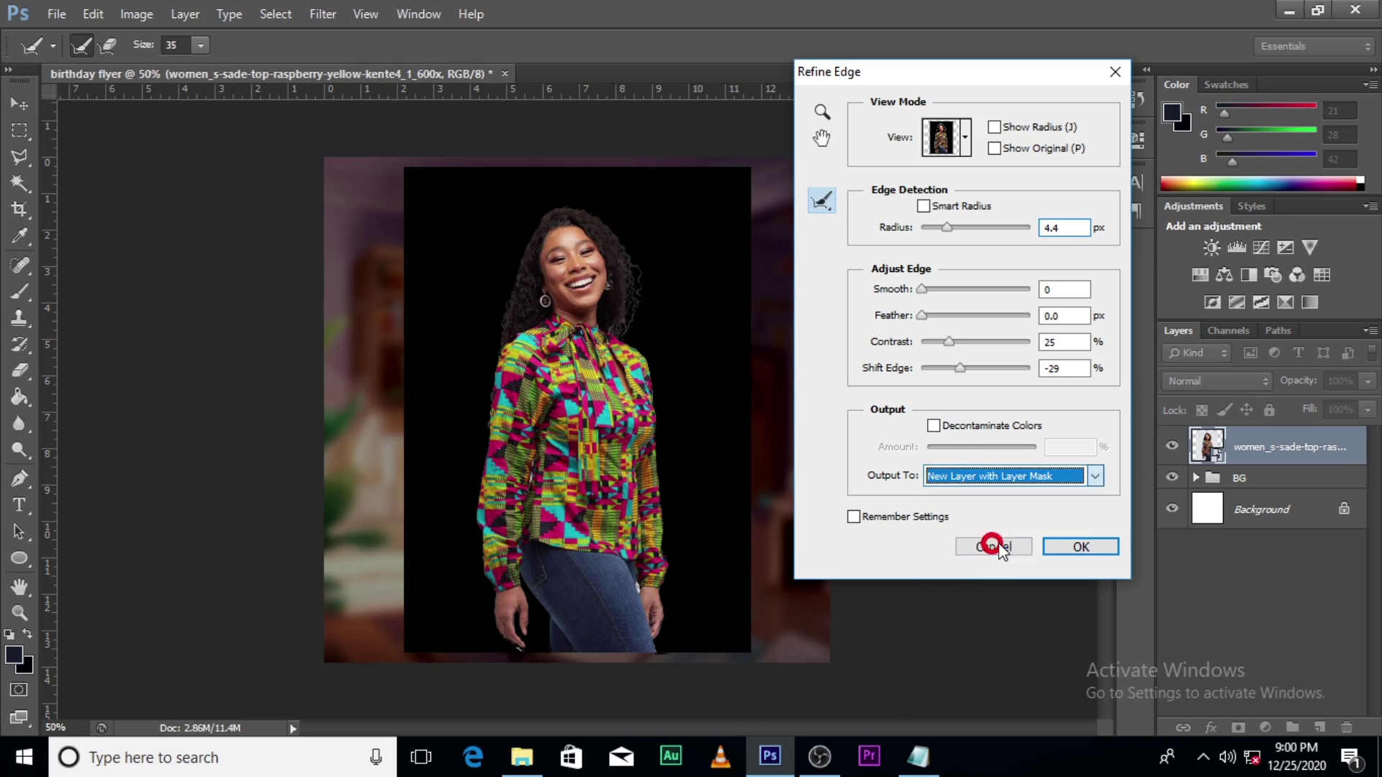
left_click(1081, 549)
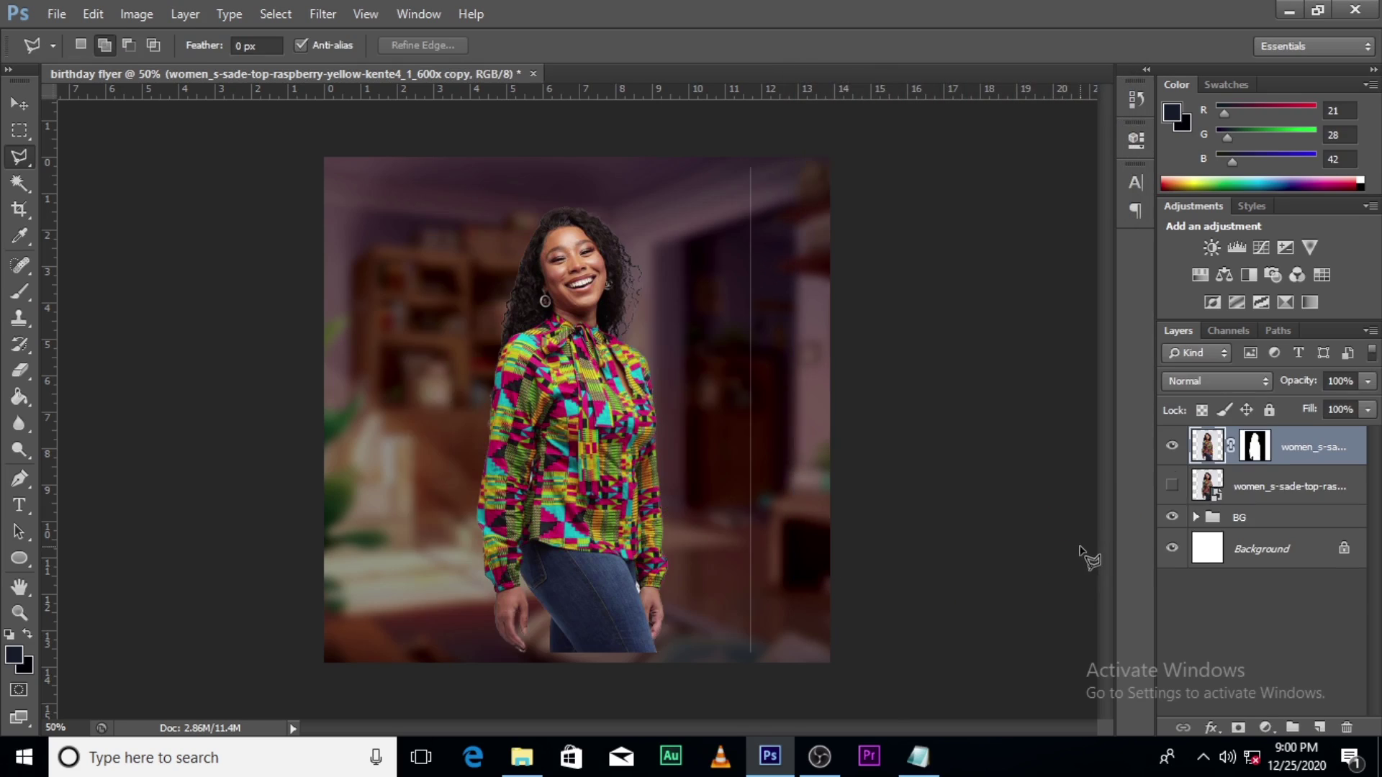
Step: Target the woman copy's mask and pick a hard round brush shrunk to 70 px
left_click(1255, 446)
key("b")
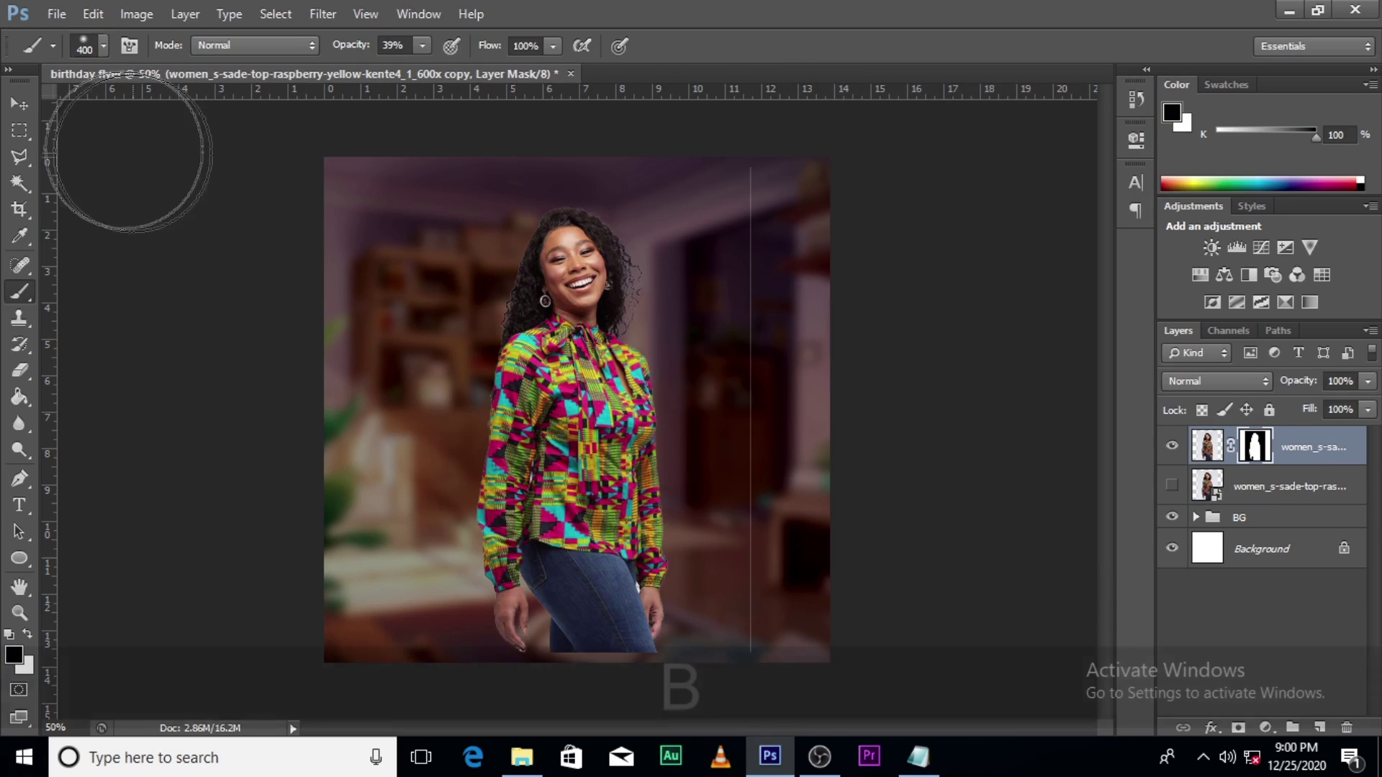
left_click(103, 45)
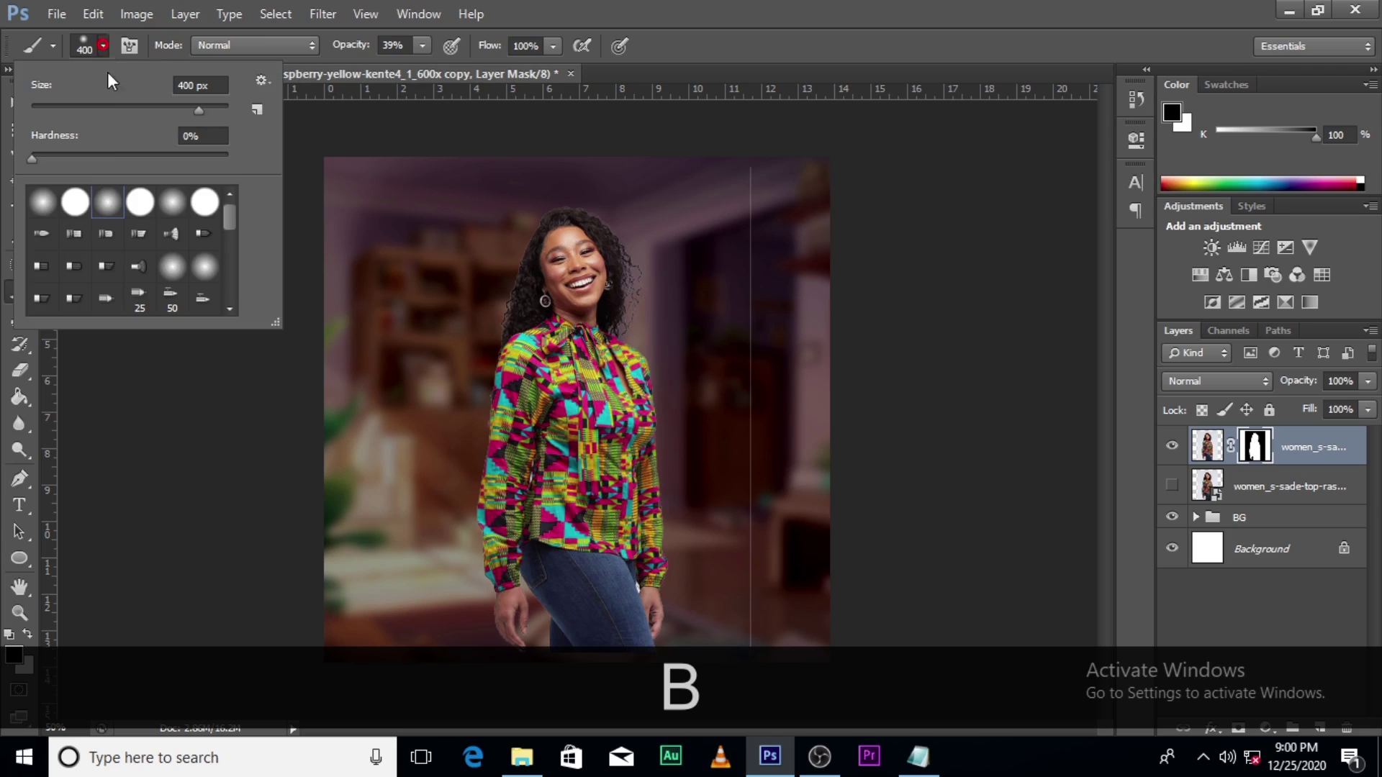
left_click(72, 207)
key("bracketleft")
key("bracketleft")
key("bracketleft")
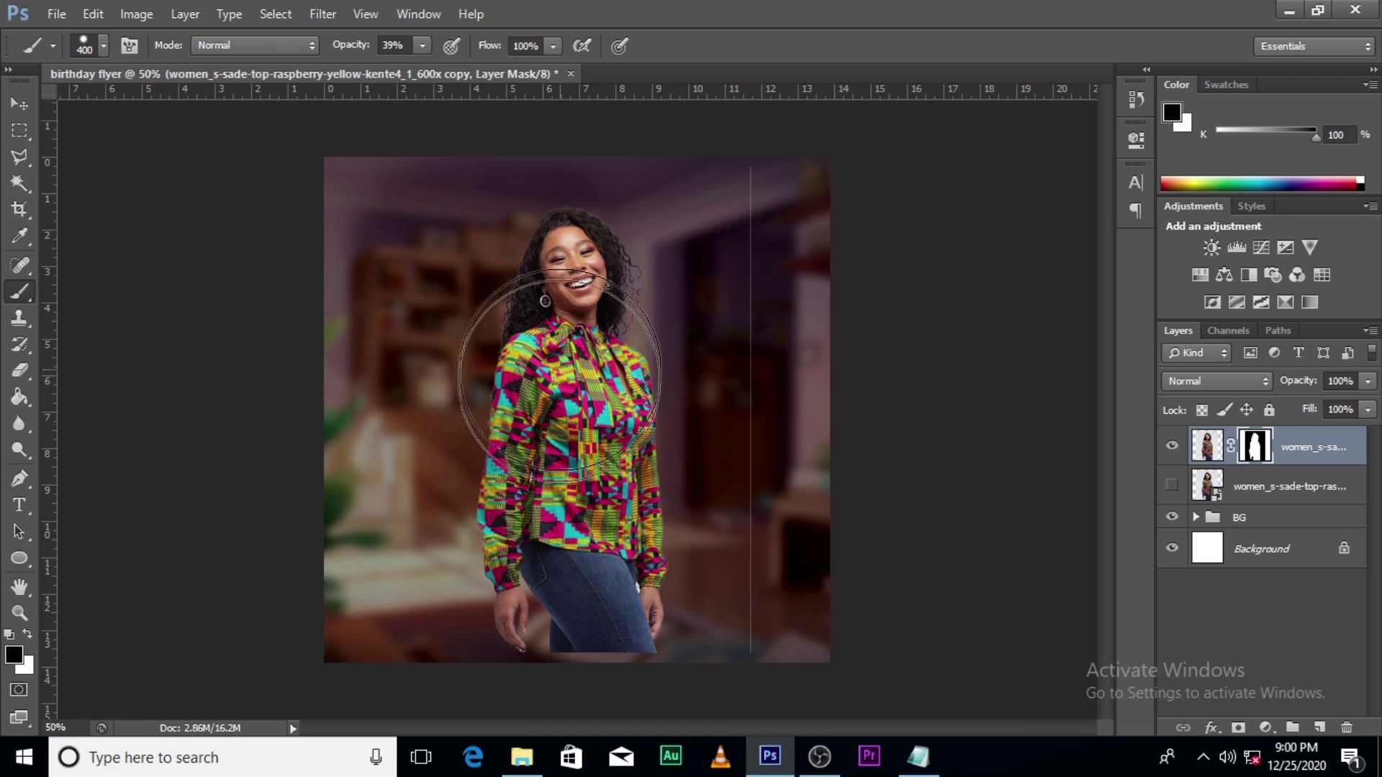
key("bracketleft")
key("bracketleft")
key("bracketleft")
key("bracketleft")
key("bracketleft")
key("bracketleft")
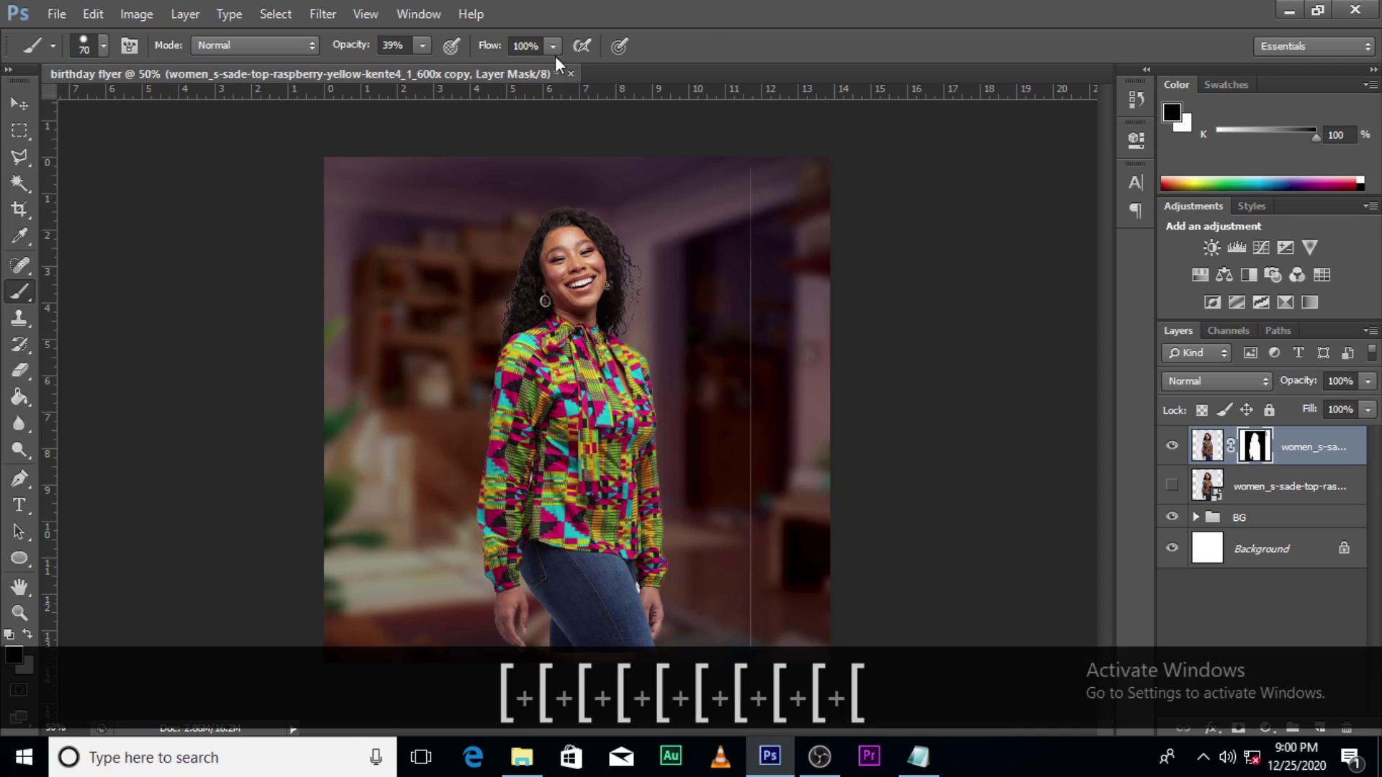
Step: At 100% brush opacity, paint out the vertical streak beside the woman and open her layer menu
left_click(423, 45)
left_click_drag(419, 65, 515, 66)
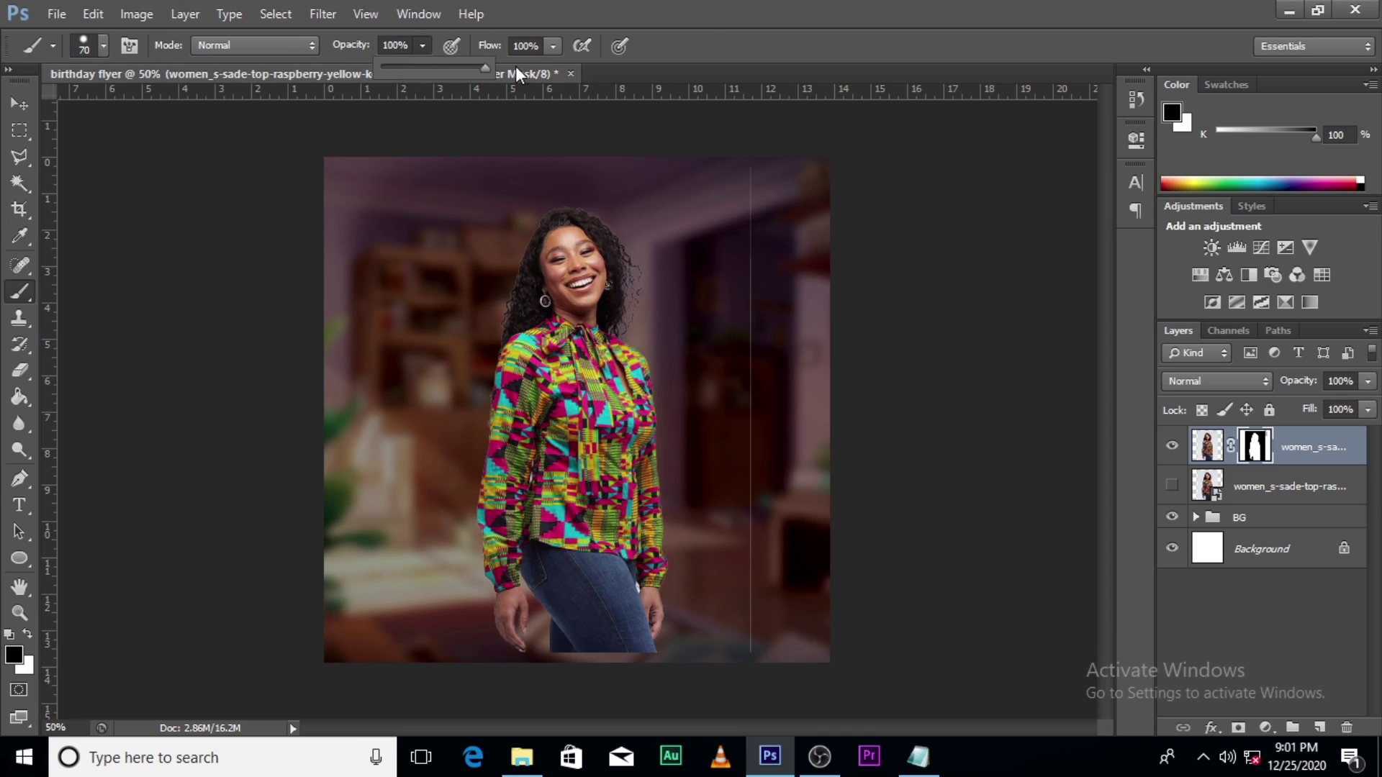
mouse_move(749, 167)
left_mouse_down()
mouse_move(744, 324)
mouse_move(773, 652)
mouse_move(726, 419)
mouse_move(731, 536)
mouse_move(757, 556)
left_mouse_up()
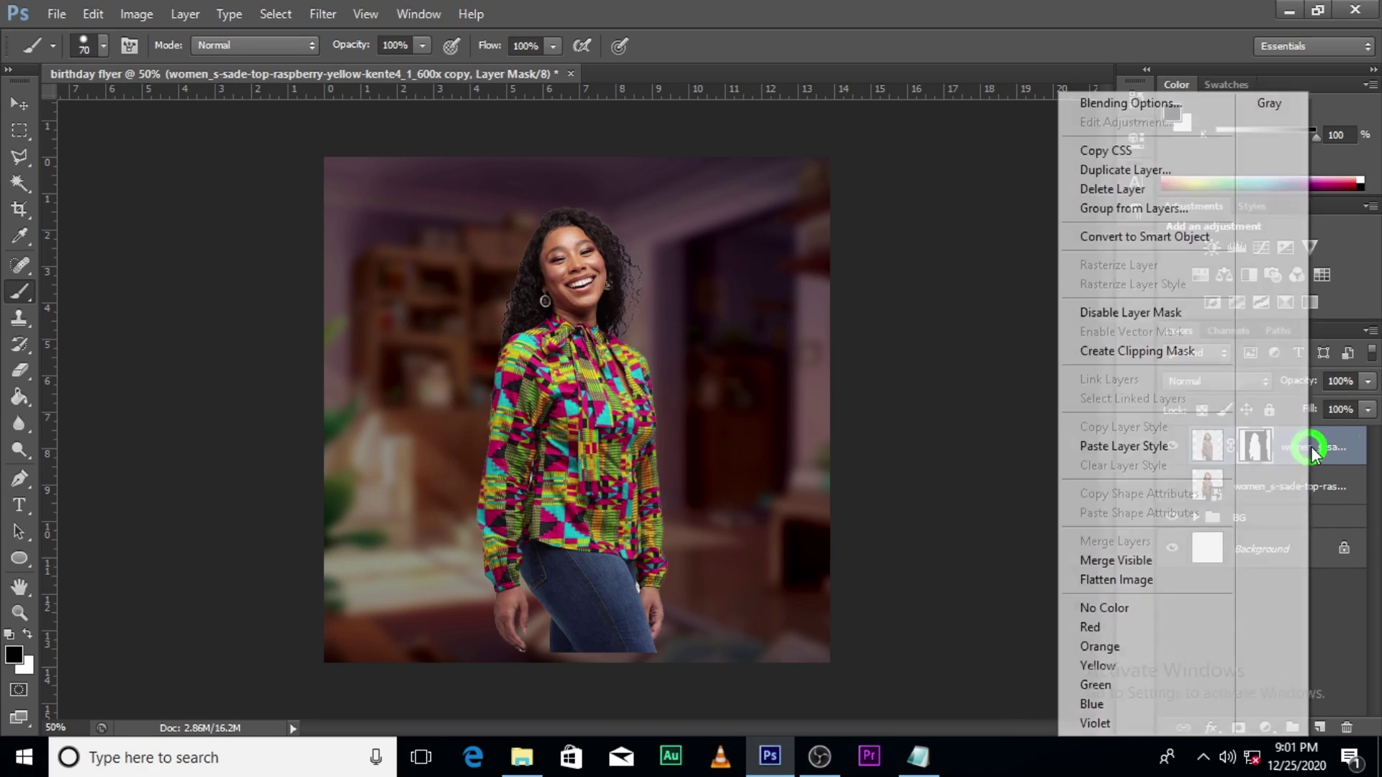
right_click(1311, 458)
Step: Convert the woman to a smart object, flip her horizontally, scale to about 109% and move her right
left_click(1130, 236)
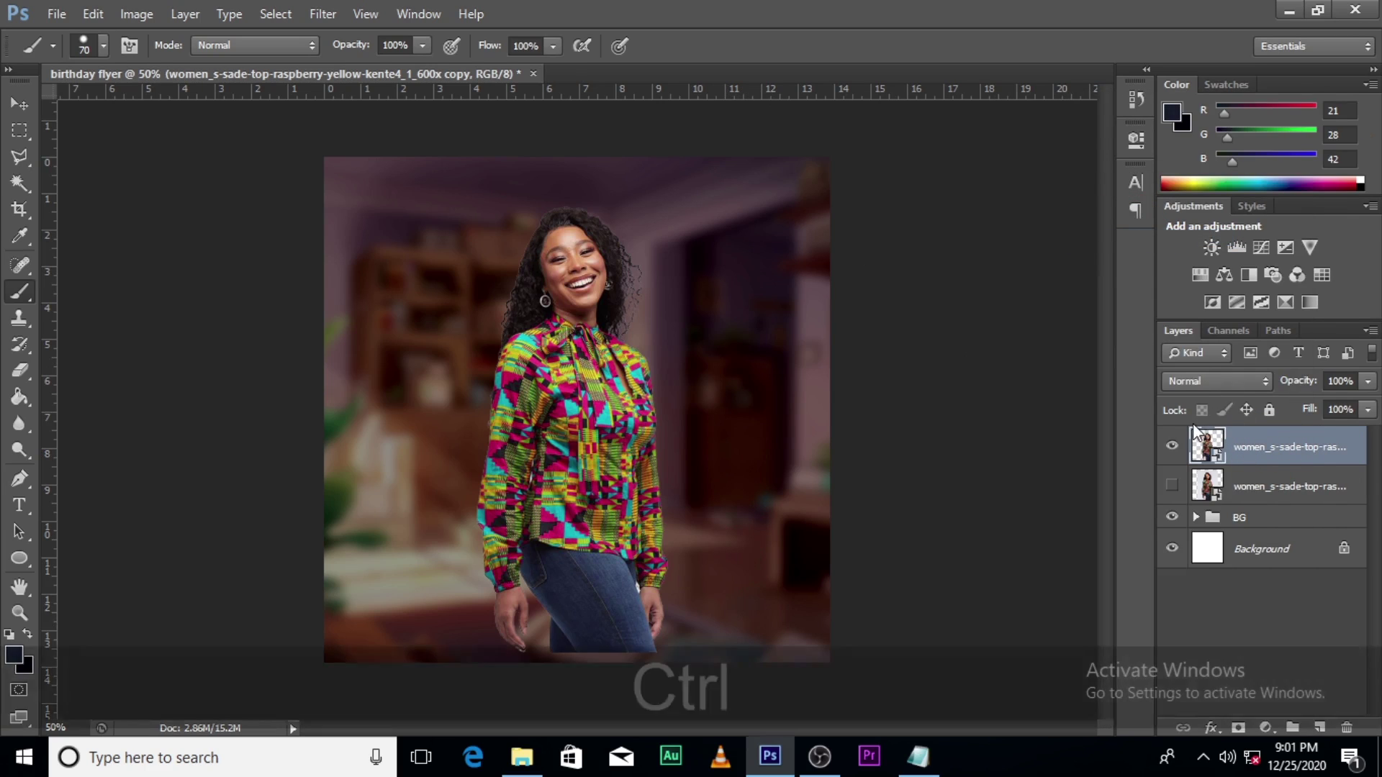
key("ctrl+t")
right_click(705, 473)
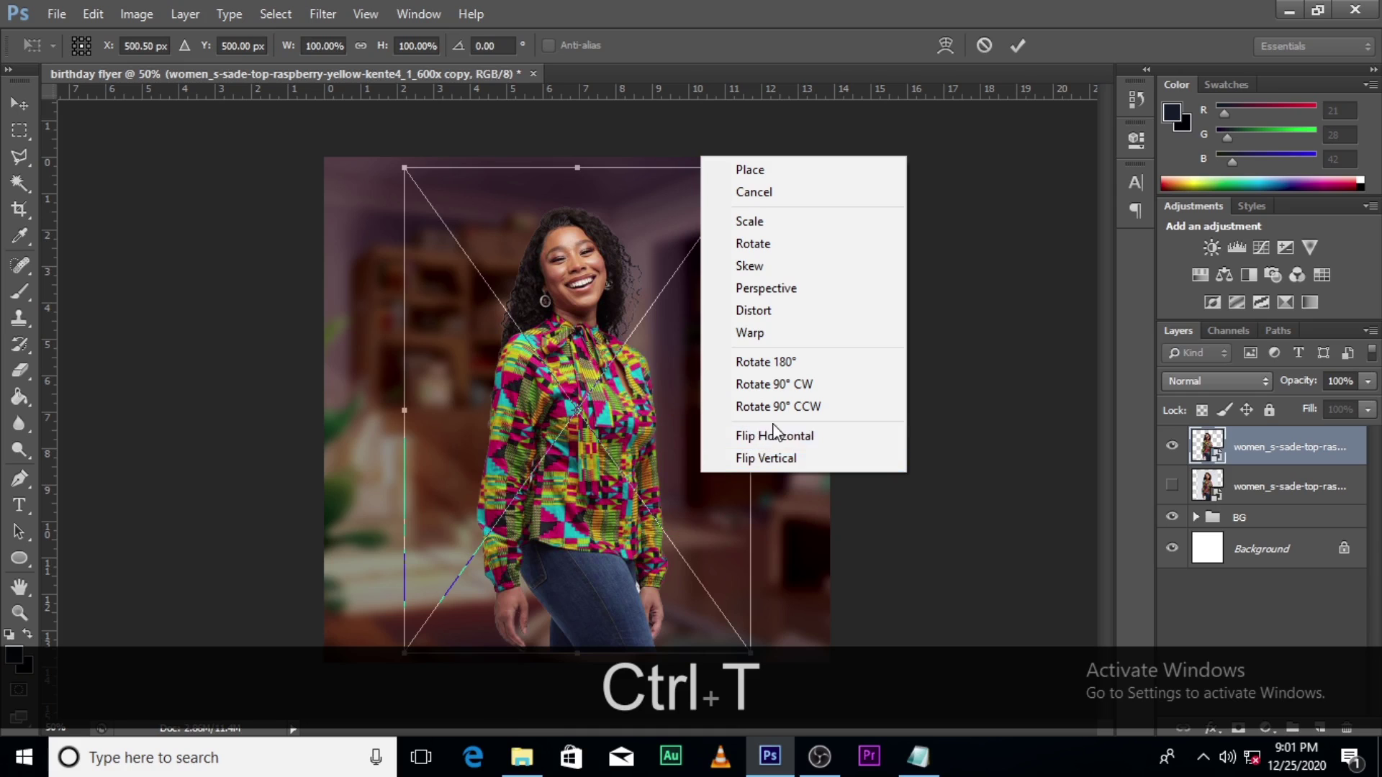
left_click(713, 436)
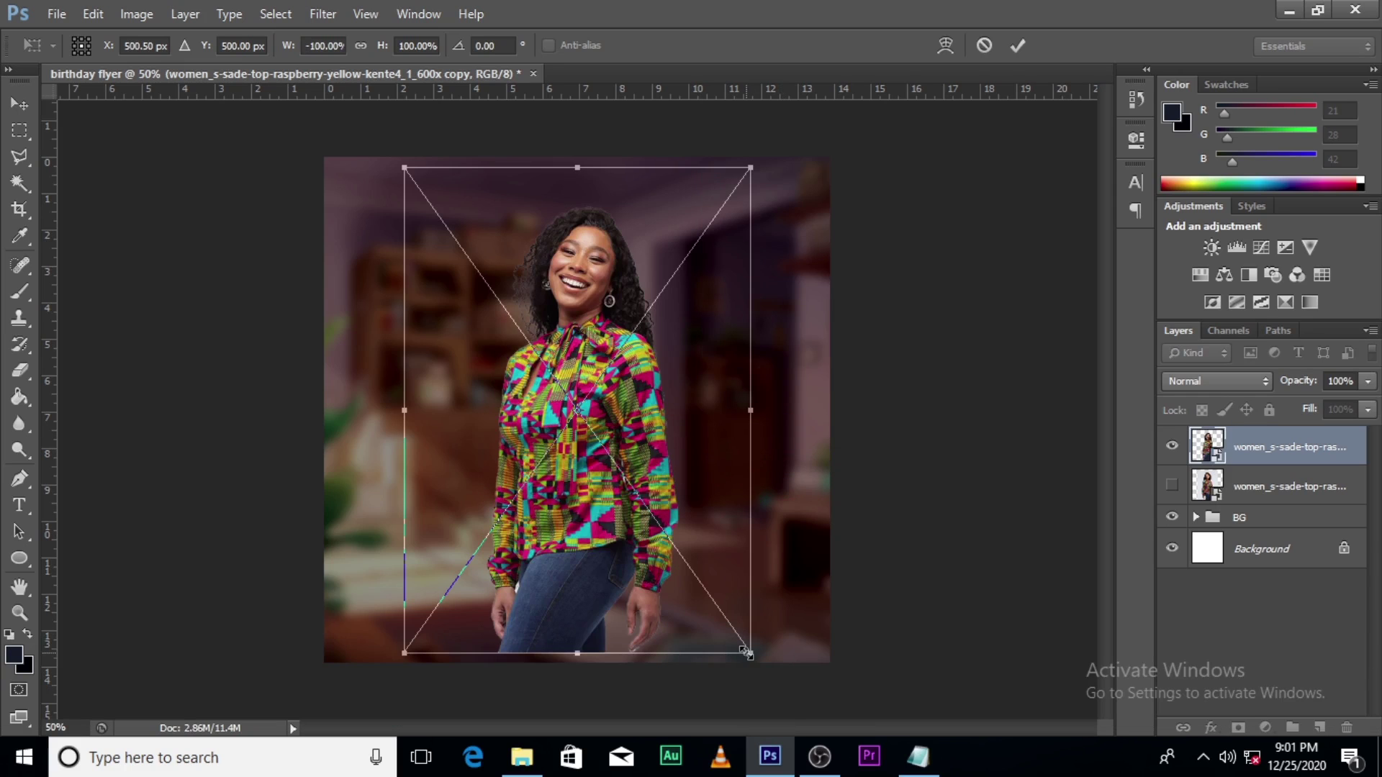
left_click_drag(747, 652, 786, 685)
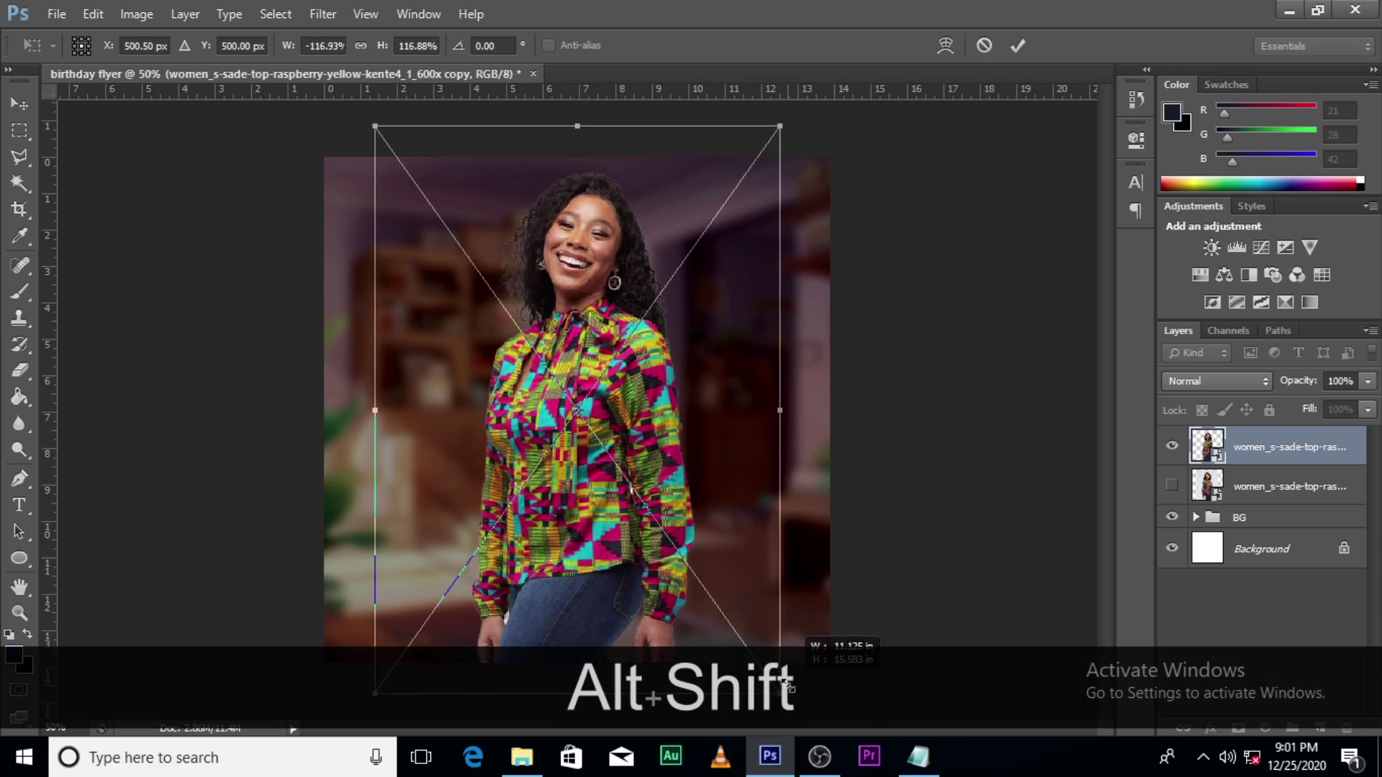
left_click_drag(641, 547, 728, 544)
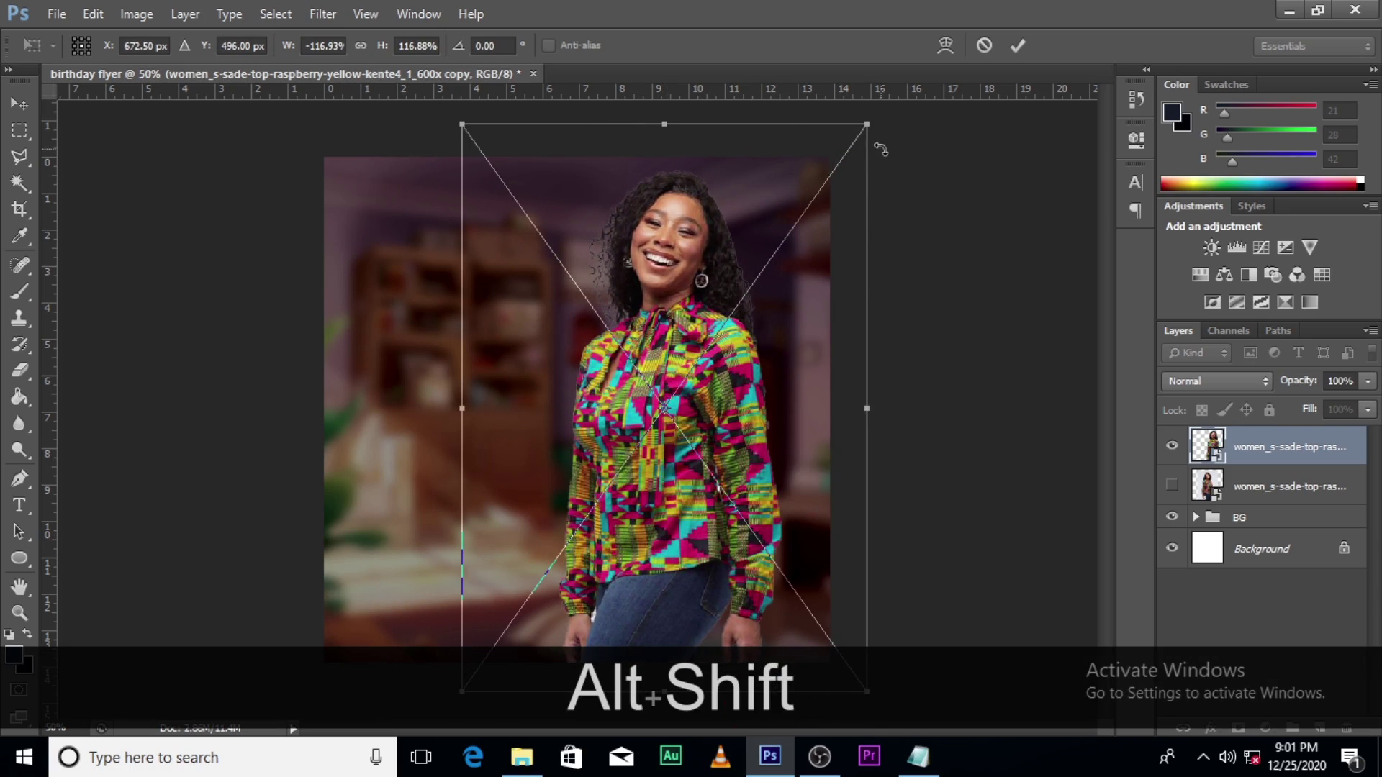
mouse_move(862, 123)
left_mouse_down()
mouse_move(834, 141)
mouse_move(854, 141)
left_mouse_up()
left_click_drag(787, 361, 814, 350)
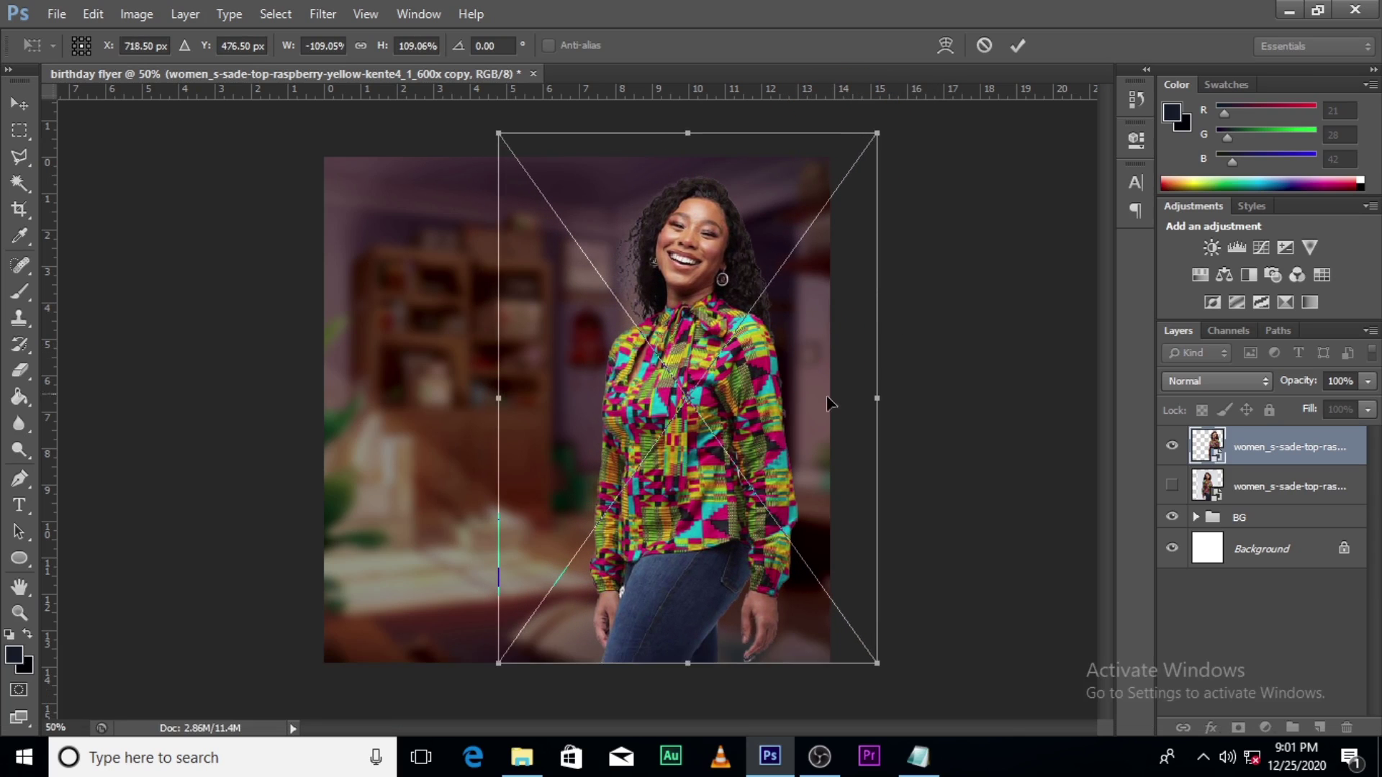
key("Return")
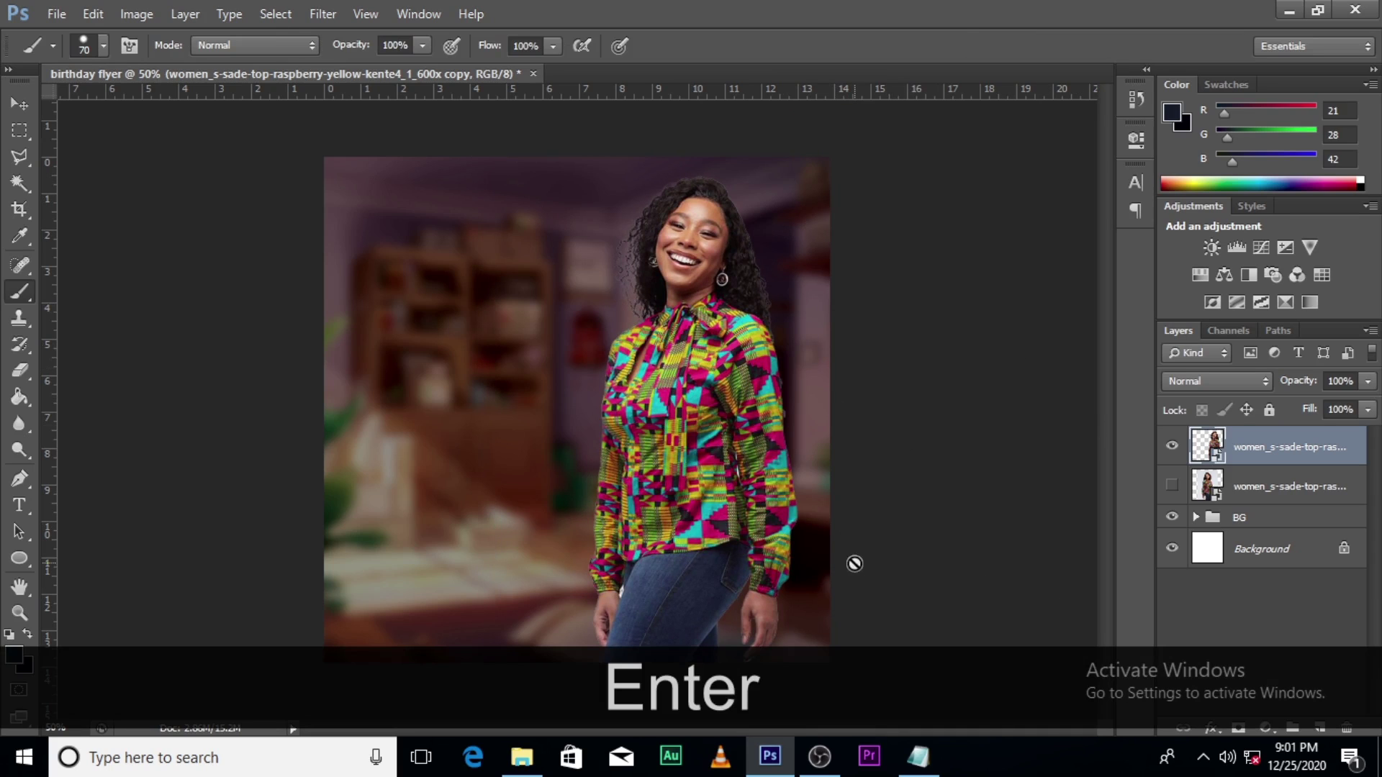
left_click(1211, 435)
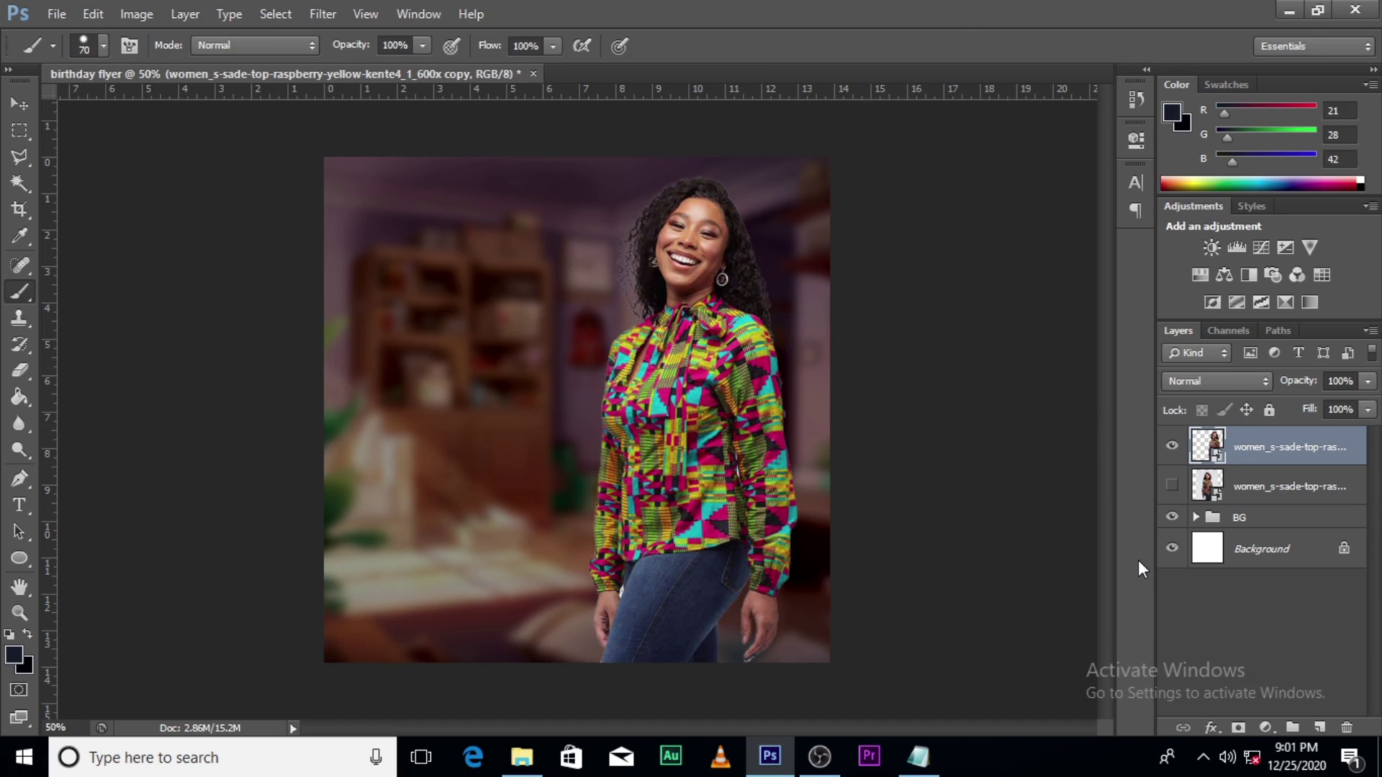
key("ctrl+=")
scroll(913, 532, "down", 5)
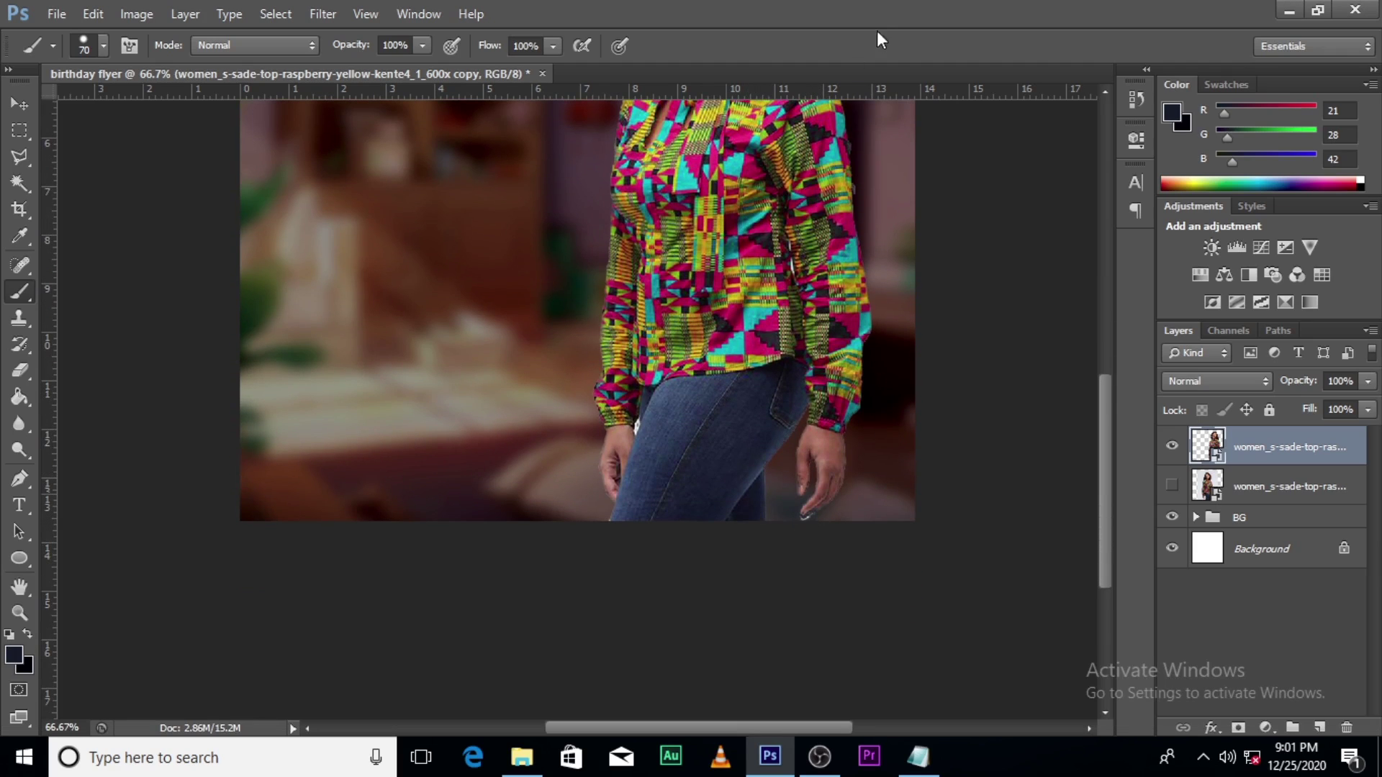
key("ctrl+0")
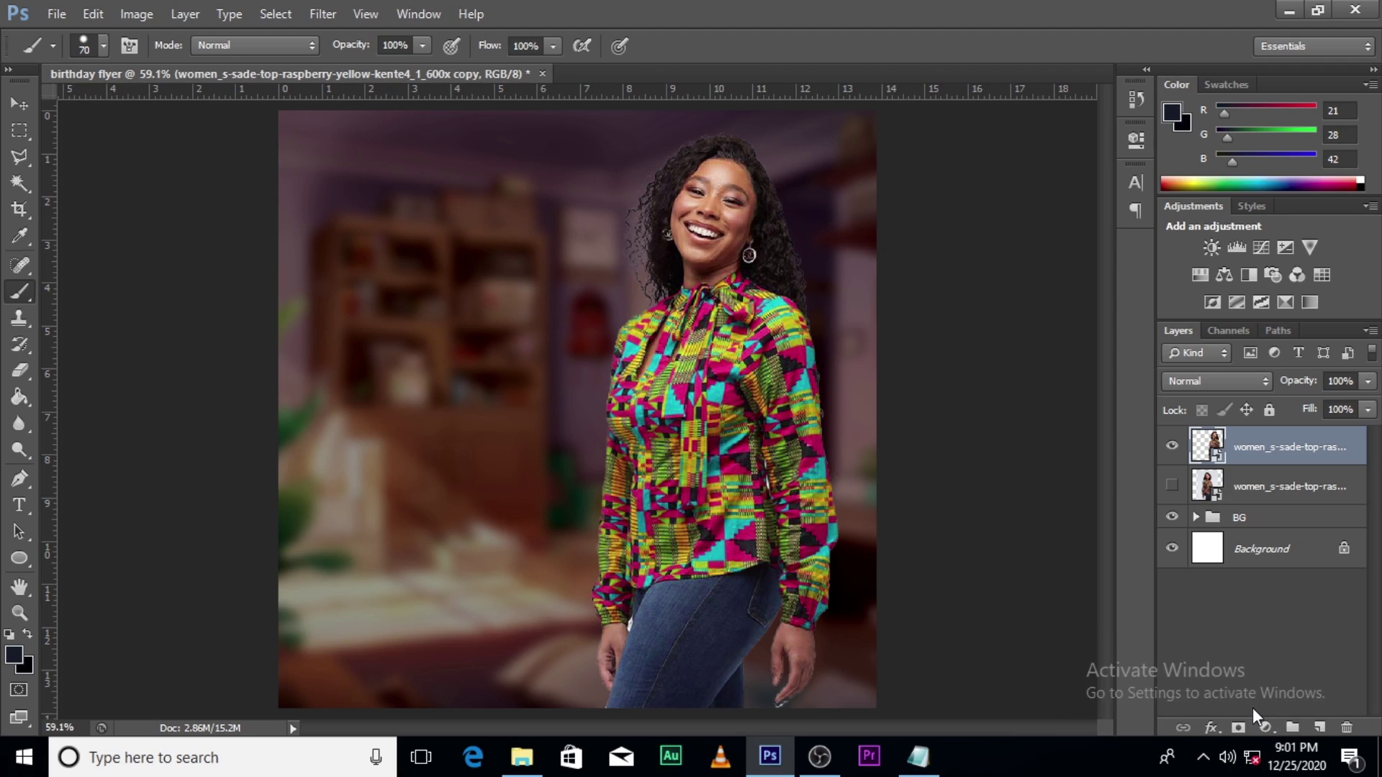
Step: Add a Curves adjustment layer above the woman and open its shadow target colour settings
left_click(1265, 728)
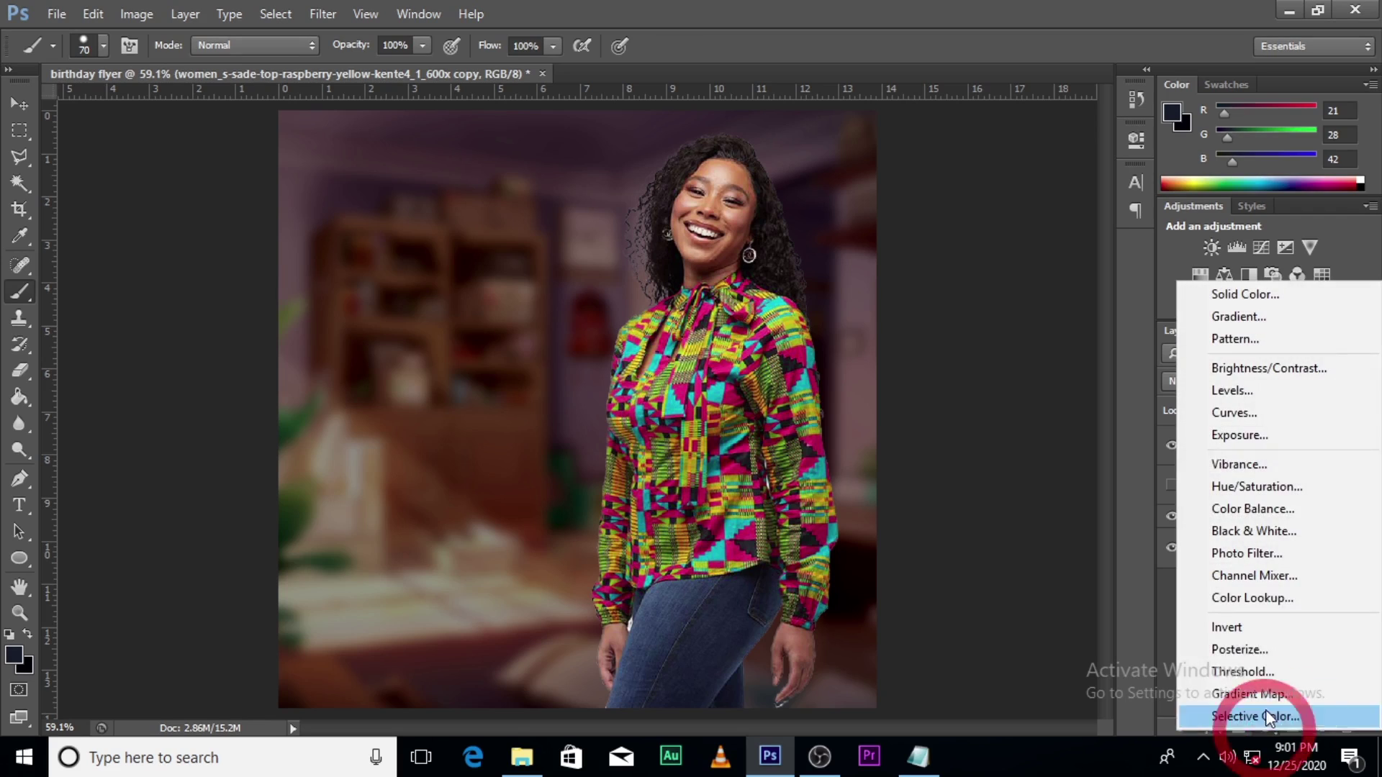
left_click(1234, 412)
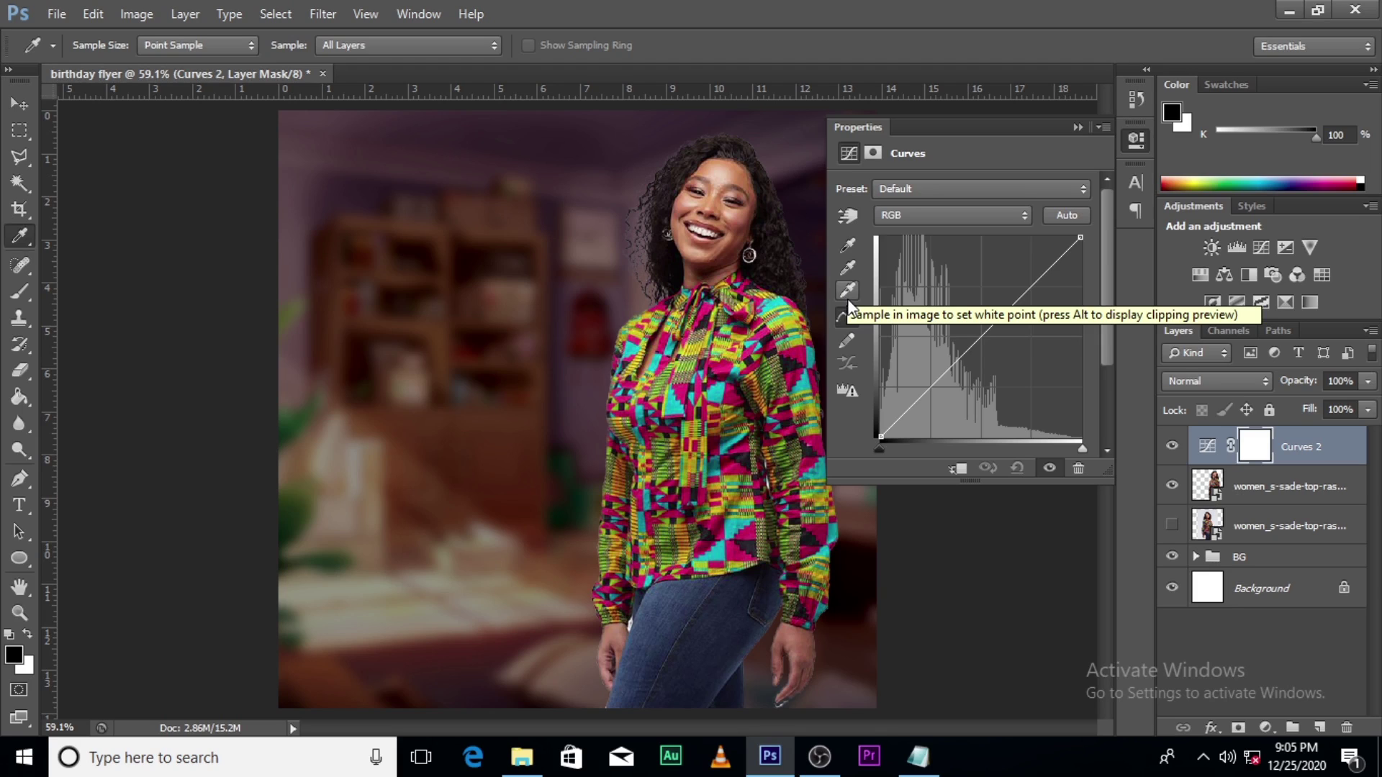
double_click(848, 245)
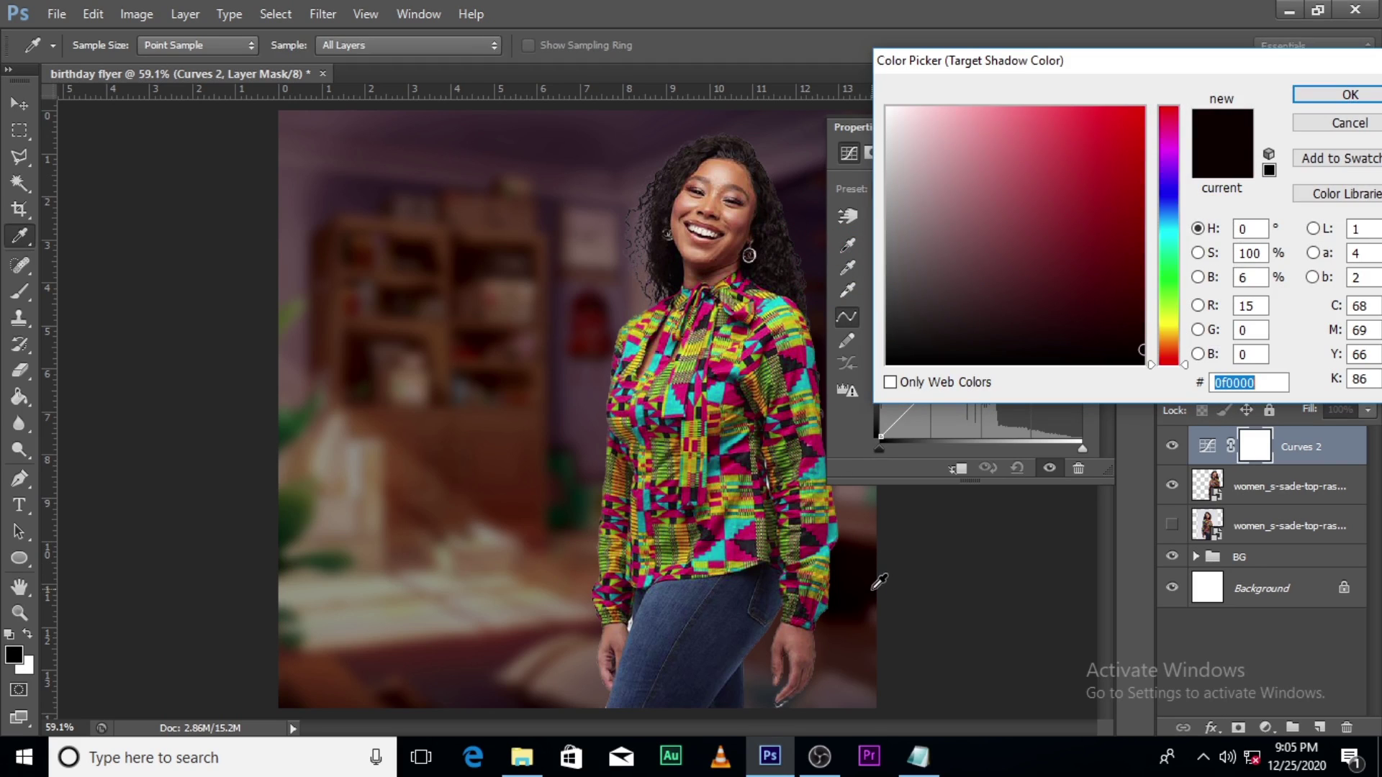
type("ffffff")
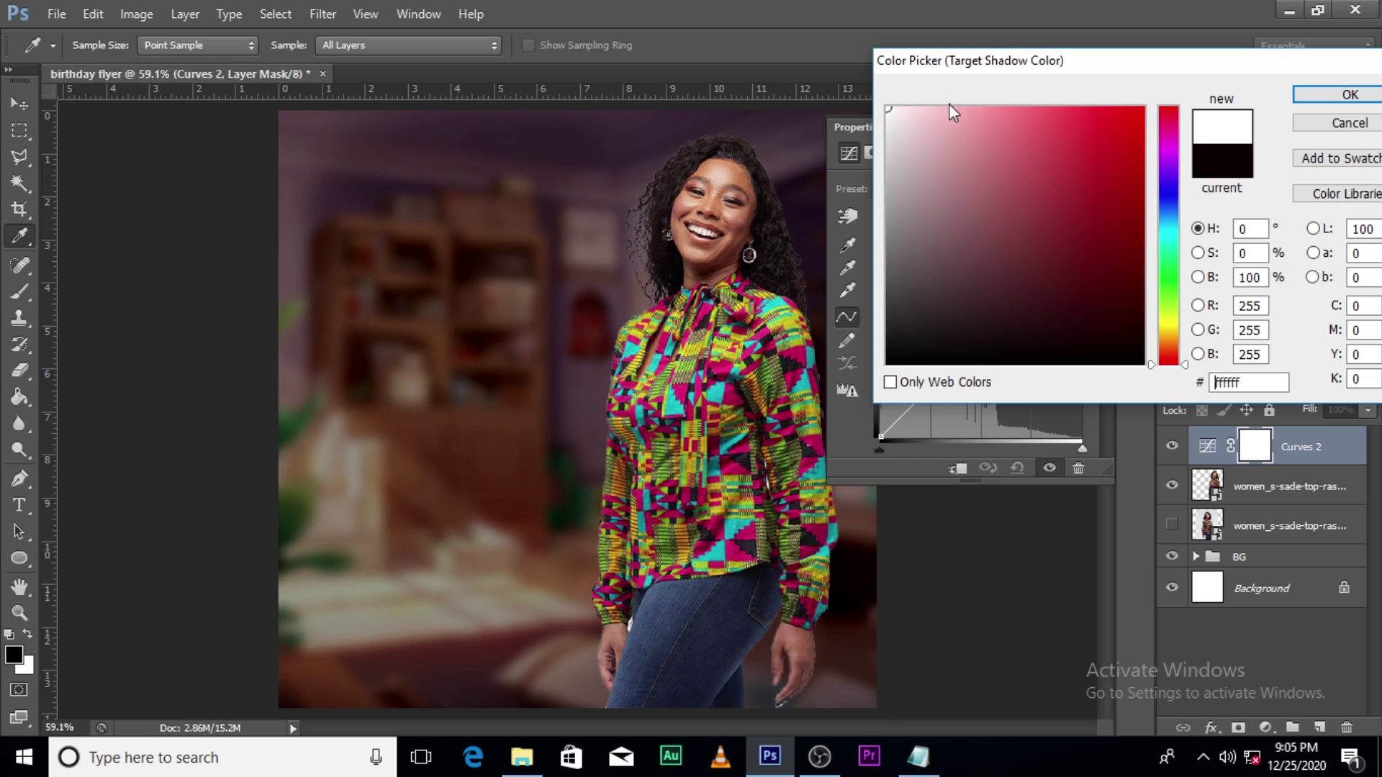
left_click(1341, 123)
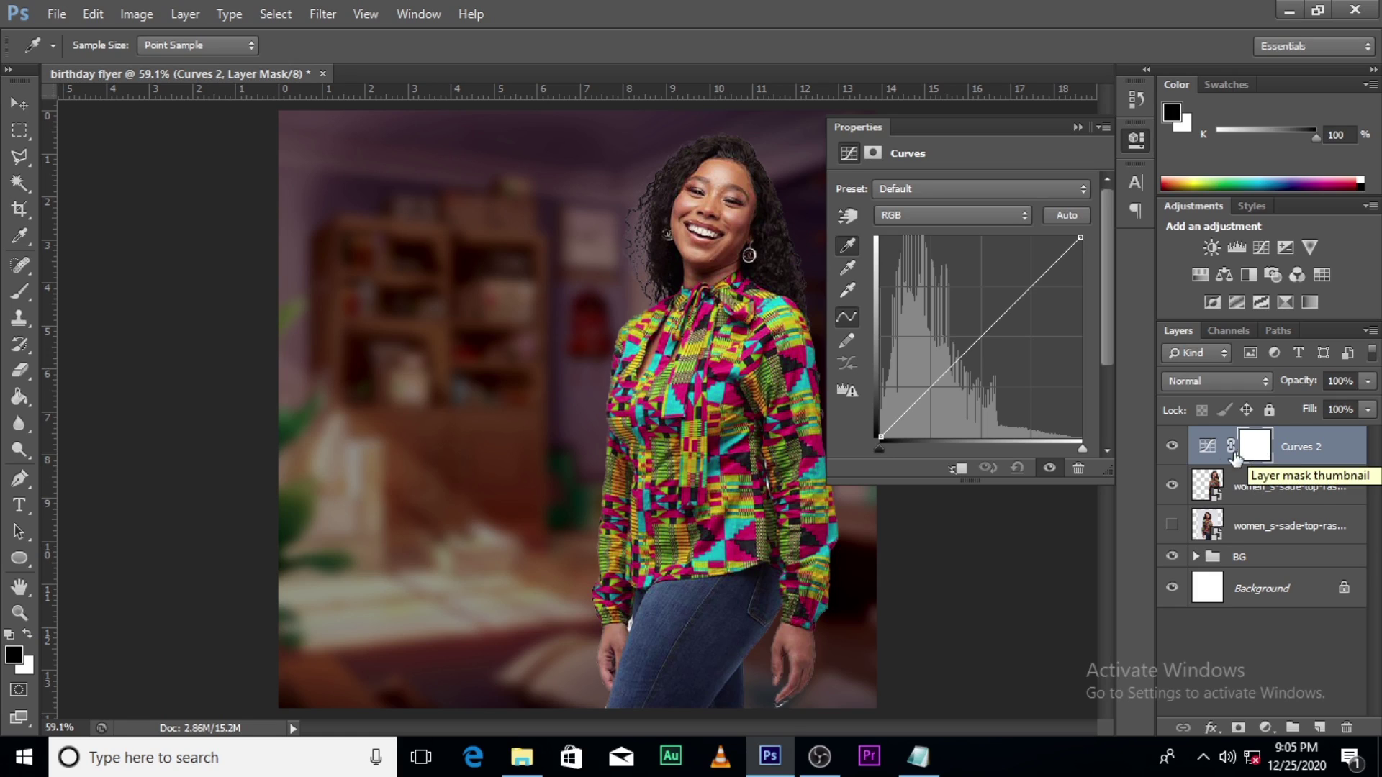
Step: Set the Curves shadow target to a near-black sampled beside the woman and save it as default
left_click(1206, 450)
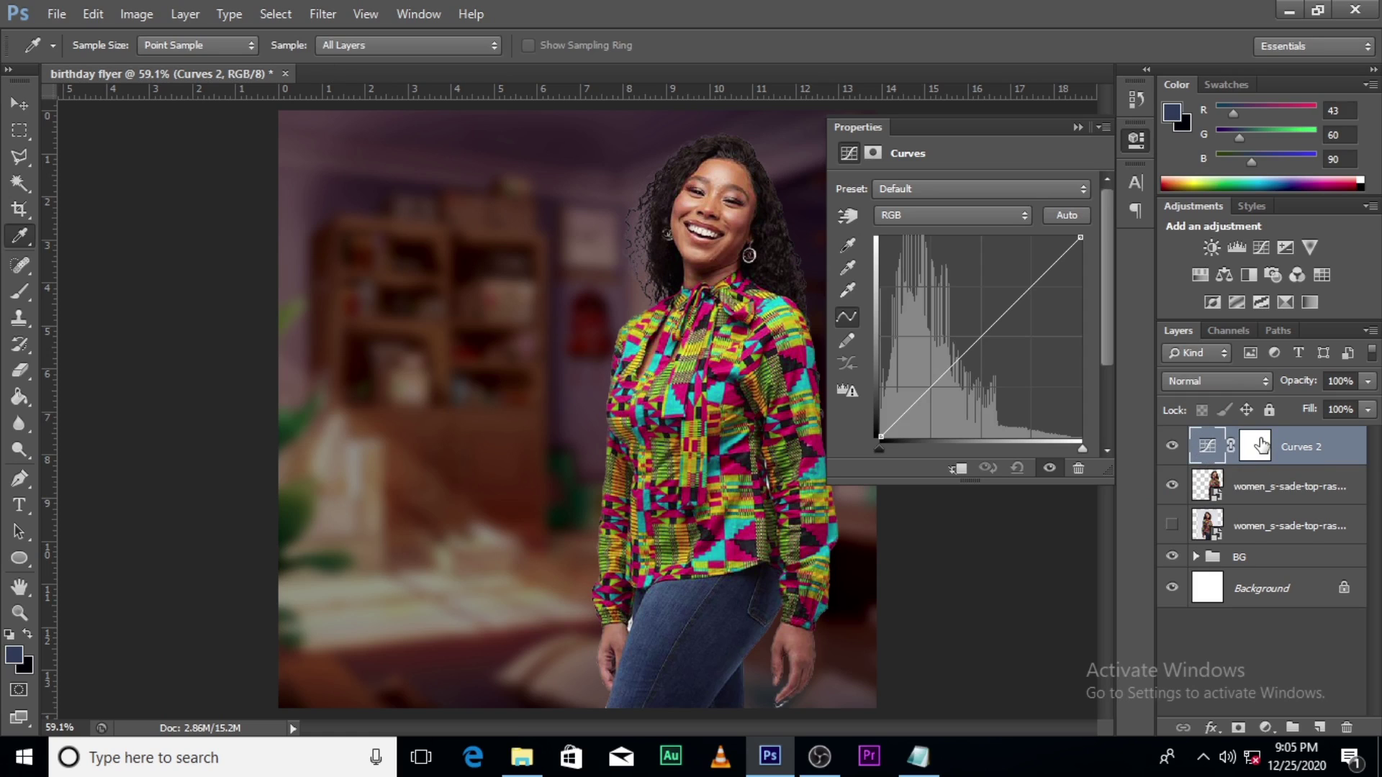
double_click(849, 248)
left_click(872, 583)
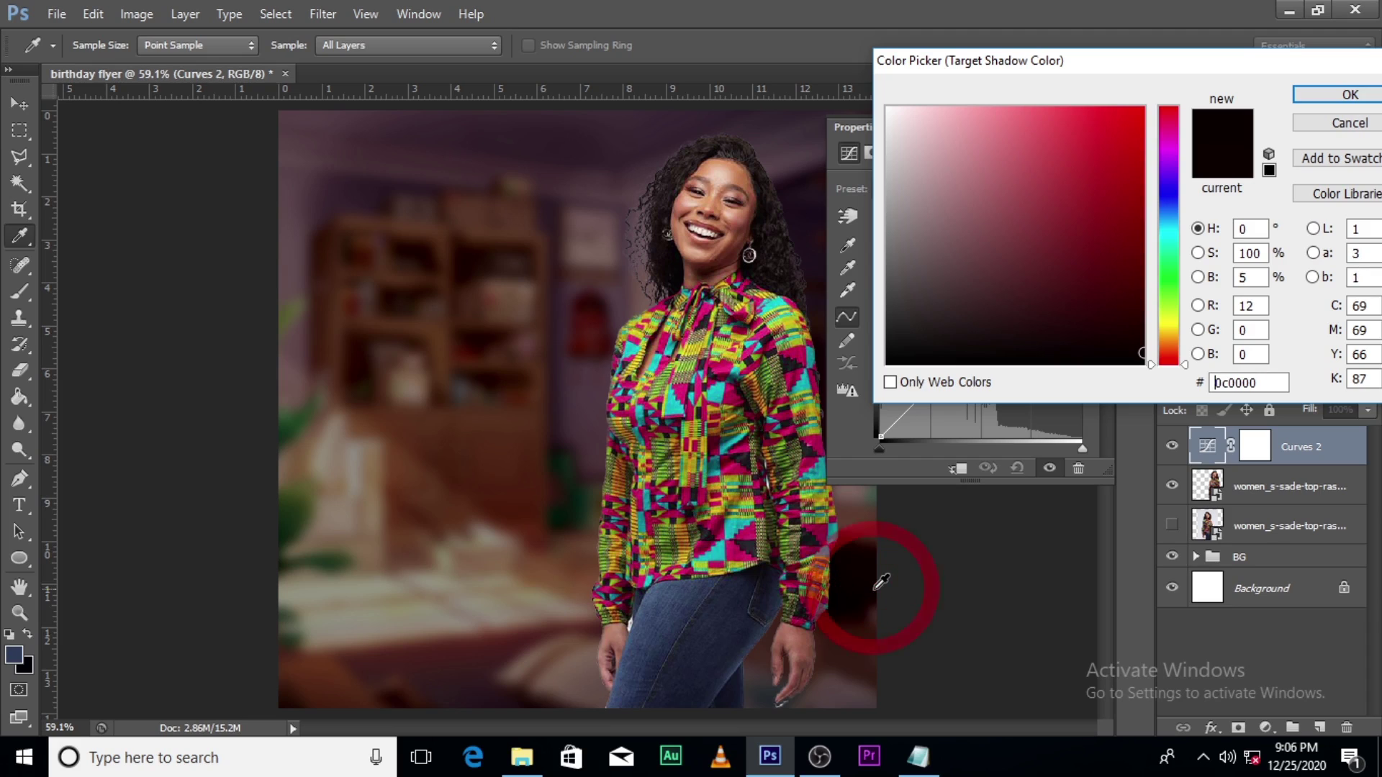
left_click(872, 582)
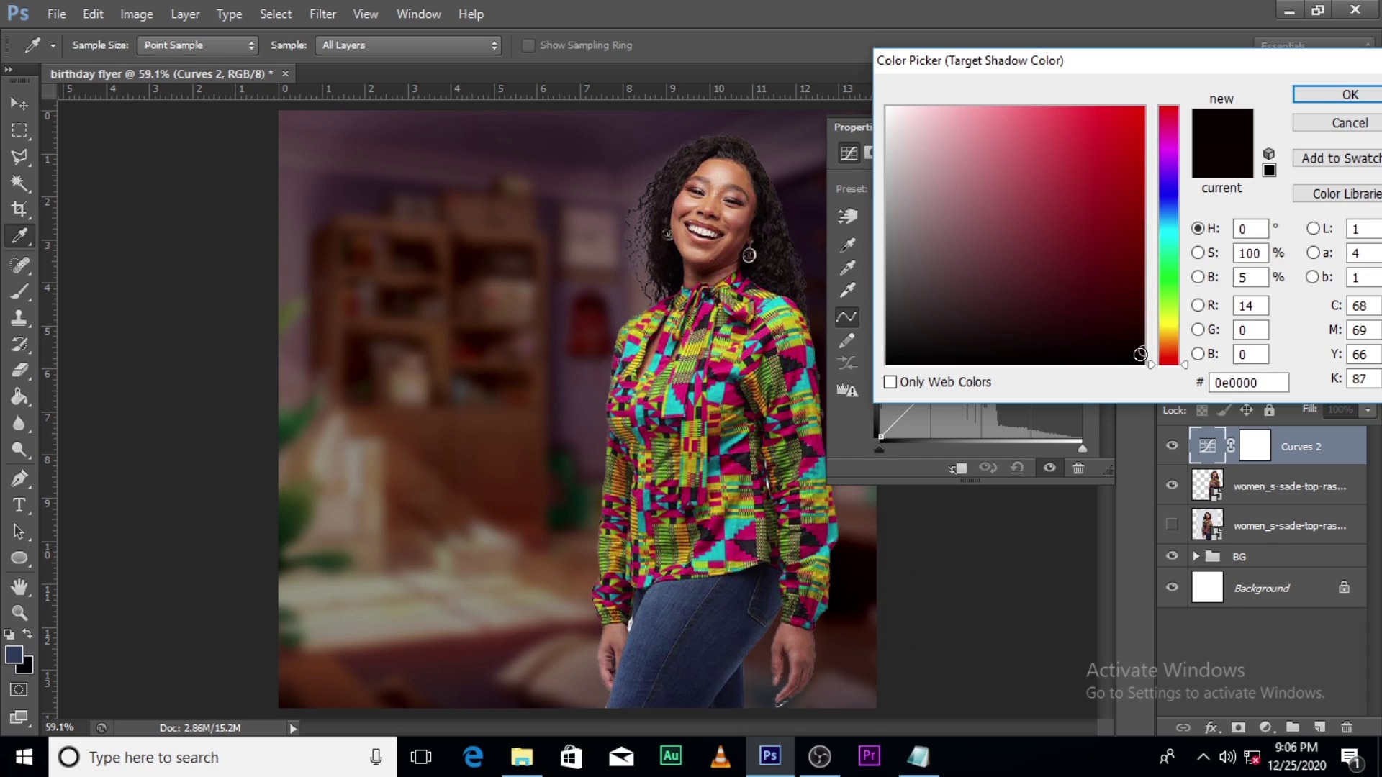
left_click(1327, 103)
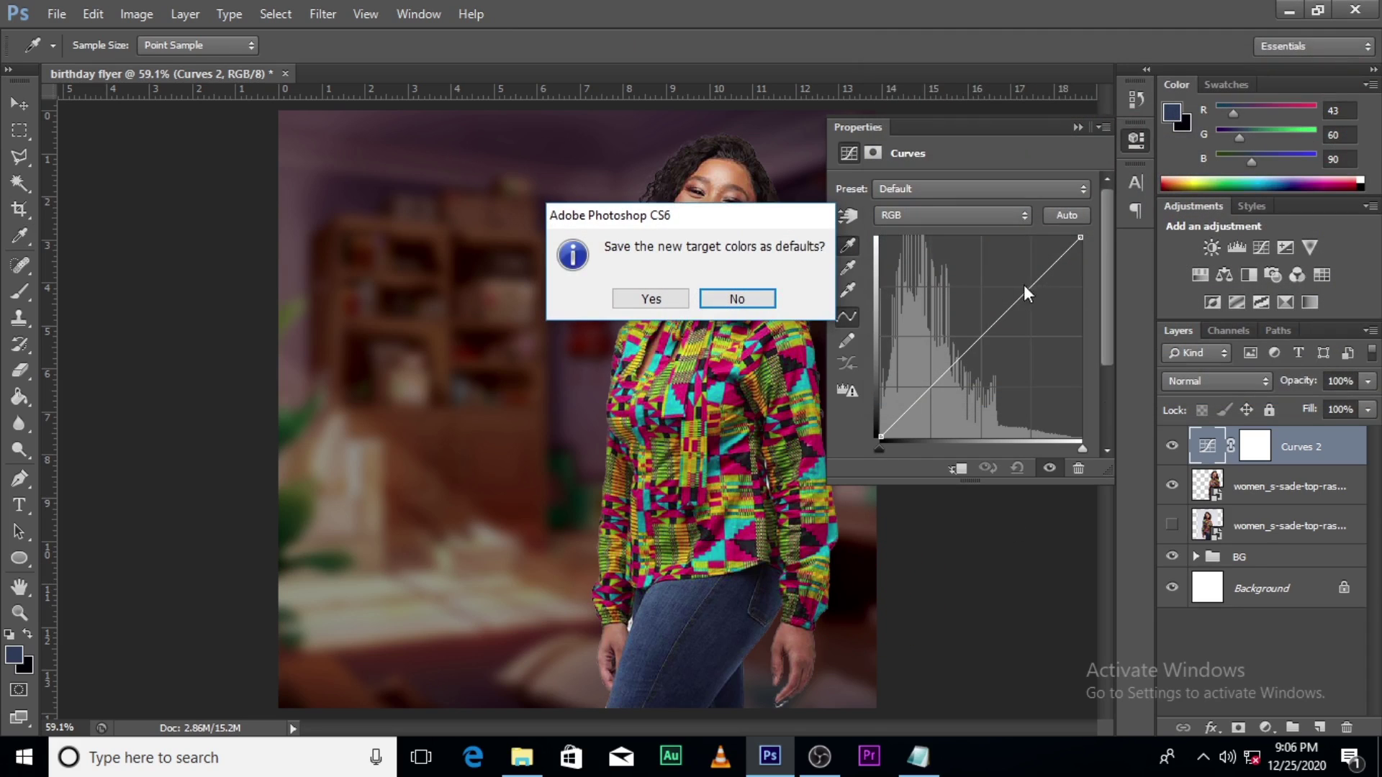
left_click(657, 293)
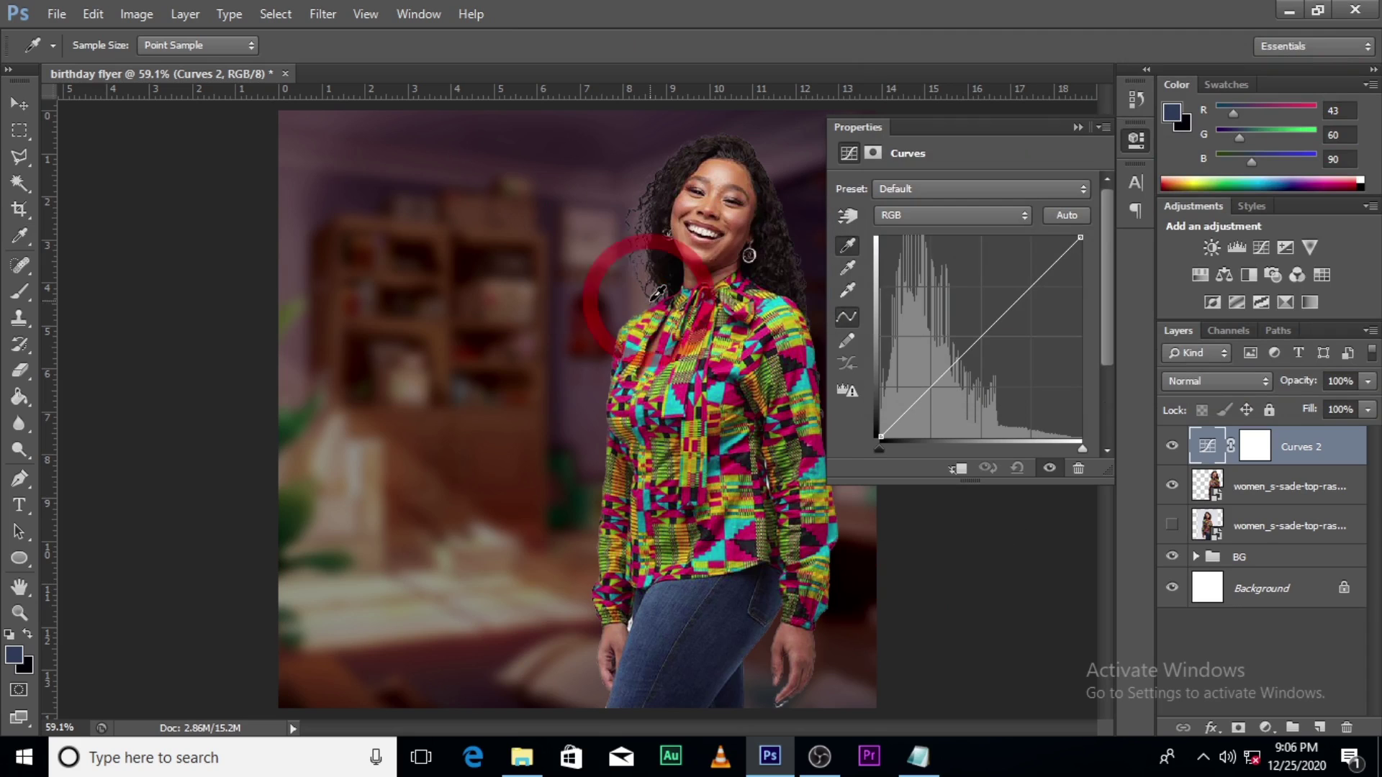
Step: Set the Curves highlight target to a light beige sampled from the room and save as default
double_click(848, 290)
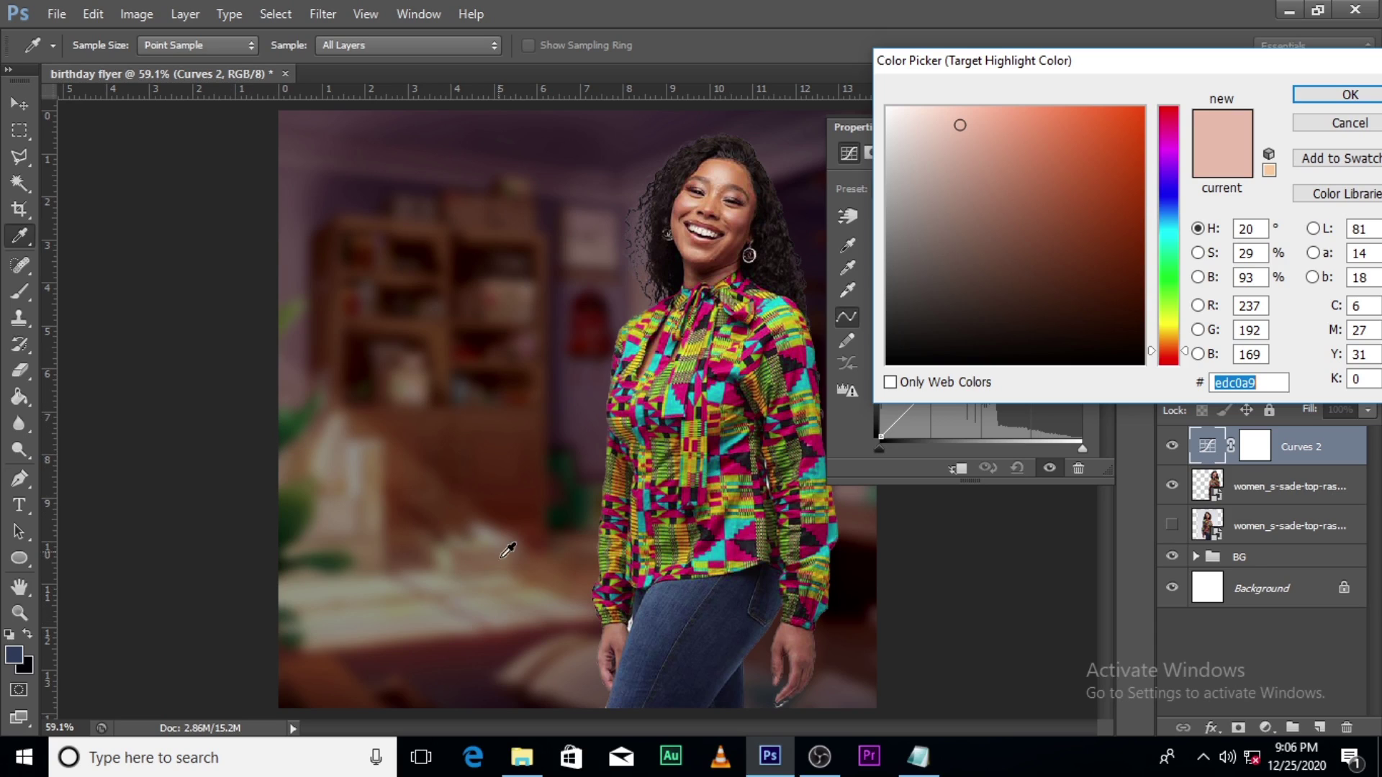
left_click(354, 481)
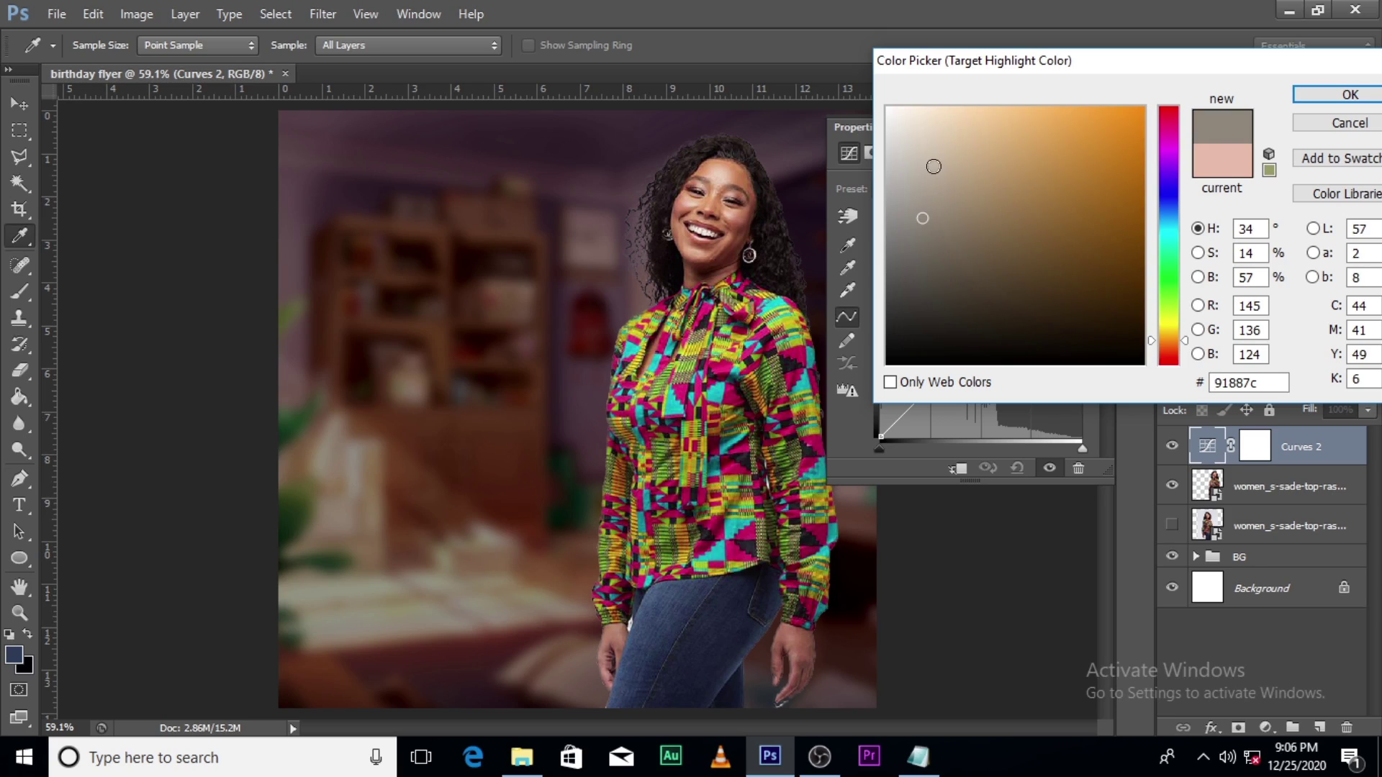
left_click(936, 154)
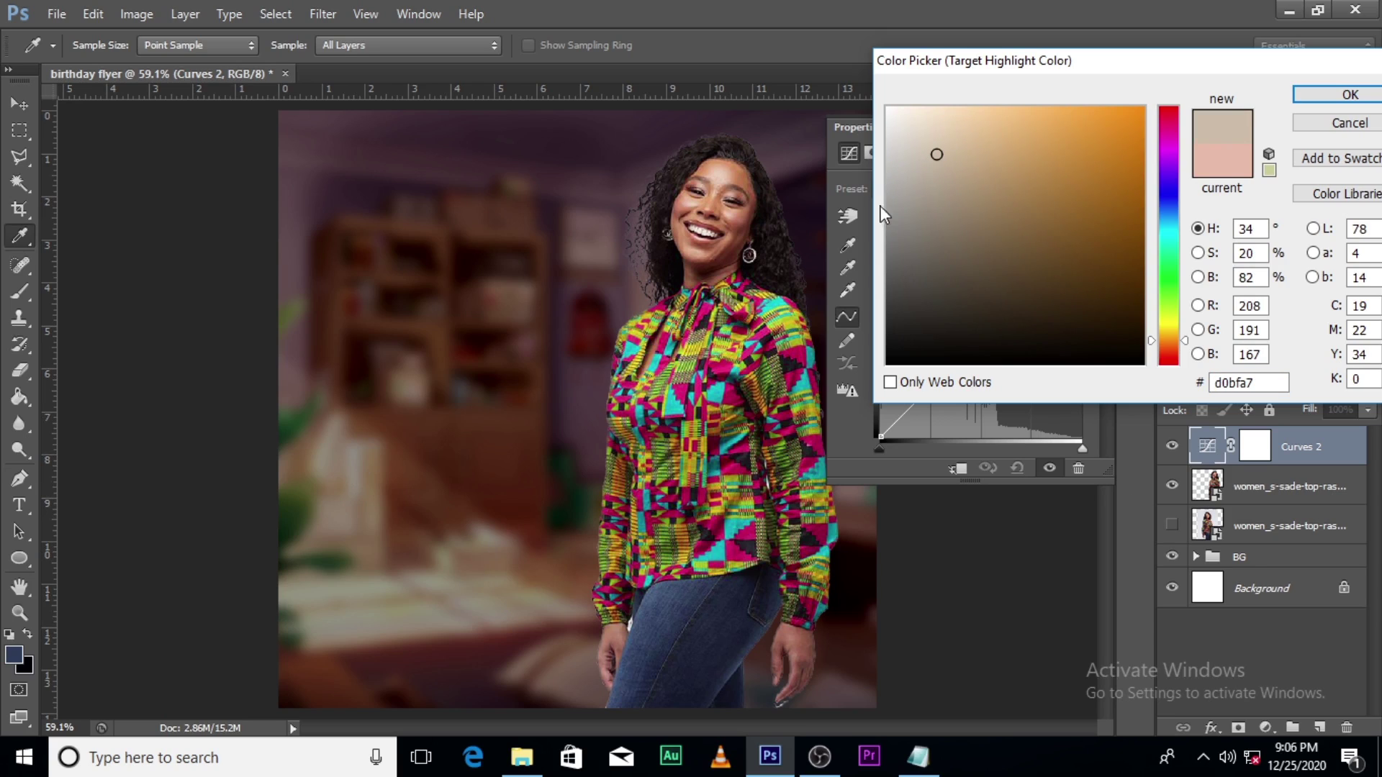
left_click(938, 148)
left_click(1349, 95)
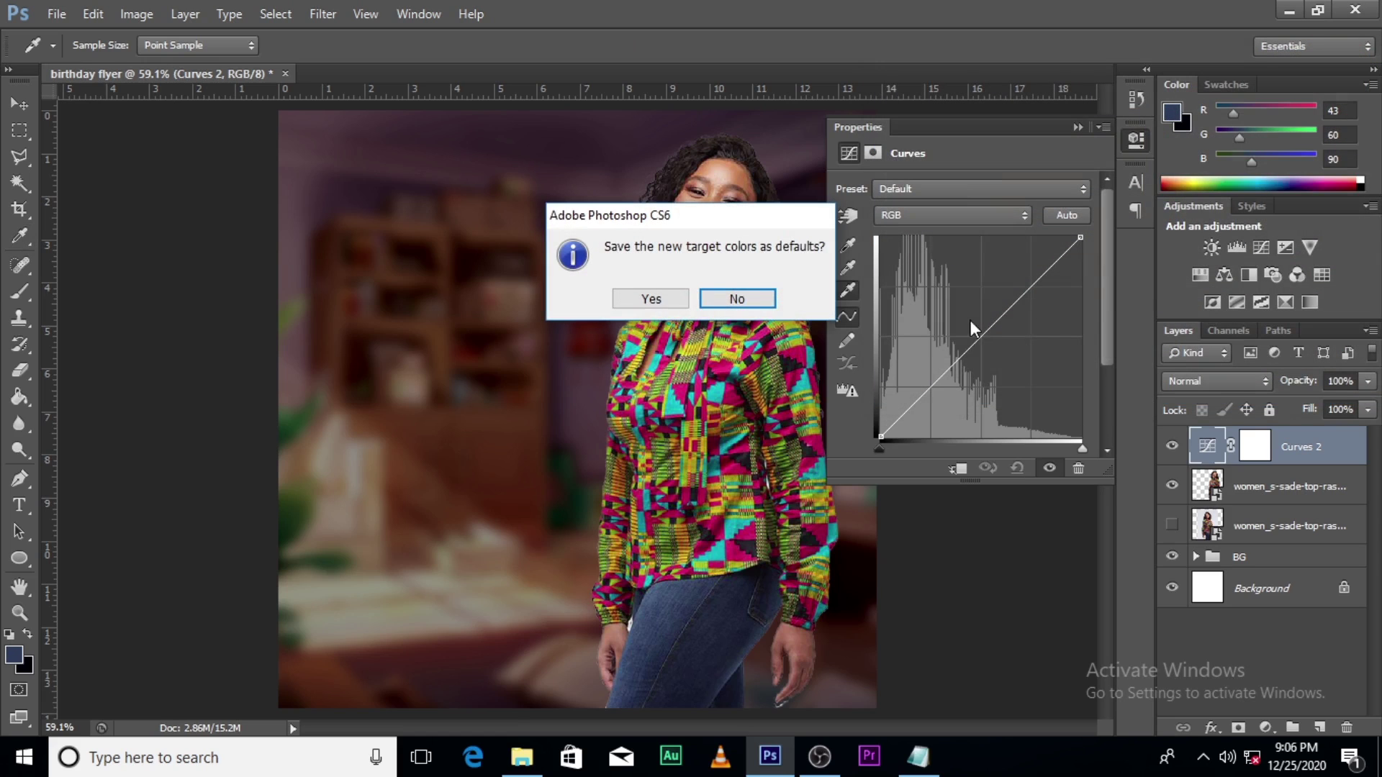
left_click(654, 299)
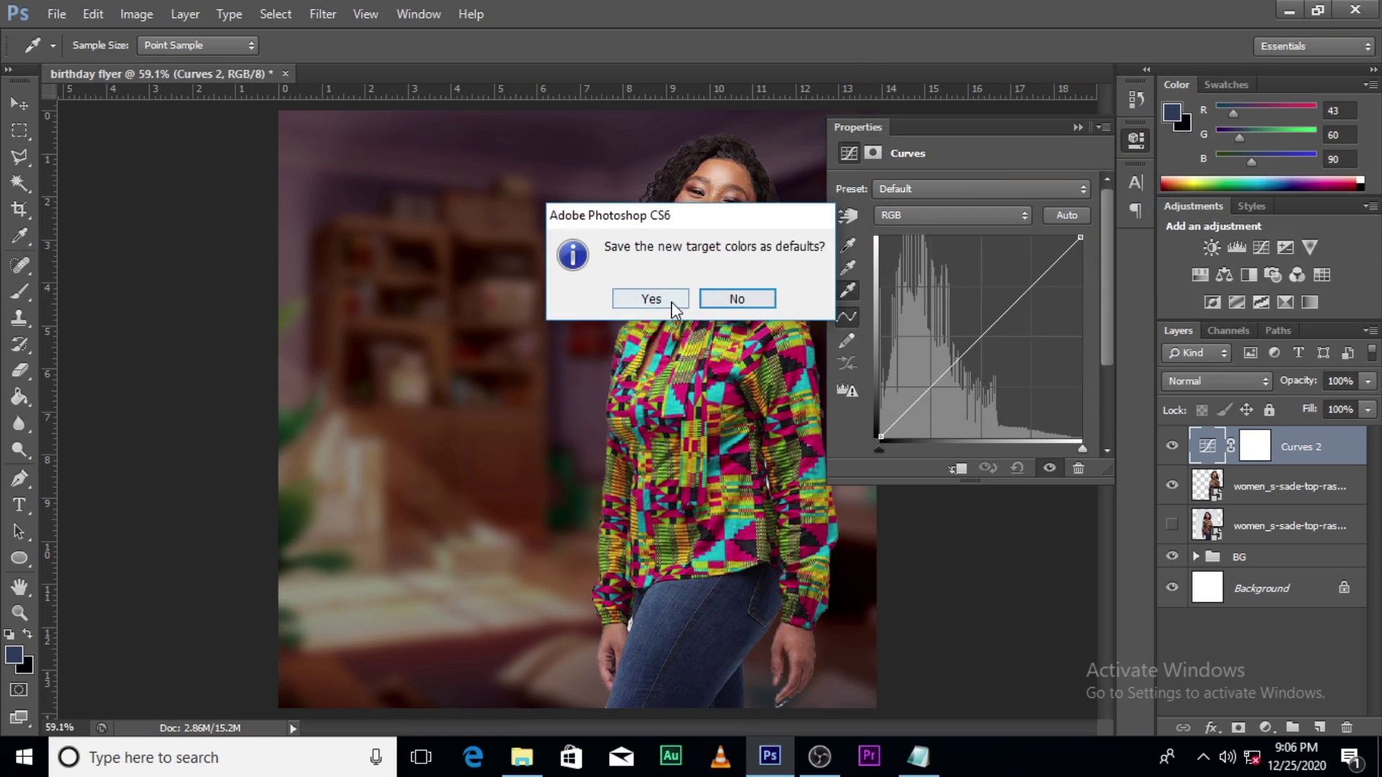
Step: Set the midtone target to dark plum #3a2b34 sampled from the room's top and save as default
double_click(847, 272)
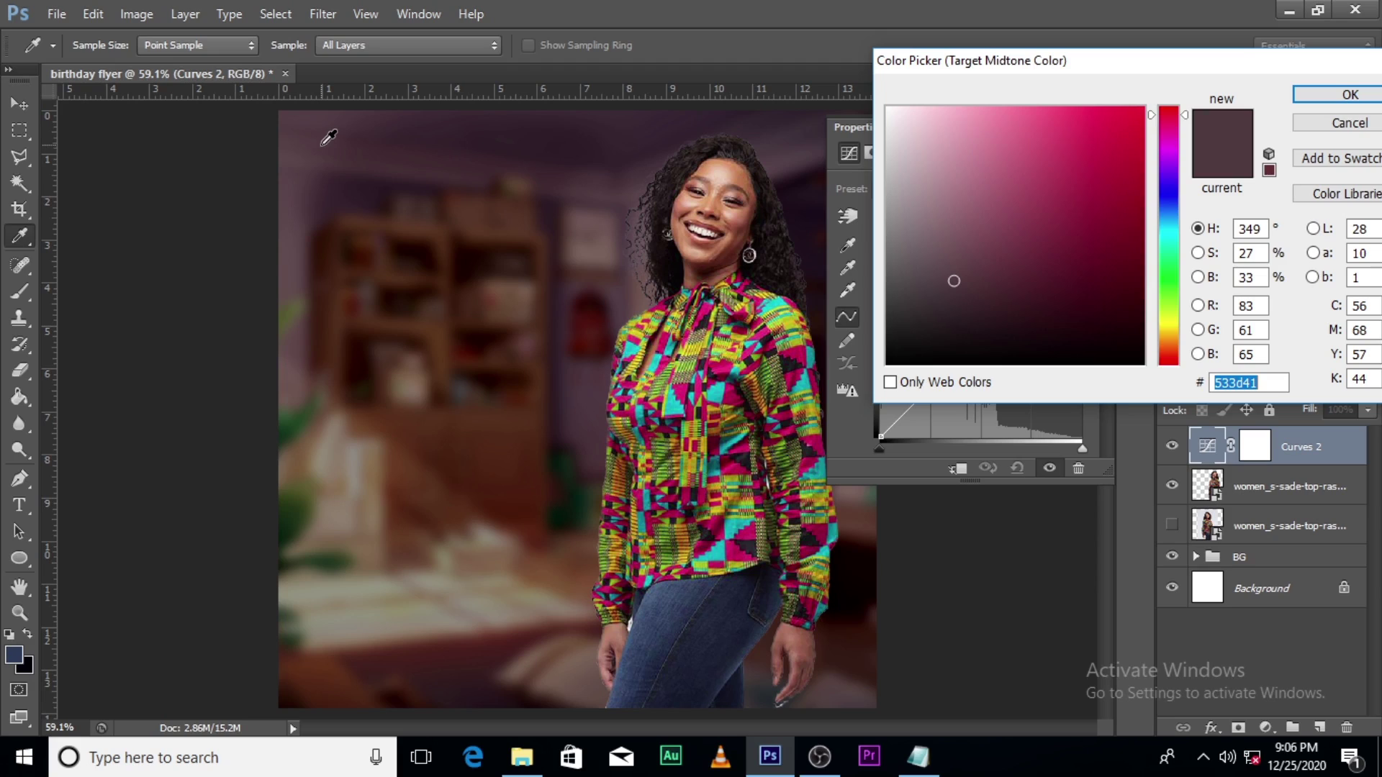
left_click(329, 137)
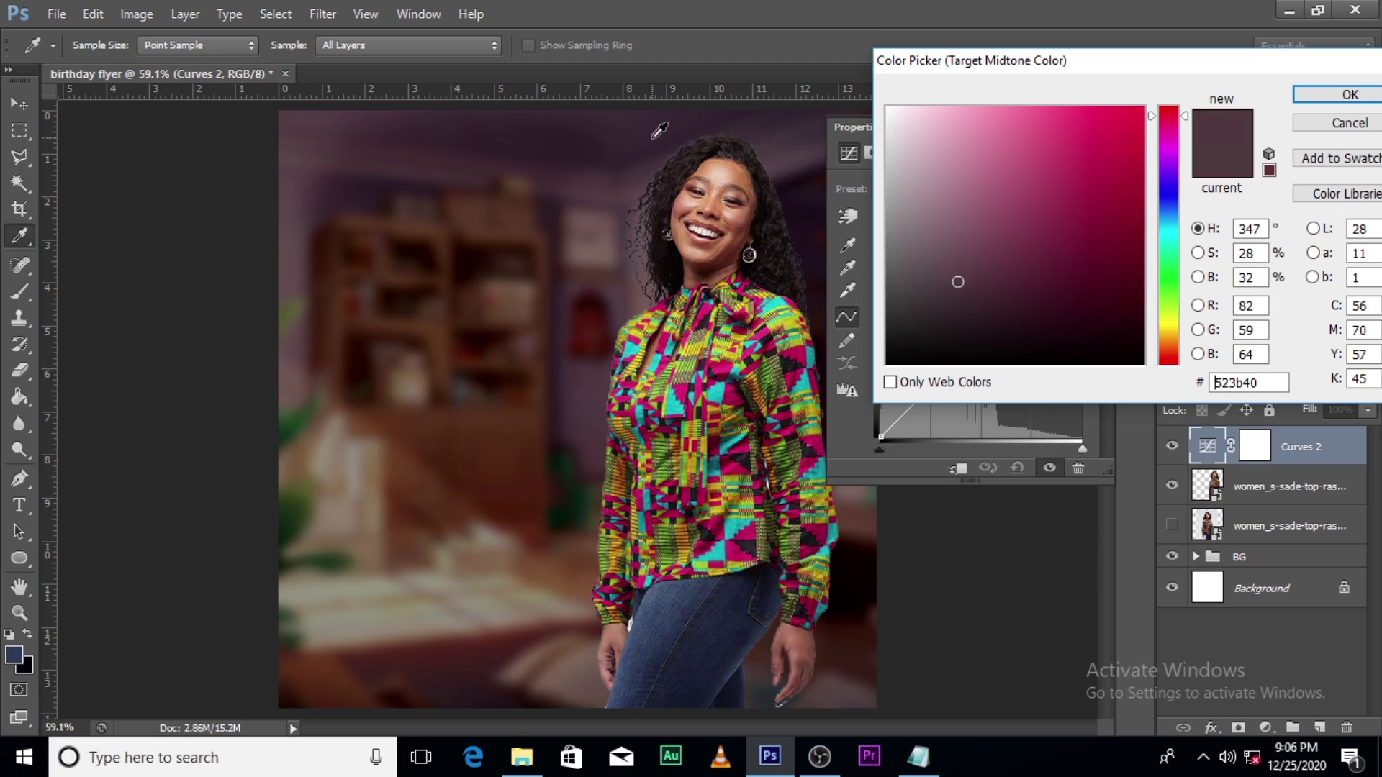
left_click(613, 120)
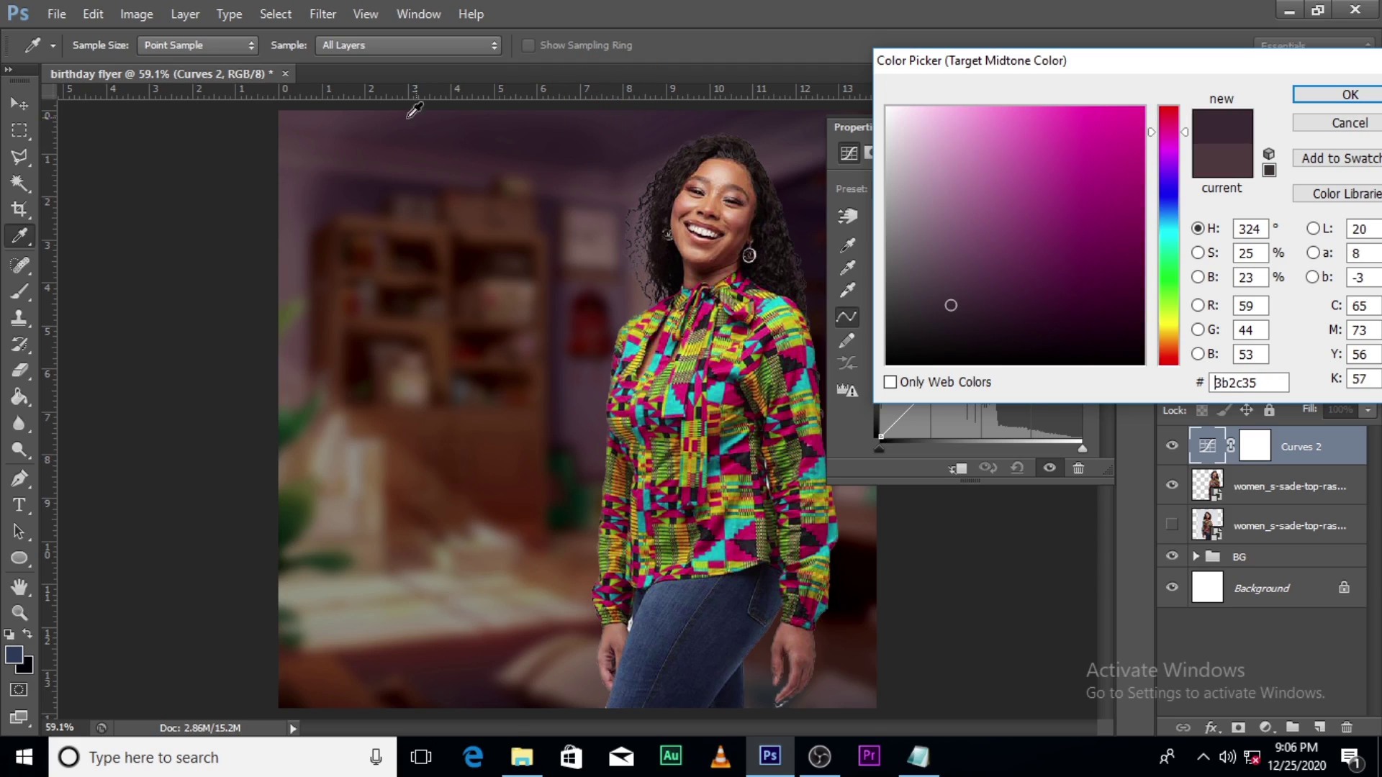
left_click(305, 144)
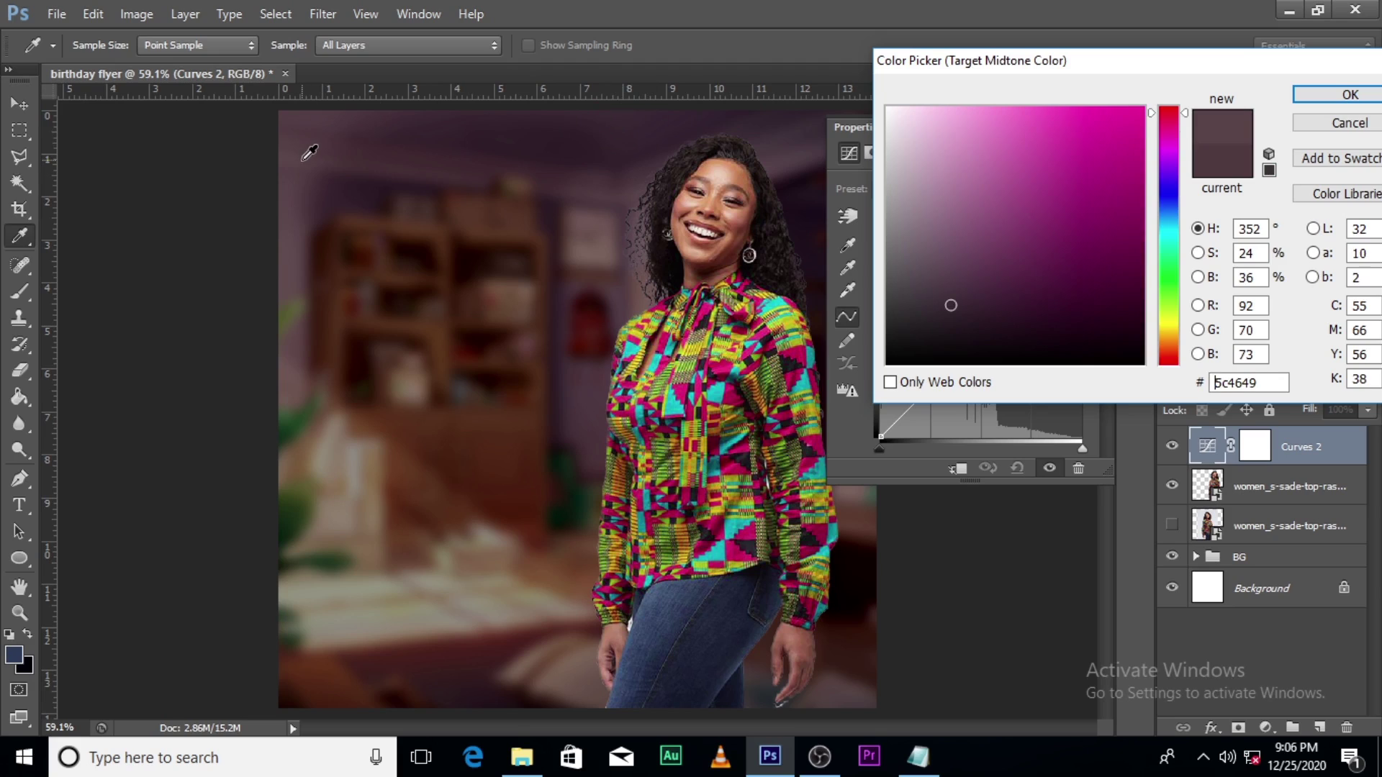
left_click(609, 255)
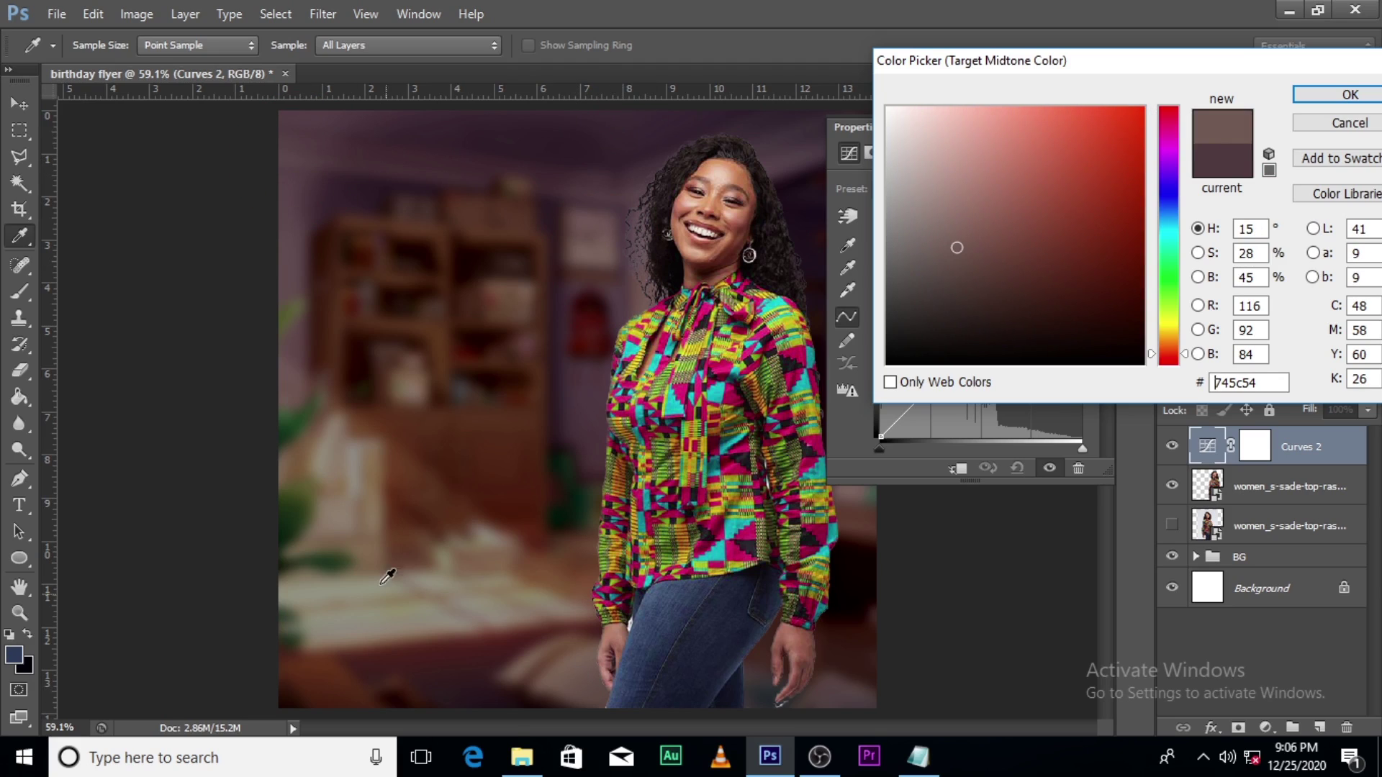
left_click(308, 149)
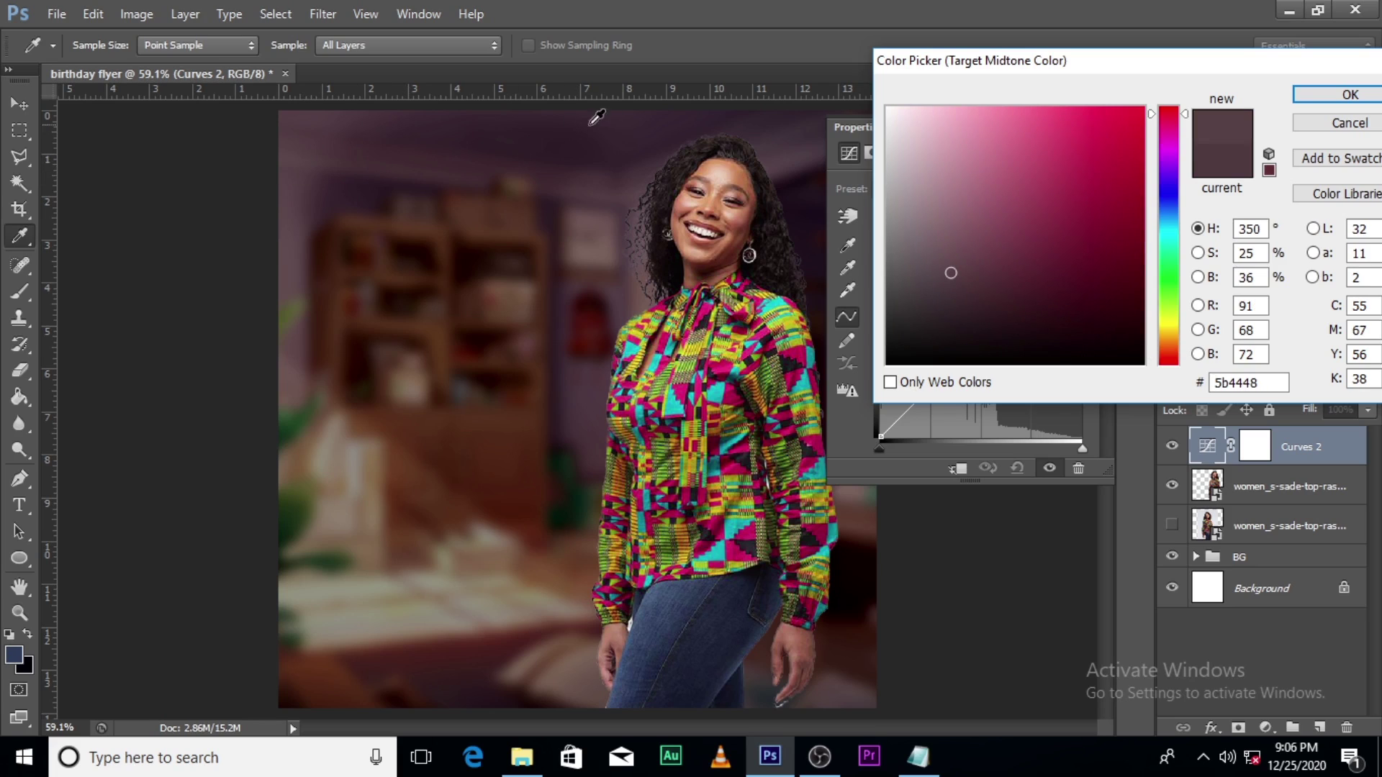
left_click(622, 119)
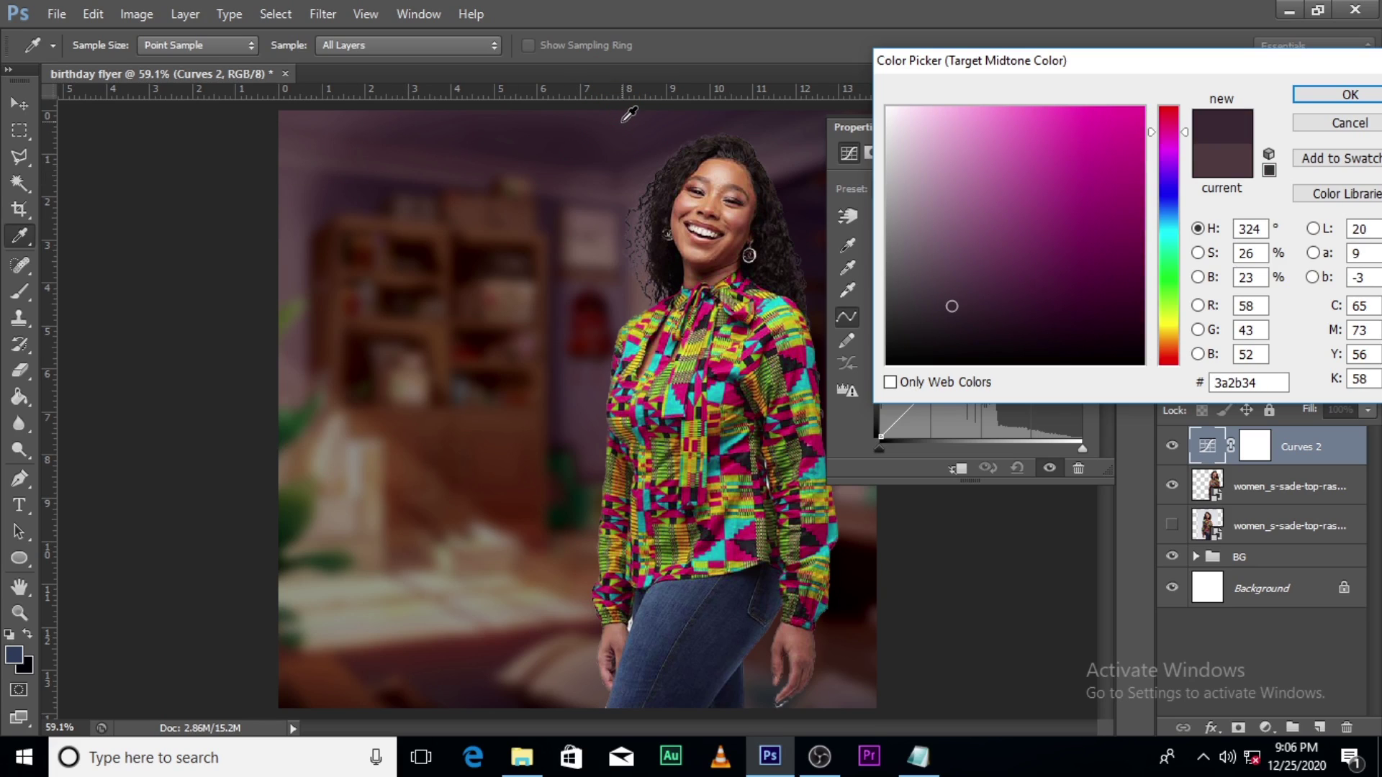
left_click(1330, 106)
left_click(650, 297)
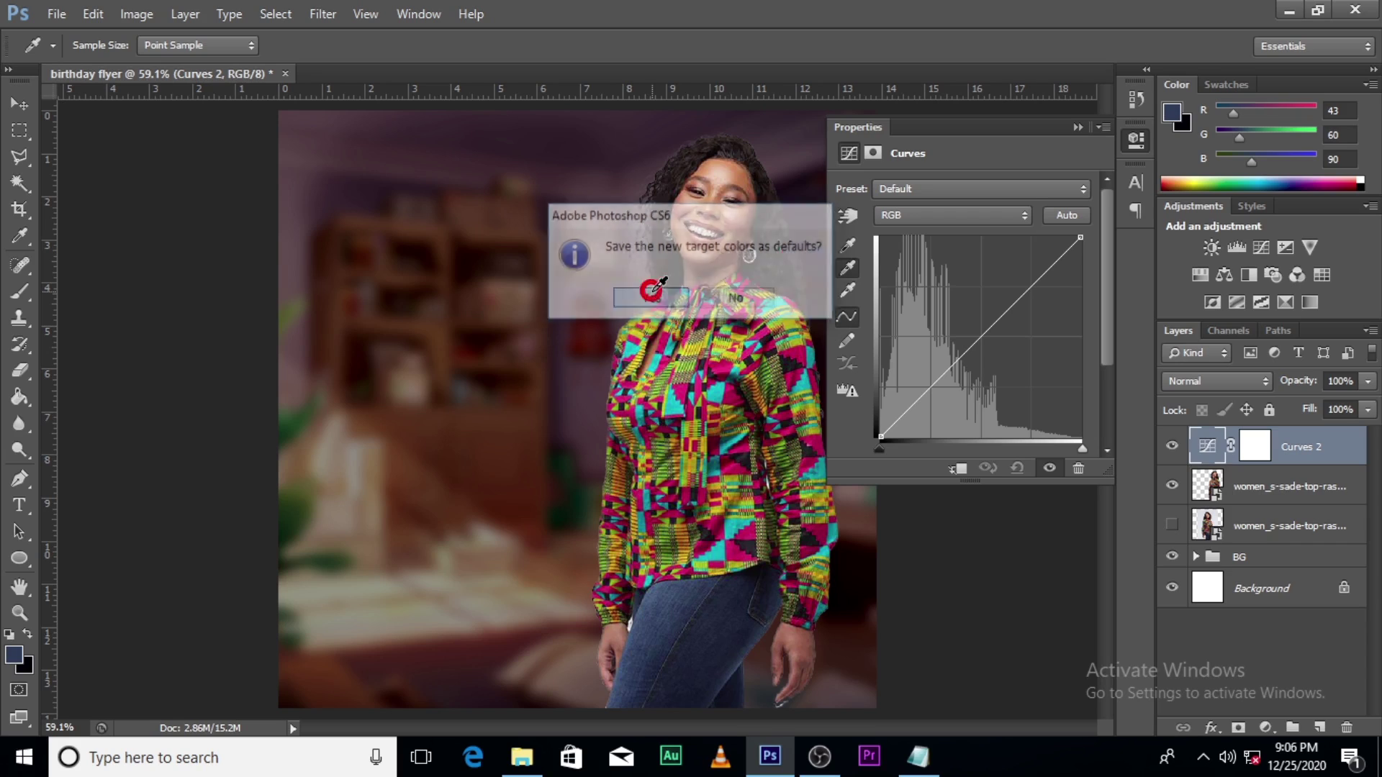
Step: Set the Curves black point from the woman's dark jeans and clip the adjustment to her layer
left_click(854, 245)
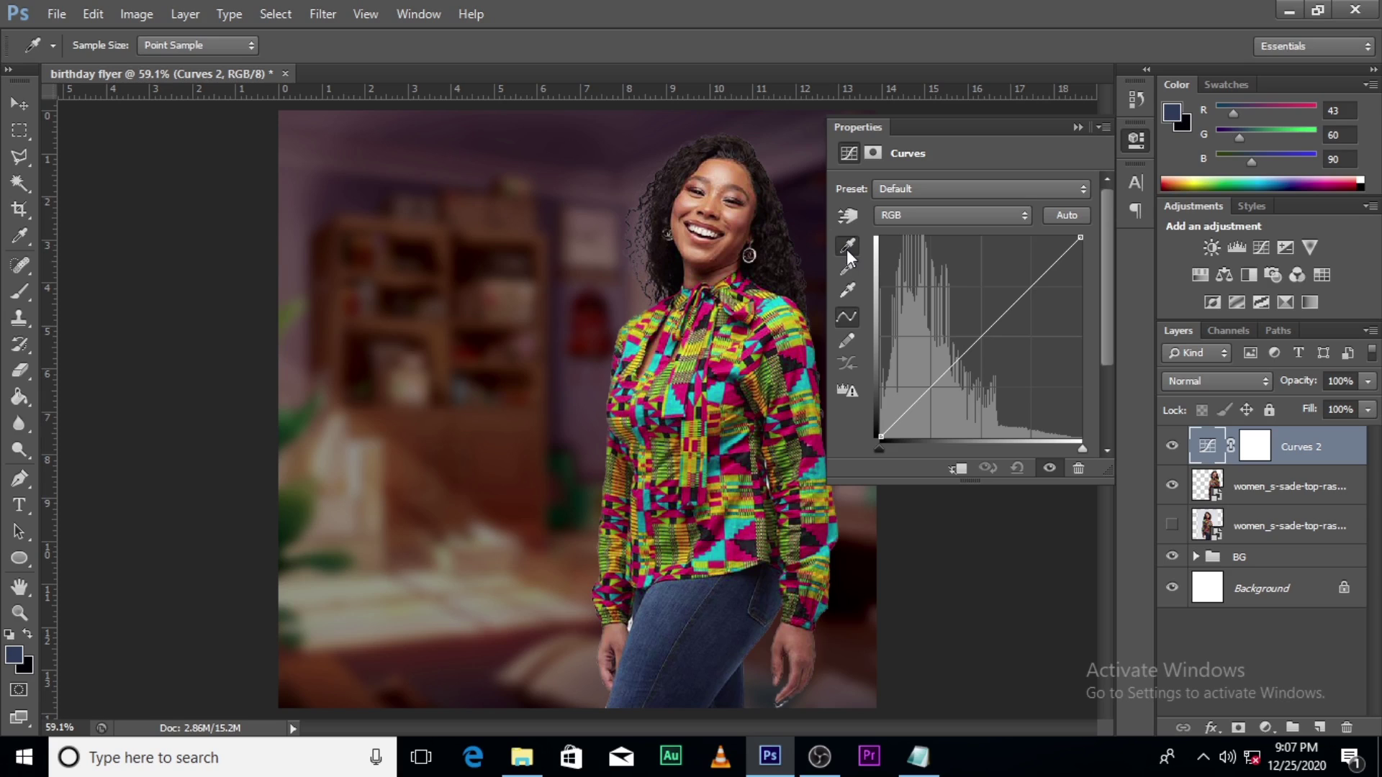
left_click(741, 691)
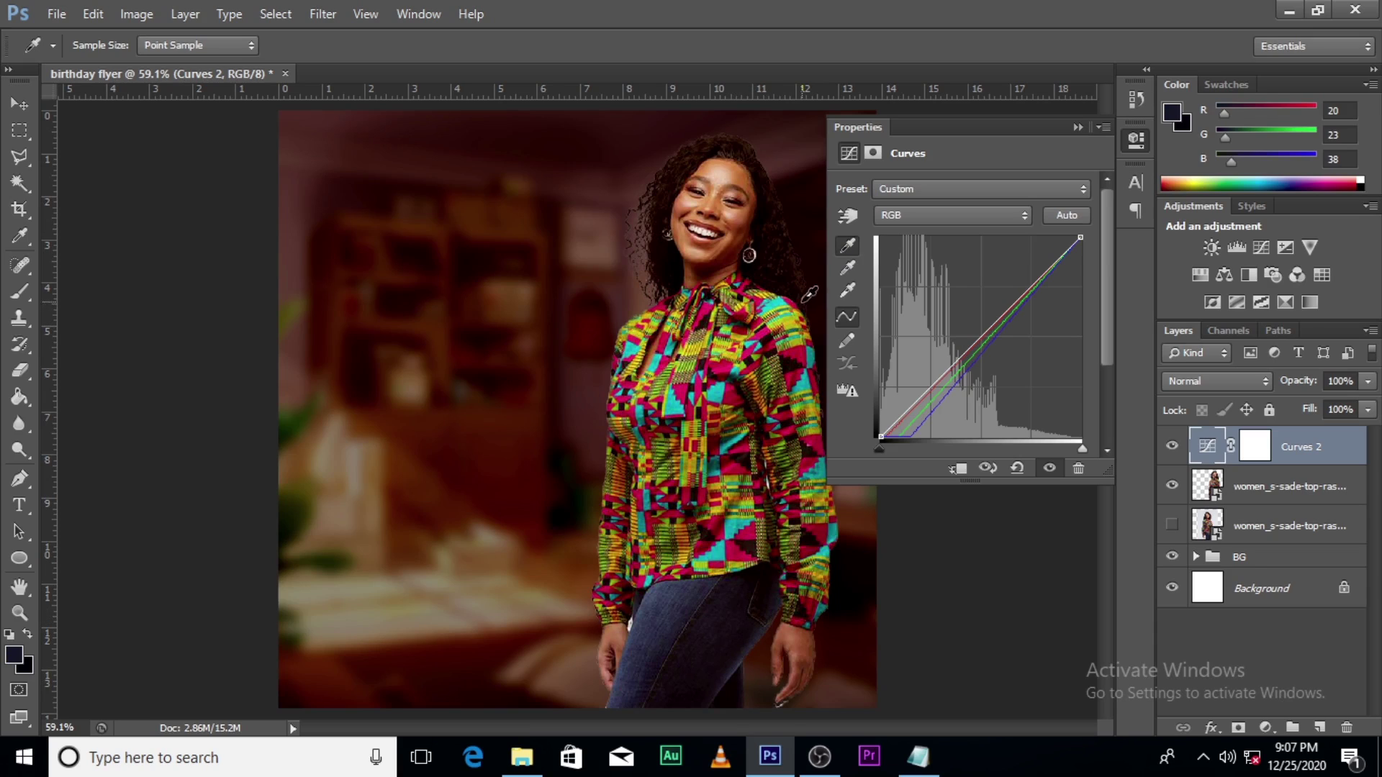
left_click(958, 470)
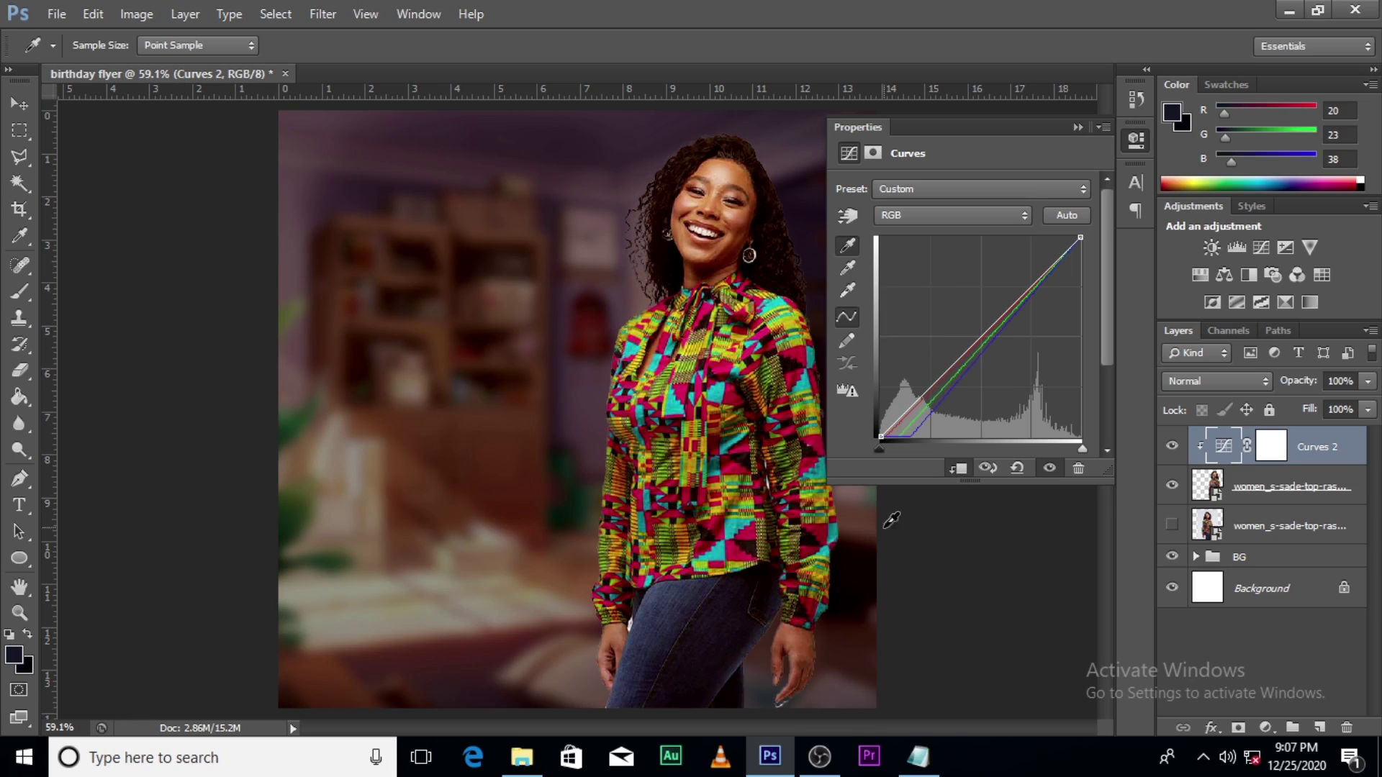
left_click(736, 691)
Step: Set the Curves white point from the woman's forehead
left_click(848, 291)
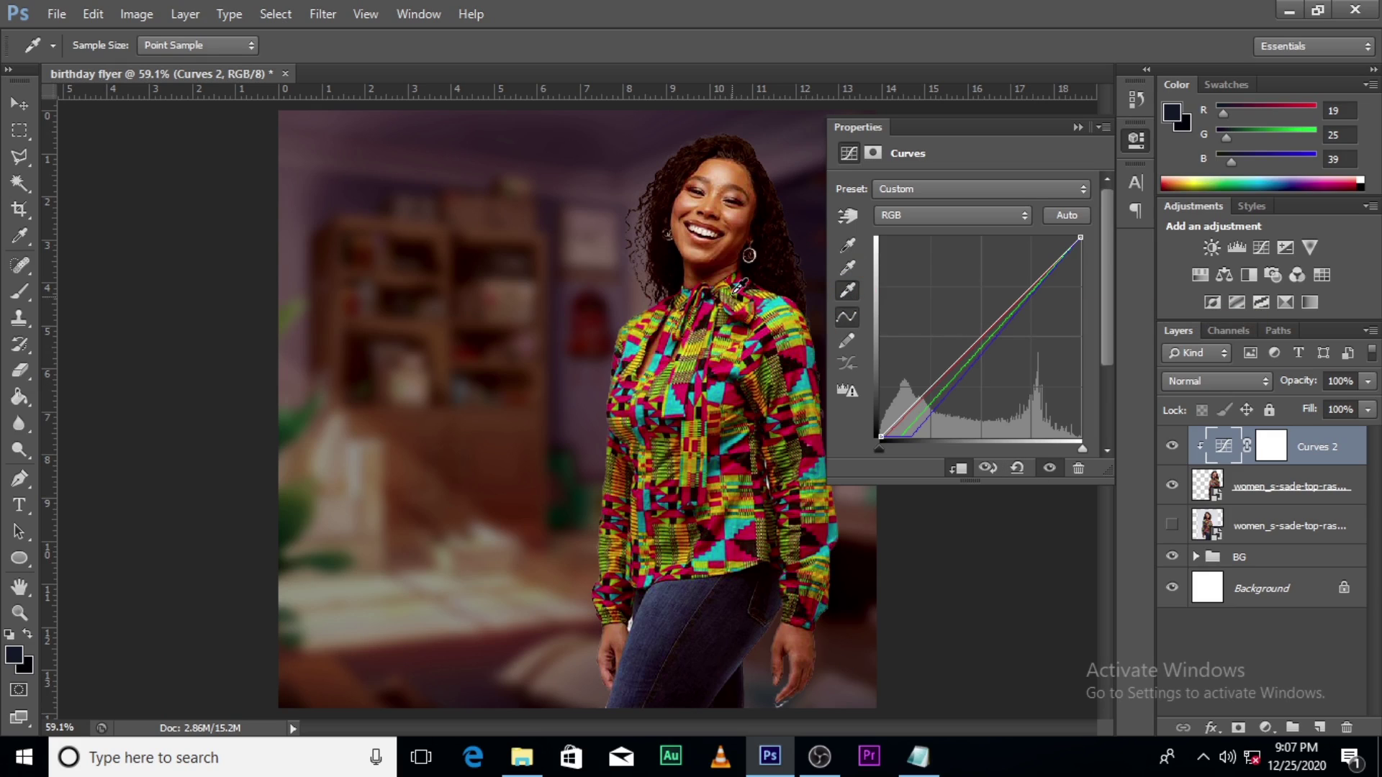
left_click(722, 176)
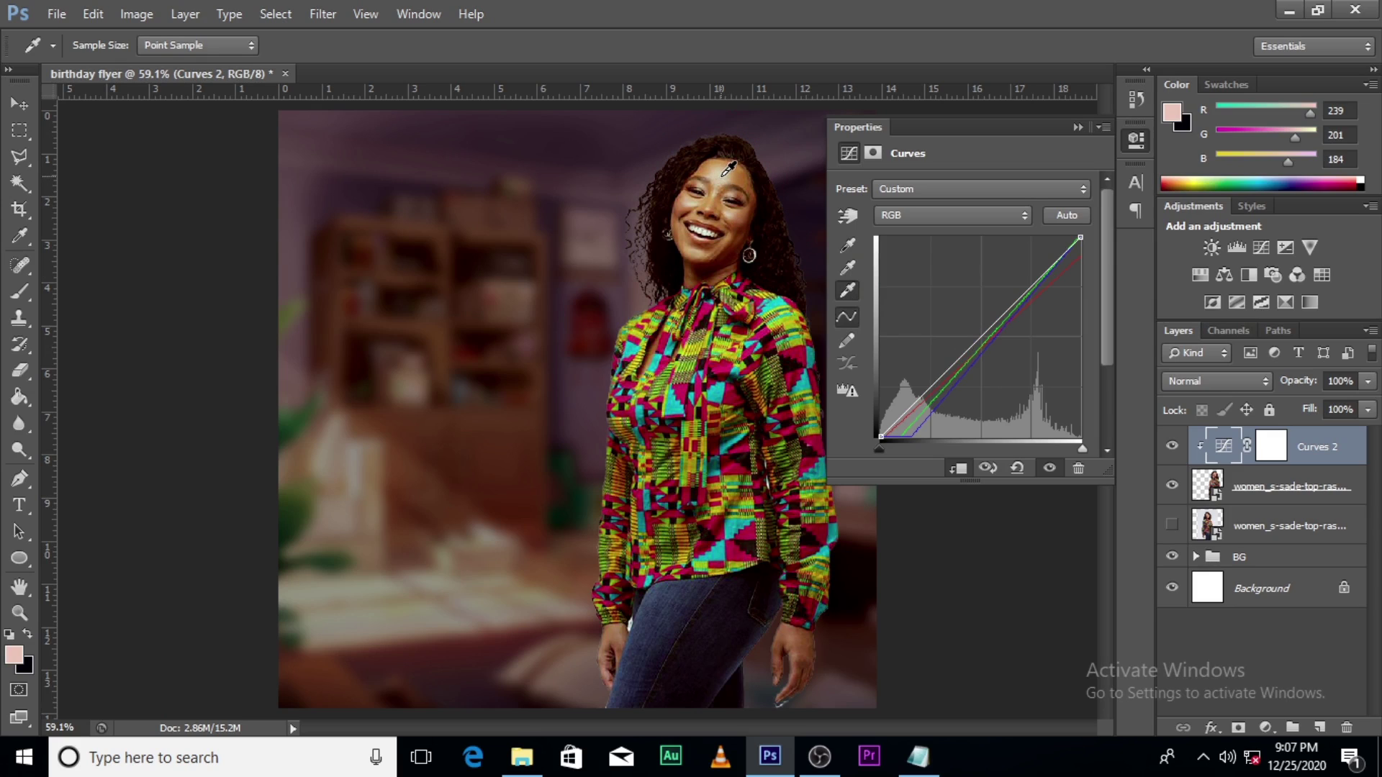
left_click(708, 234)
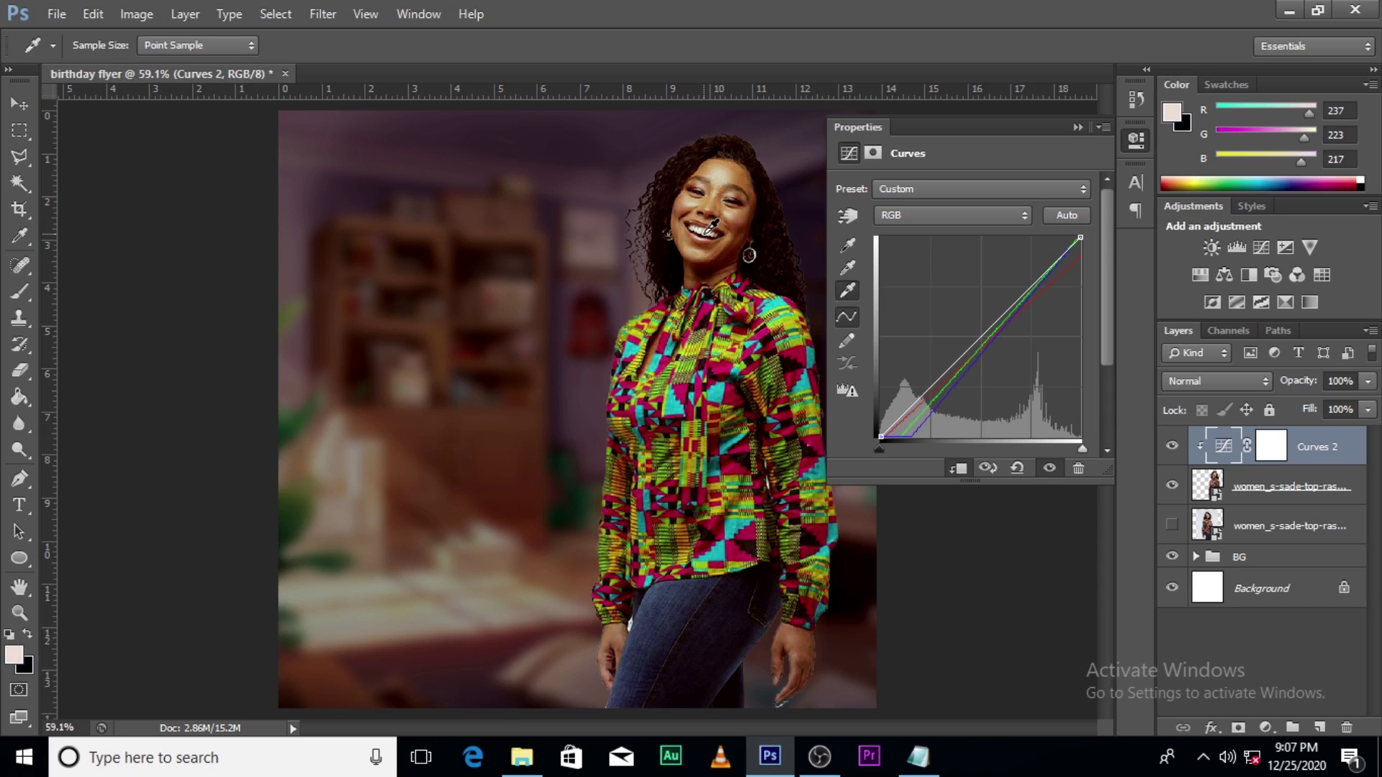
left_click(725, 174)
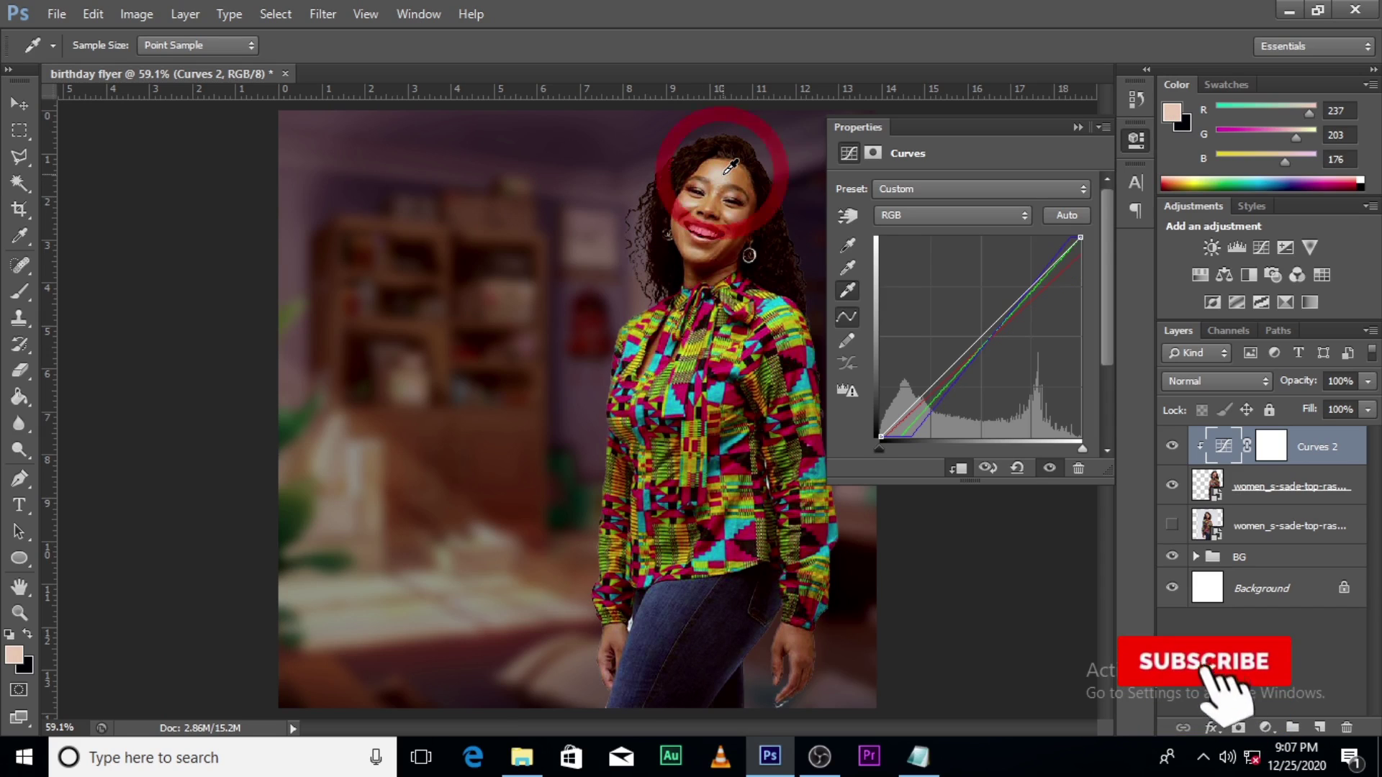
Step: Set the Curves gray point from the woman's right hand and collapse the Properties panel
left_click(849, 266)
left_click(623, 635)
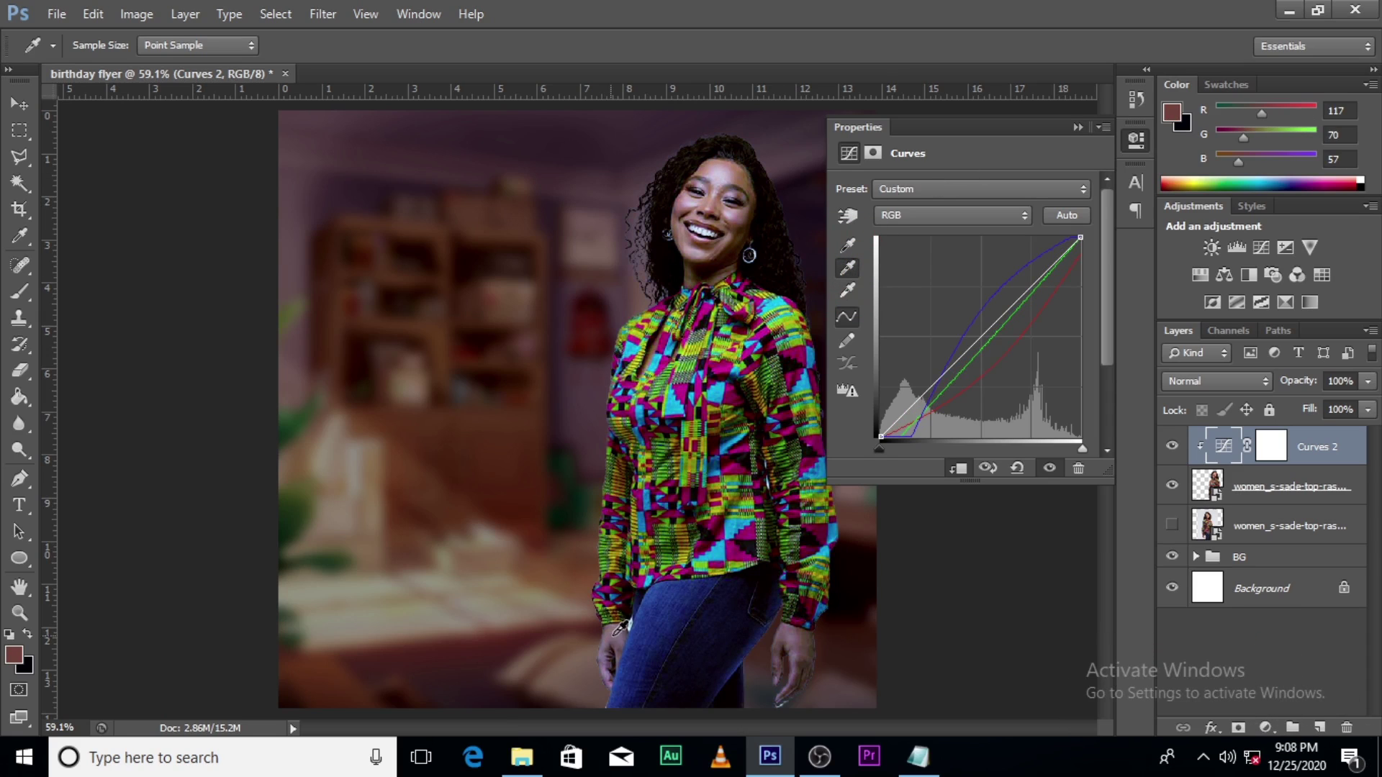
left_click(789, 639)
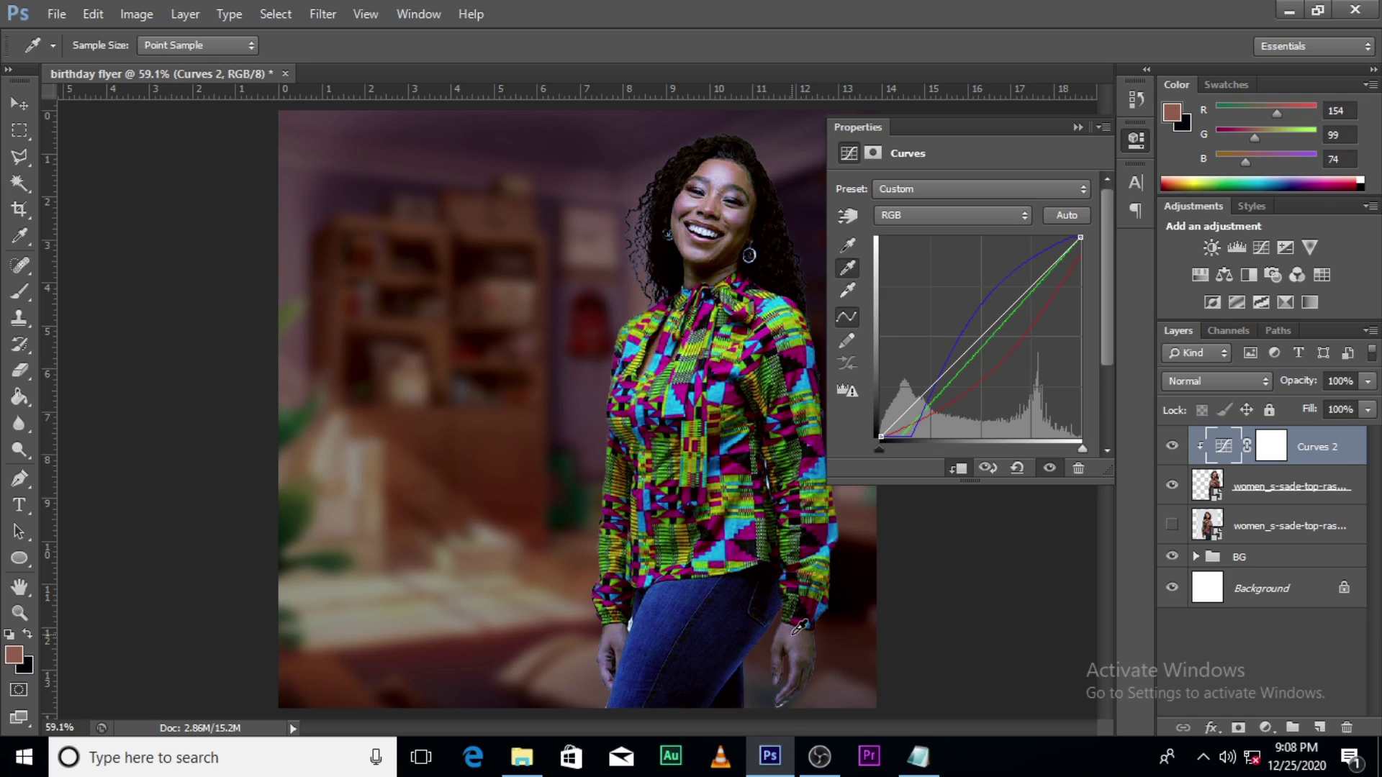
left_click(792, 632)
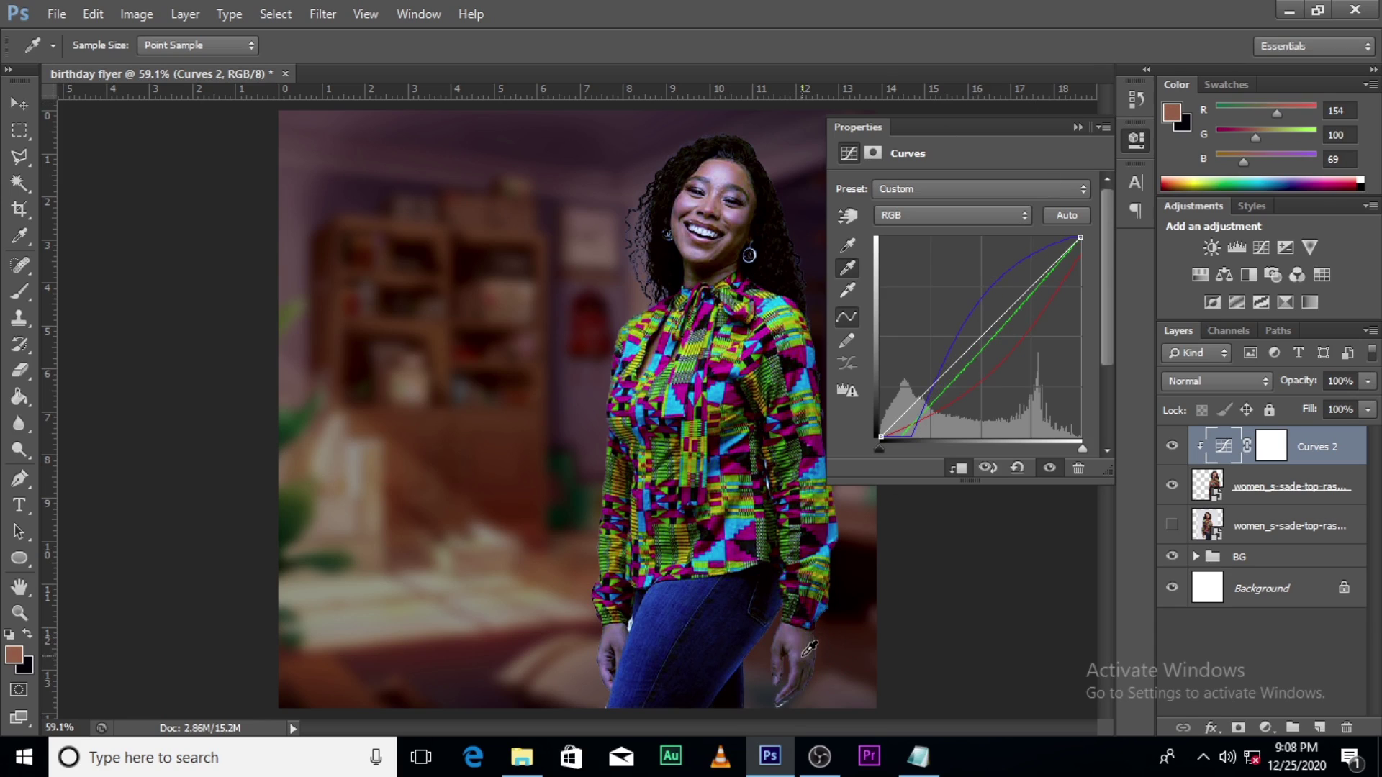
left_click(809, 633)
left_click(1072, 126)
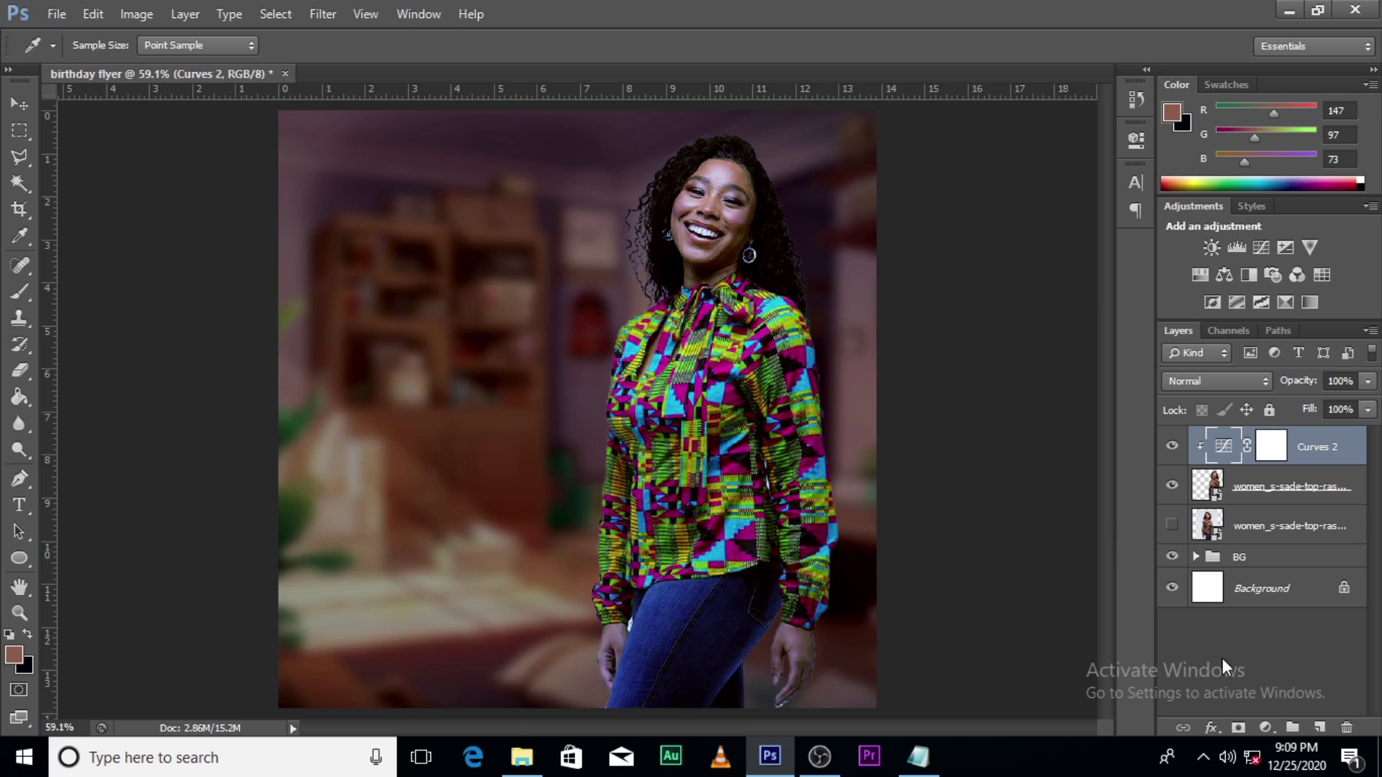
Step: Add a Color Lookup adjustment layer using Moonlight.3DL, blended in Soft Light
left_click(1264, 726)
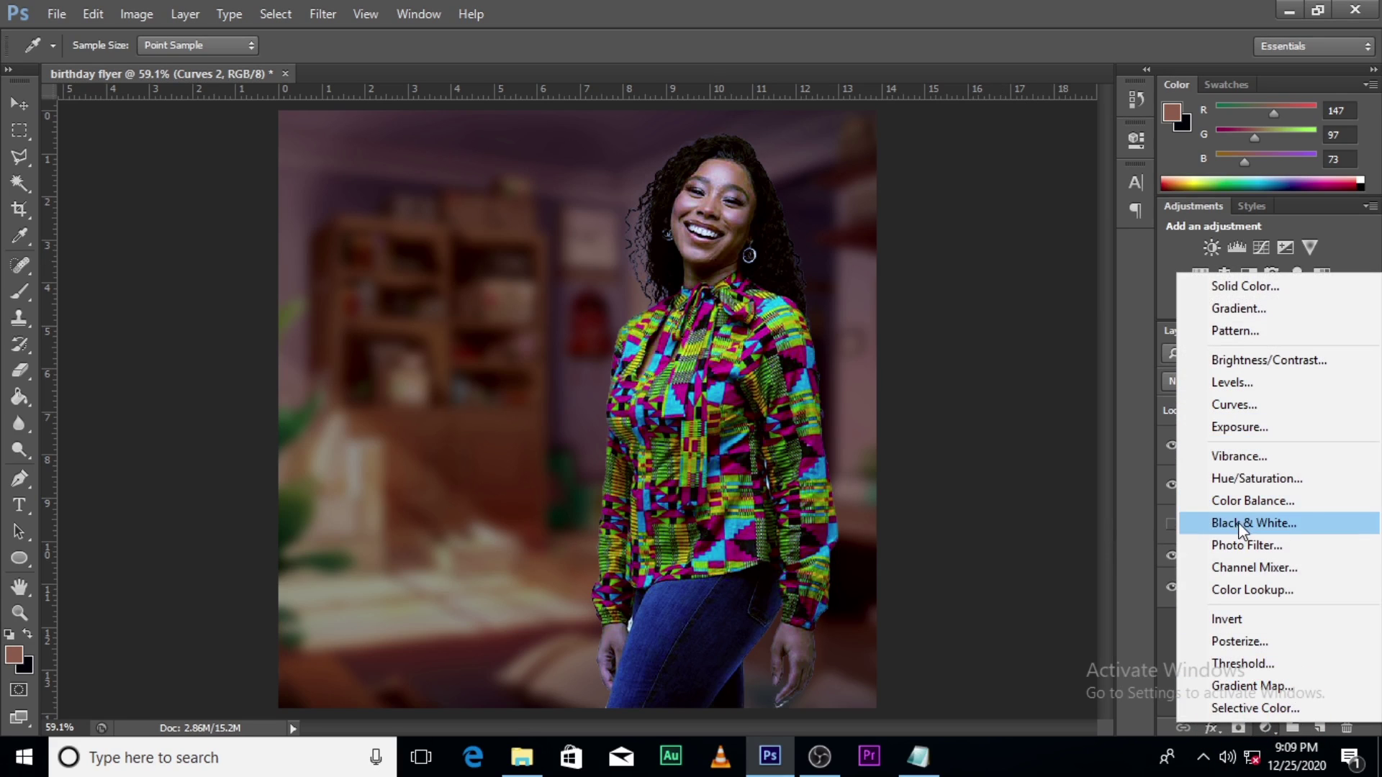
left_click(1236, 589)
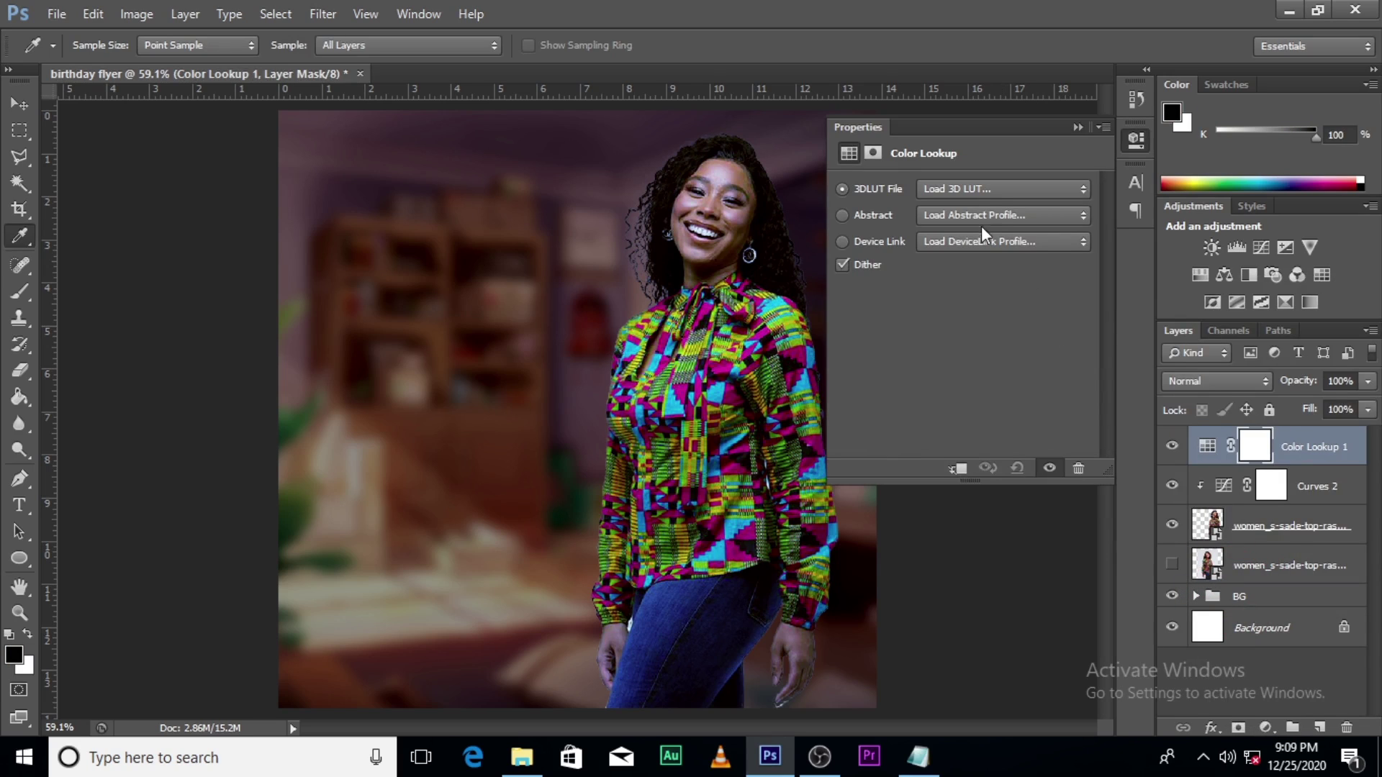
left_click(974, 191)
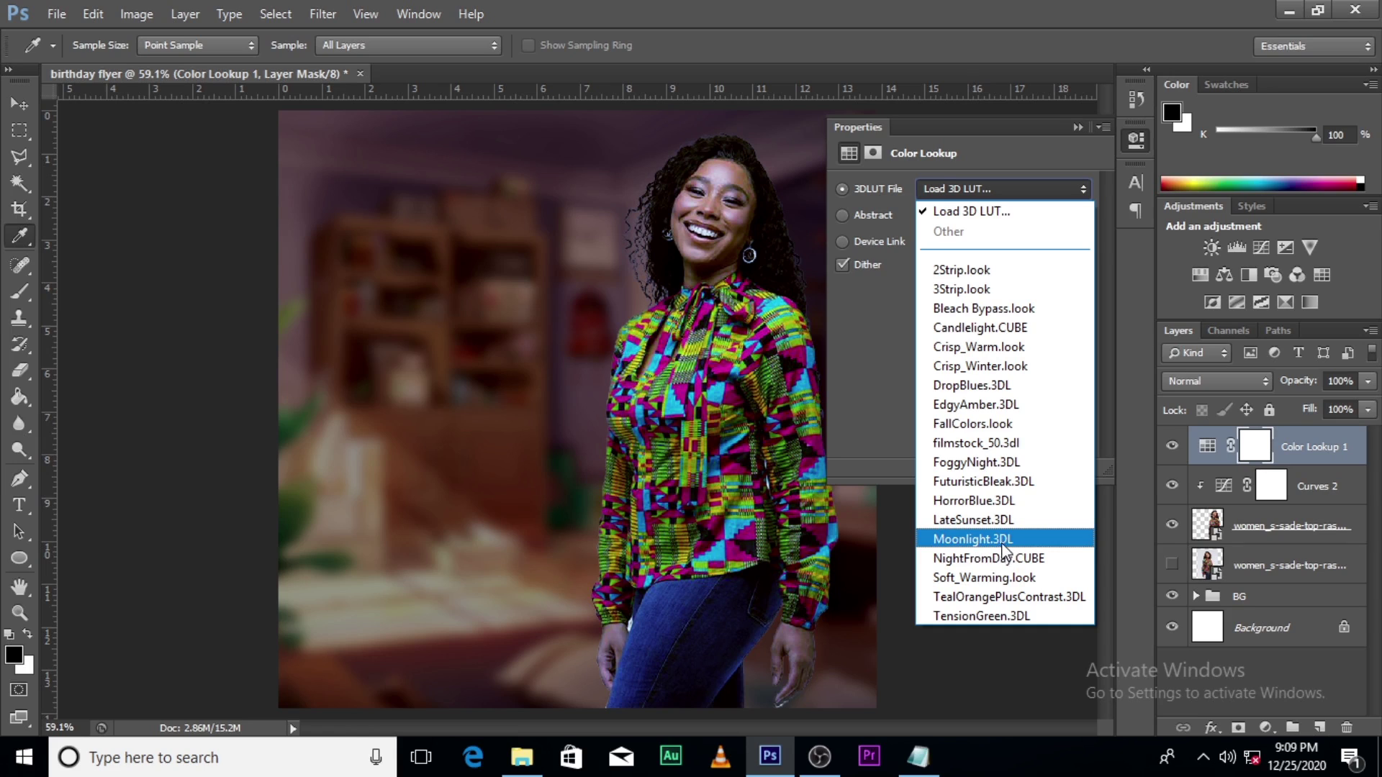
left_click(1003, 545)
left_click(1202, 382)
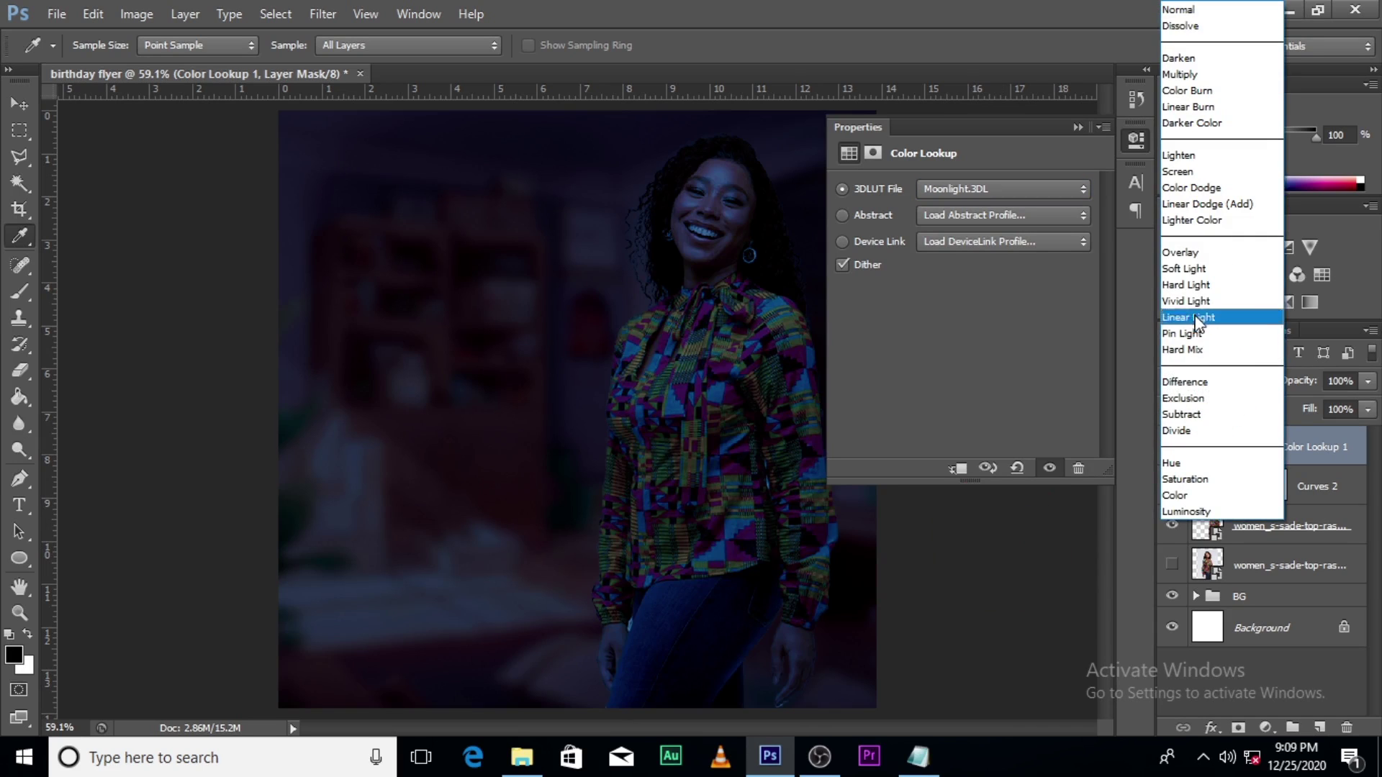
left_click(1186, 268)
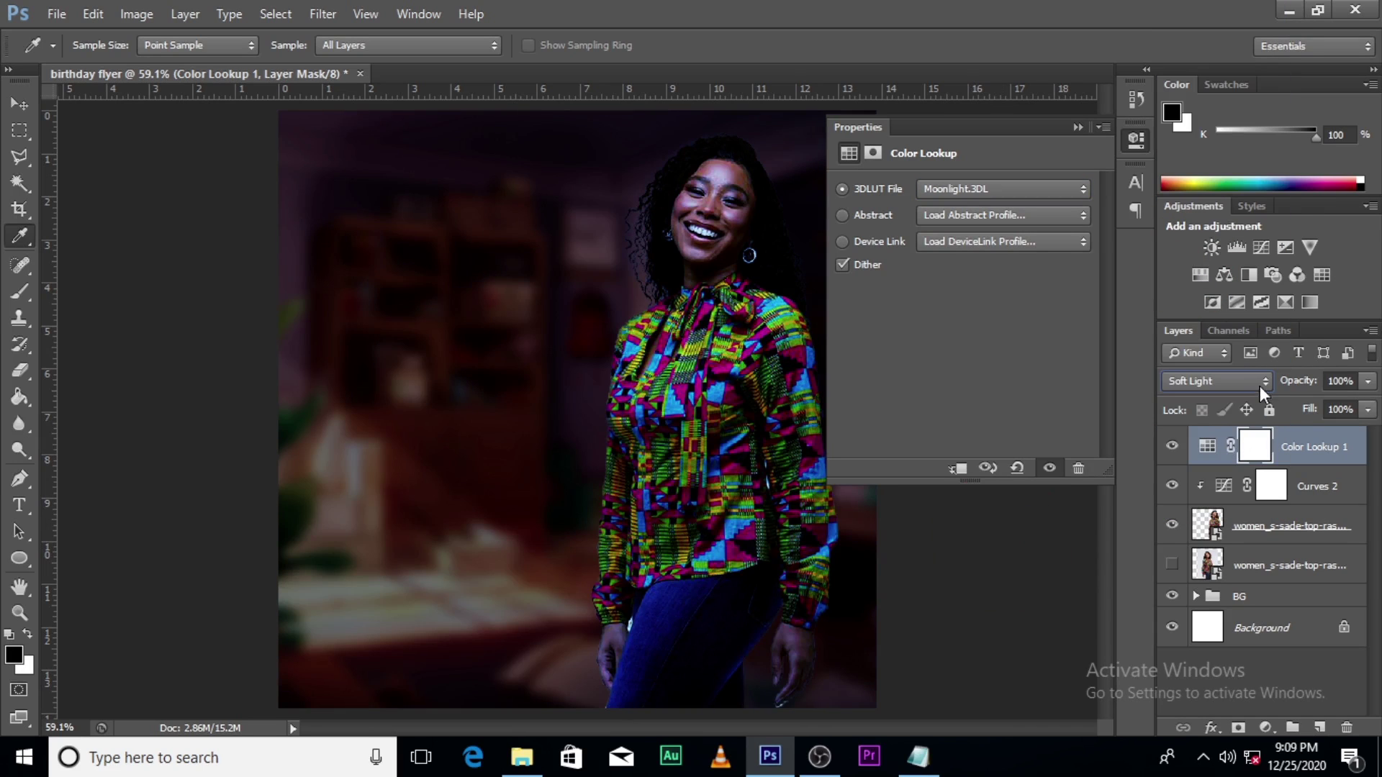
Step: Lower the Color Lookup layer's opacity to 26%
left_click(1369, 384)
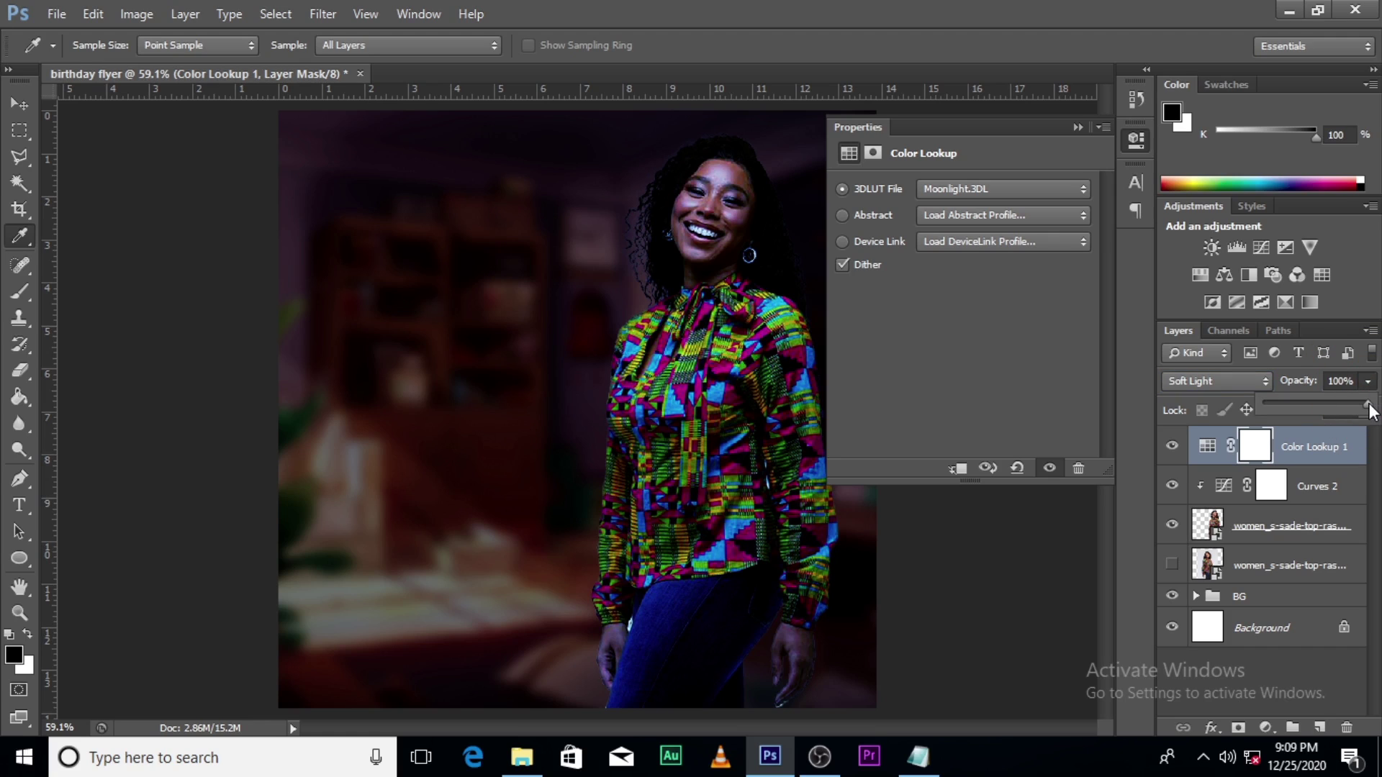
left_click_drag(1370, 411, 1308, 411)
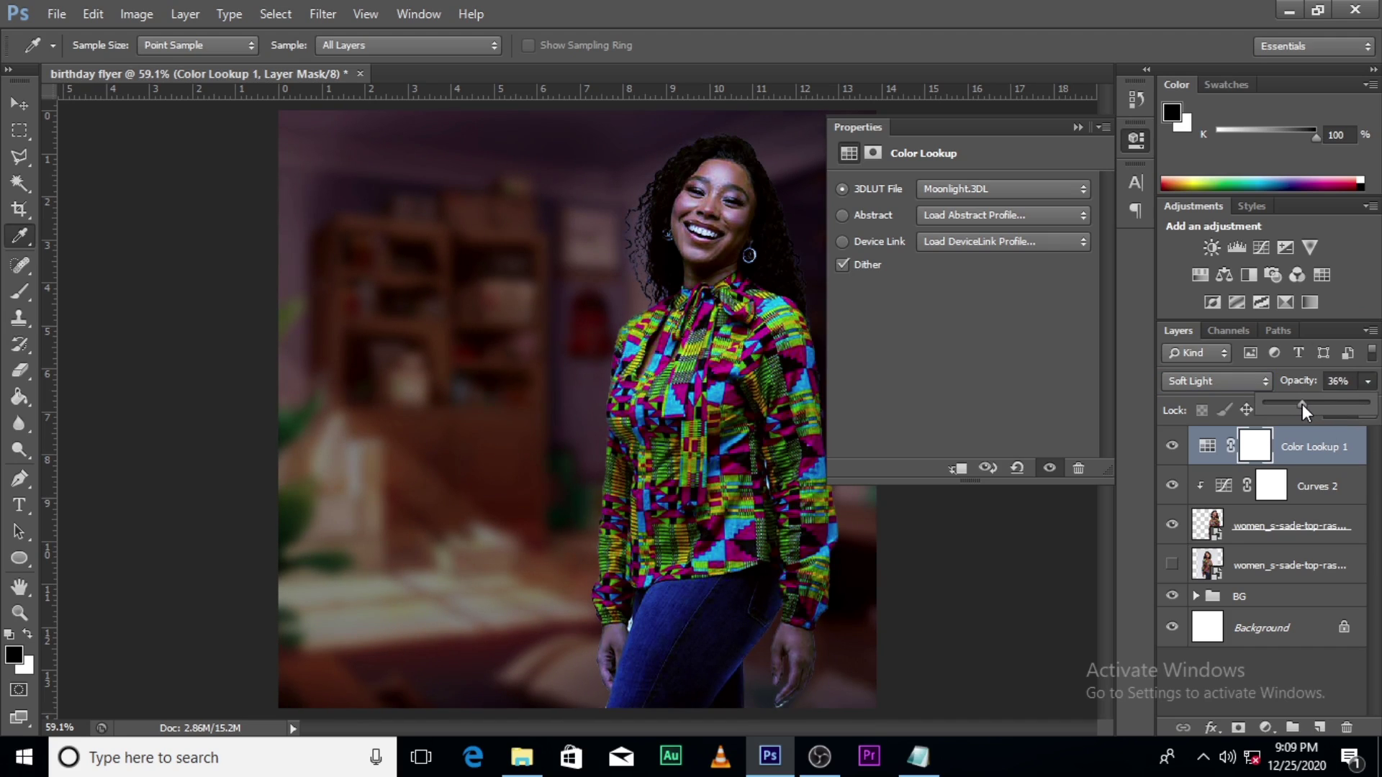
left_click(1307, 403)
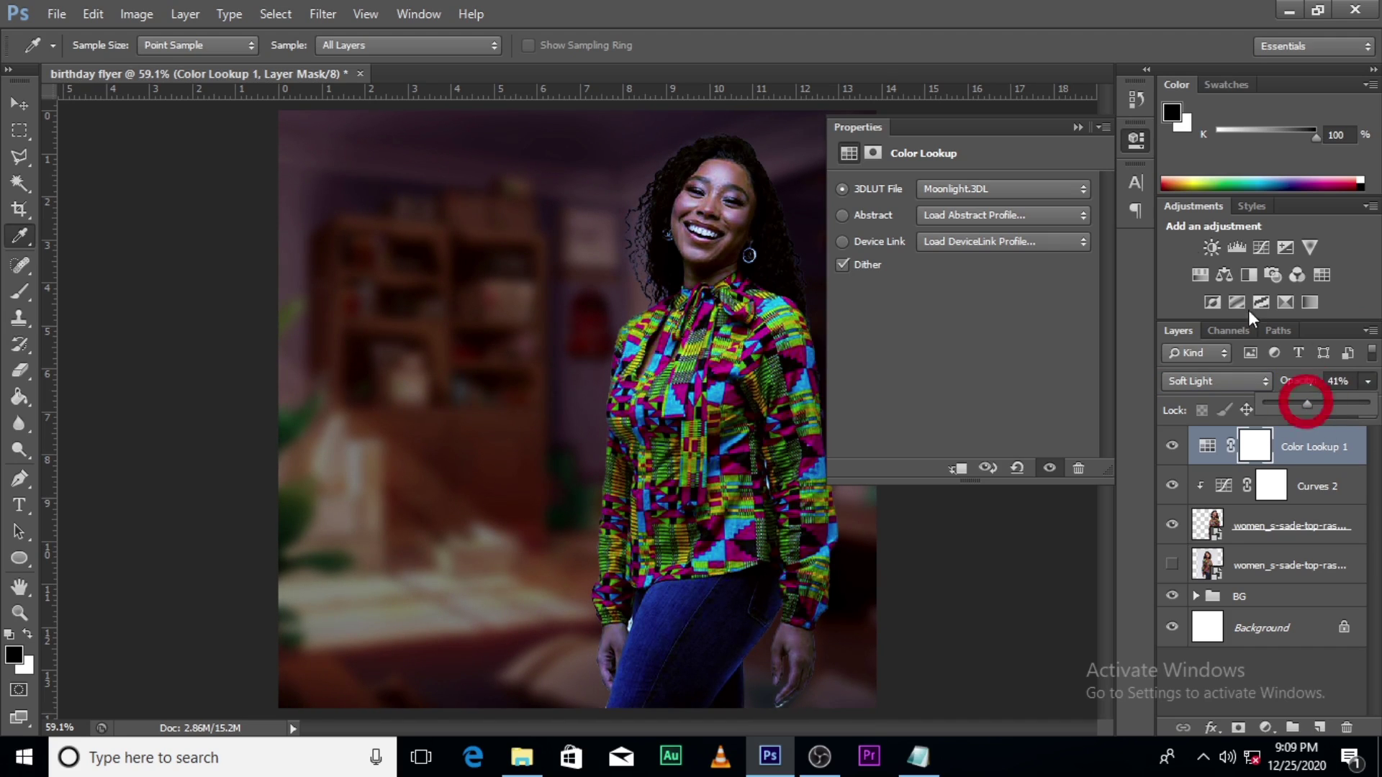
left_click(1077, 126)
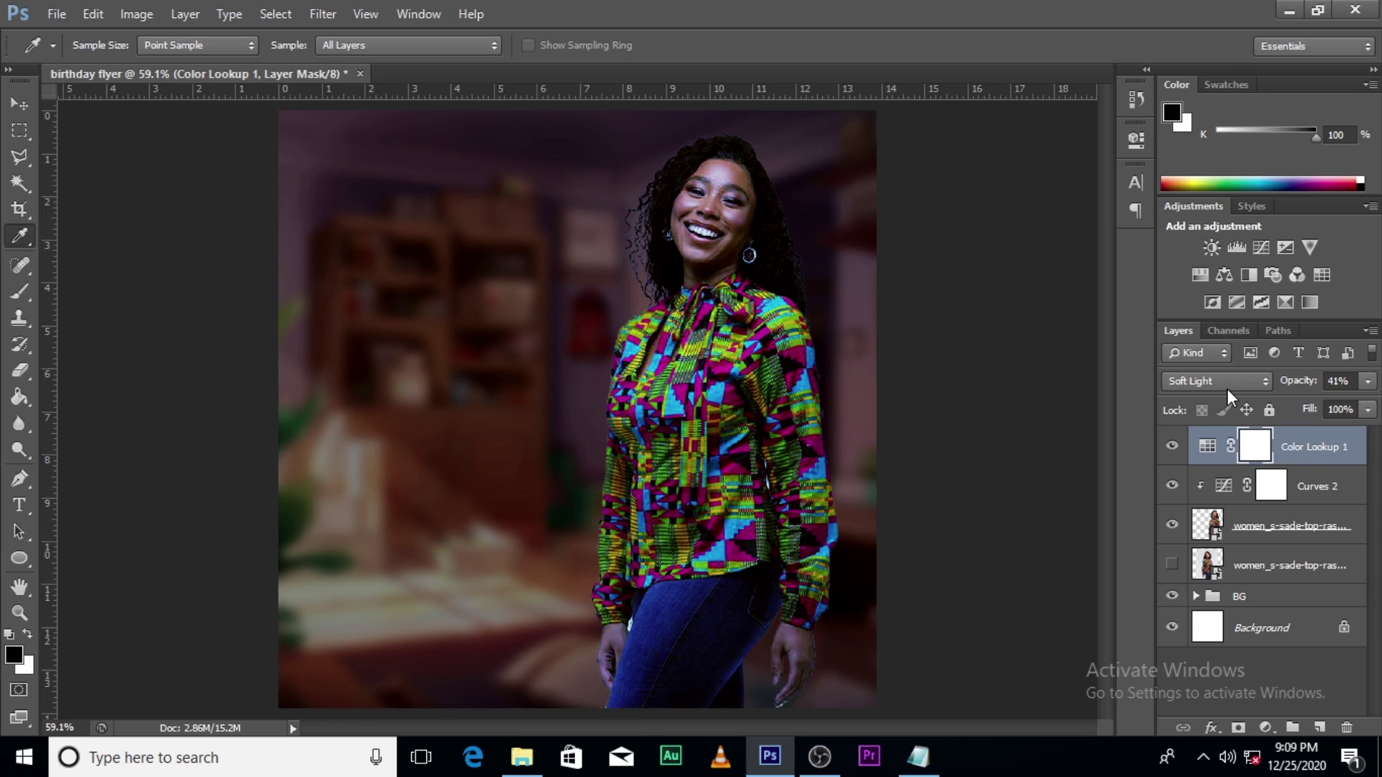
left_click(1367, 381)
left_click_drag(1250, 407, 1292, 403)
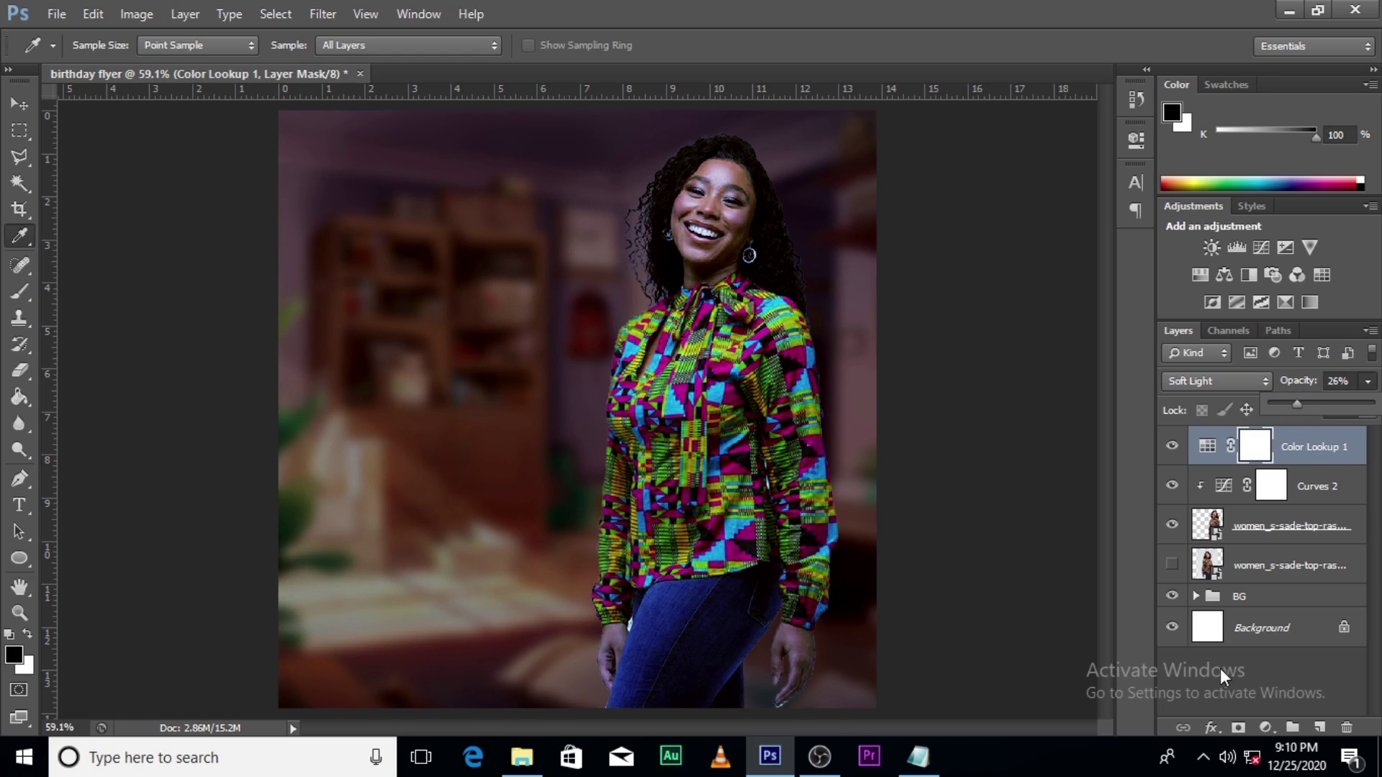
left_click(1265, 727)
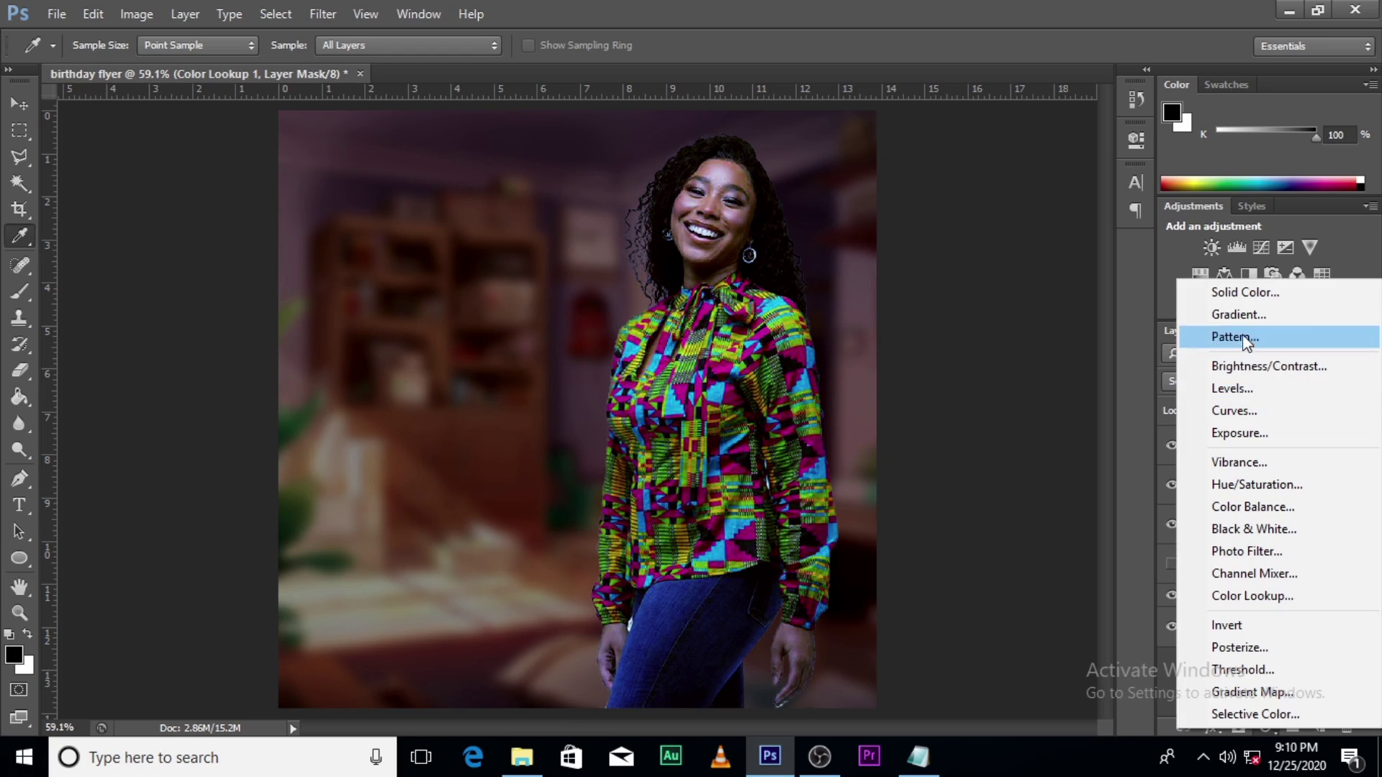
Step: Add a second Color Lookup layer with Crisp_Winter.look in Soft Light and reduce its fill
left_click(1238, 597)
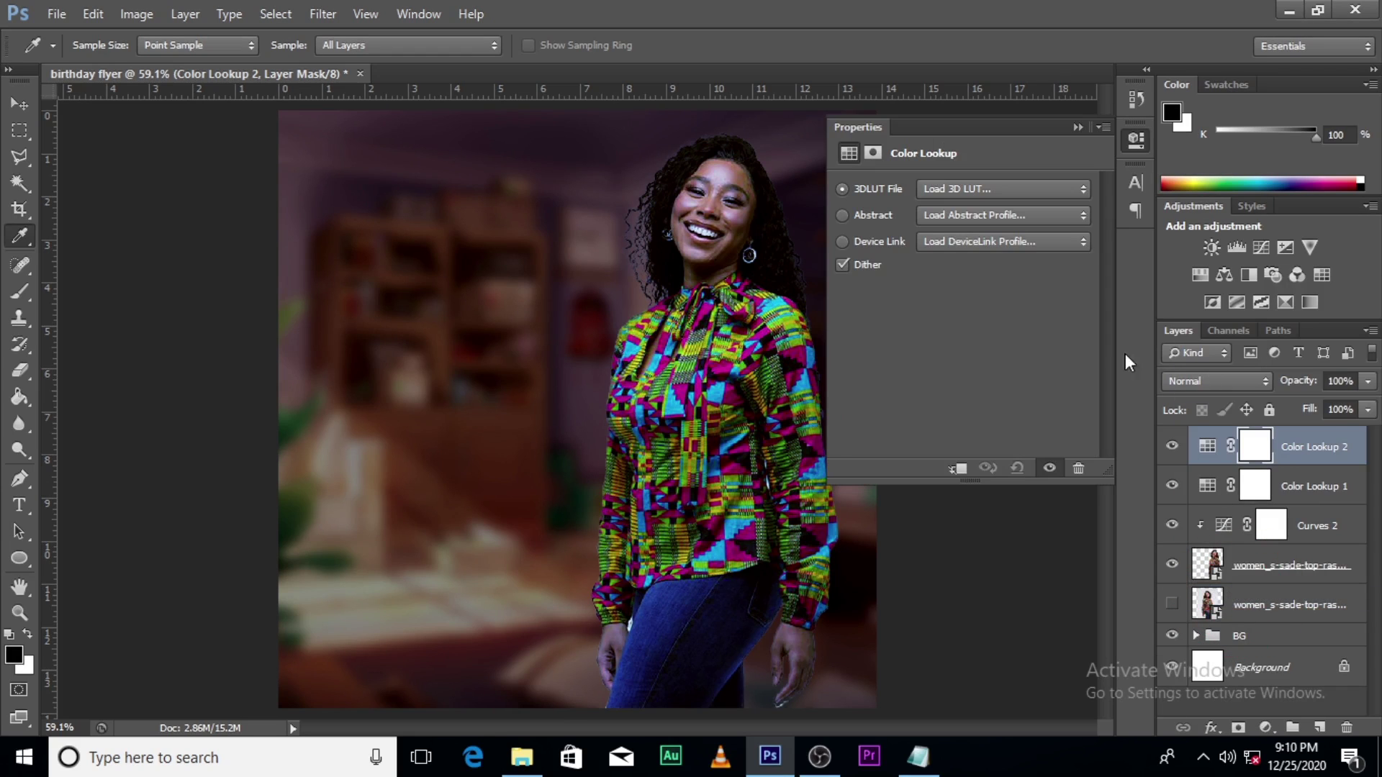
left_click(956, 190)
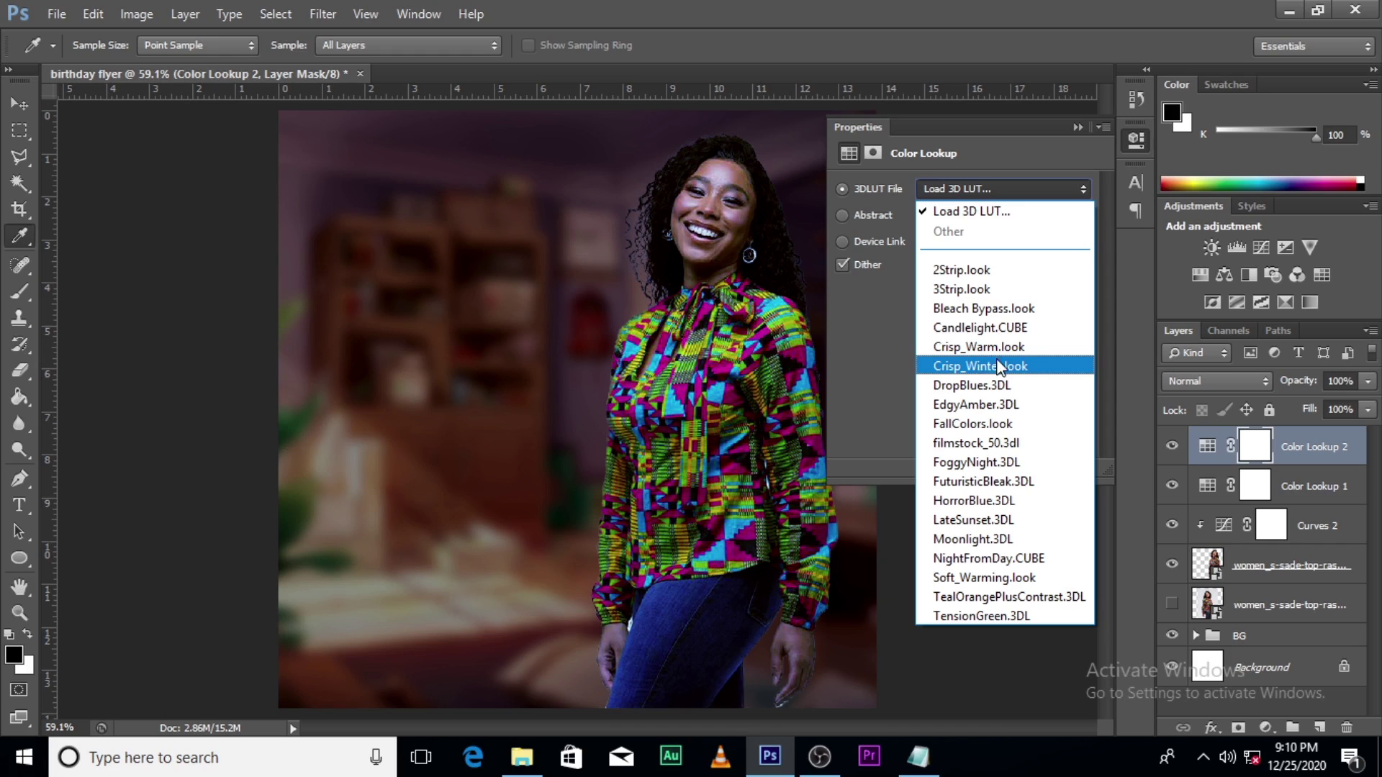
left_click(991, 367)
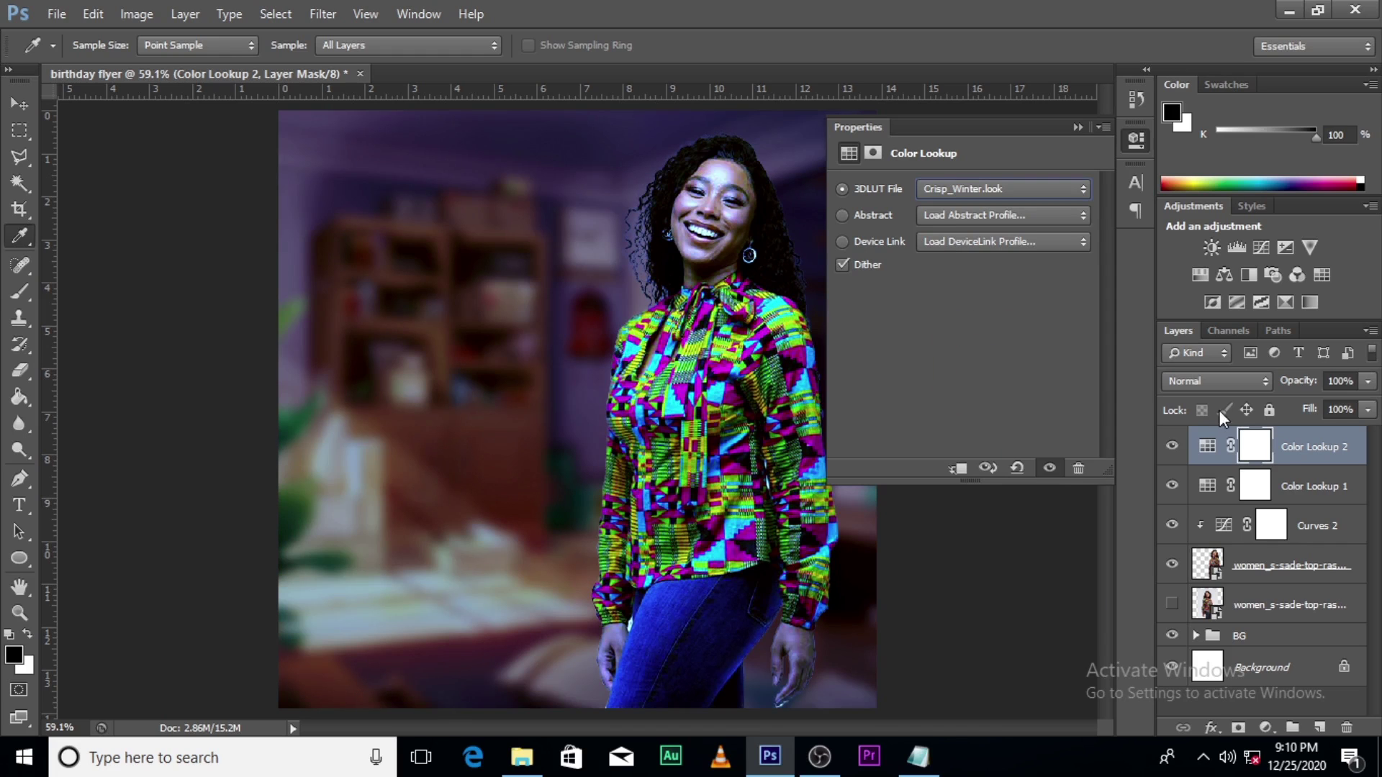
left_click(1215, 380)
left_click(1200, 274)
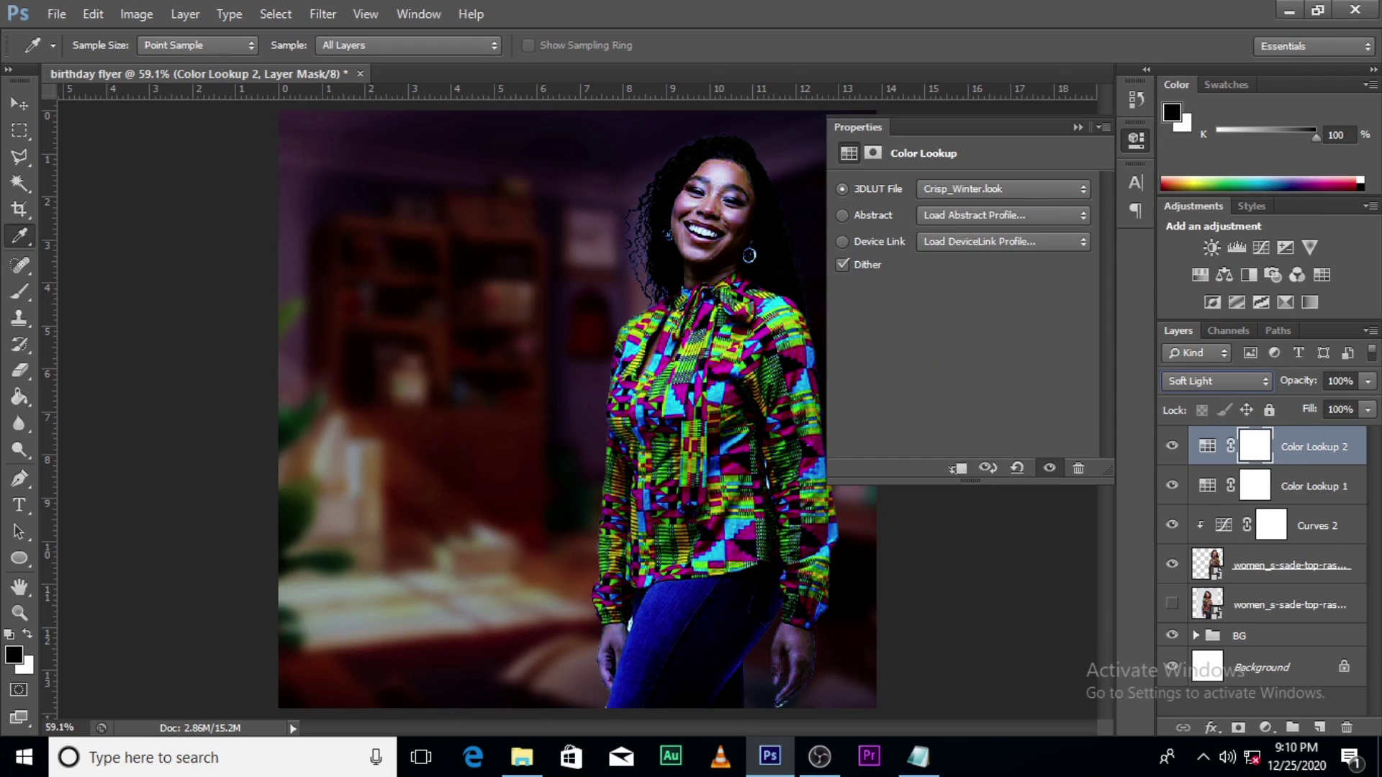
left_click(1369, 409)
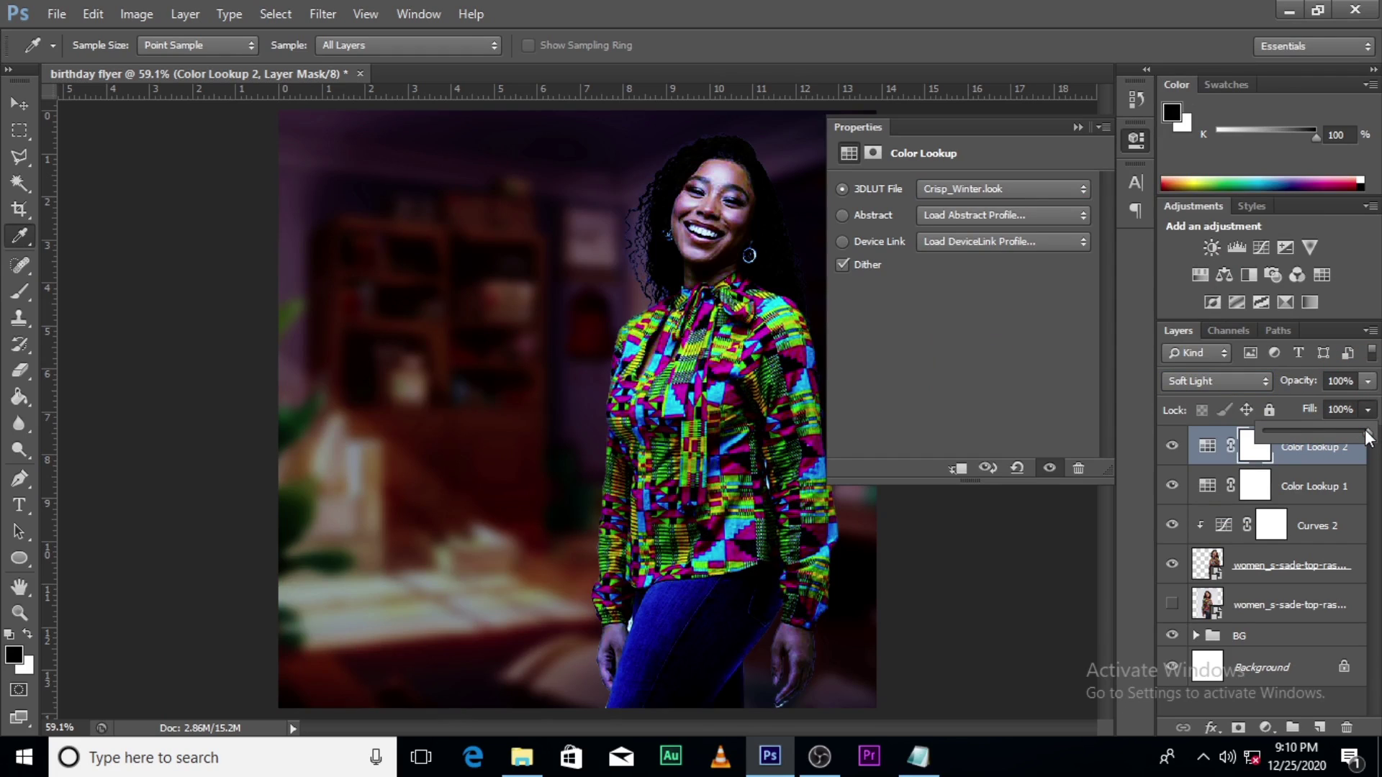
left_click_drag(1368, 433, 1290, 434)
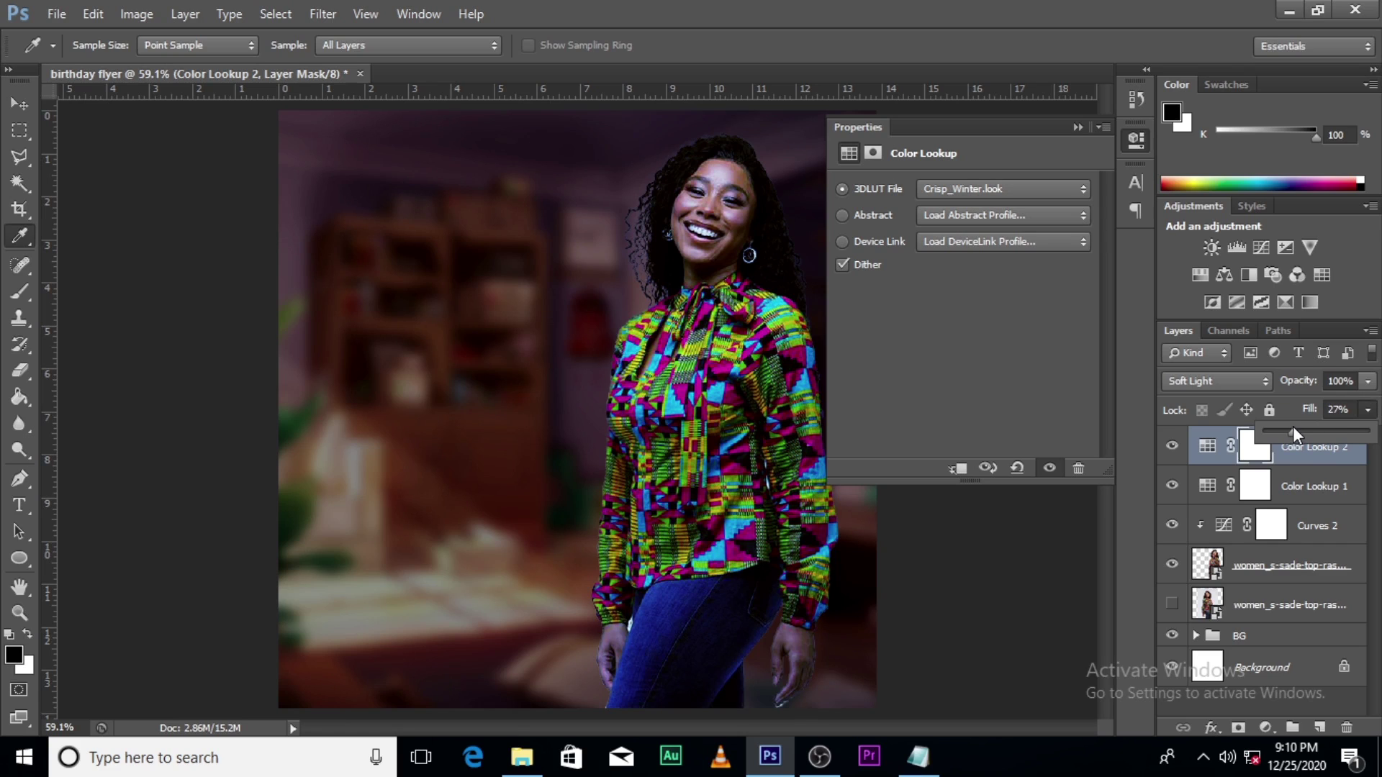
Step: Collapse the lookup properties and toggle the adjustment layers' visibility to compare with the original
left_click(1077, 127)
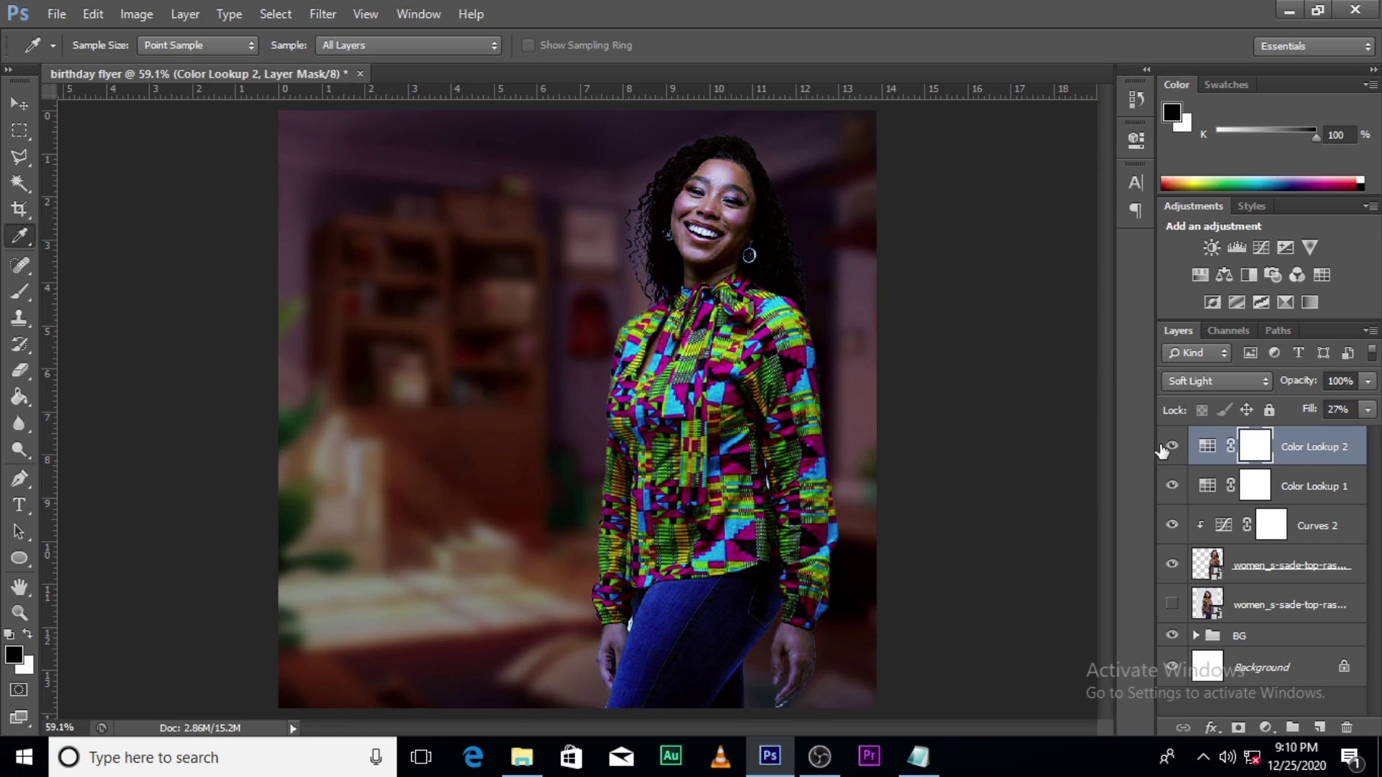
left_click_drag(1172, 446, 1171, 527)
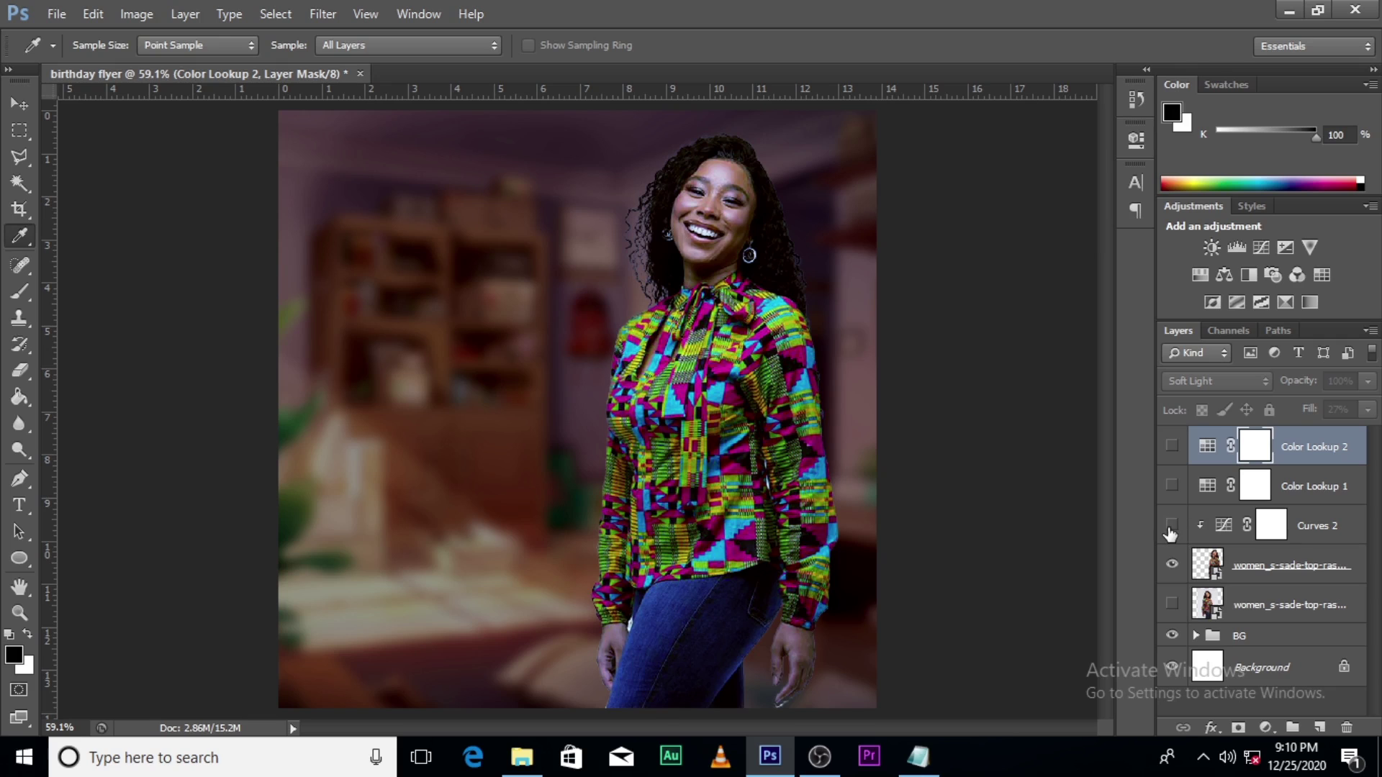
left_click(1172, 528)
left_click(1172, 484)
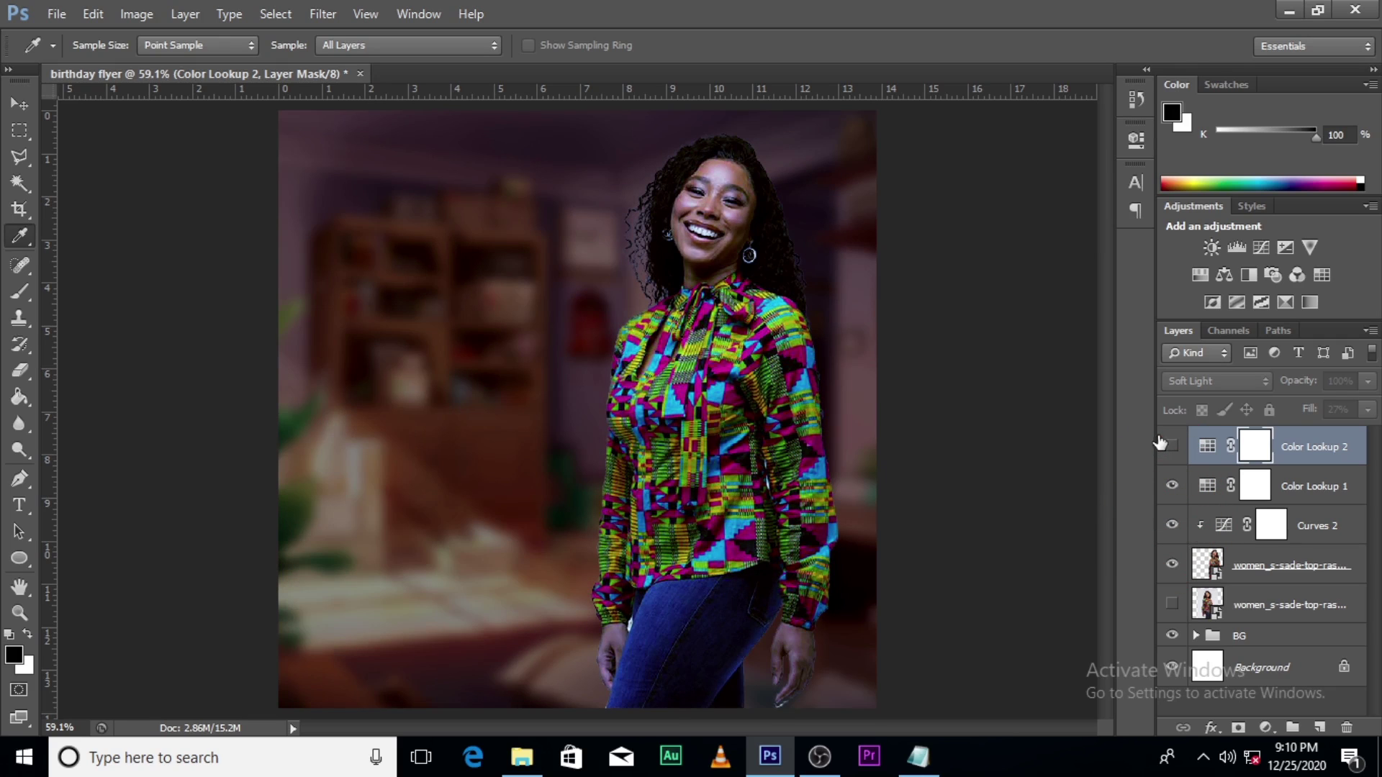
left_click(1170, 447)
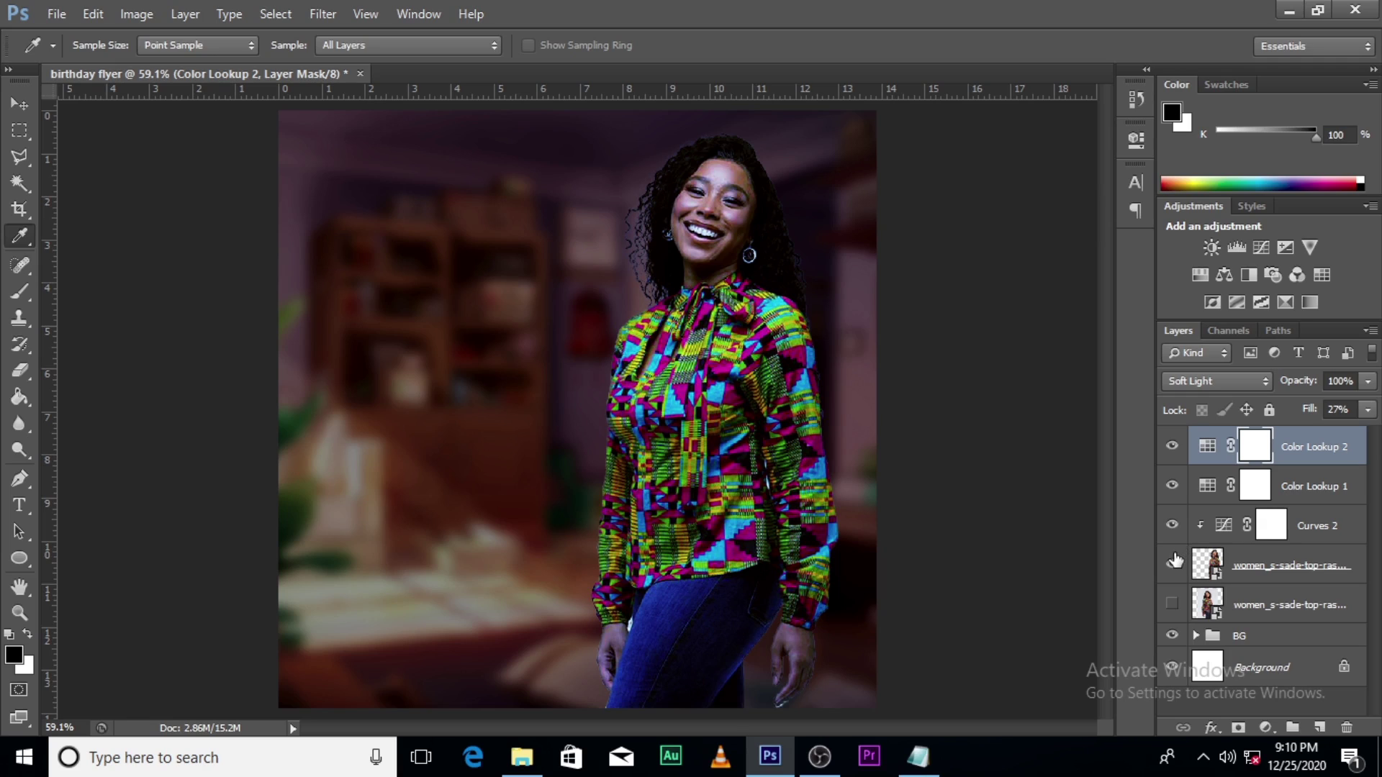
Step: Try Multiply, Screen and Overlay blending on Crisp_Winter lookup, then settle back on Soft Light
left_click(1220, 381)
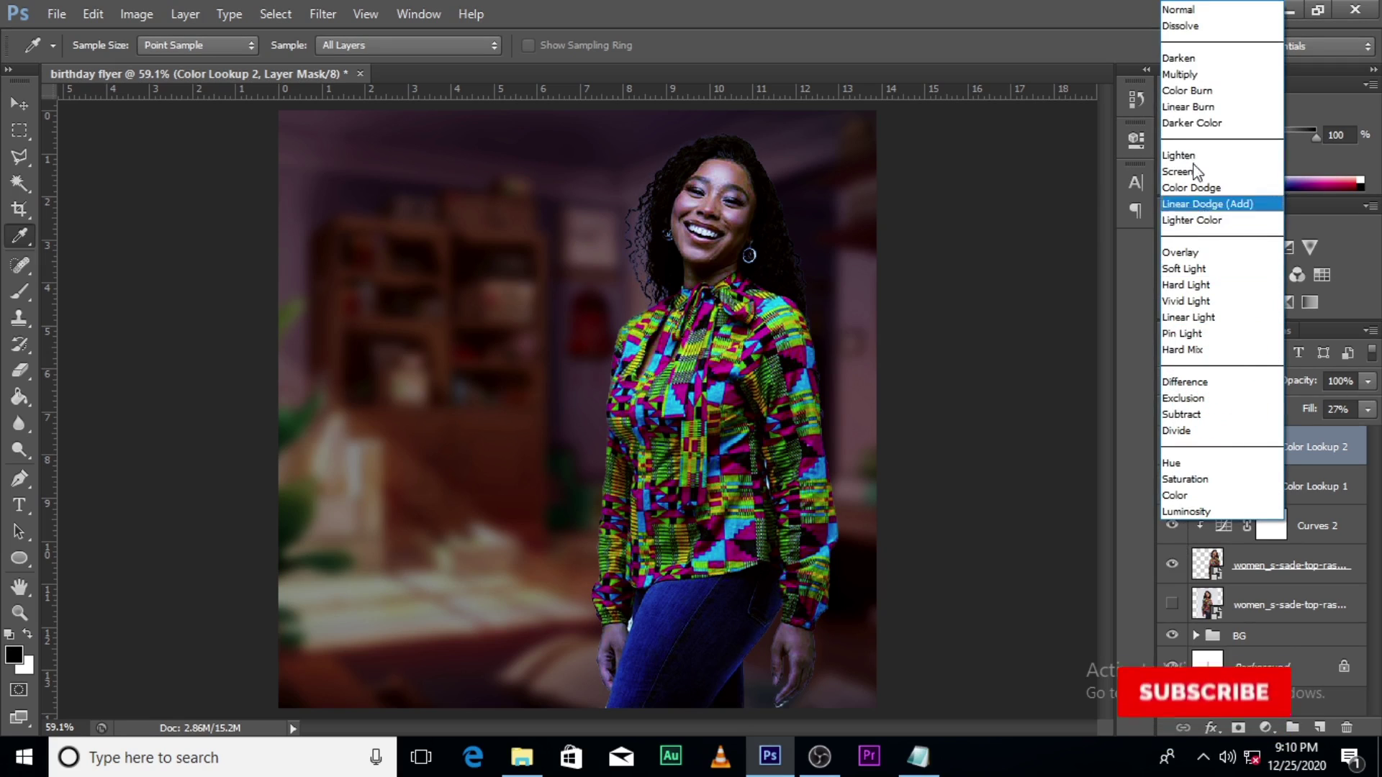
left_click(1180, 75)
left_click(1195, 382)
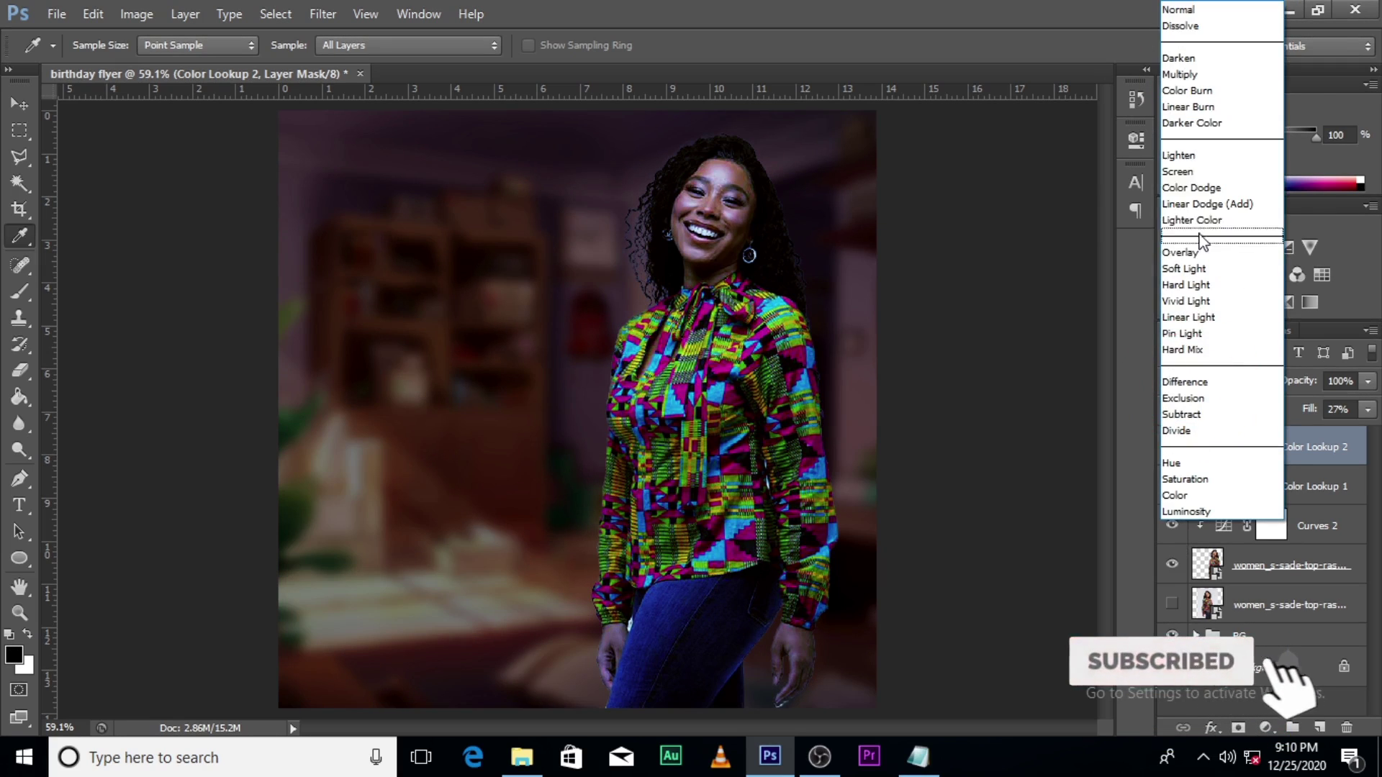
left_click(1202, 167)
left_click(1206, 378)
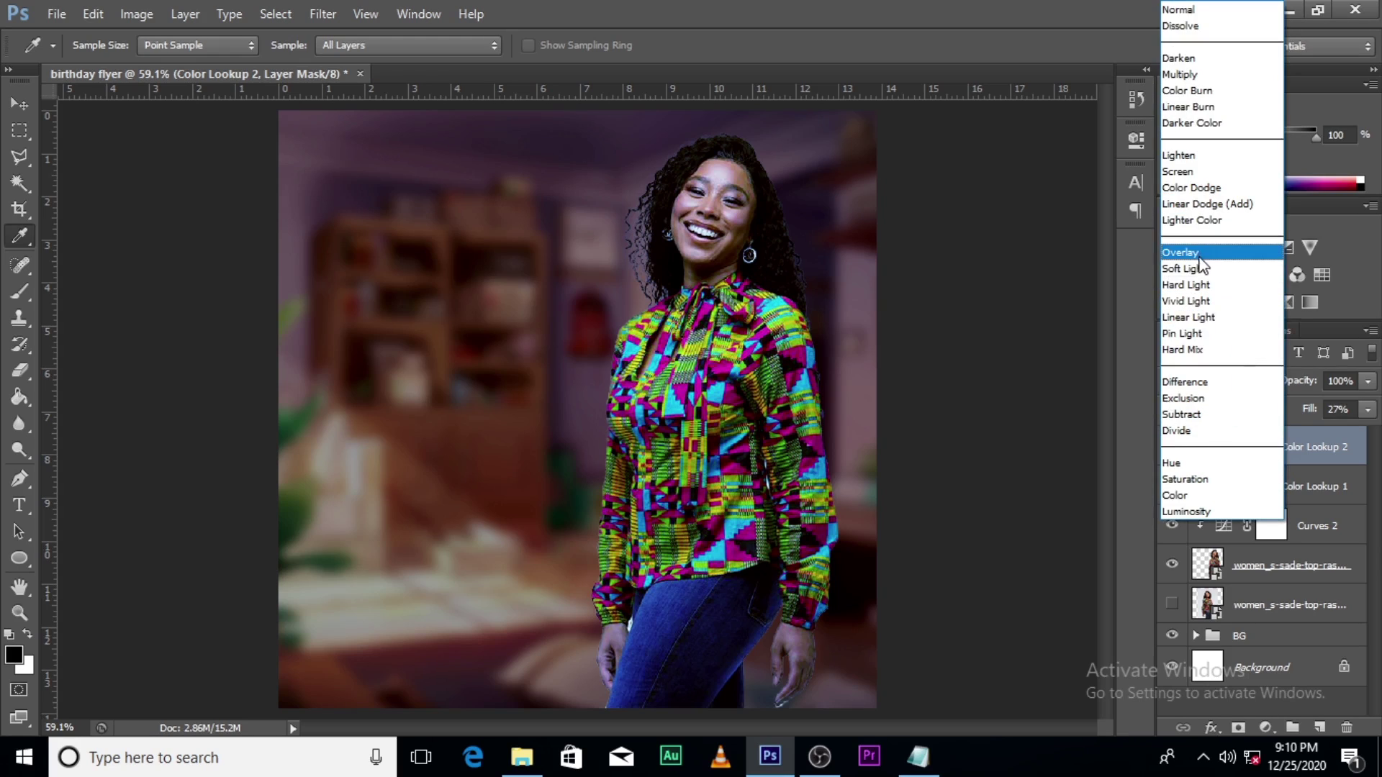
left_click(1195, 252)
left_click(1183, 383)
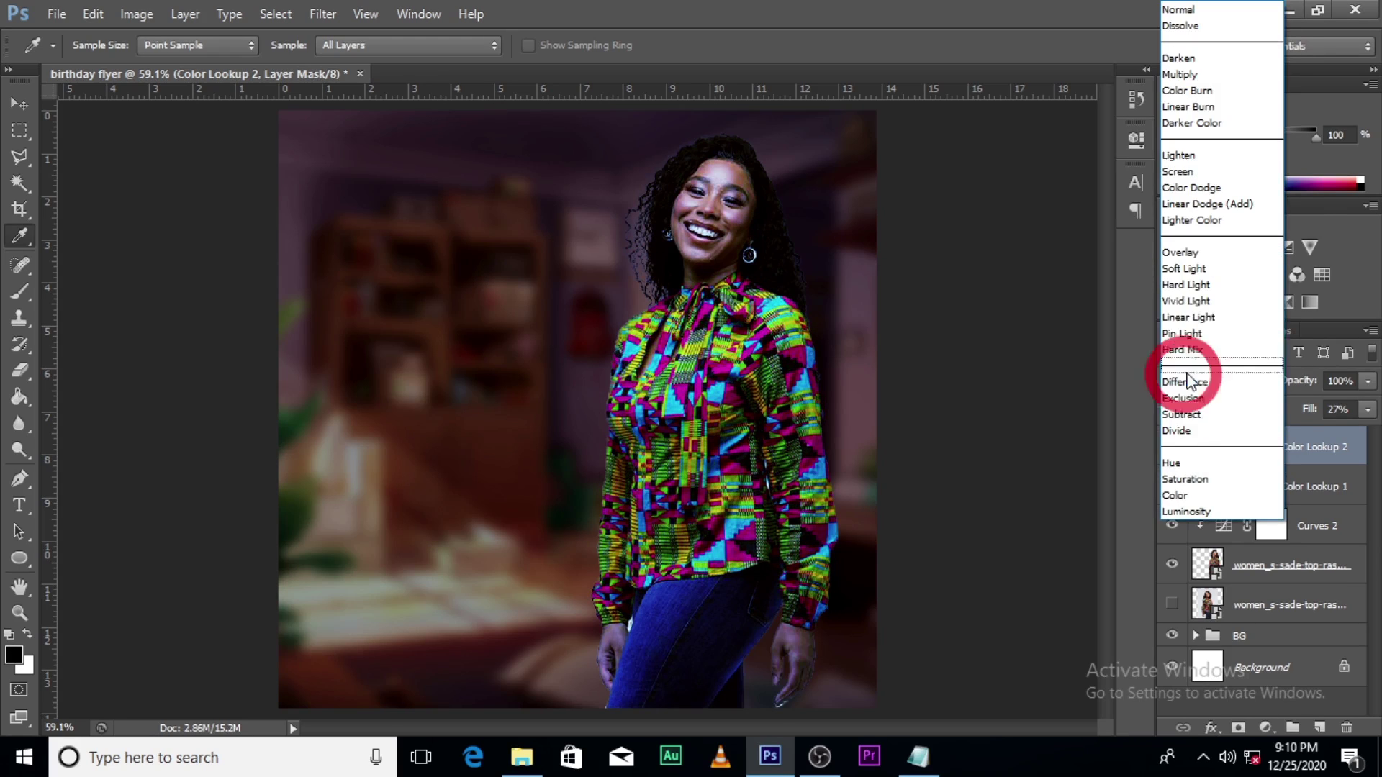
left_click(1198, 269)
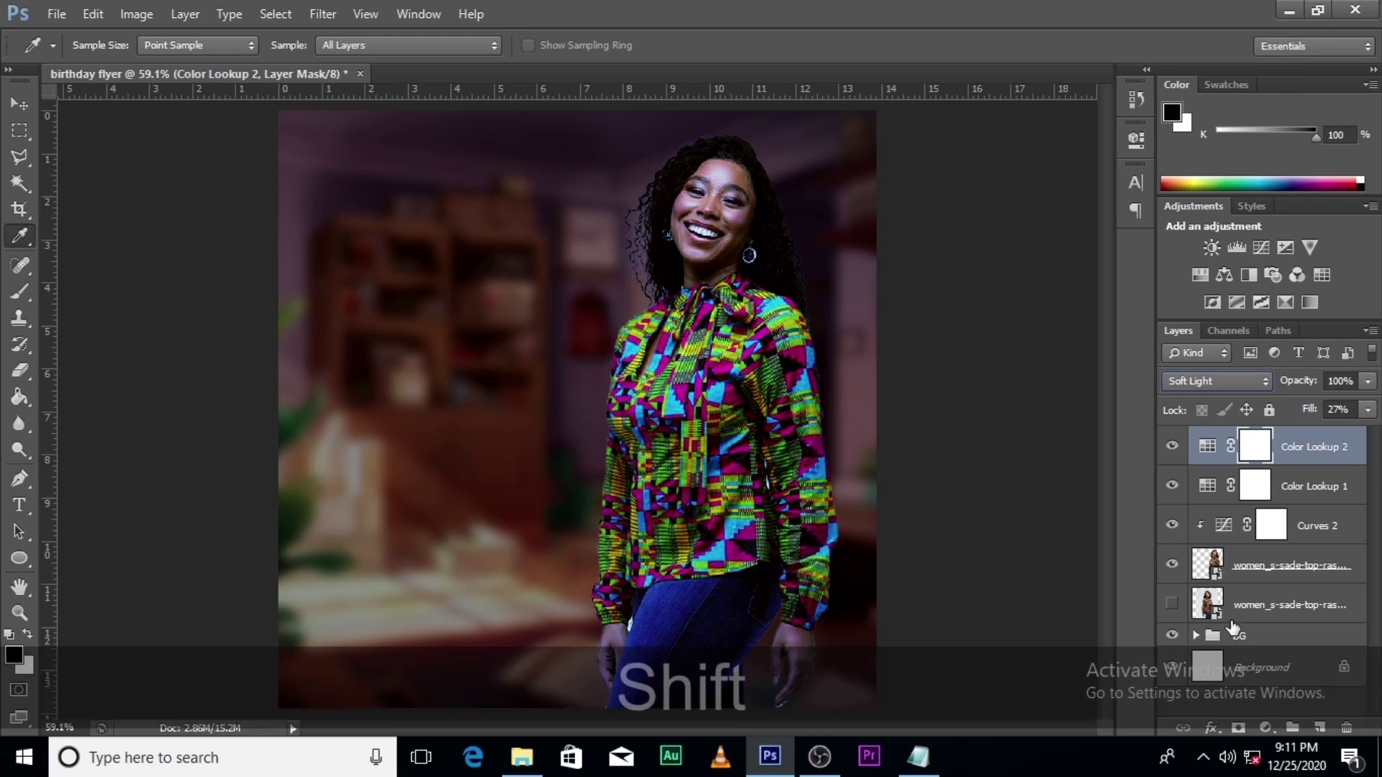
Step: Group the woman layer with her Curves and Color Lookup adjustments and name the group IMAGE
left_click(1232, 618, "shift")
left_click(1293, 730, "shift")
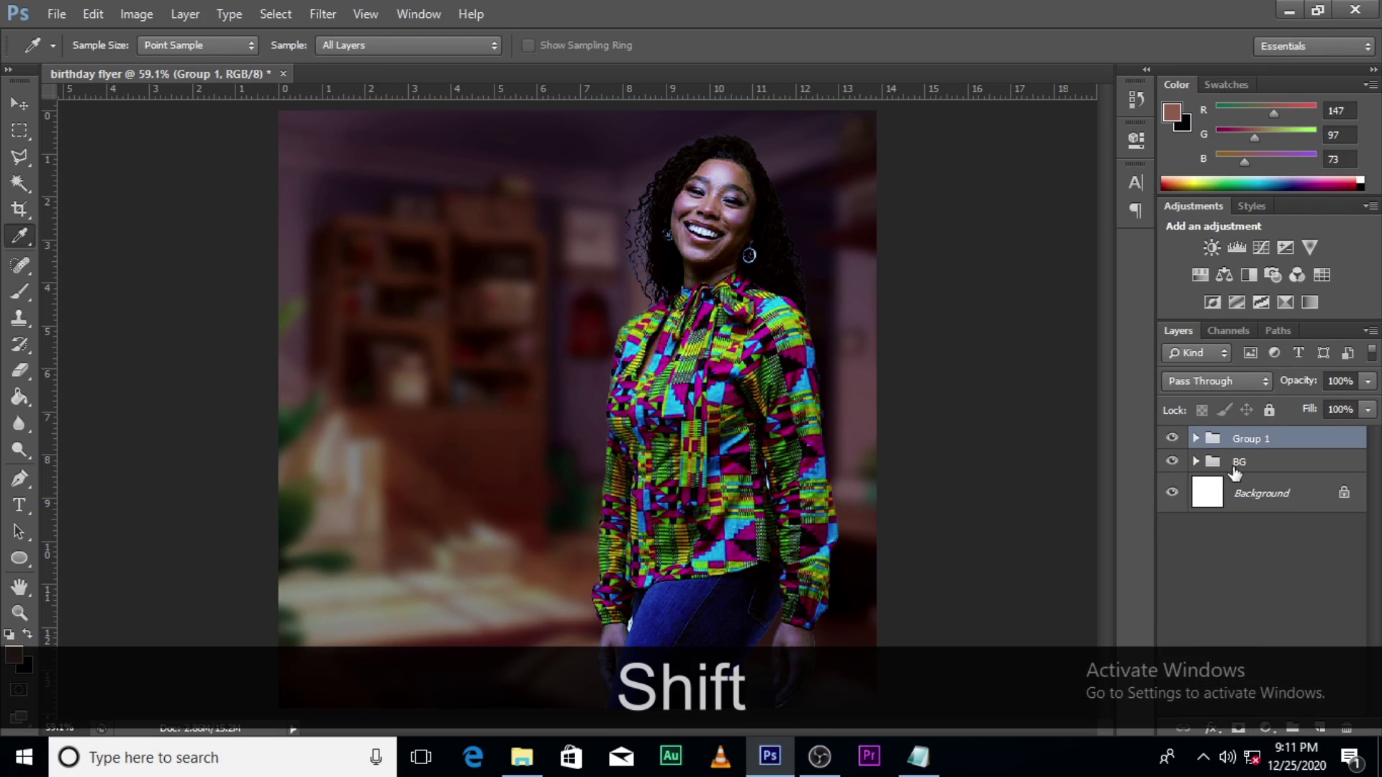
double_click(1247, 440)
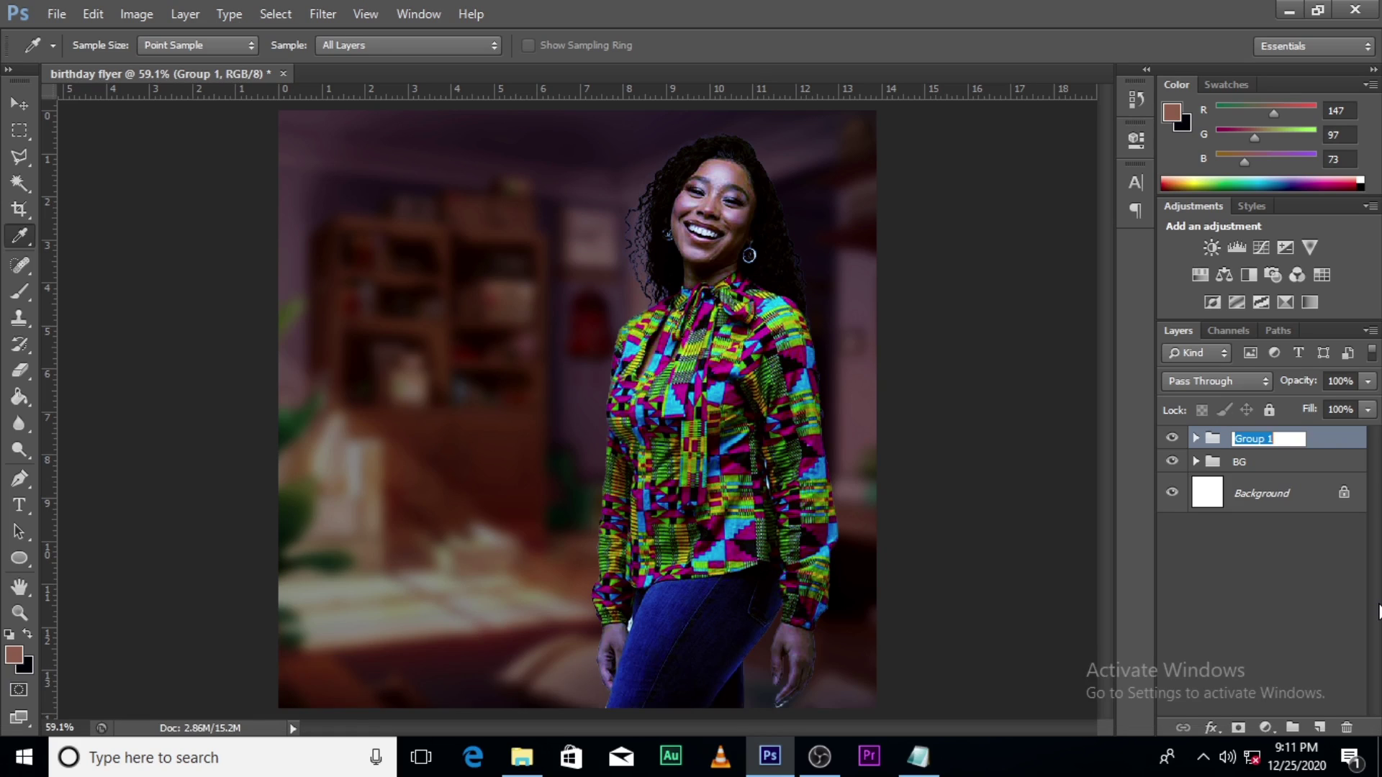
key("Caps_Lock")
type("IMAGE")
key("Return")
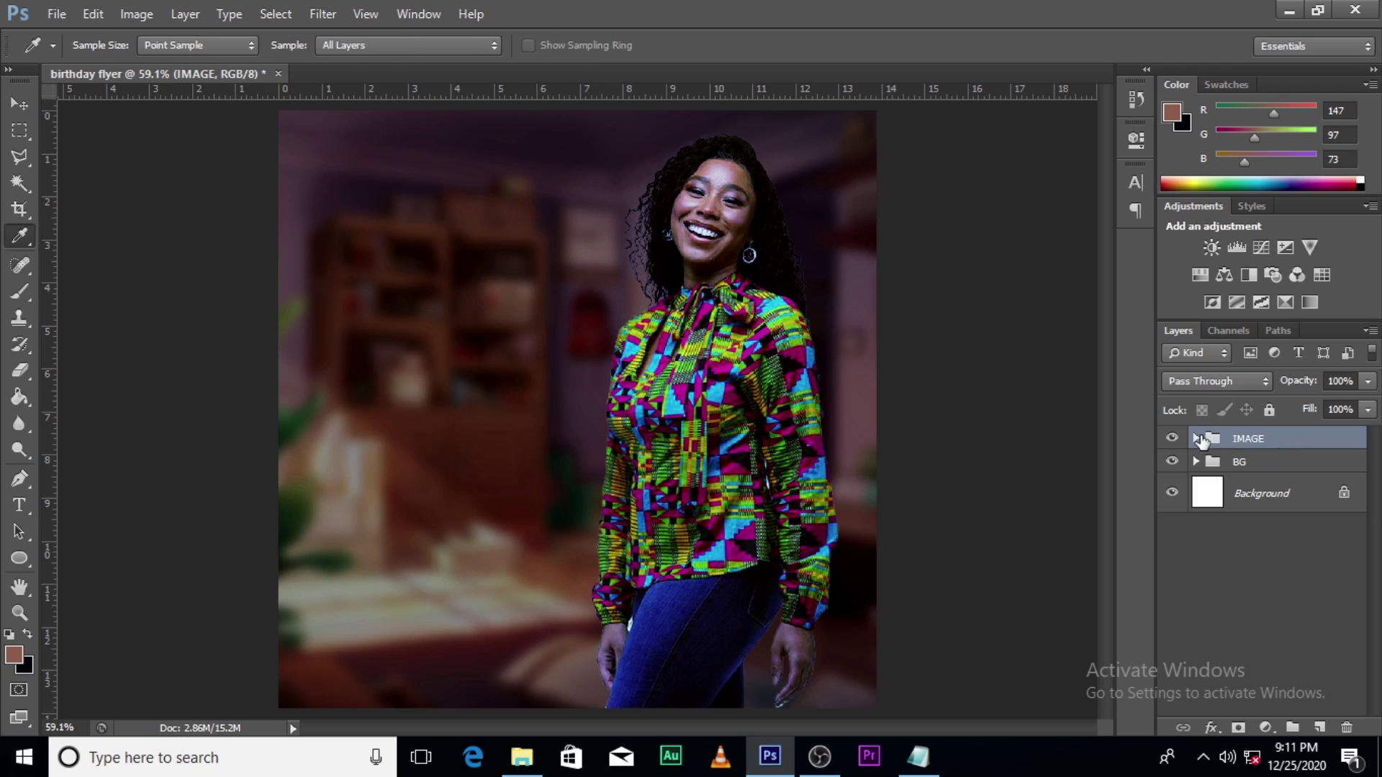
Step: Type the title HAPPY as a new text layer near the top left
key("t")
left_click(355, 167)
key("Caps_Lock")
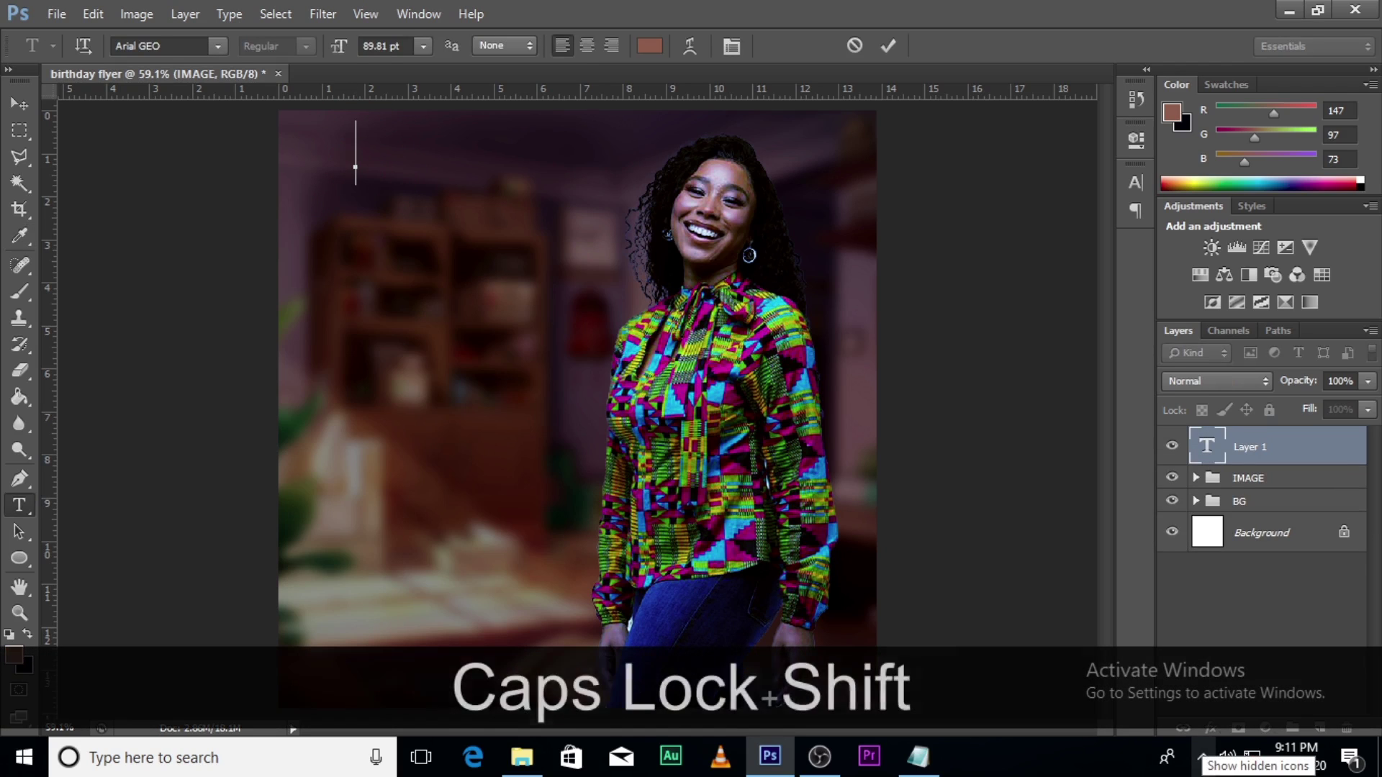
type("HAPPY")
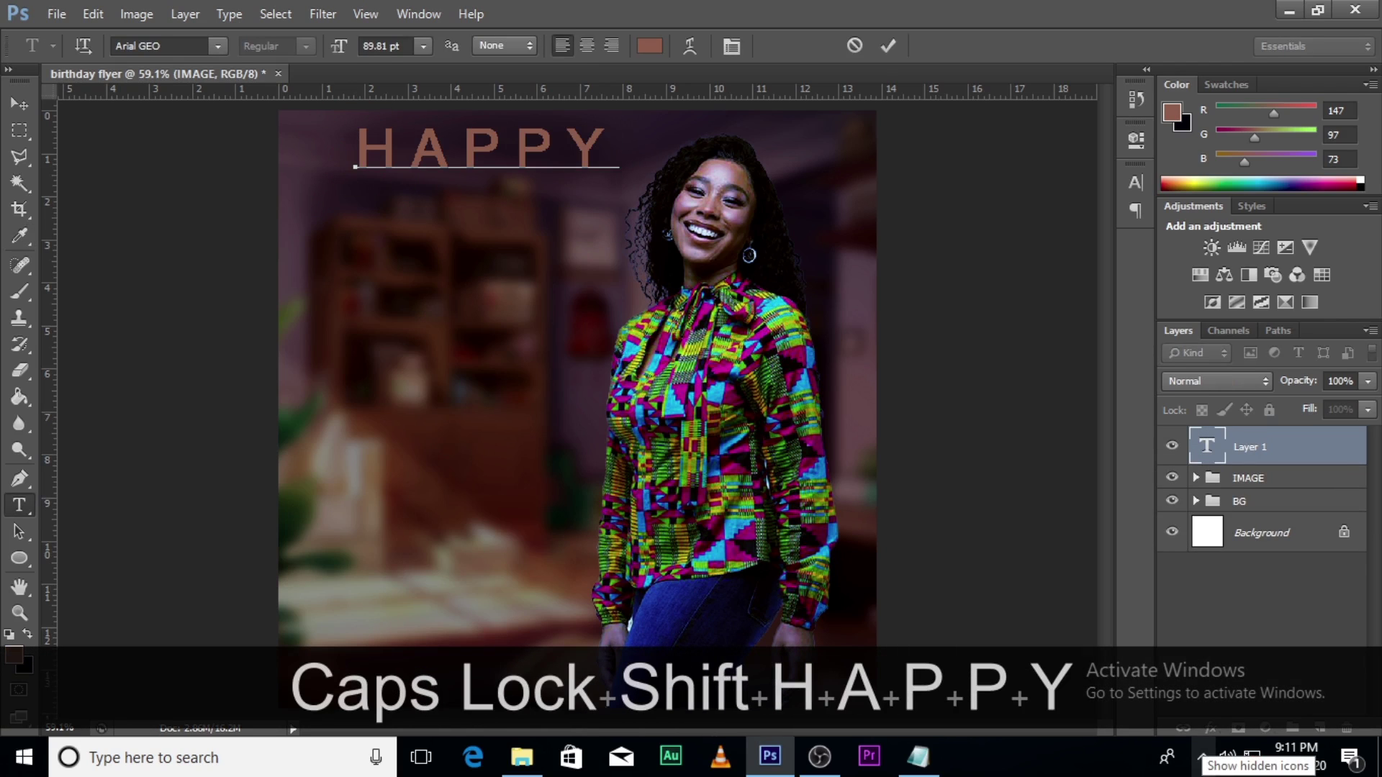
left_click(1215, 442)
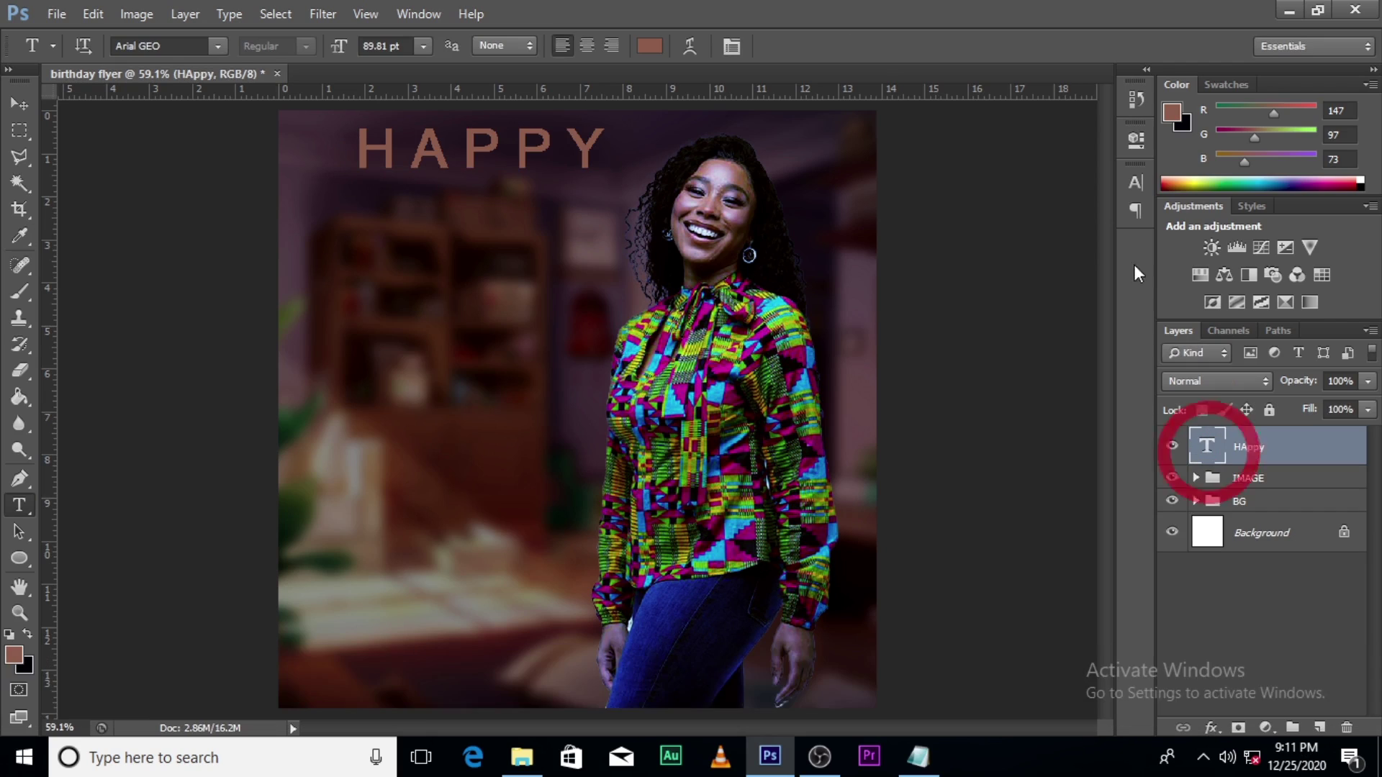
Step: Give the title tracking 0 and the Taken by Vultures Demo font, with All Caps and Faux Bold off
left_click(1135, 183)
left_click(1037, 245)
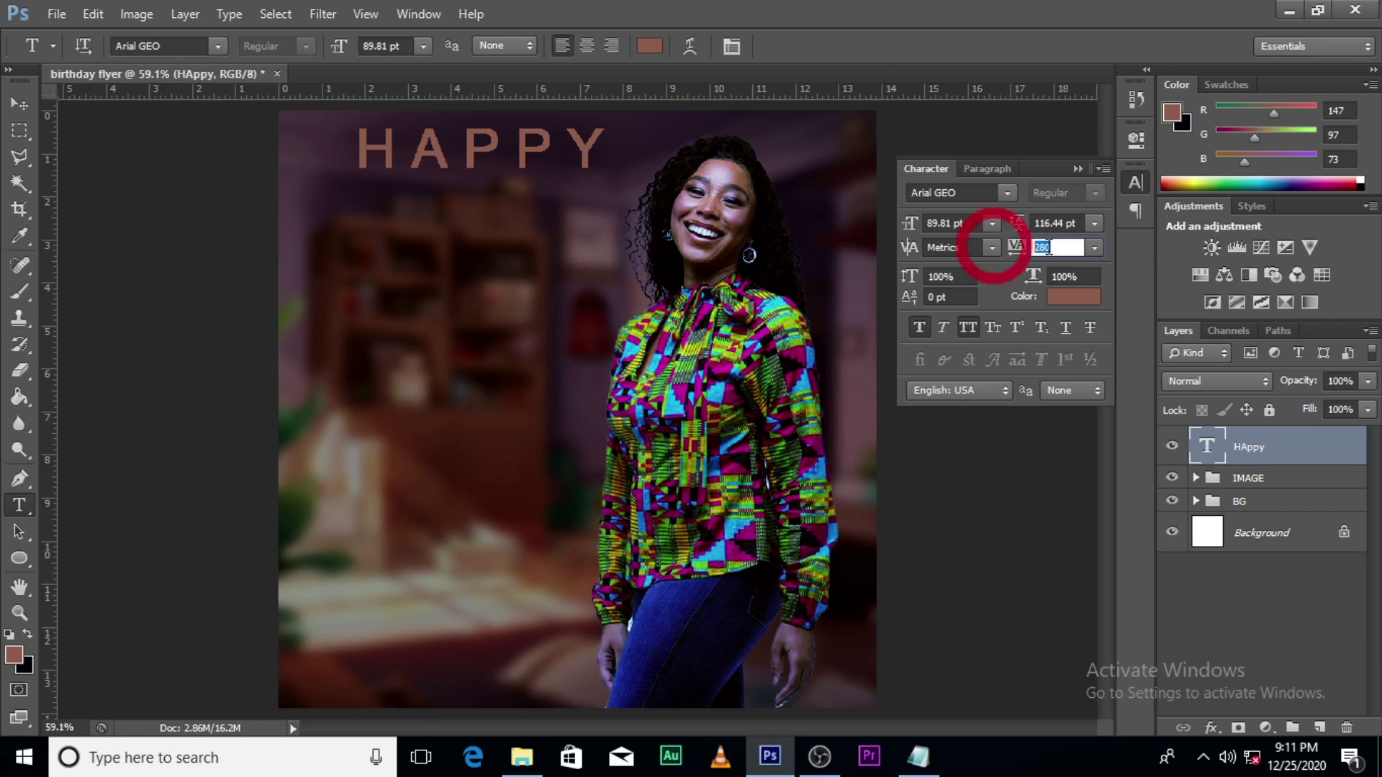
type("0")
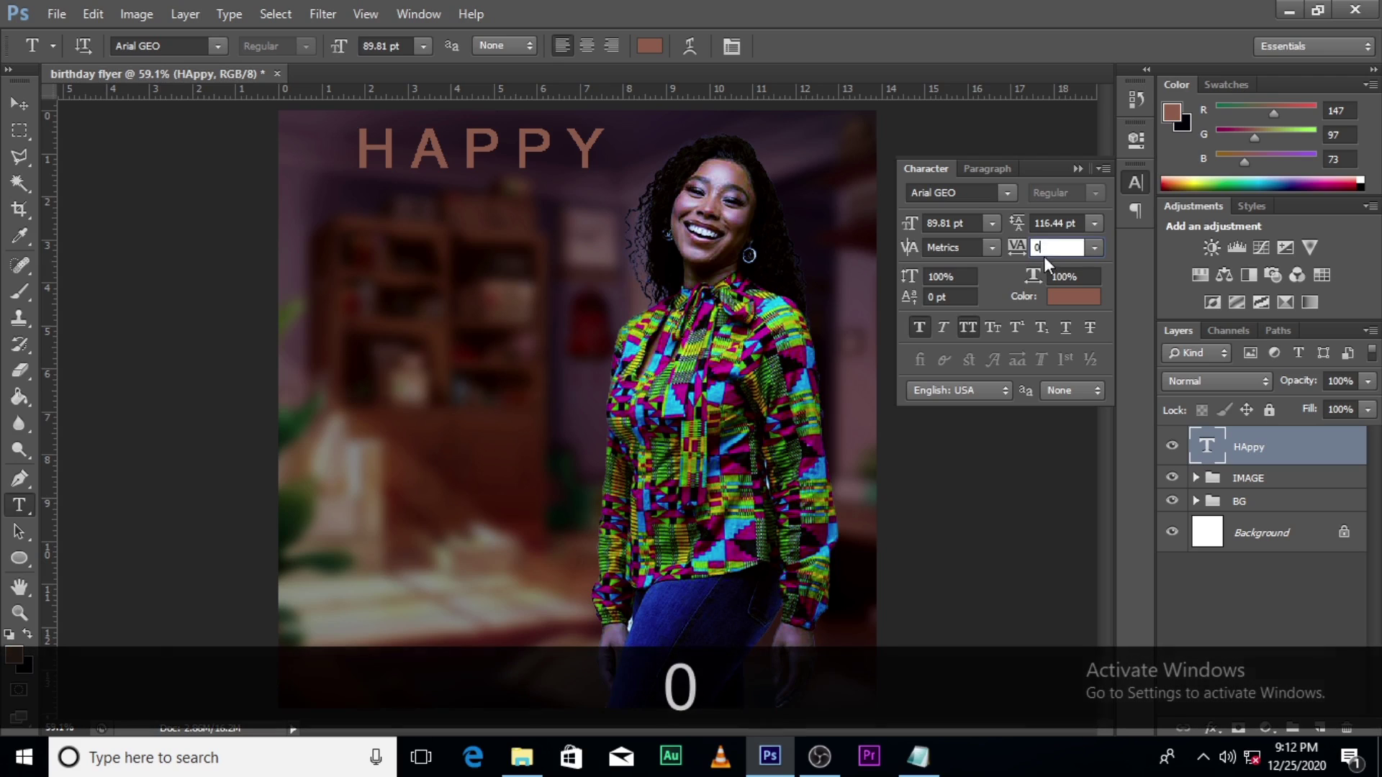
key("Return")
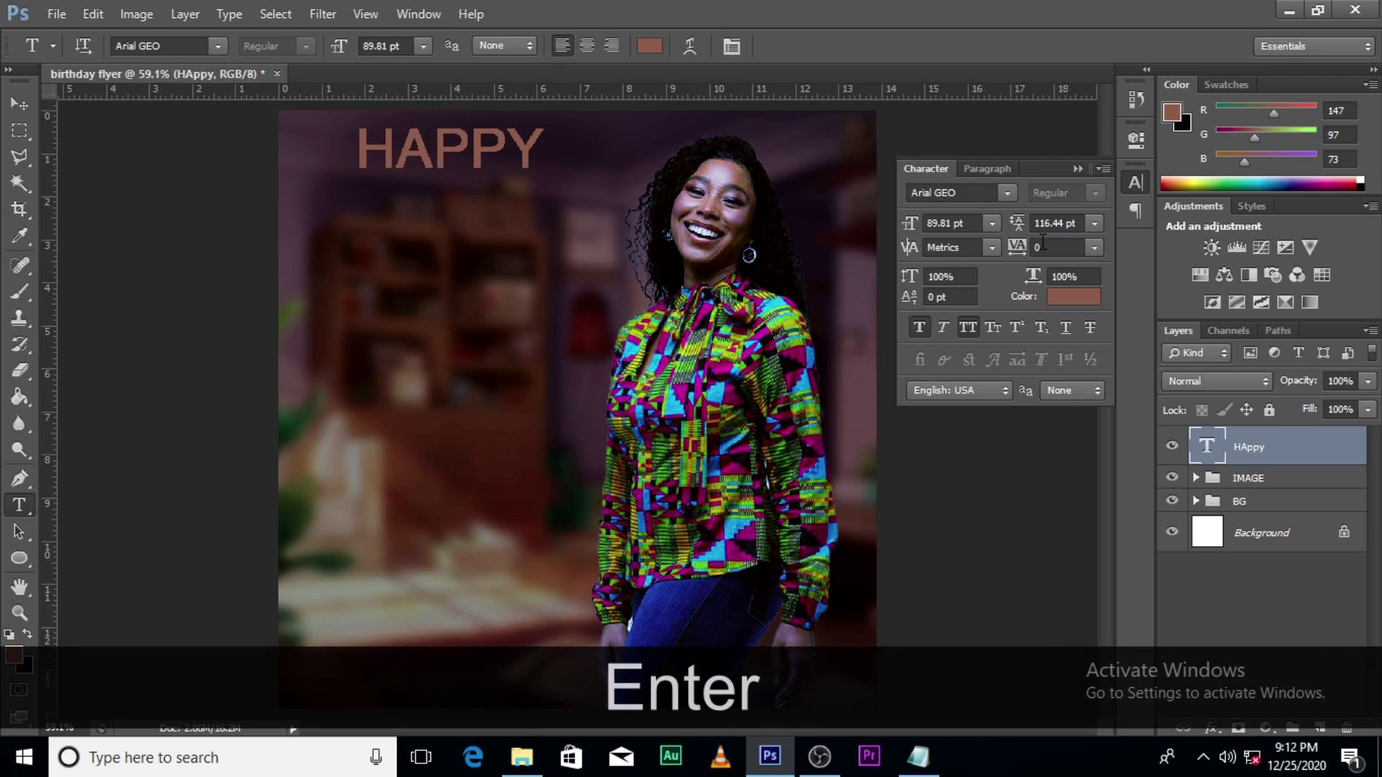
left_click(1007, 193)
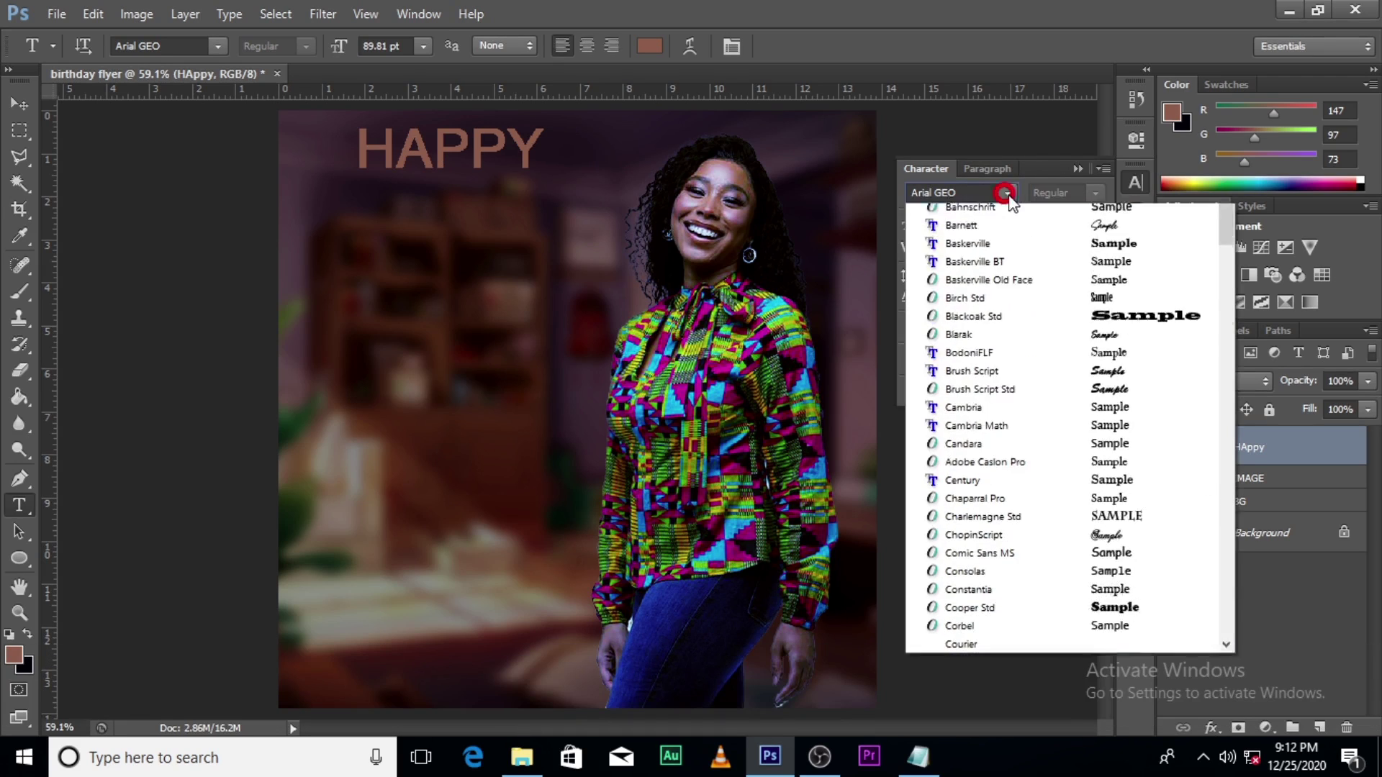
left_click_drag(1230, 297, 1228, 555)
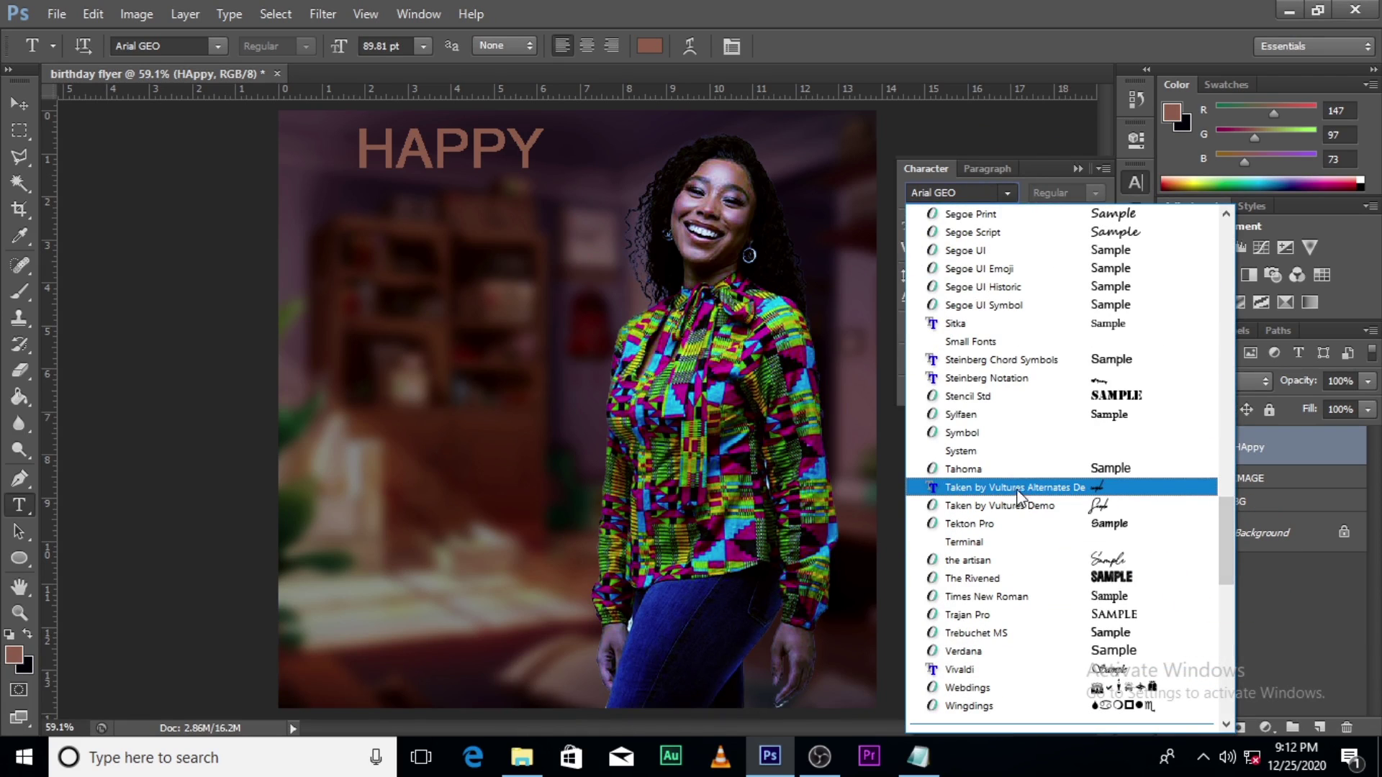
left_click(1005, 513)
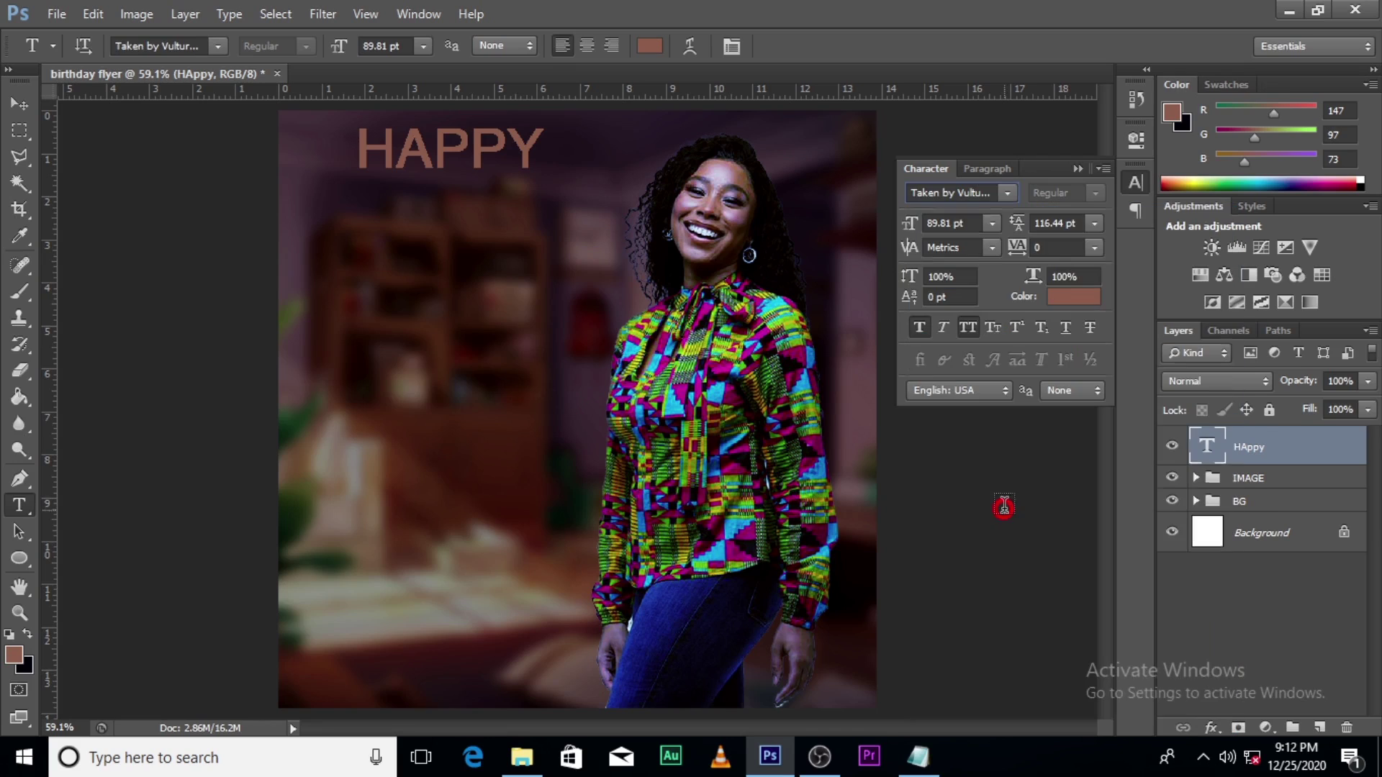
left_click(969, 327)
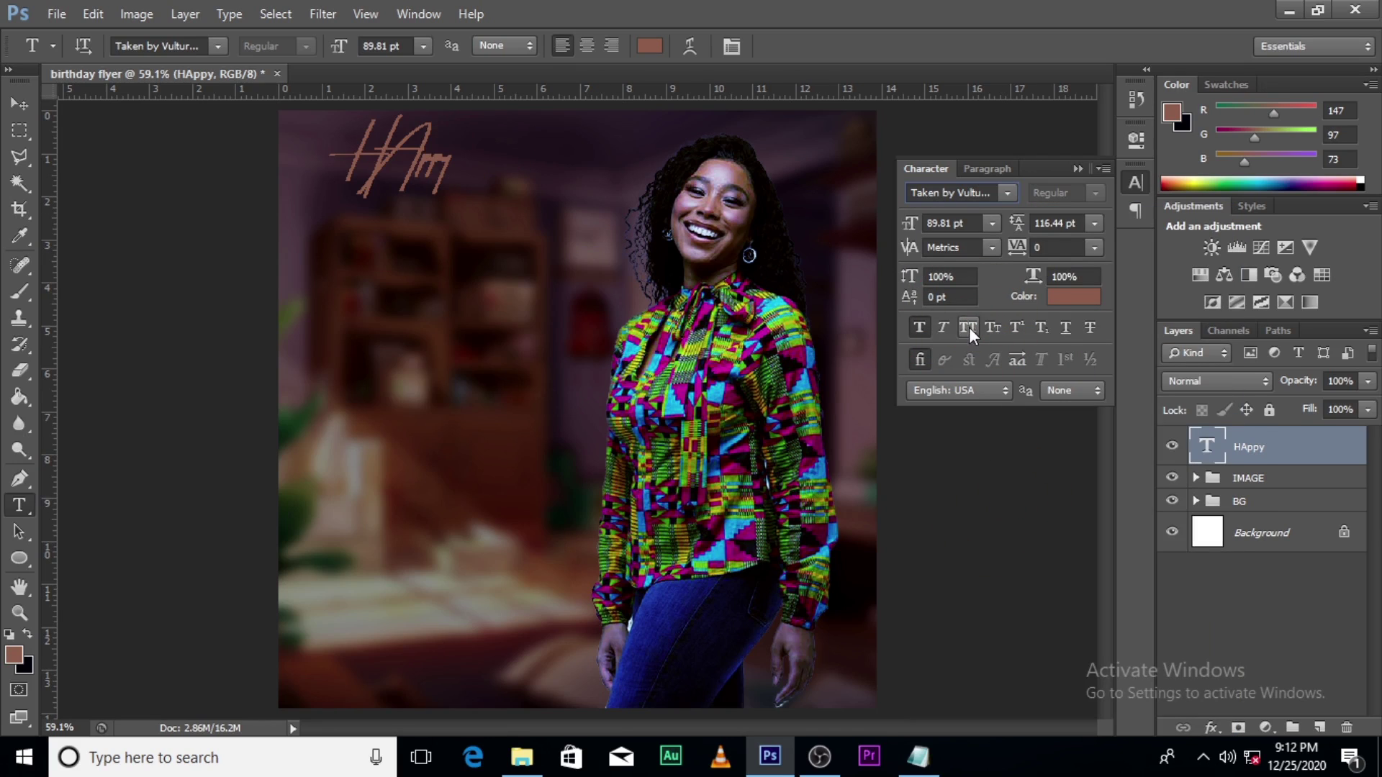
left_click(921, 327)
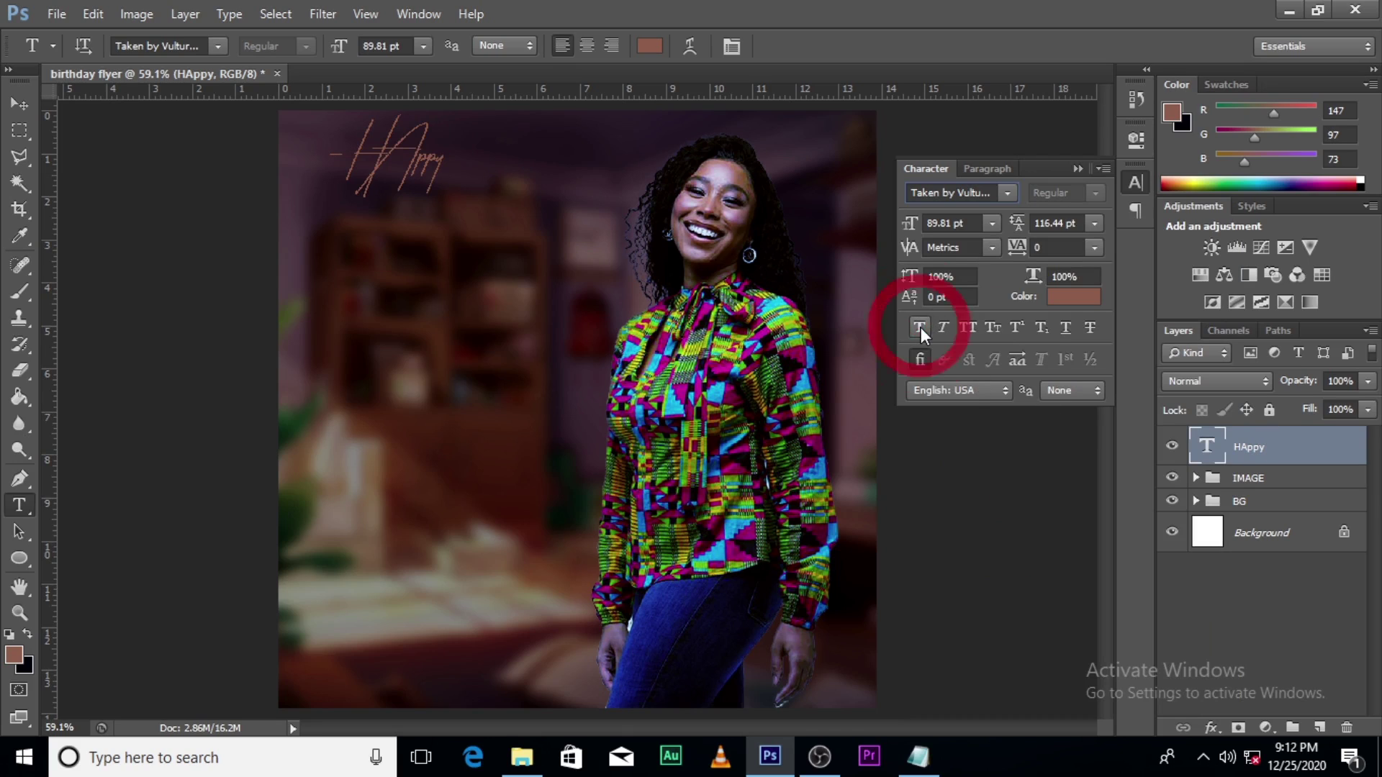
double_click(1208, 447)
Step: Retype the title as 'Happy' and colour it yellow #c2b600
key("shift")
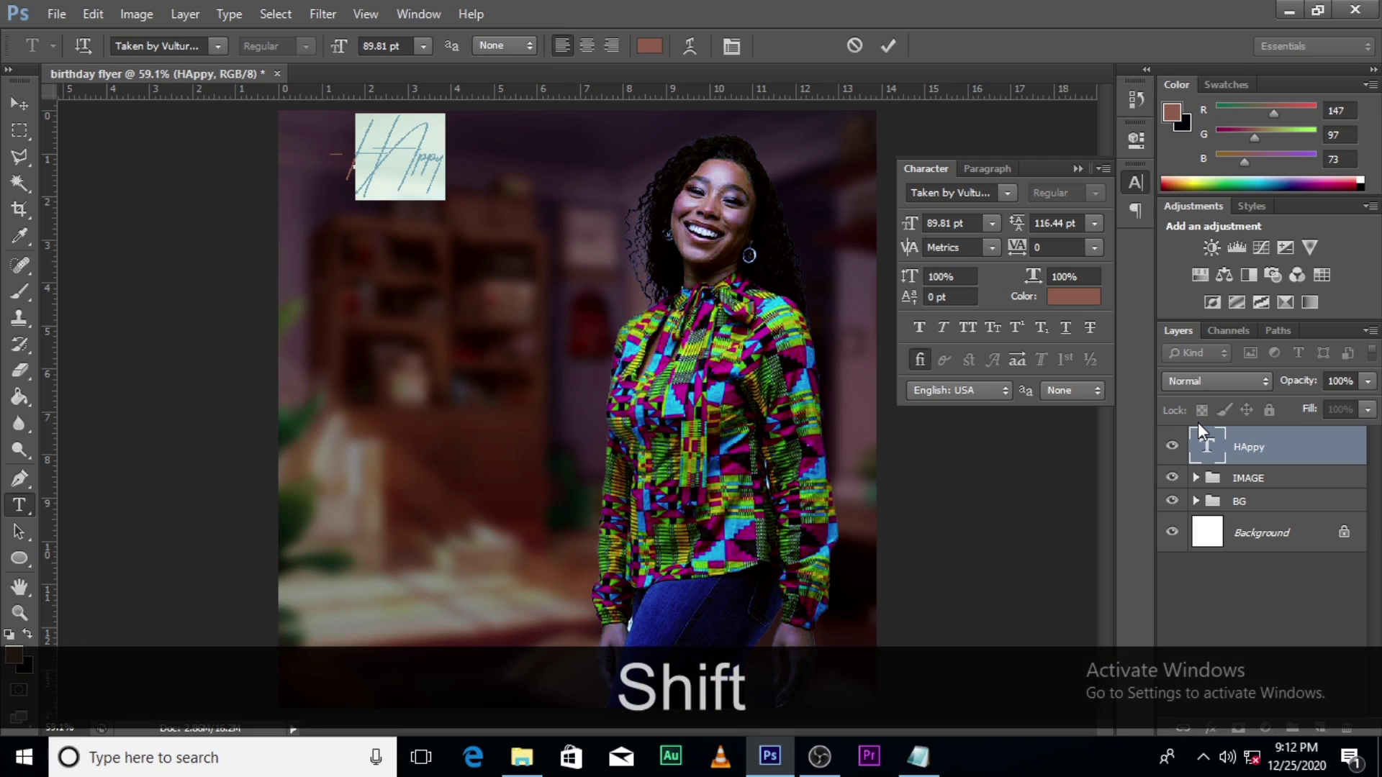
type("Happy")
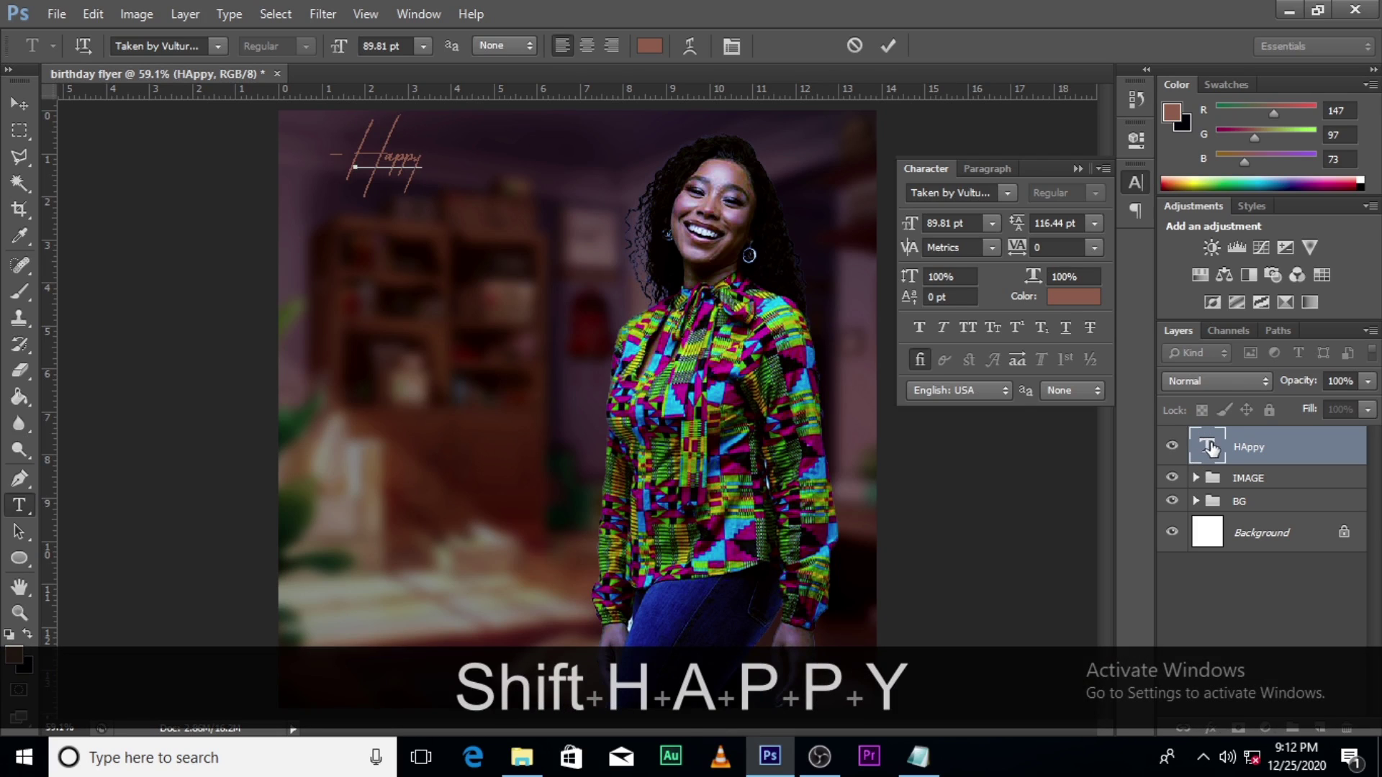
left_click(1210, 448)
left_click(1060, 295)
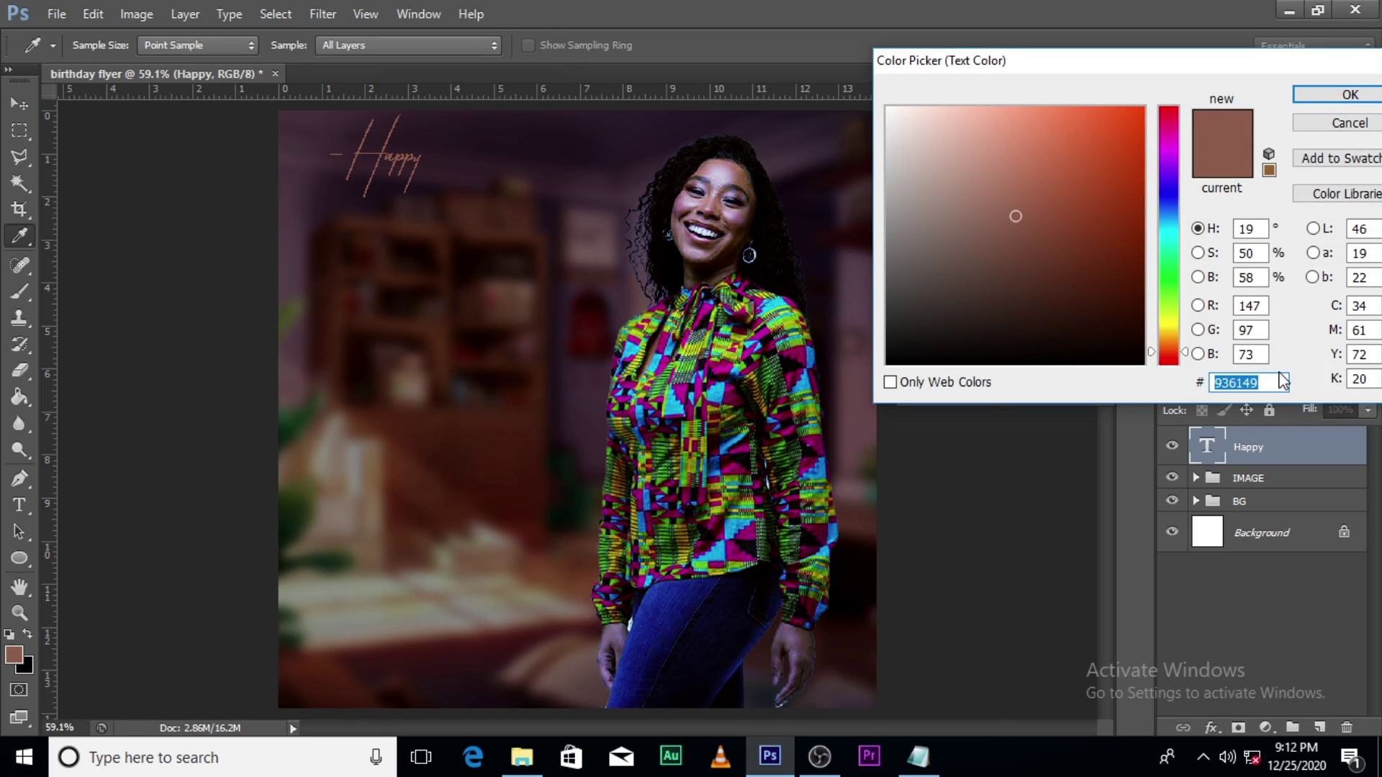
type("c")
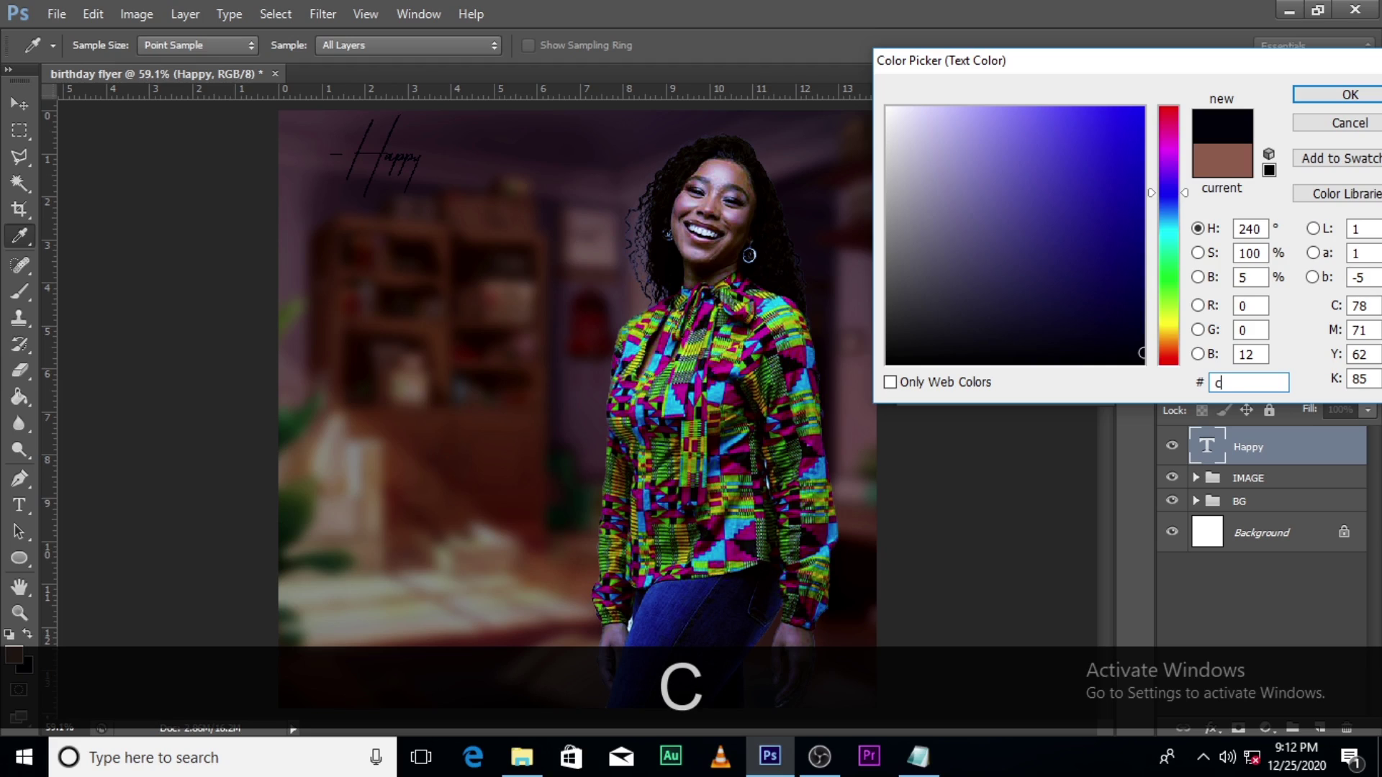
type("2b")
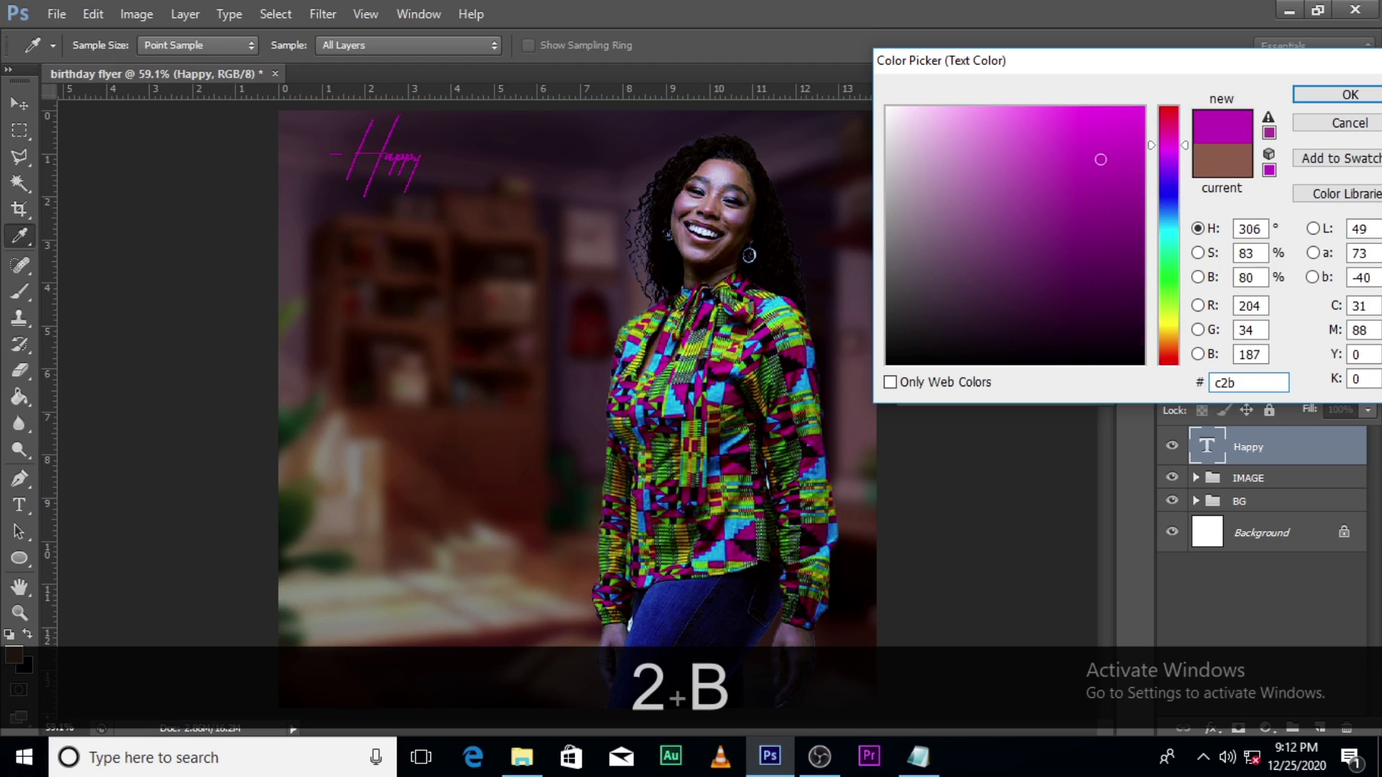
type("600")
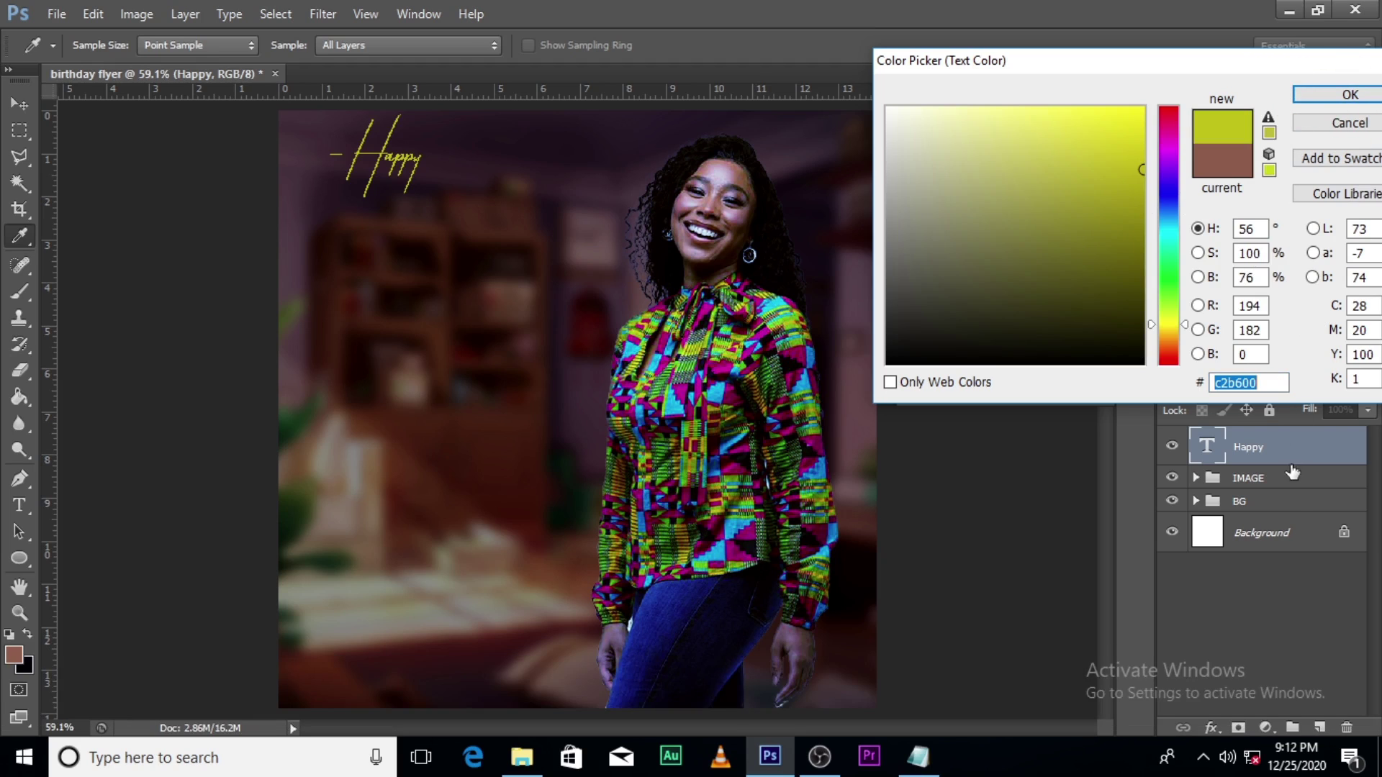
left_click(1335, 94)
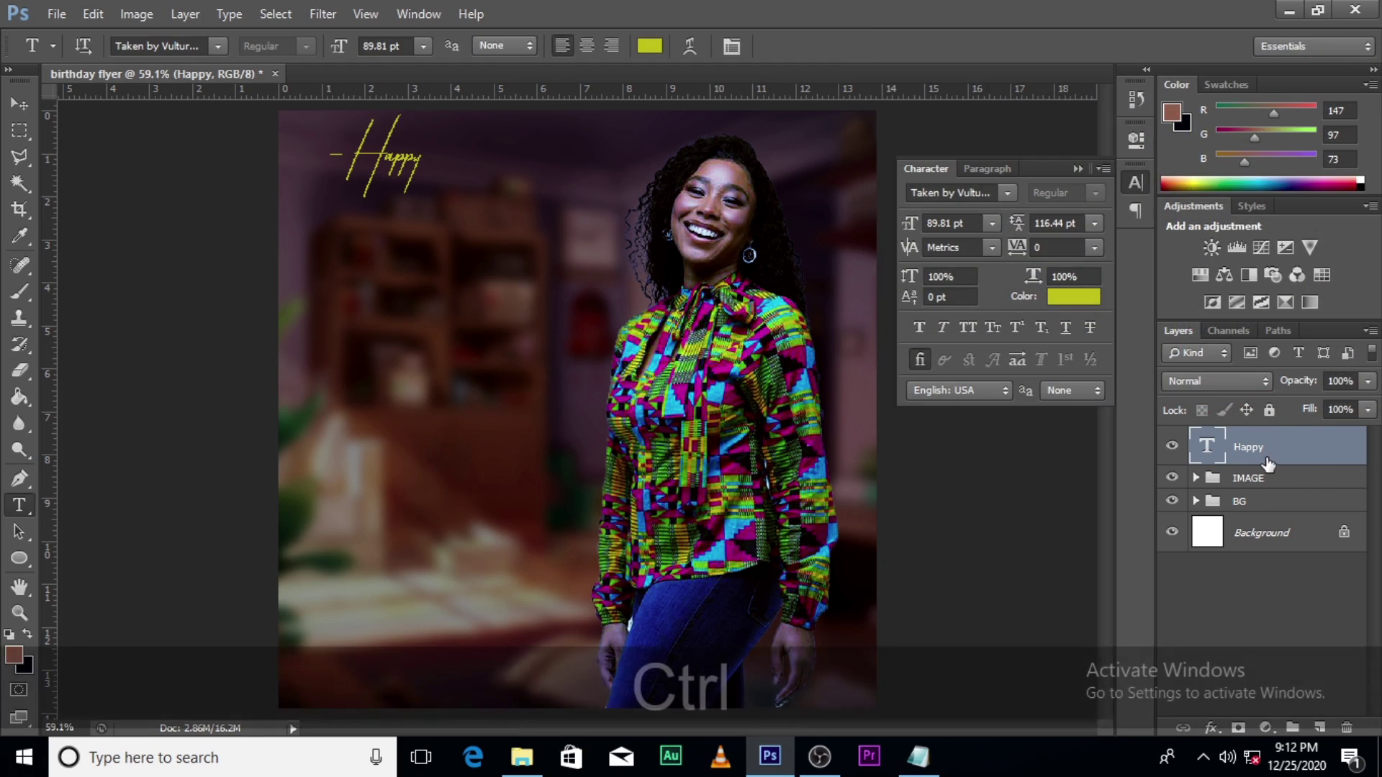
Step: Scale the yellow Happy script up to about 346% and shift it slightly left
key("ctrl+t")
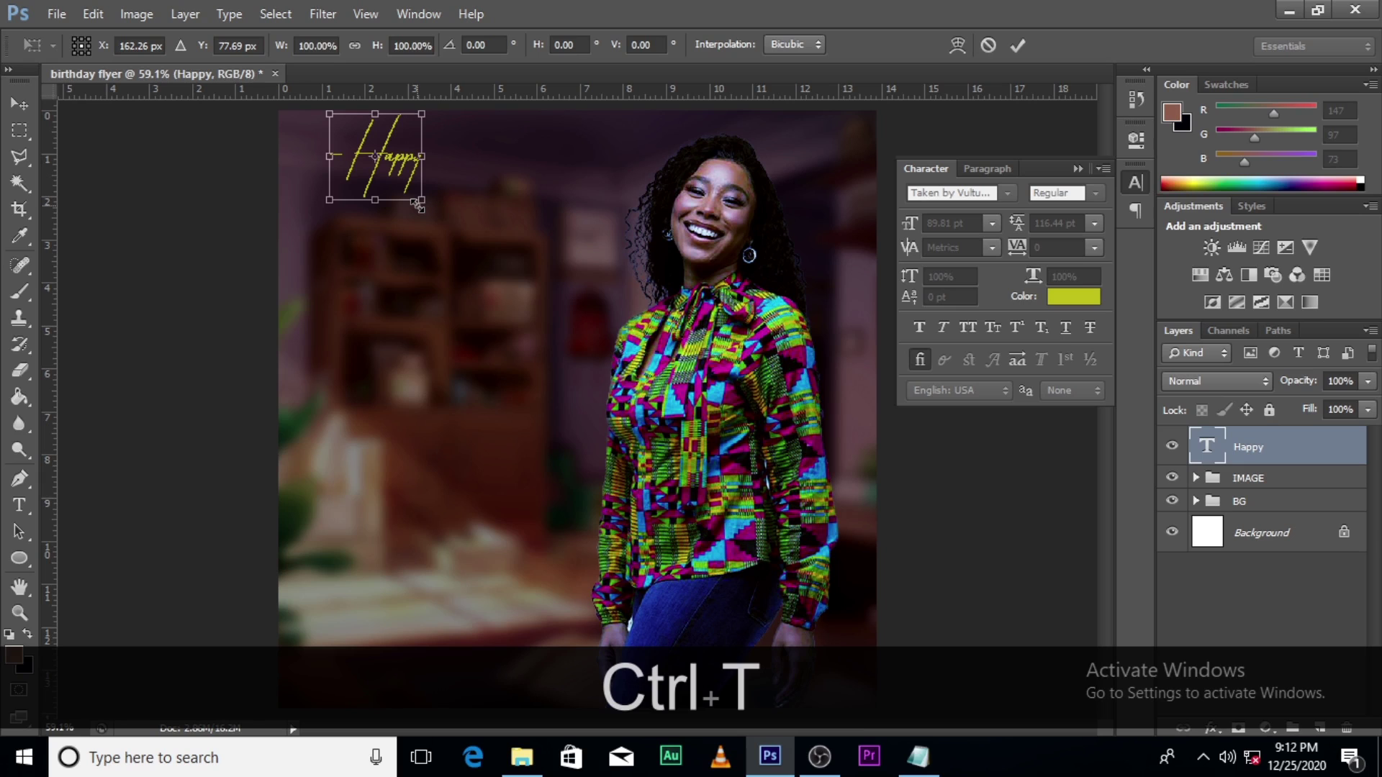
left_click_drag(420, 200, 551, 273)
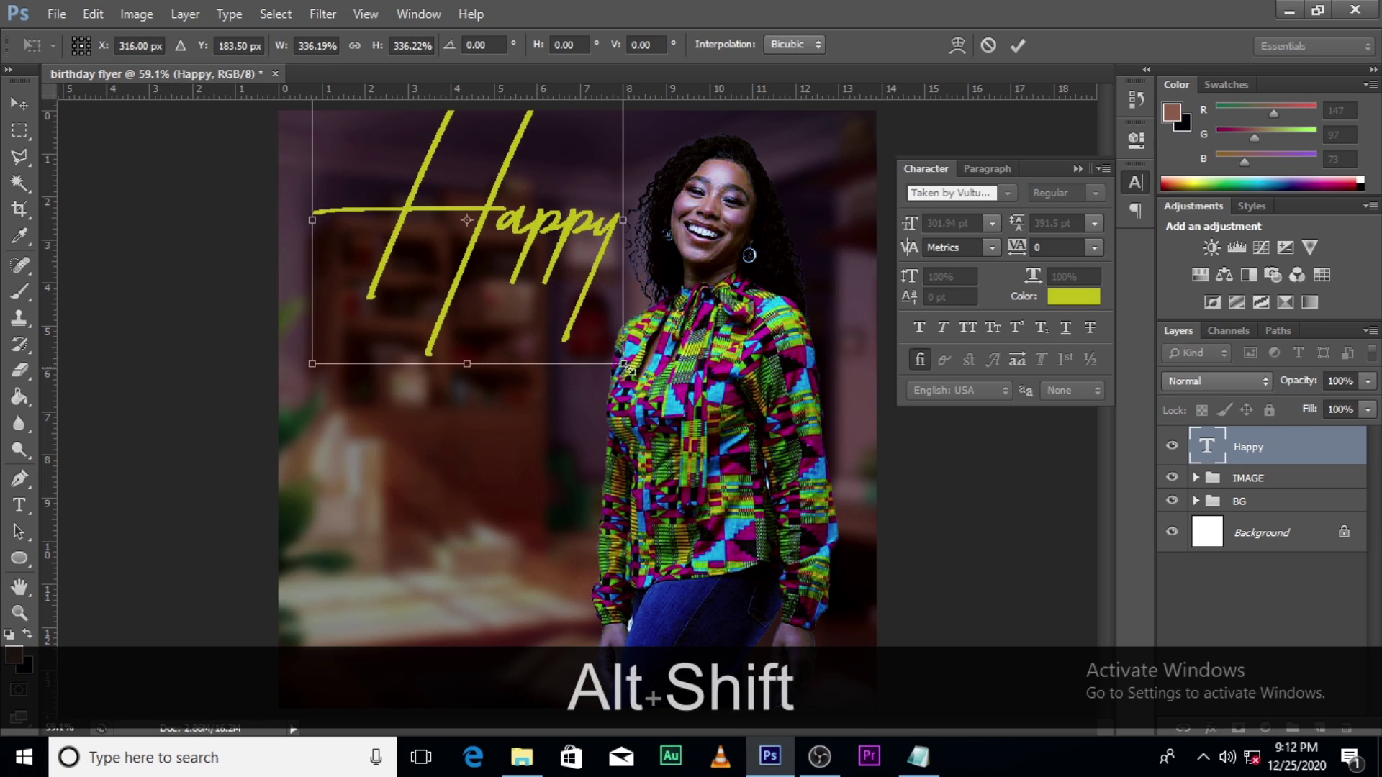
left_click_drag(623, 363, 632, 370)
left_click_drag(510, 268, 500, 272)
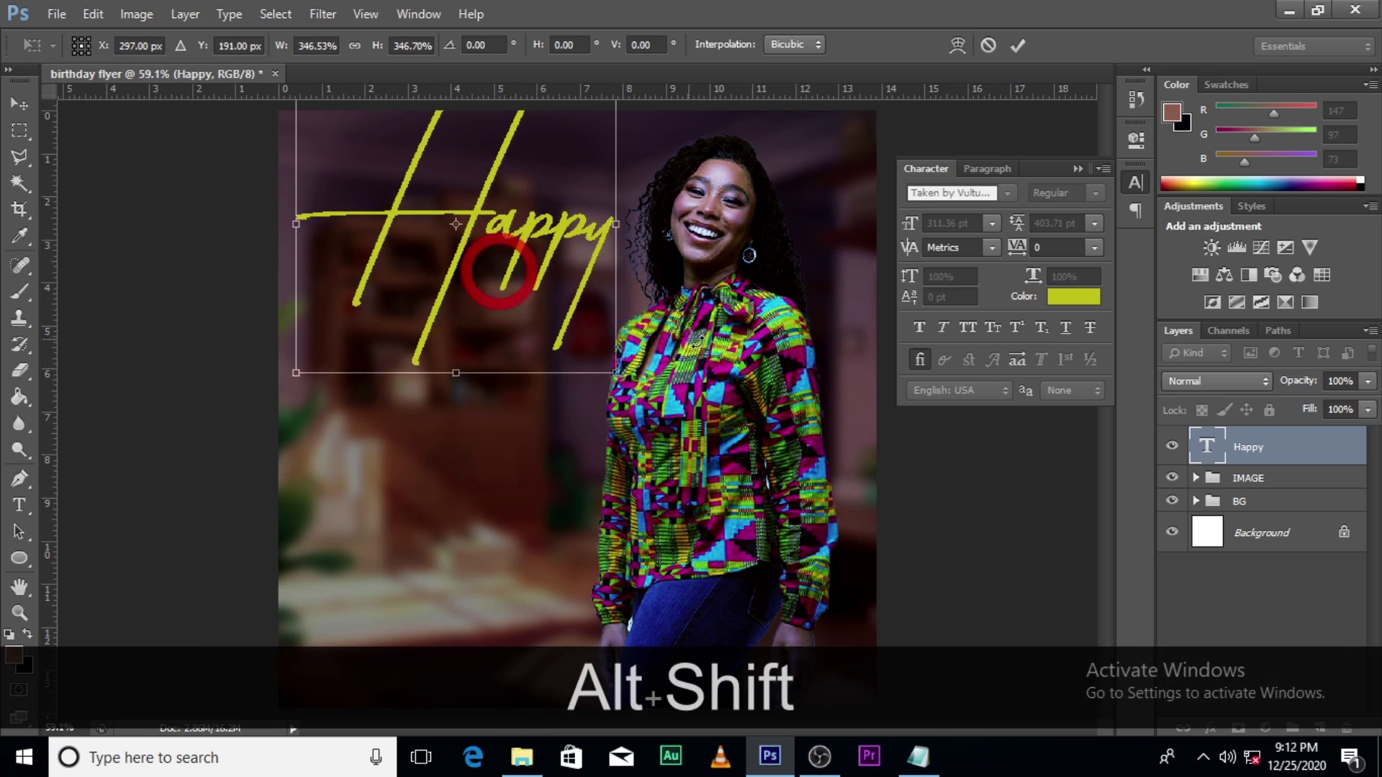
key("Return")
Step: Duplicate Happy, retype the copy as 'Birthday' and place it up-left beneath Happy
key("ctrl+j")
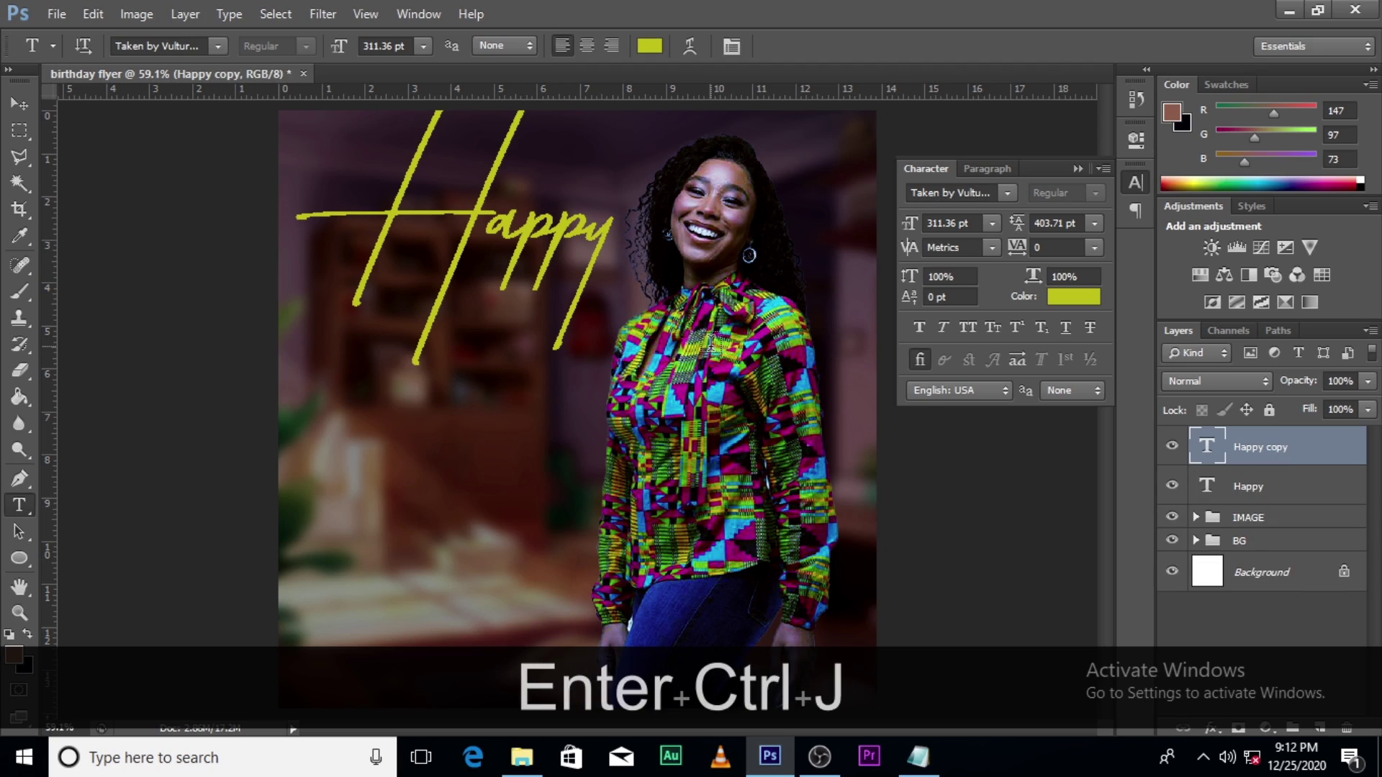
key("v")
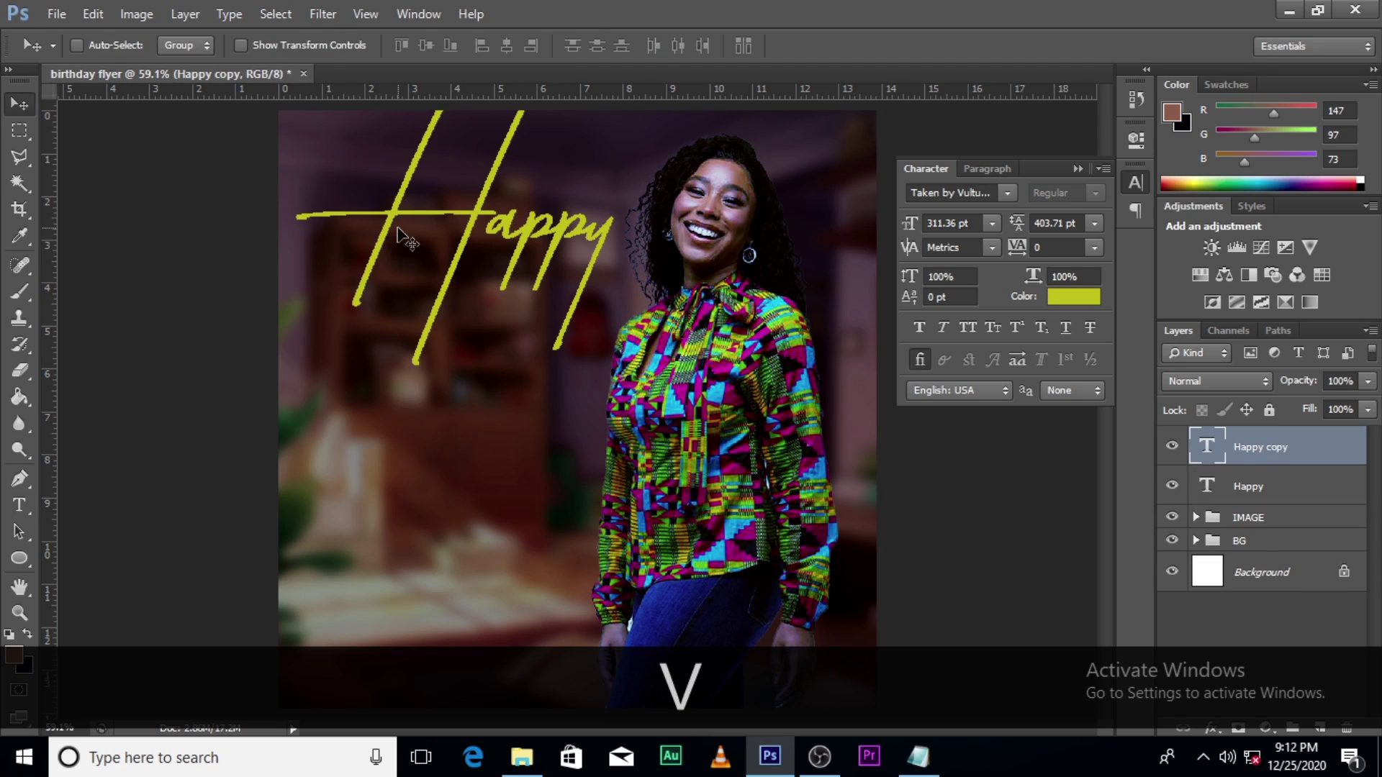
left_click_drag(398, 235, 400, 437)
double_click(1209, 452)
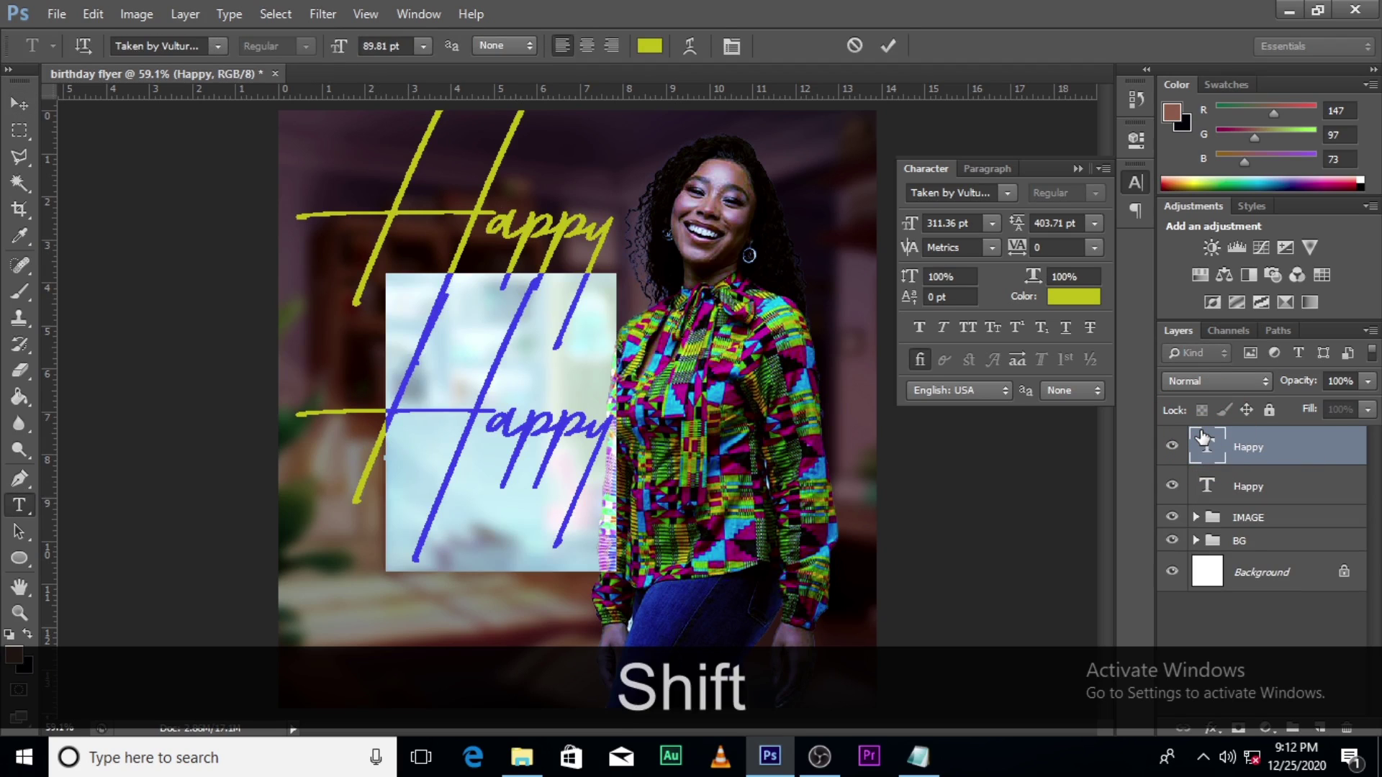
type("Birth")
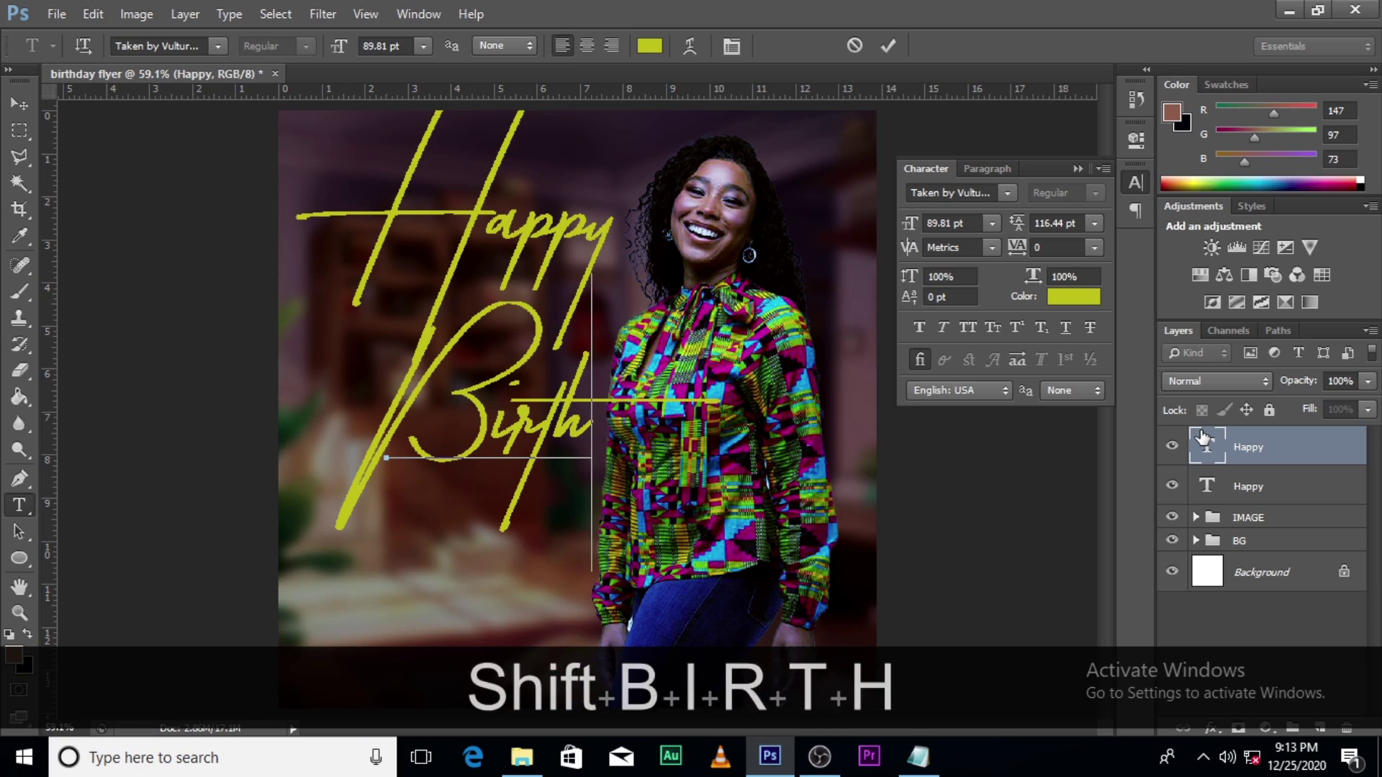
type("day")
left_click(1200, 439)
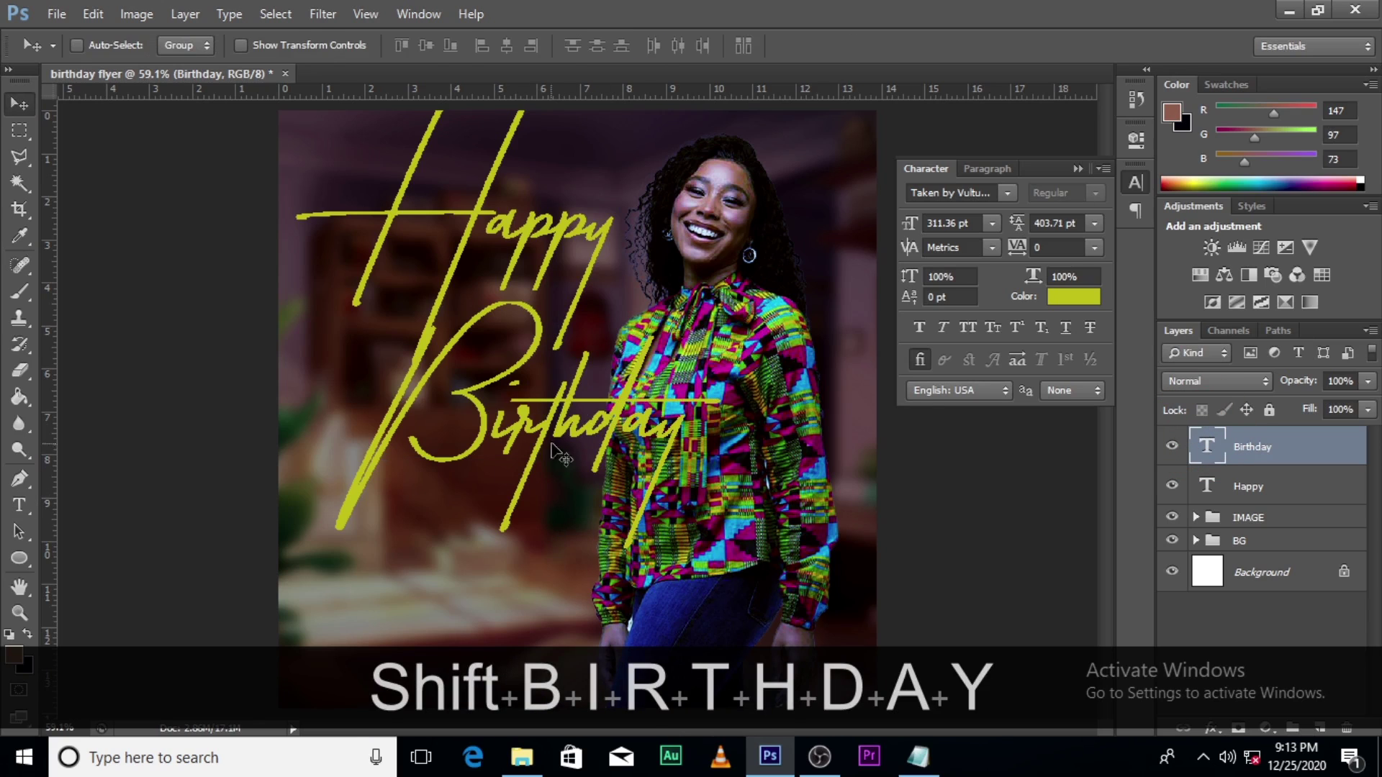
left_click_drag(551, 452, 498, 423)
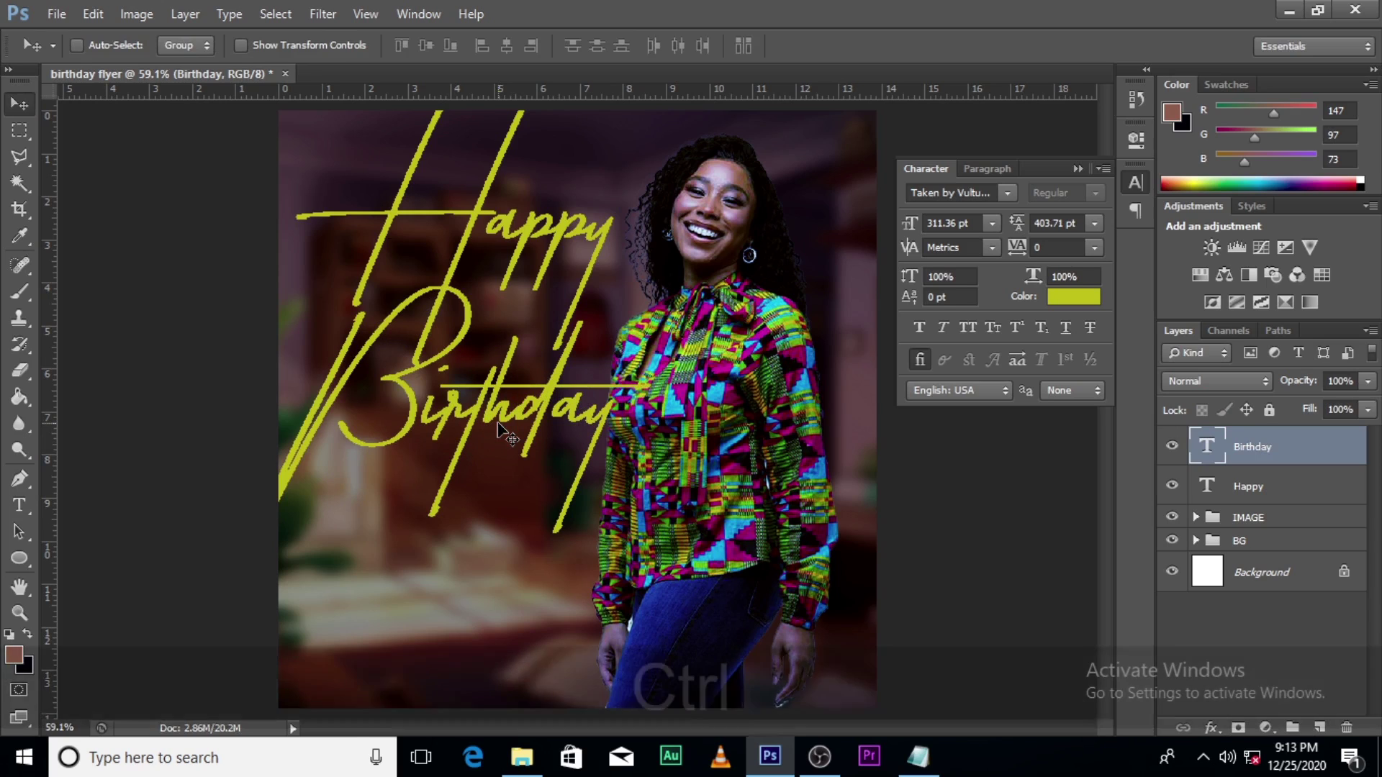
left_click(1252, 485, "ctrl")
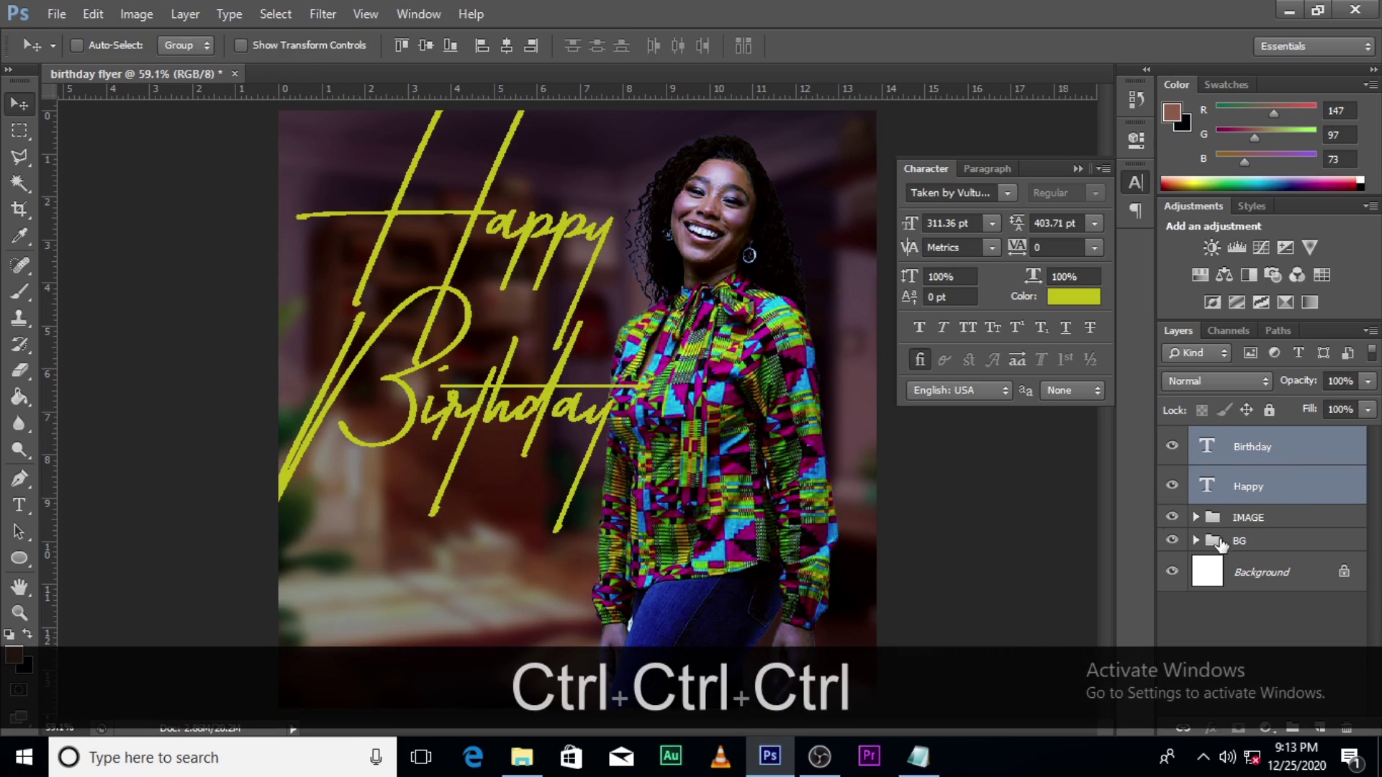
Step: Shrink Happy and Birthday together to about 88.6% and nudge Happy left
key("ctrl+t")
left_click_drag(646, 534, 629, 508)
key("Return")
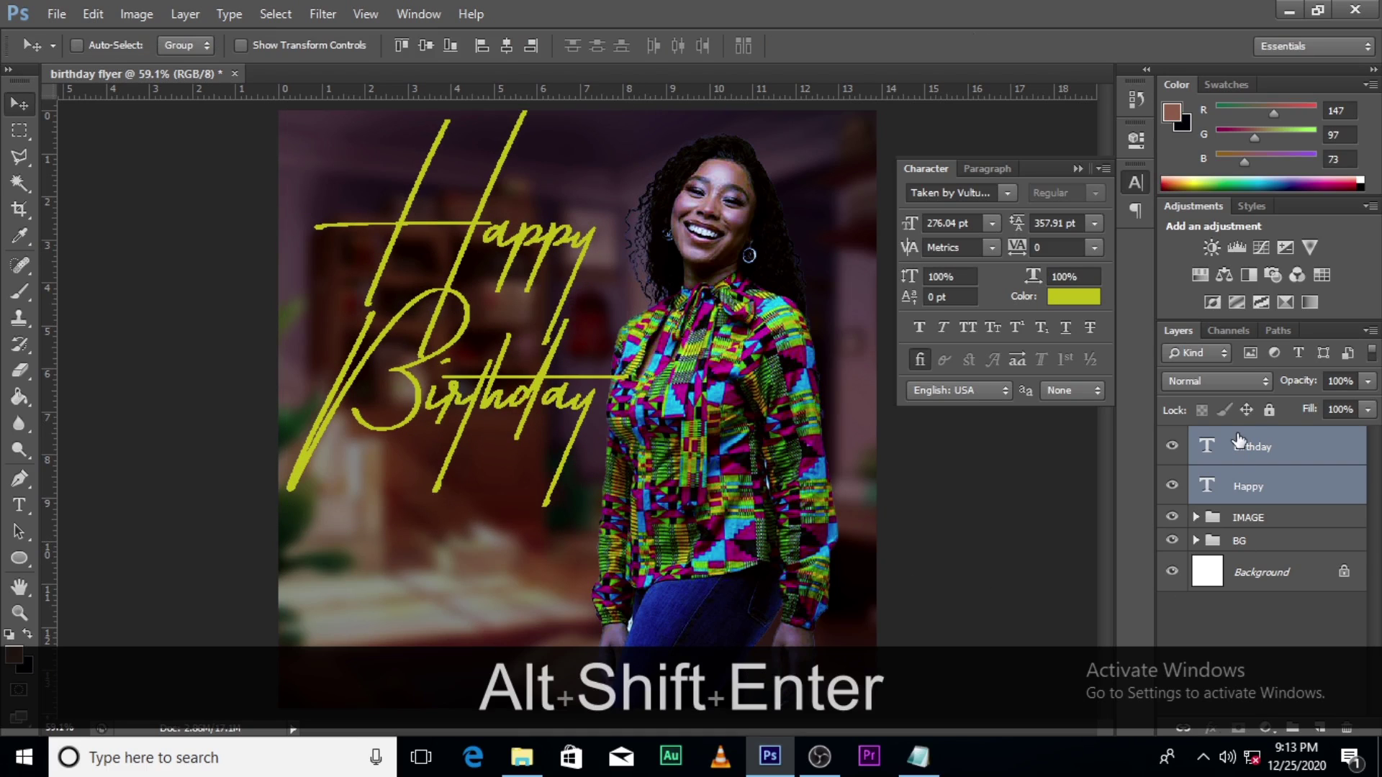
left_click(1250, 487)
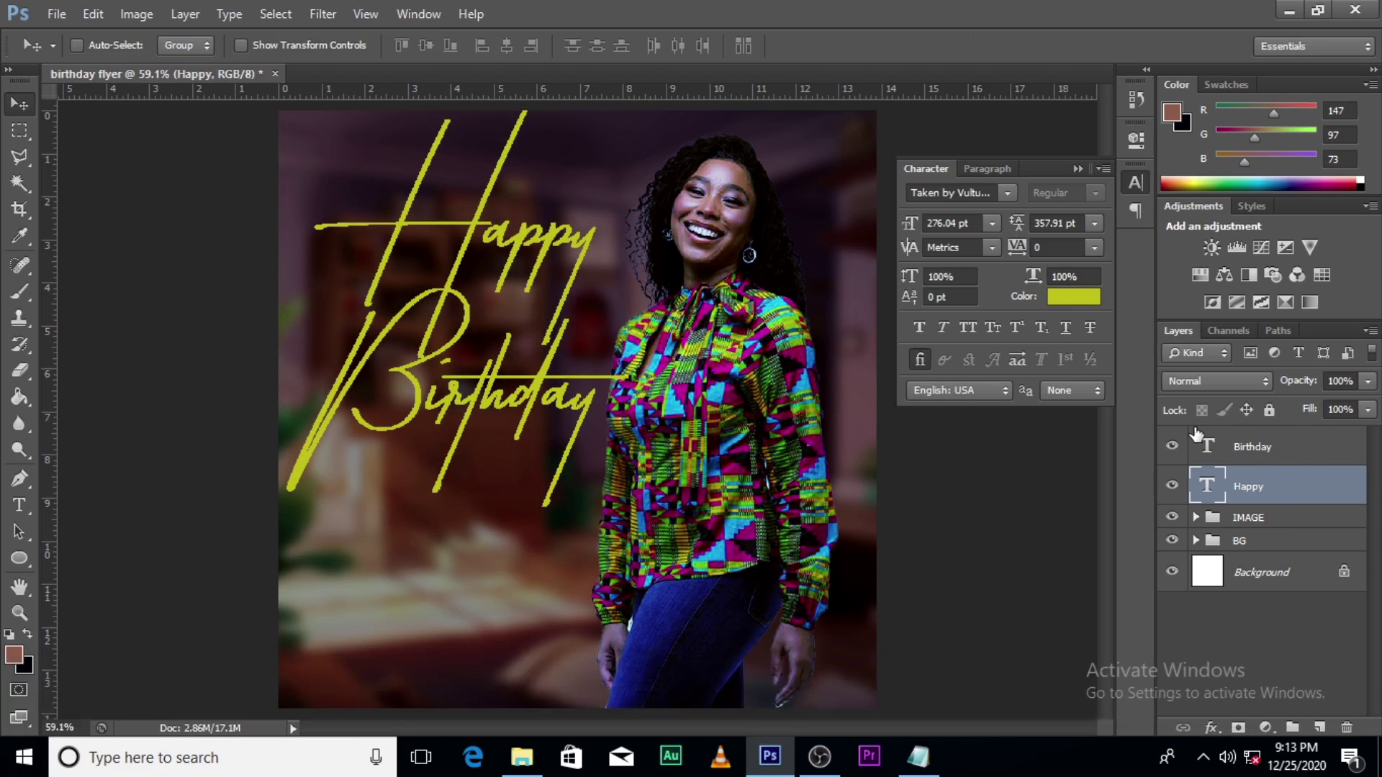
key("shift+Left")
key("shift+Left")
Step: Nudge the Birthday script left and up so it tucks under Happy
left_click(1296, 447)
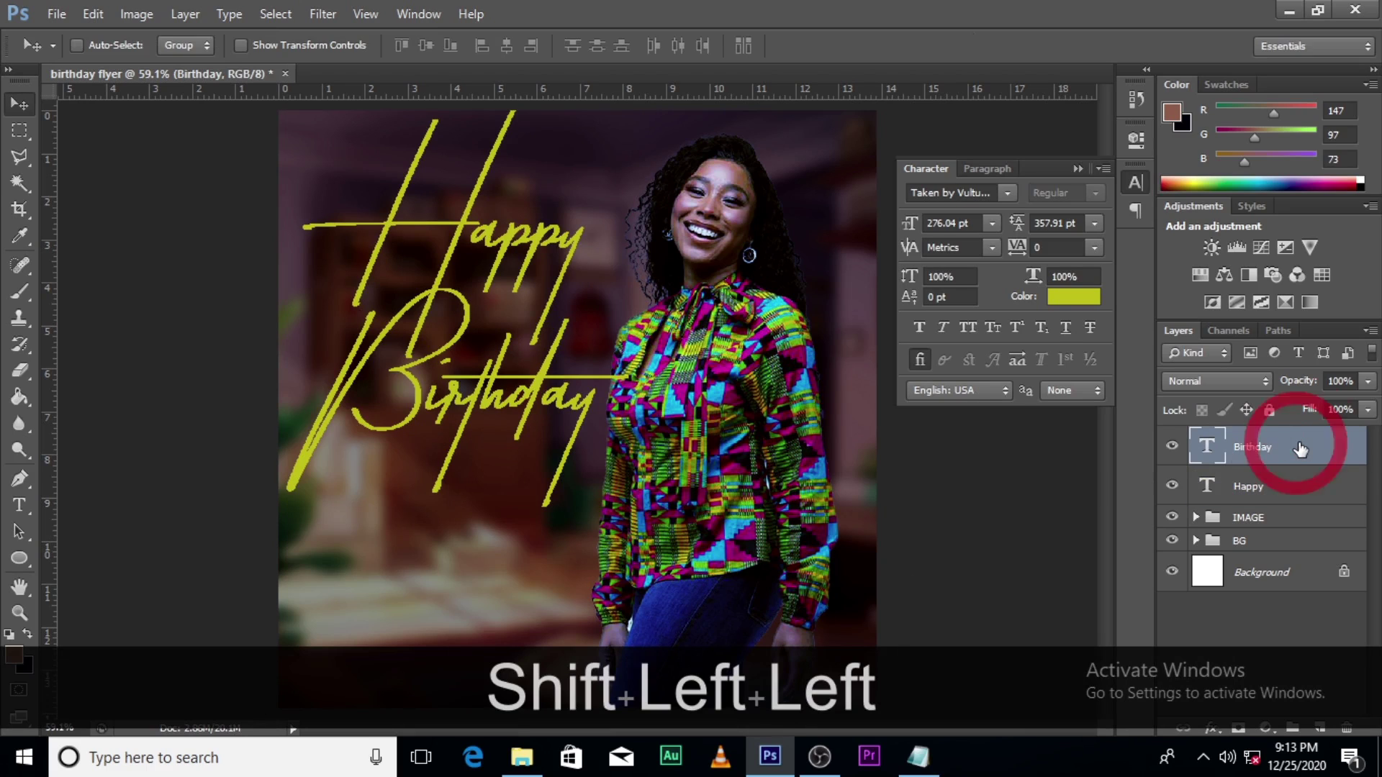
key("Left")
key("Left")
key("Left")
key("Left")
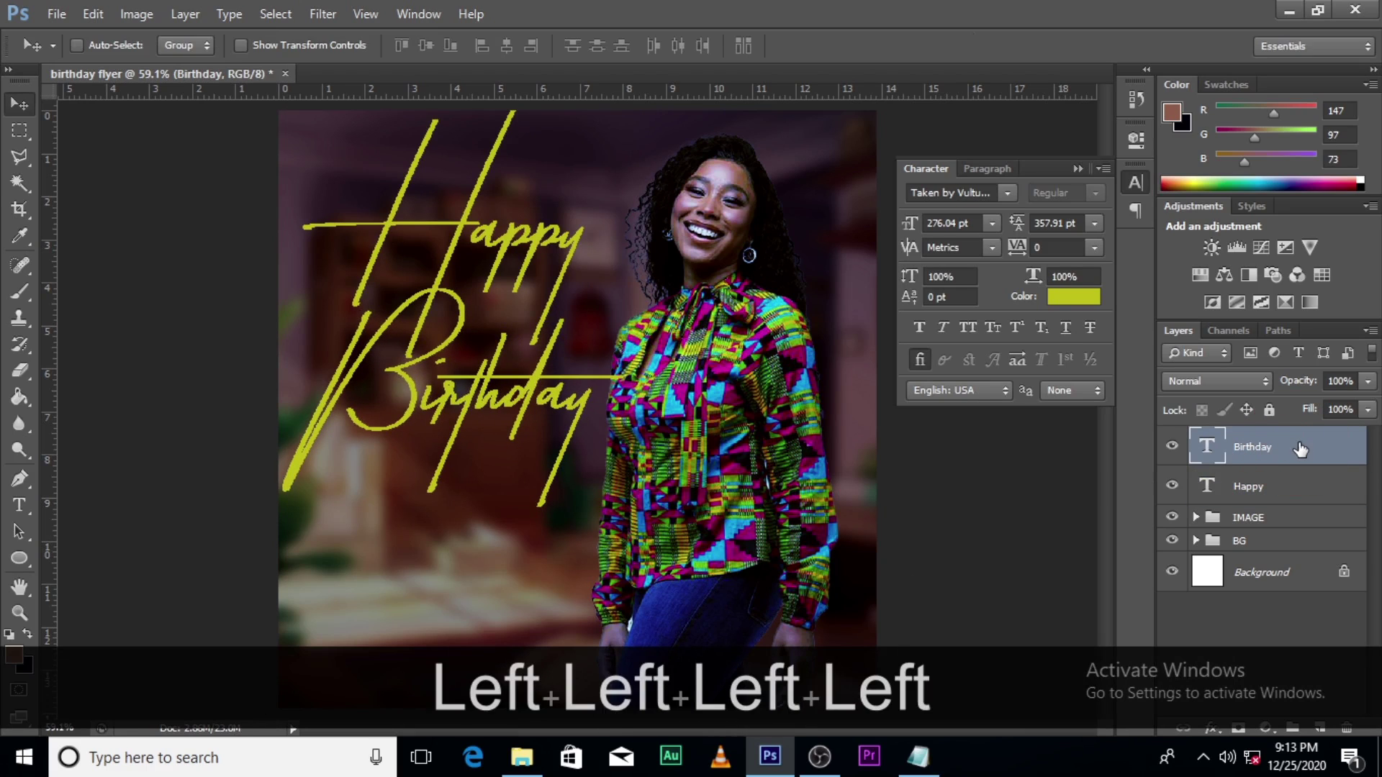
key("Up")
key("Up")
key("Up")
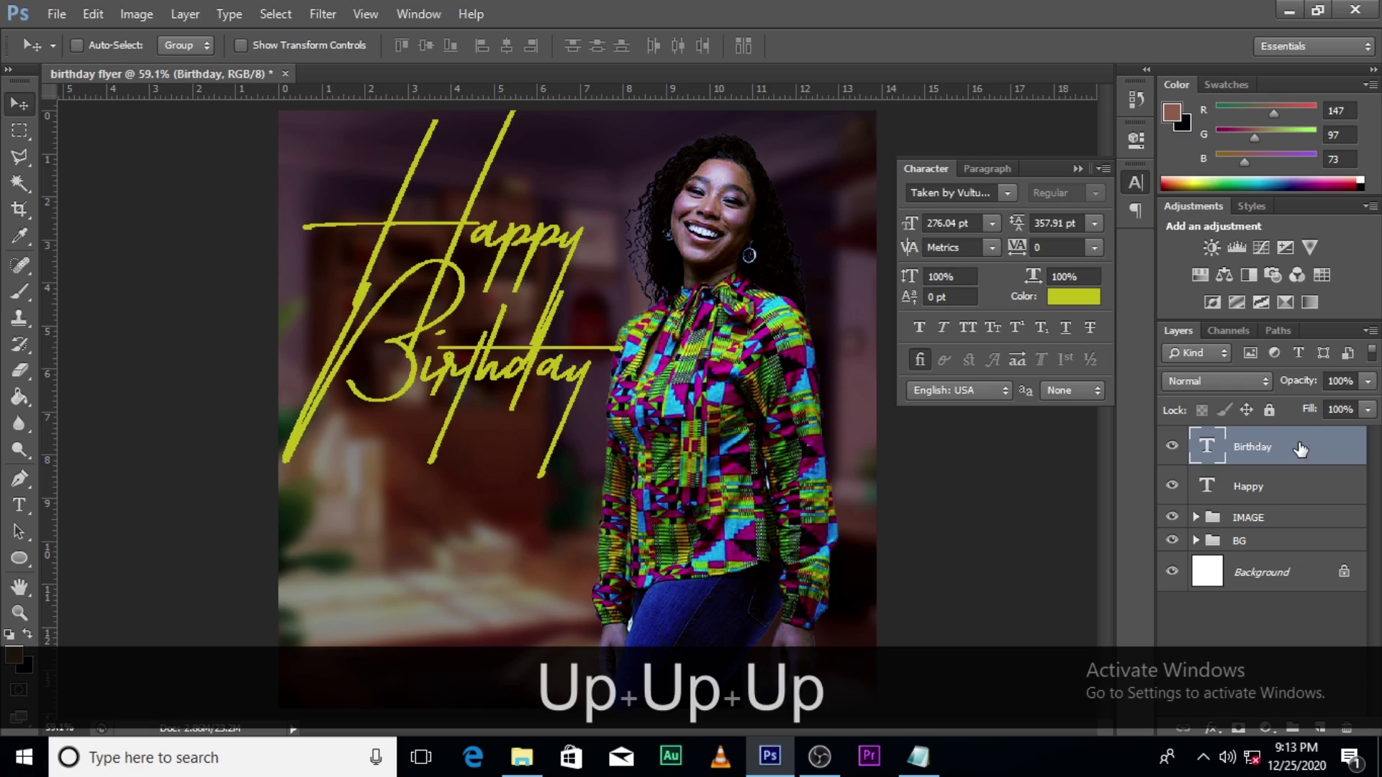
key("Up")
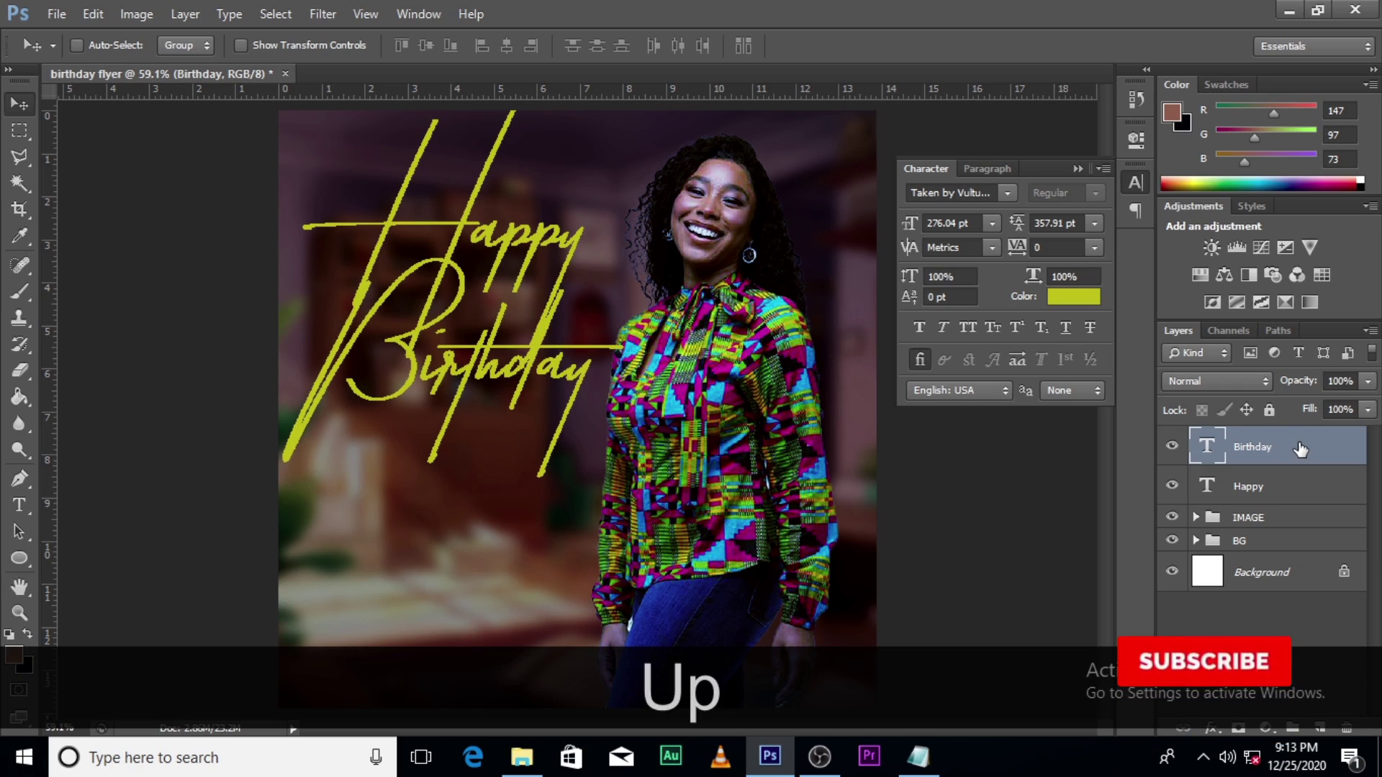
left_click(1263, 483)
left_click(1252, 445)
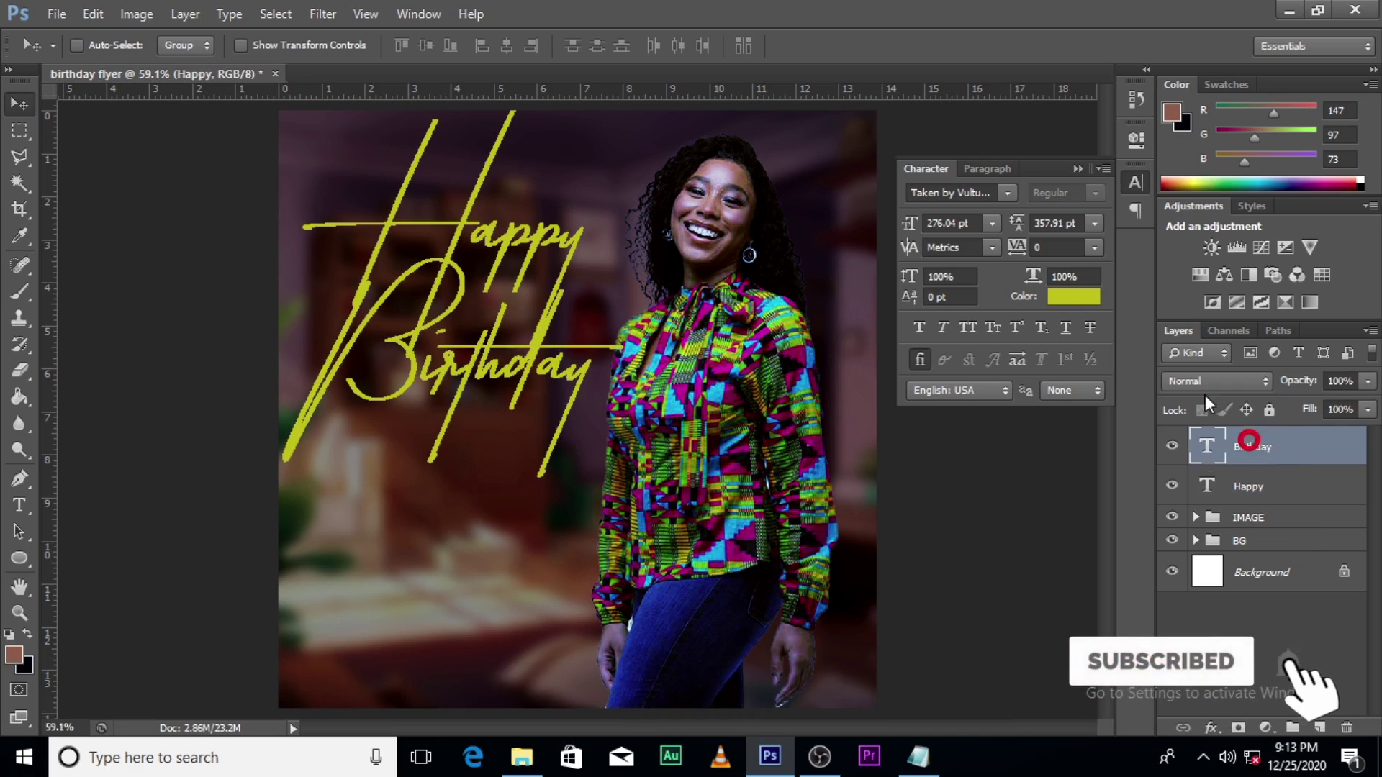
left_click(1070, 295)
Step: Replace the yellow hex value with d90744 to colour Birthday crimson
double_click(1272, 384)
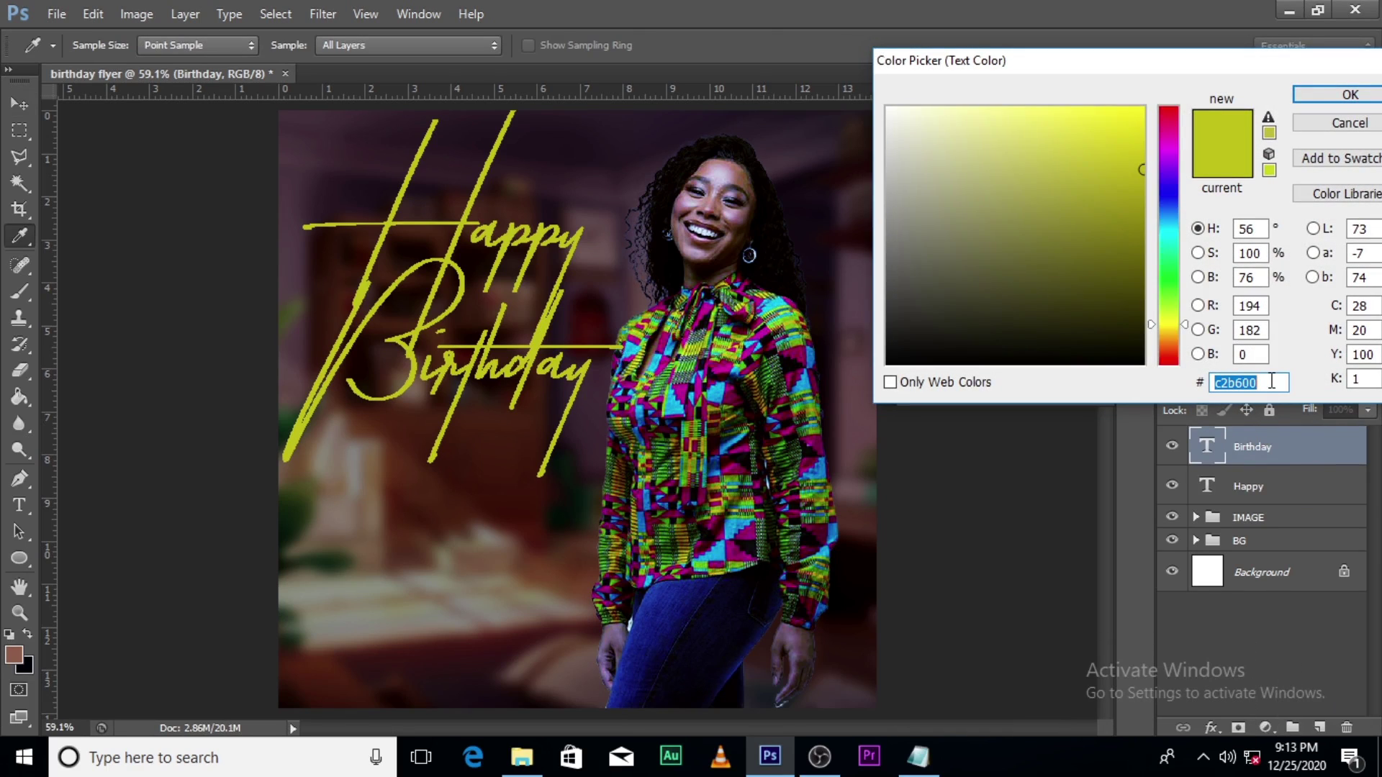
key("BackSpace")
key("BackSpace")
key("BackSpace")
type("d")
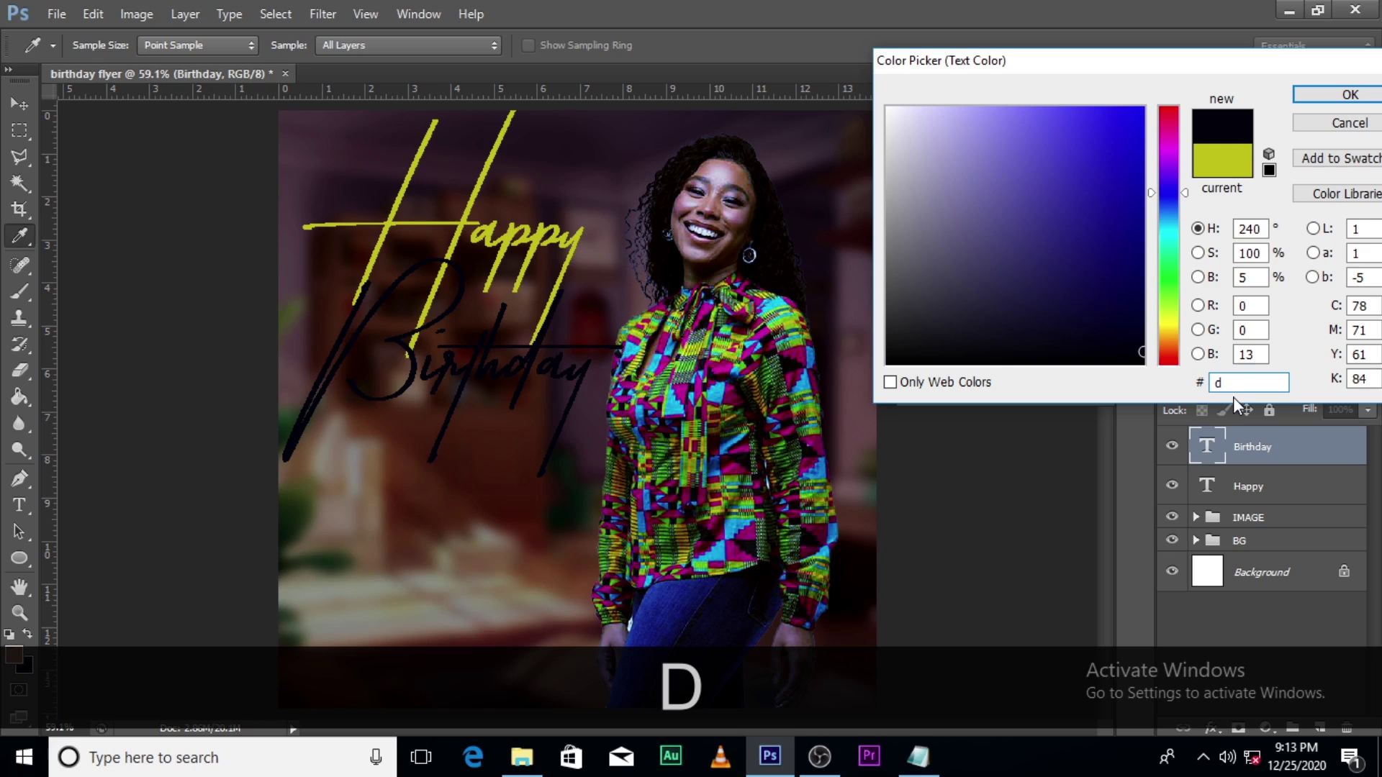
type("9")
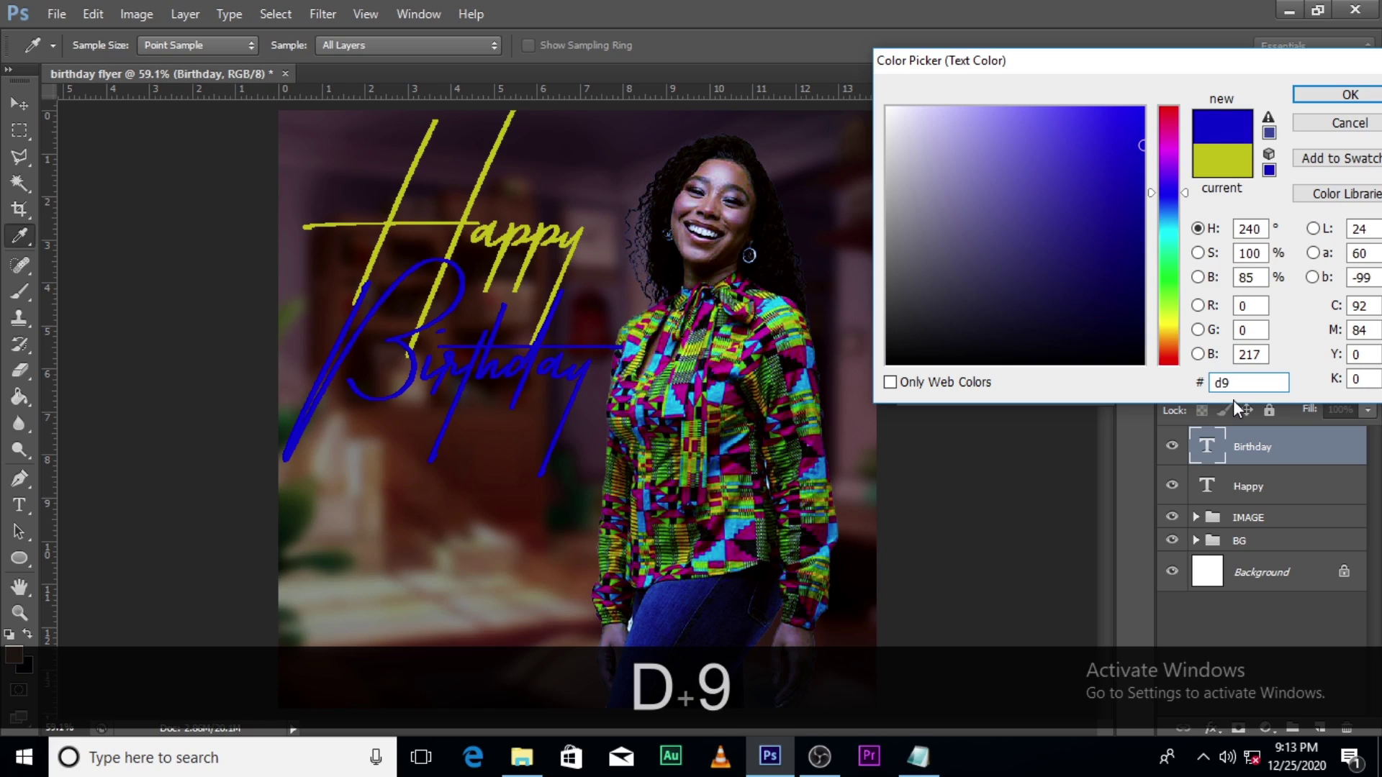
type("0")
type("744")
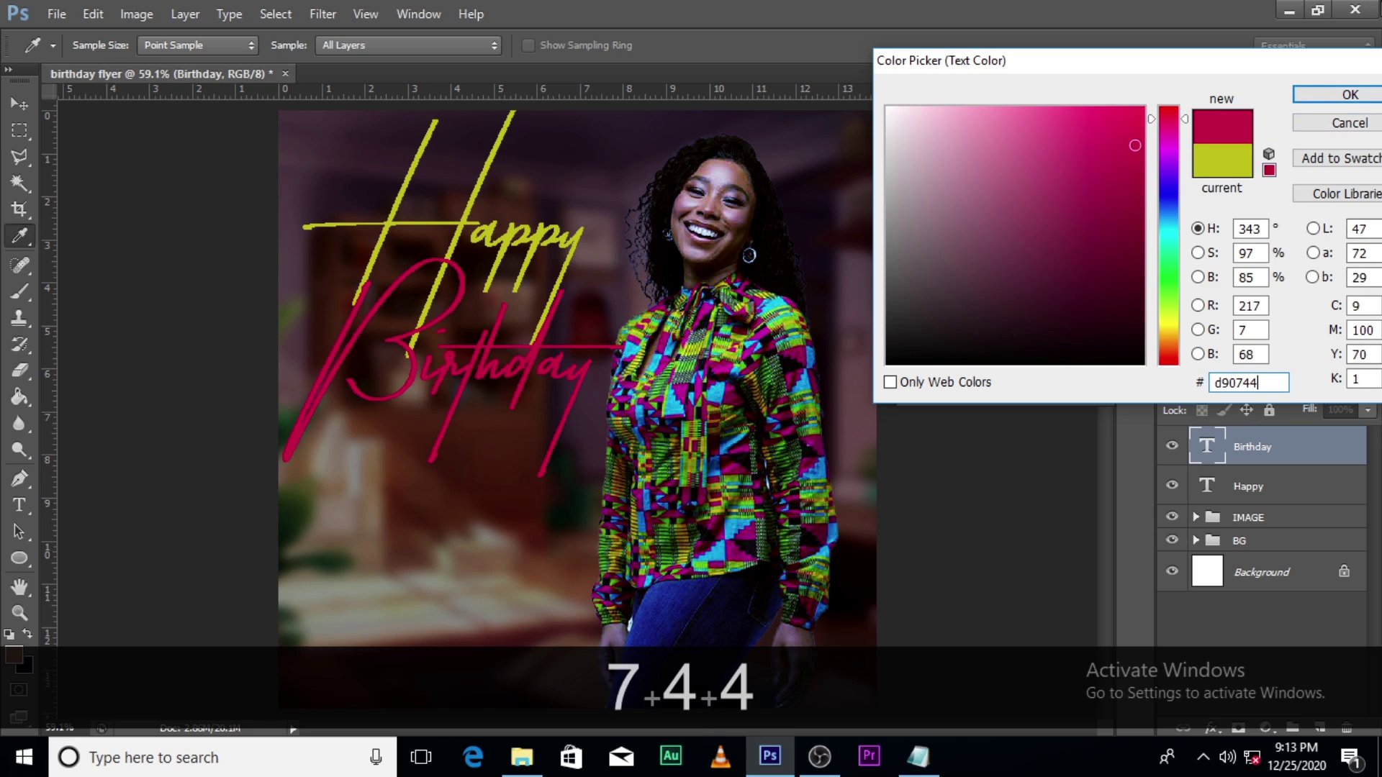
left_click(1302, 98)
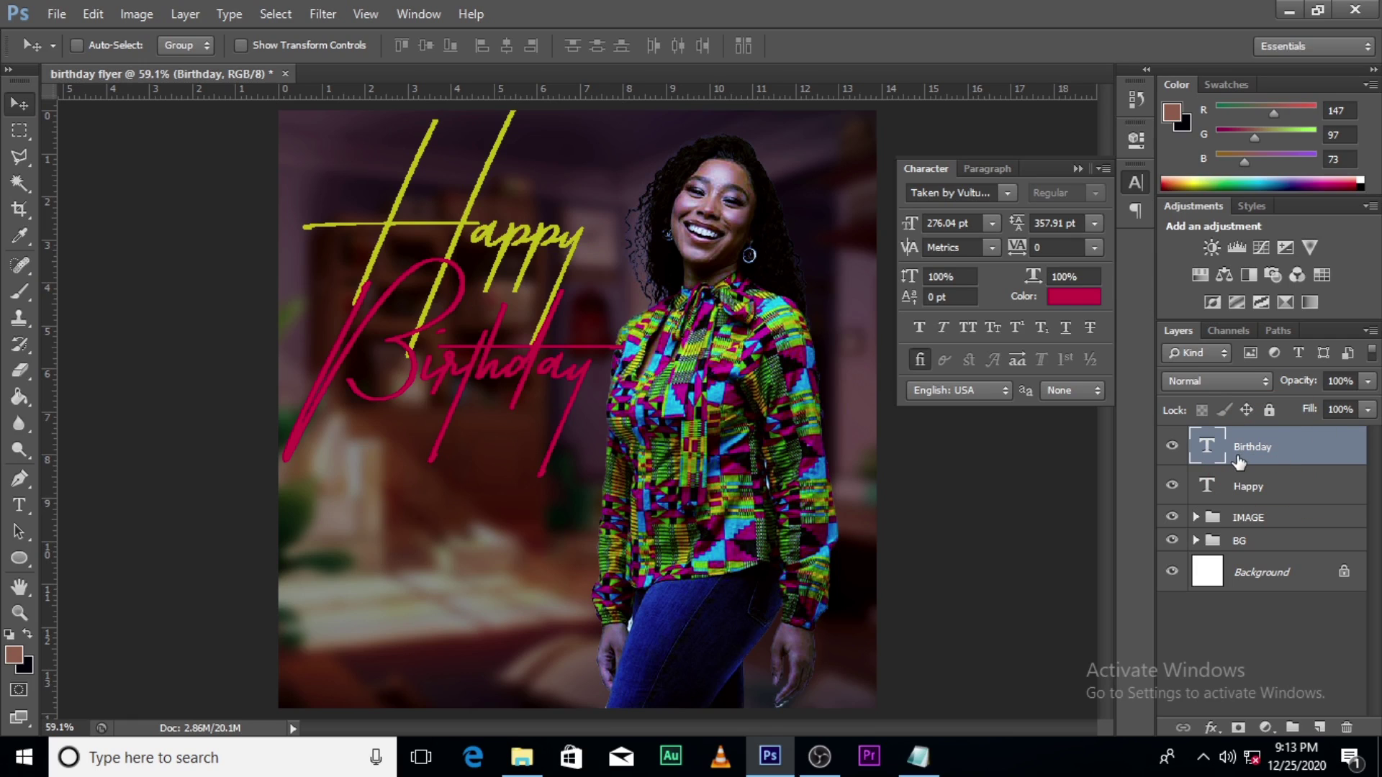
Step: Give the Birthday layer a Drop Shadow with a 16 px size
double_click(1340, 461)
left_click(817, 499)
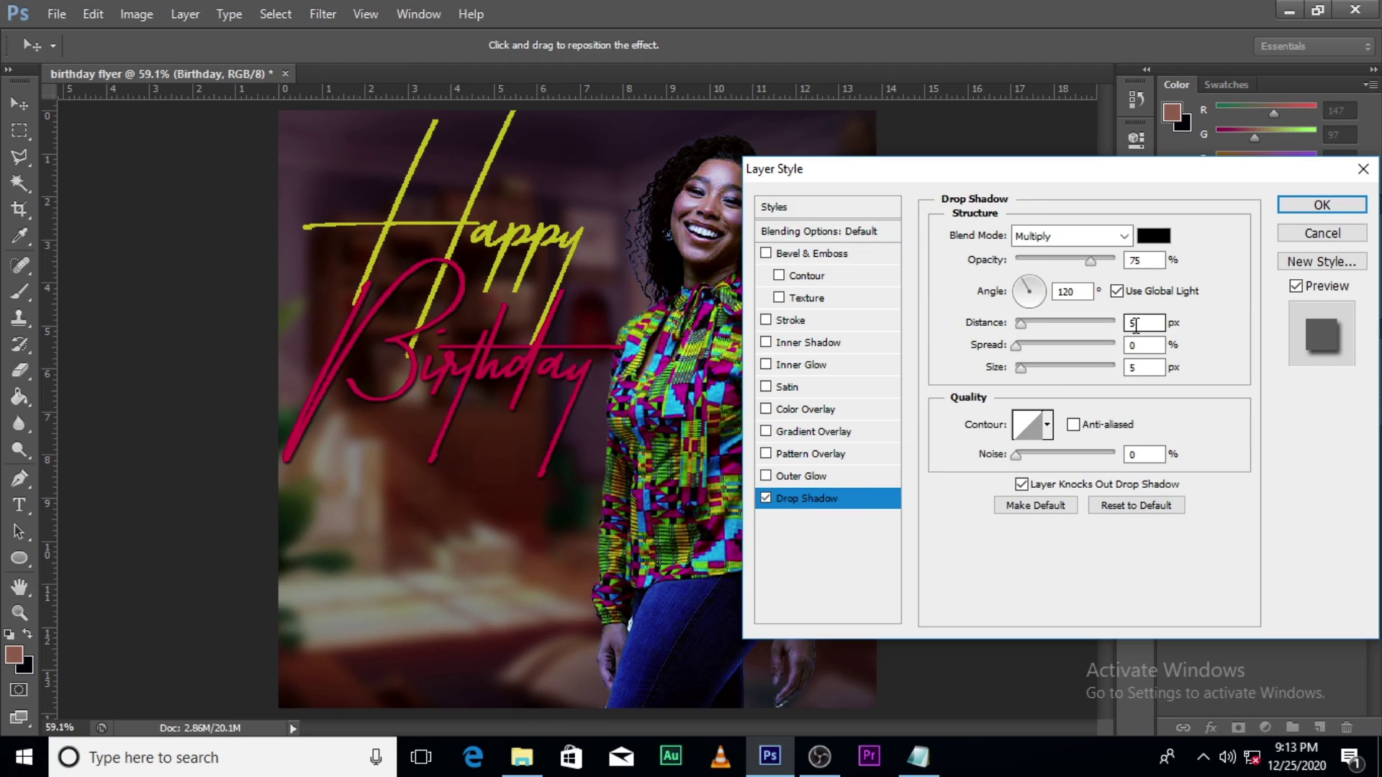
left_click(1142, 367)
type("16")
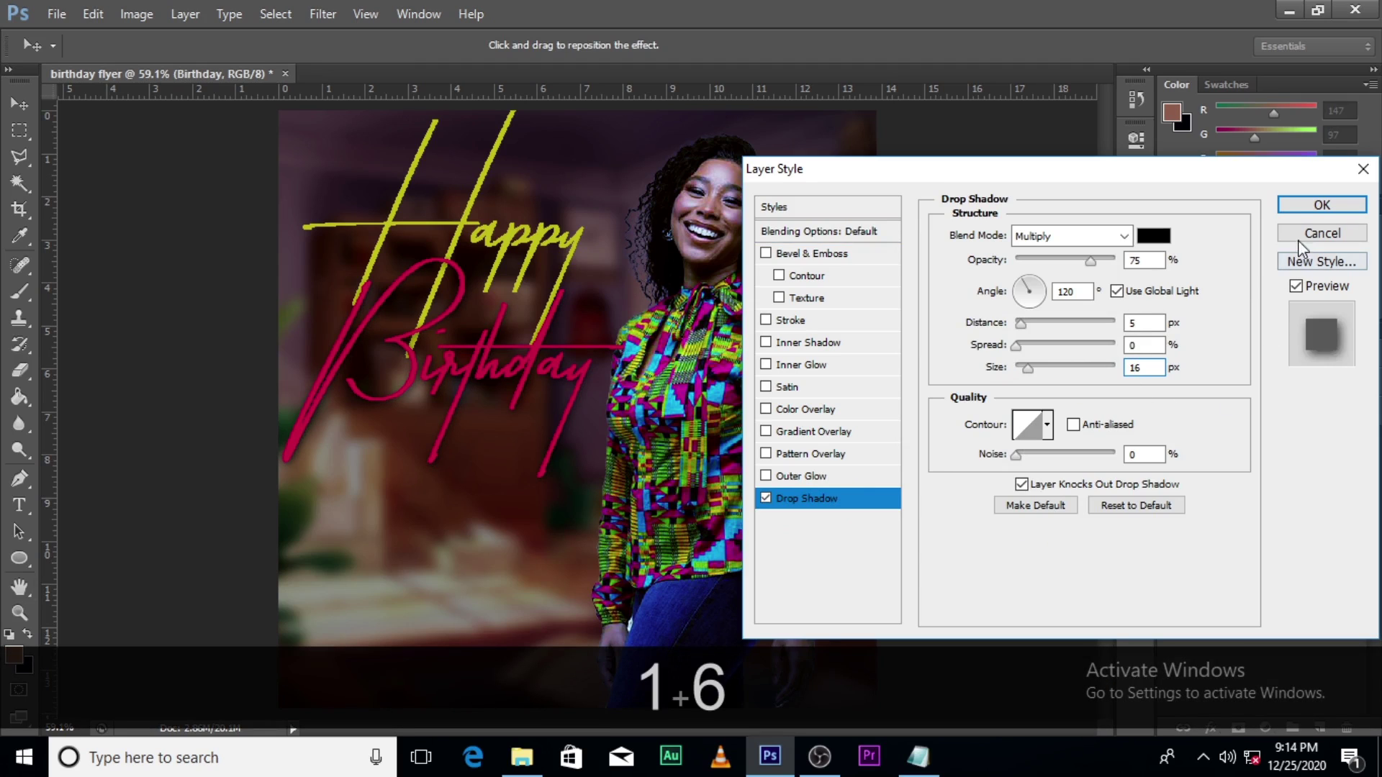
left_click(1322, 205)
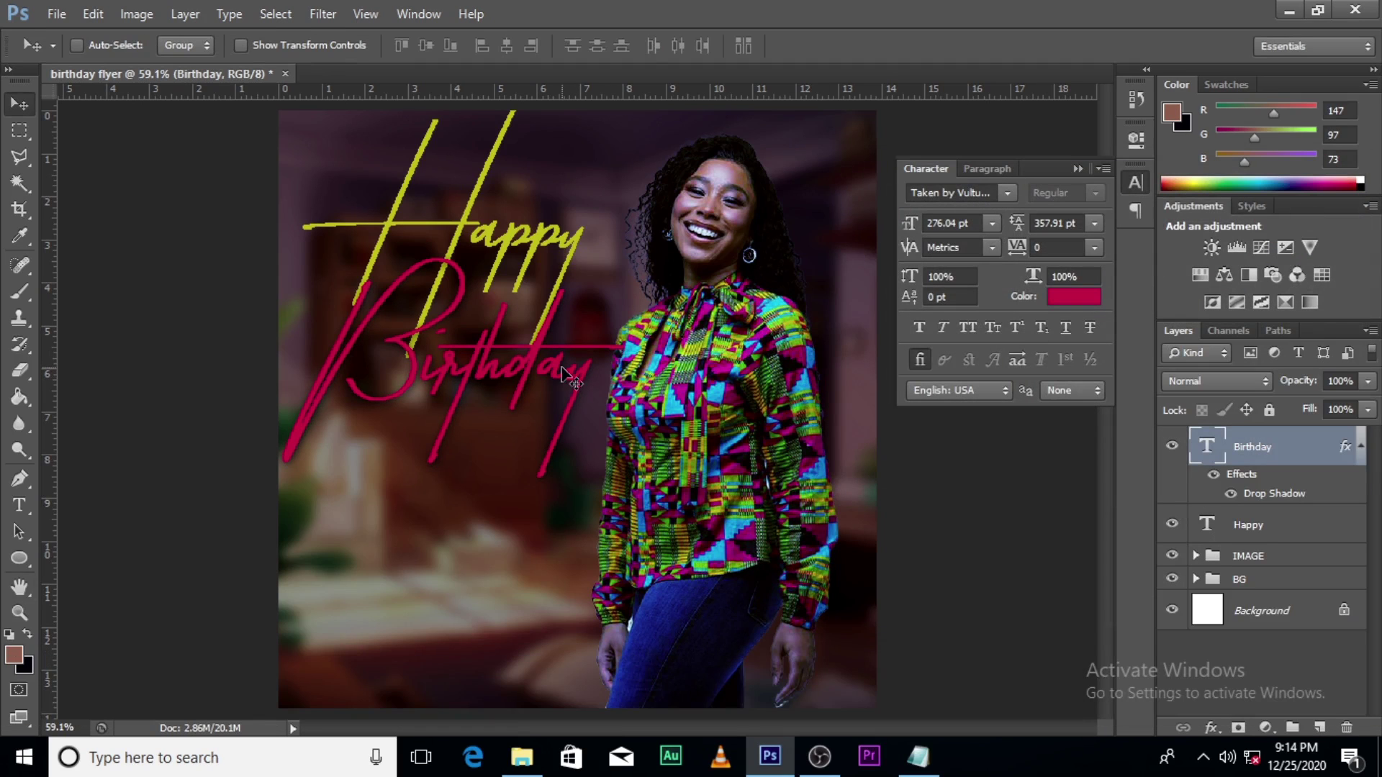
Step: Zoom in to inspect the shadow, fit the flyer back, and collapse the character panel and effects list
key("ctrl+equal")
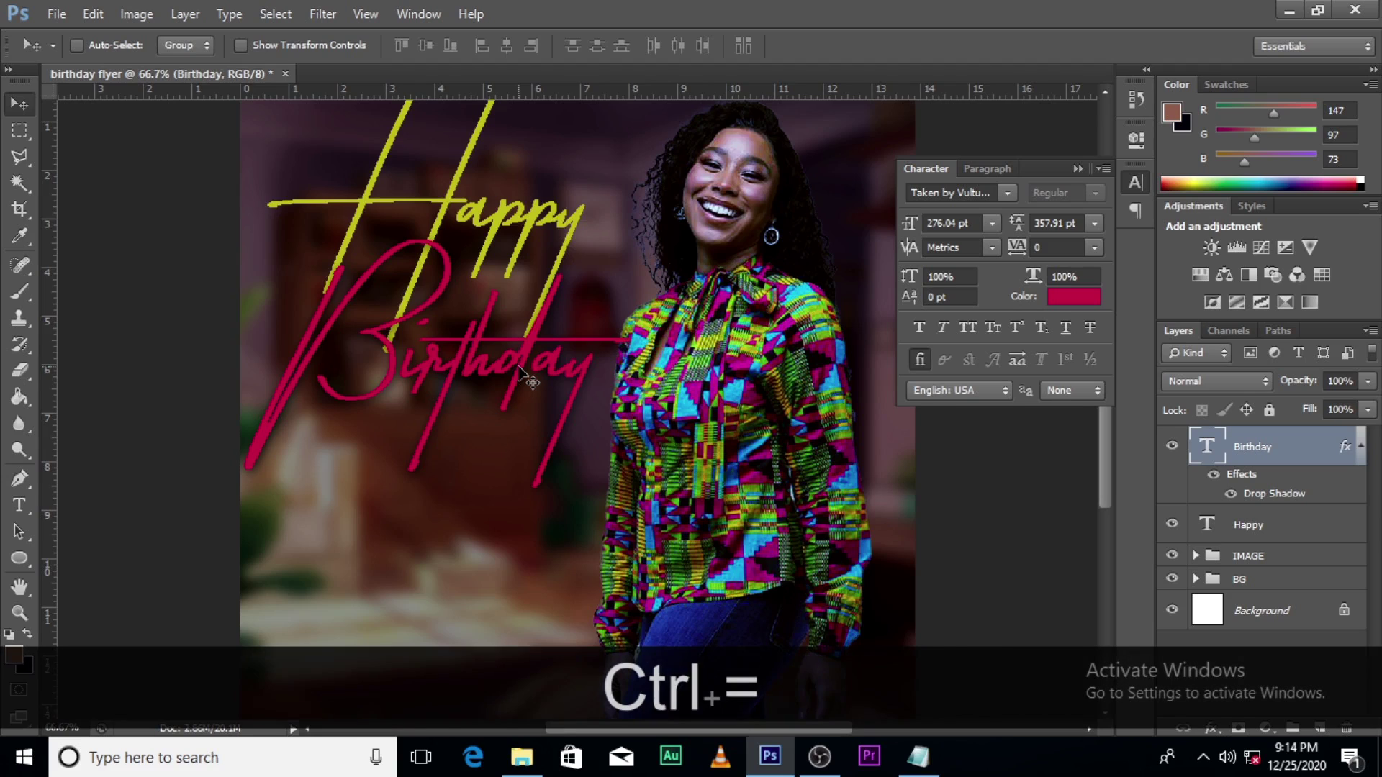
key("ctrl+equal")
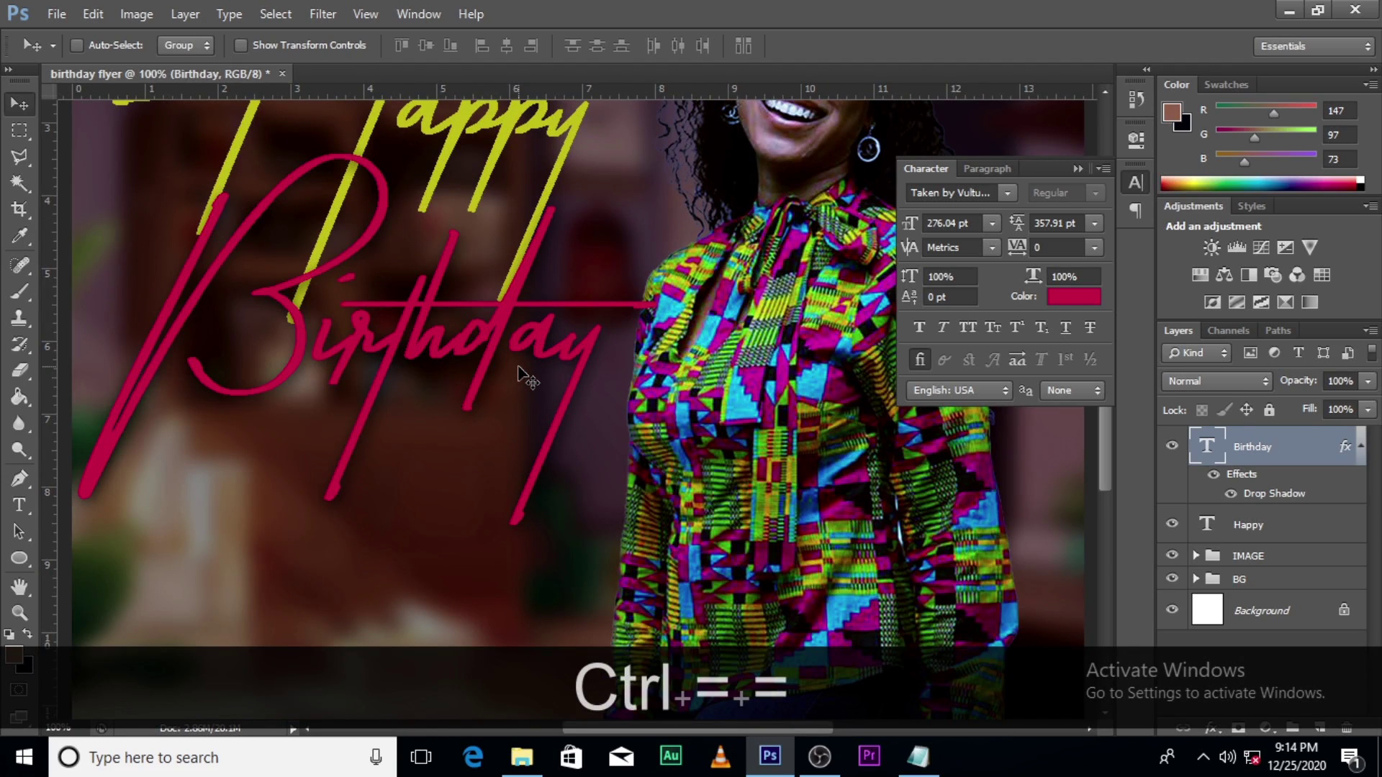
key("ctrl+0")
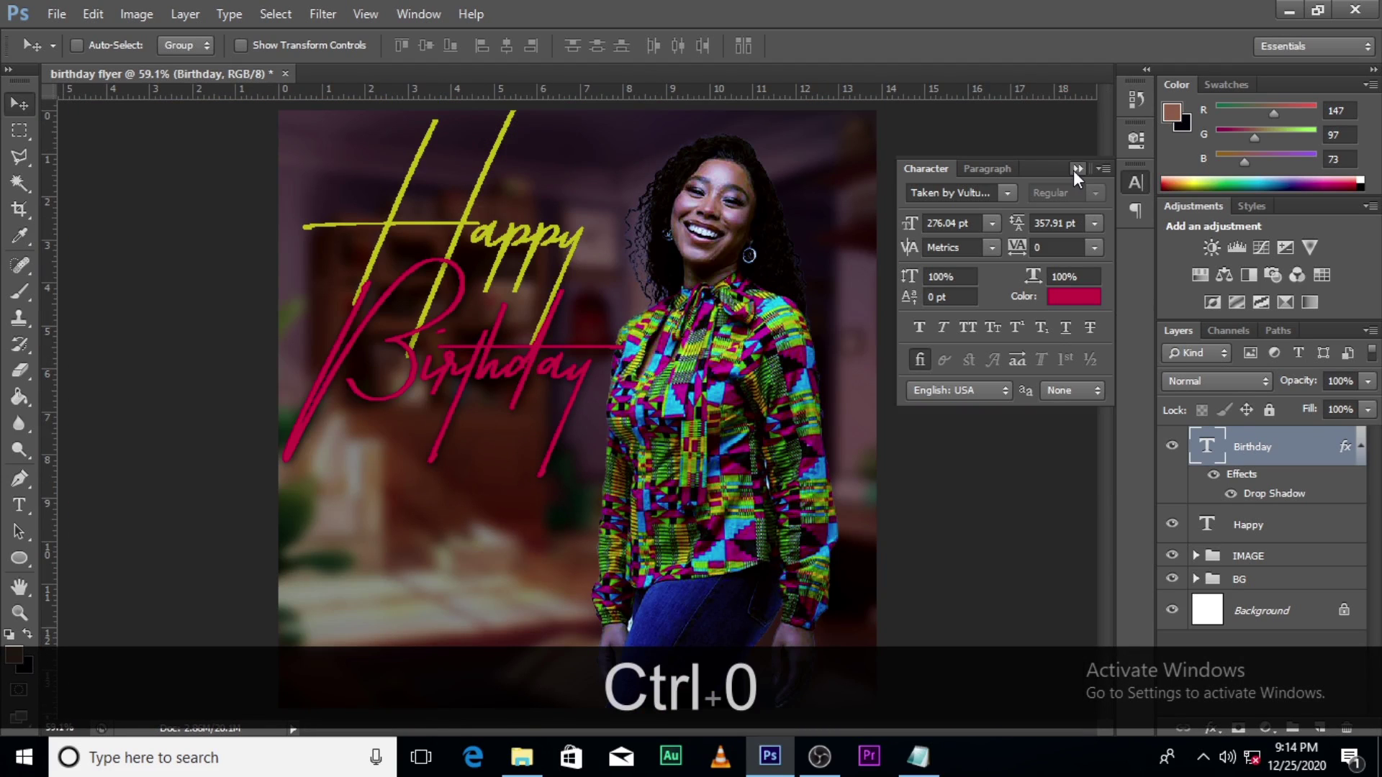
left_click(1076, 169)
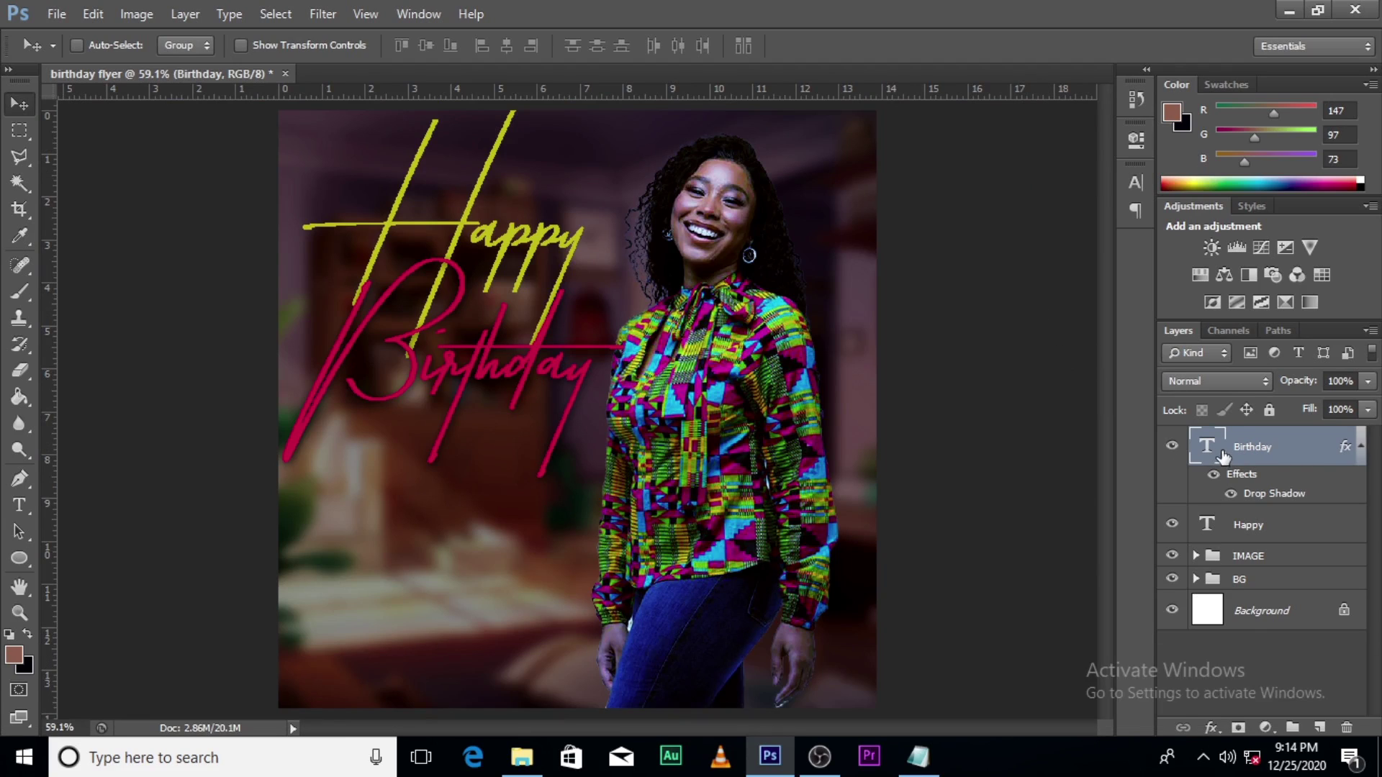
left_click(1361, 449)
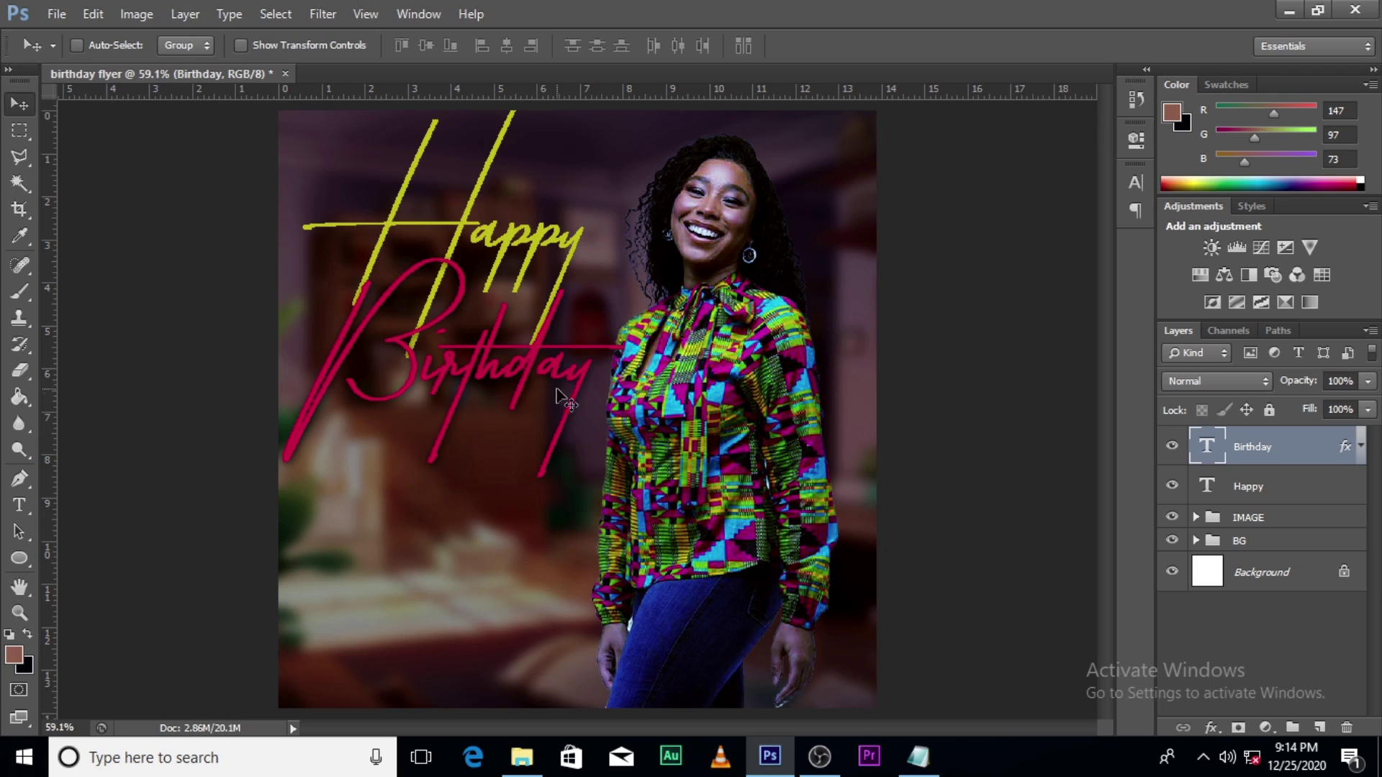
Step: Drag vertical guides to the flyer's left edge, near its centre, and midway between
left_click_drag(60, 382, 279, 372)
left_click_drag(48, 411, 597, 391)
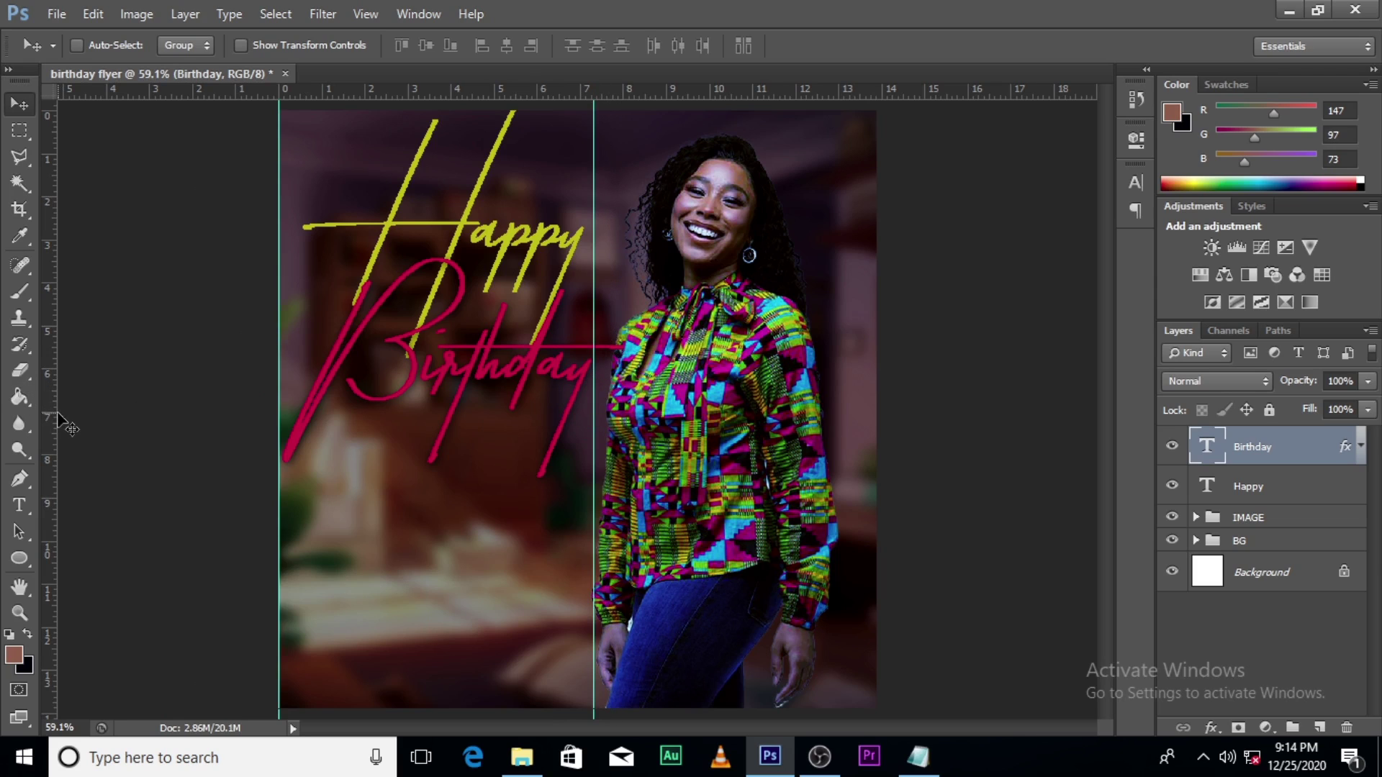
left_click_drag(53, 414, 439, 387)
Step: Select Happy with Birthday and start a new text layer in the lower left with the Type tool
left_click(1207, 498, "shift")
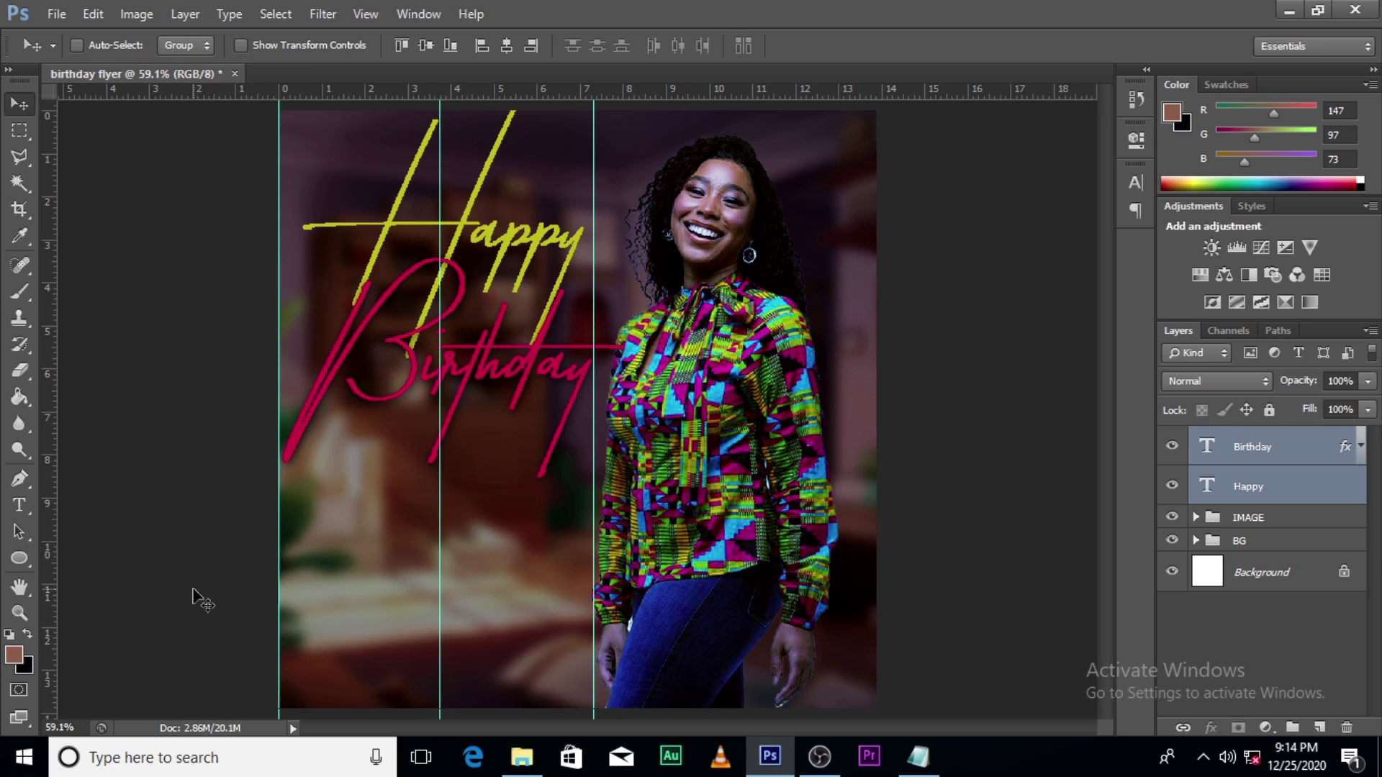
key("t")
left_click(320, 536)
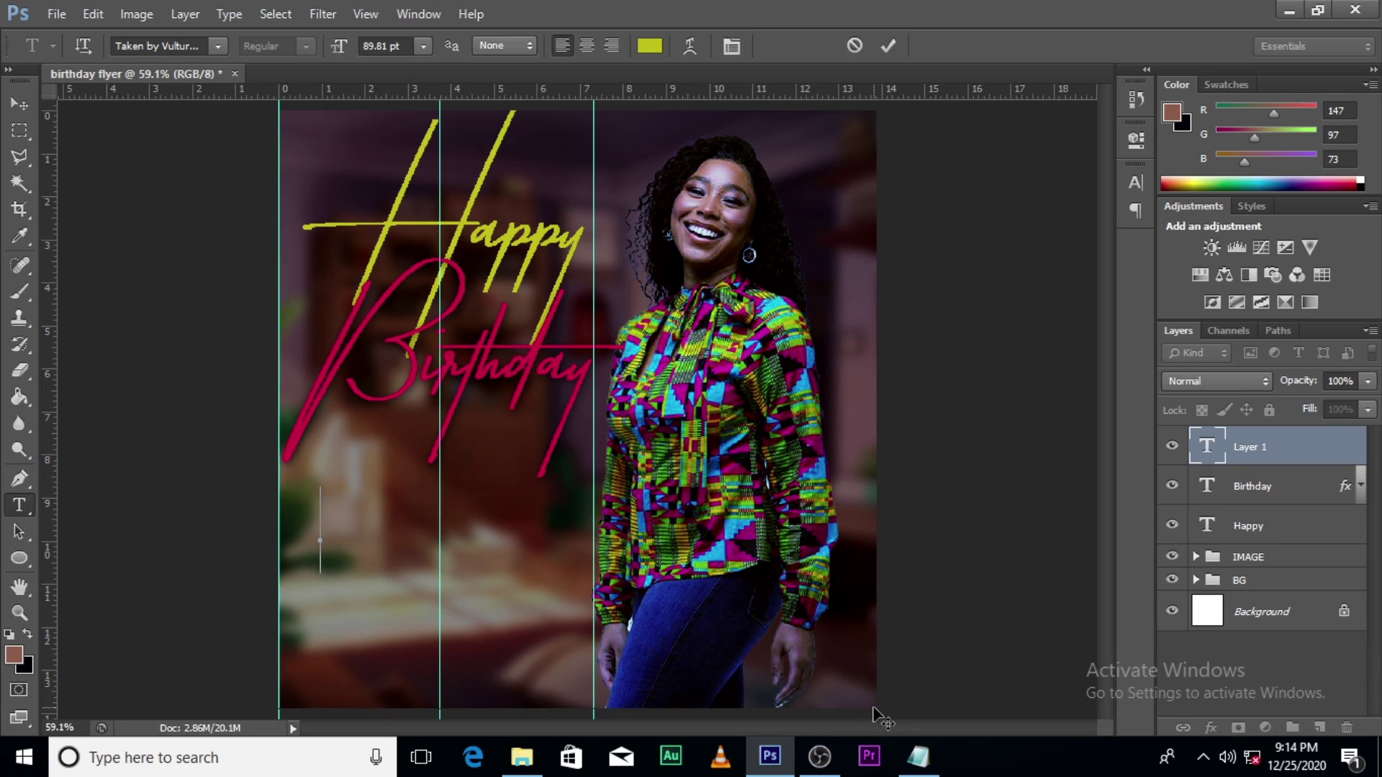
Step: Type the celebrant's full name in capitals and commit it
key("shift")
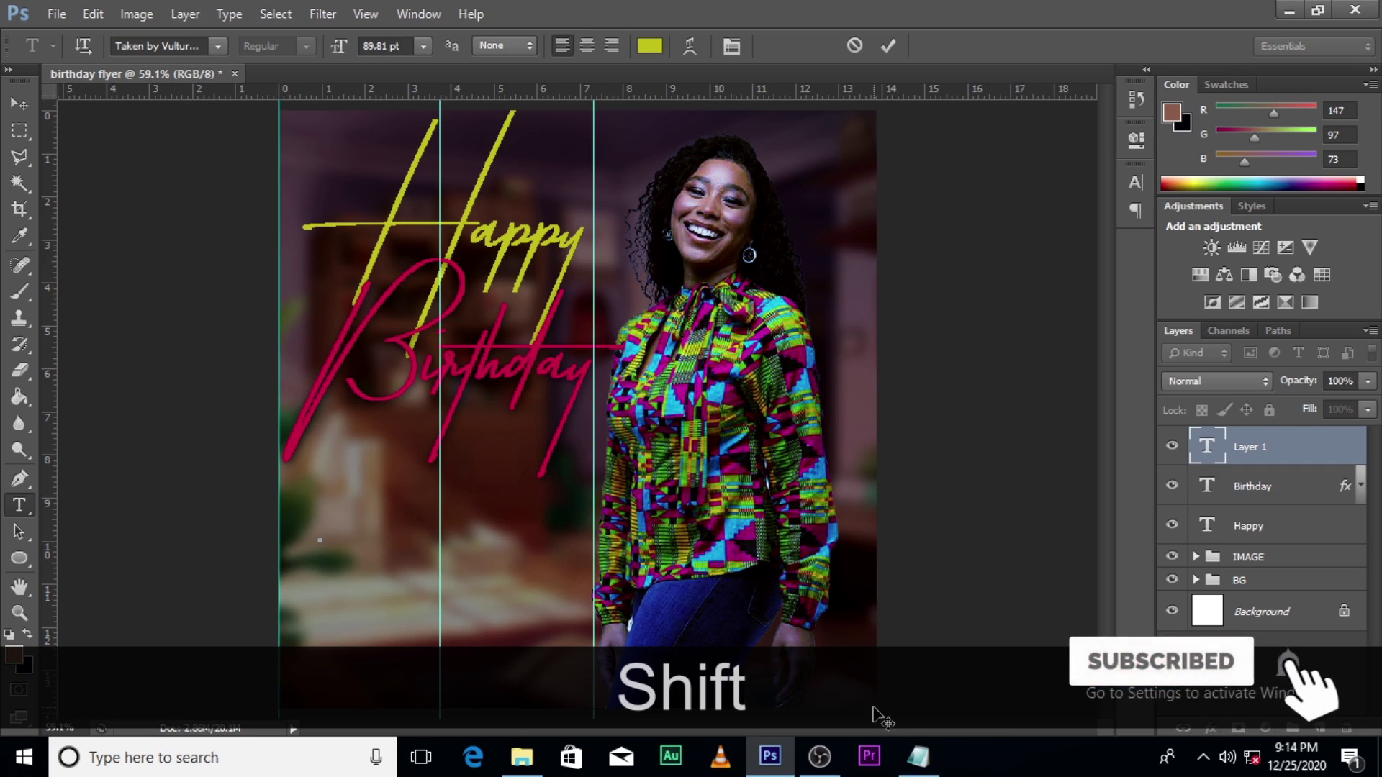
key("Caps_Lock")
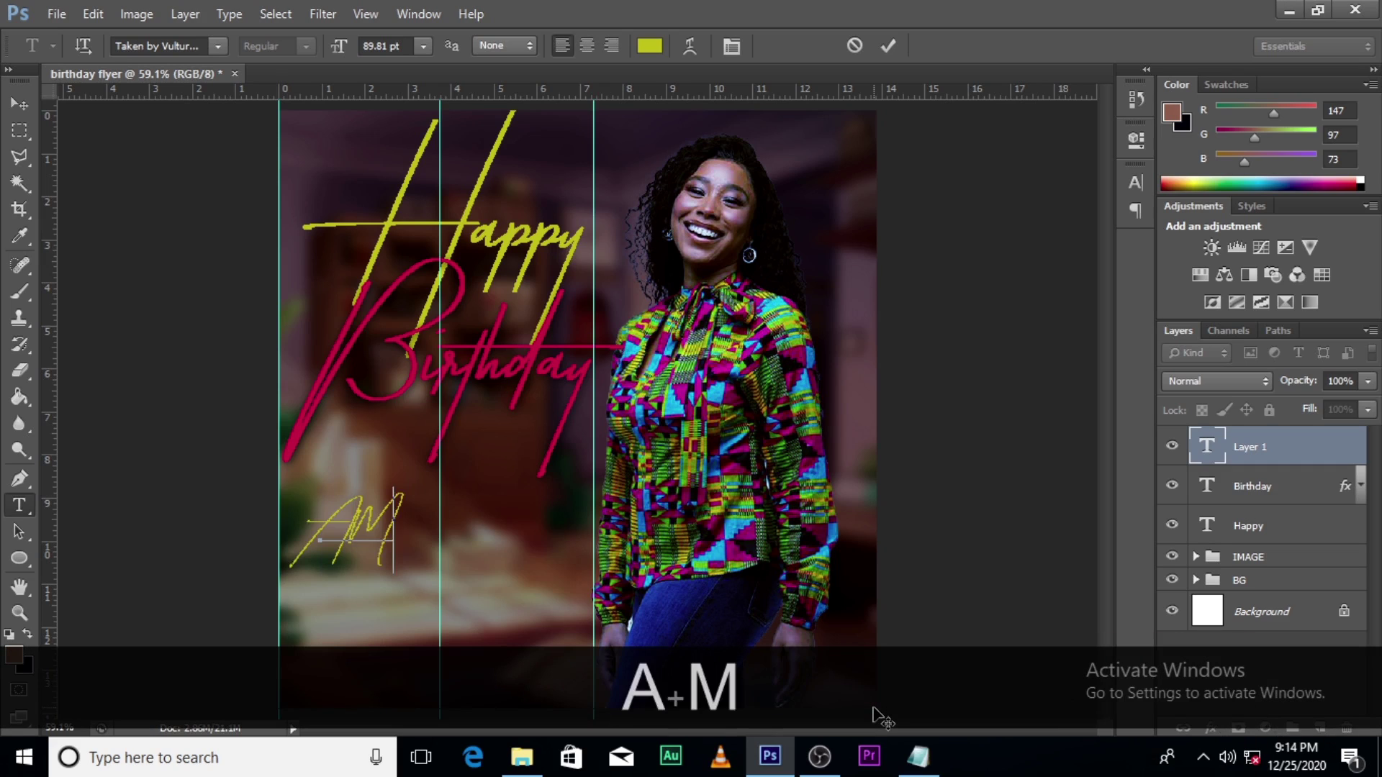
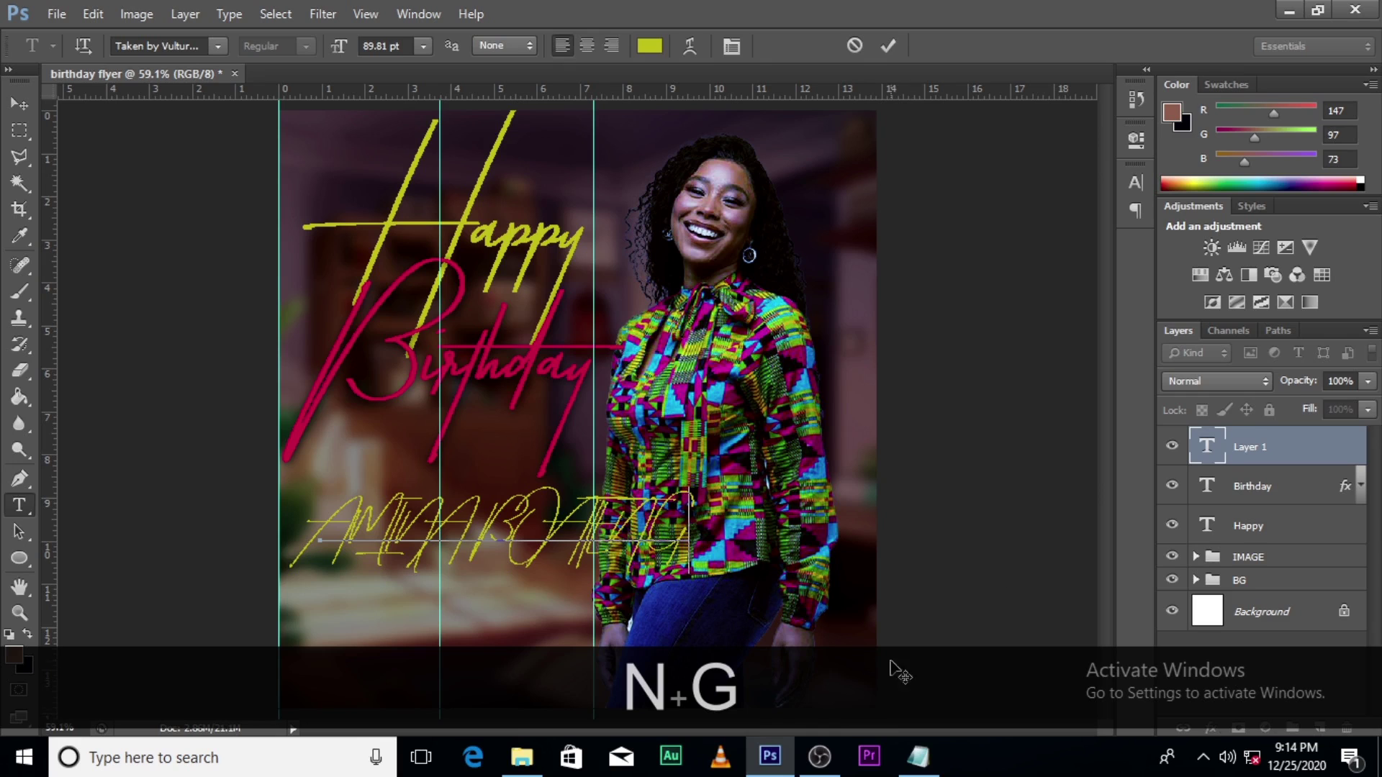
left_click(1209, 443)
Step: Set the name's font to Arial from the Character panel font list
left_click(1137, 183)
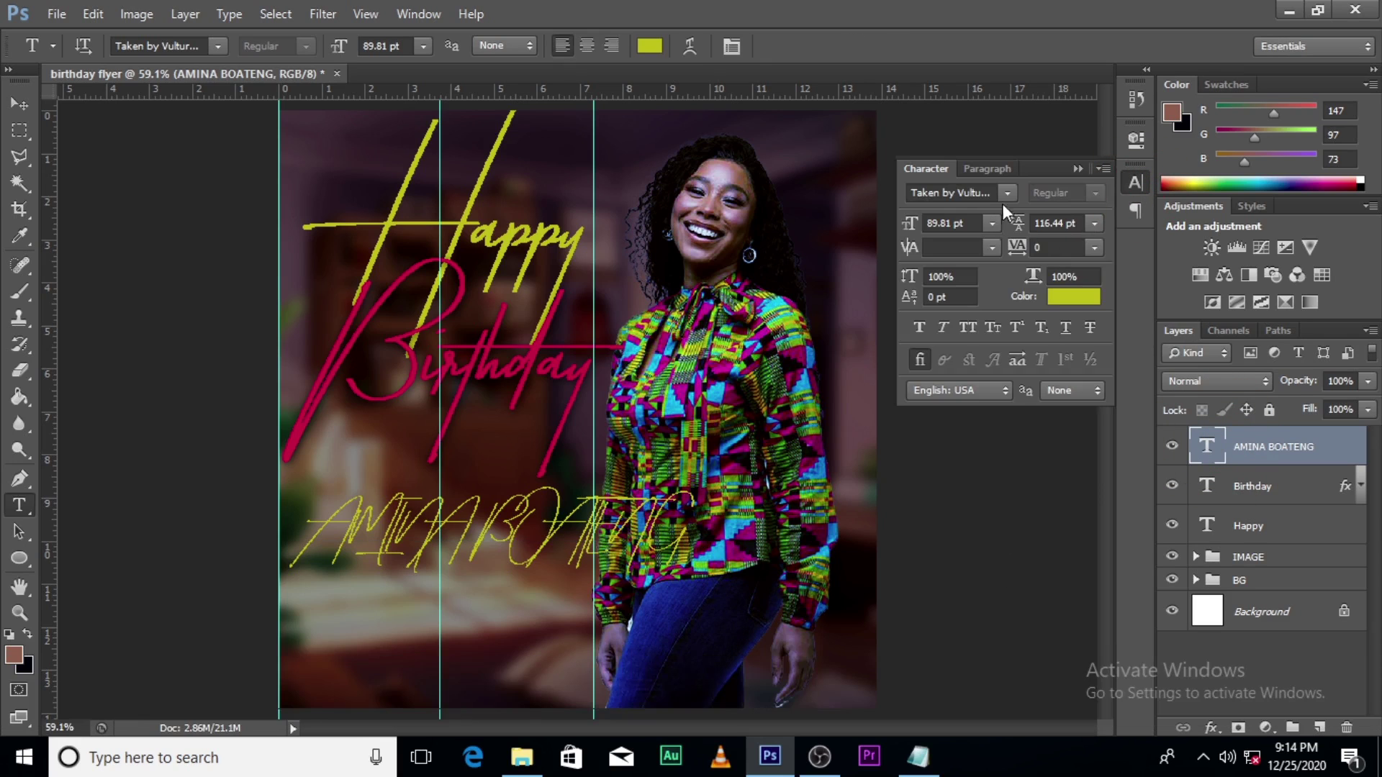
left_click(1007, 193)
left_click_drag(1227, 577, 1202, 223)
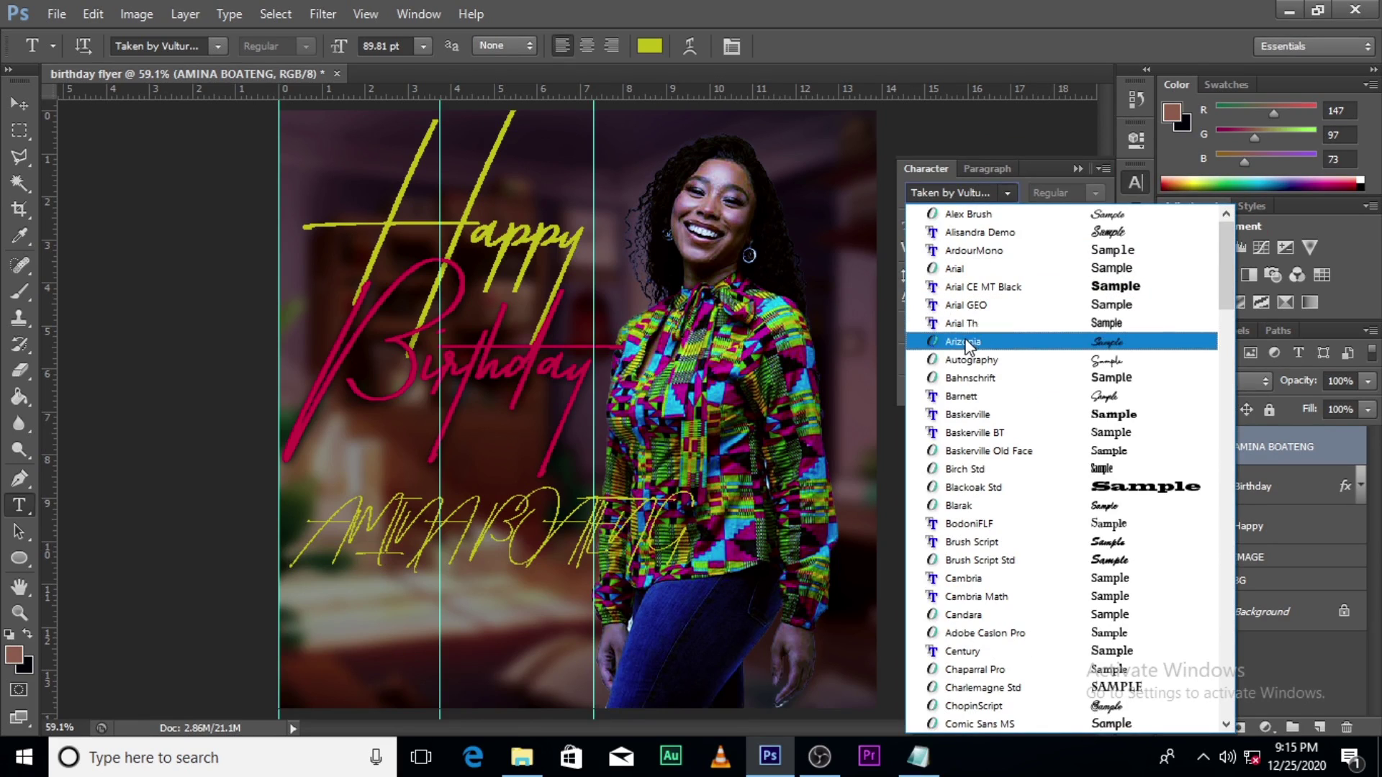
left_click(955, 269)
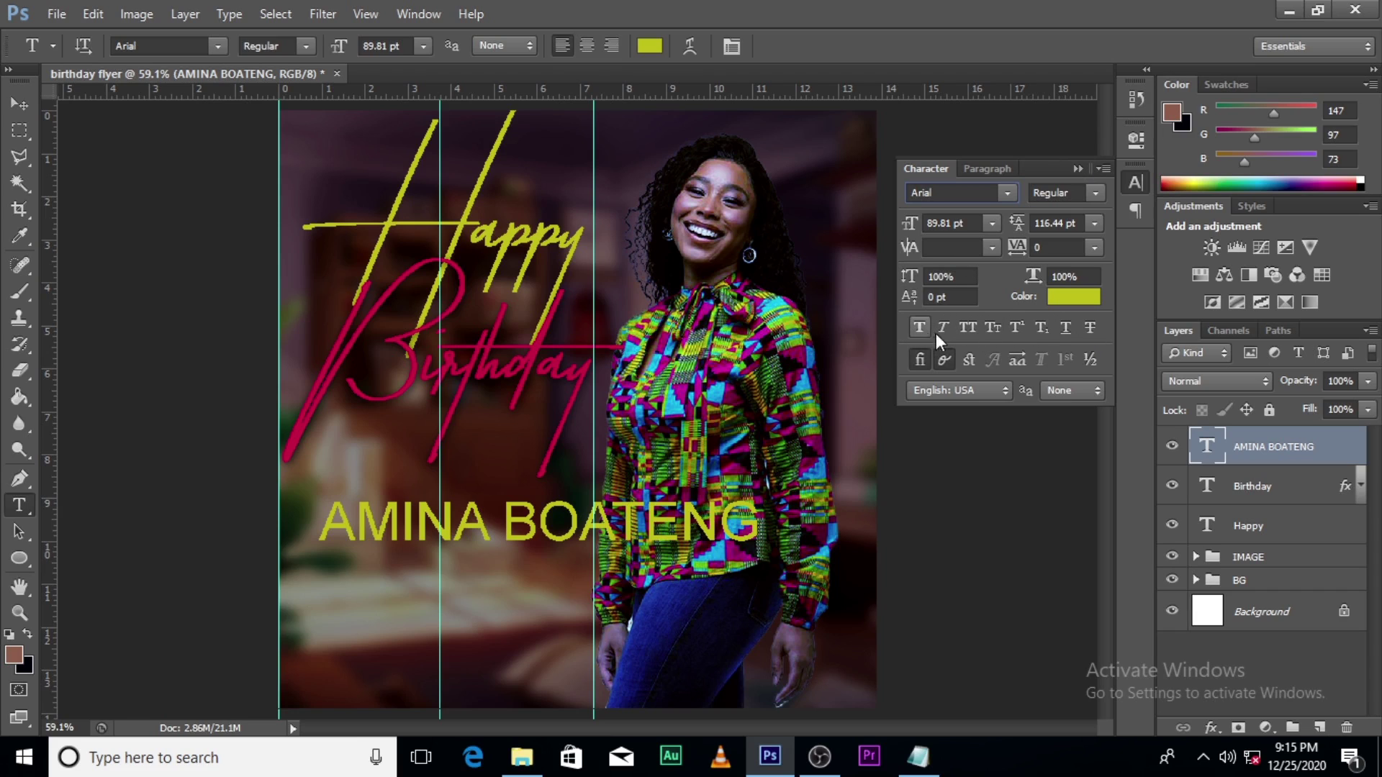
Step: Scale the name to about half size and move it left onto the middle guide under Birthday
left_click(1077, 169)
left_click(1251, 445)
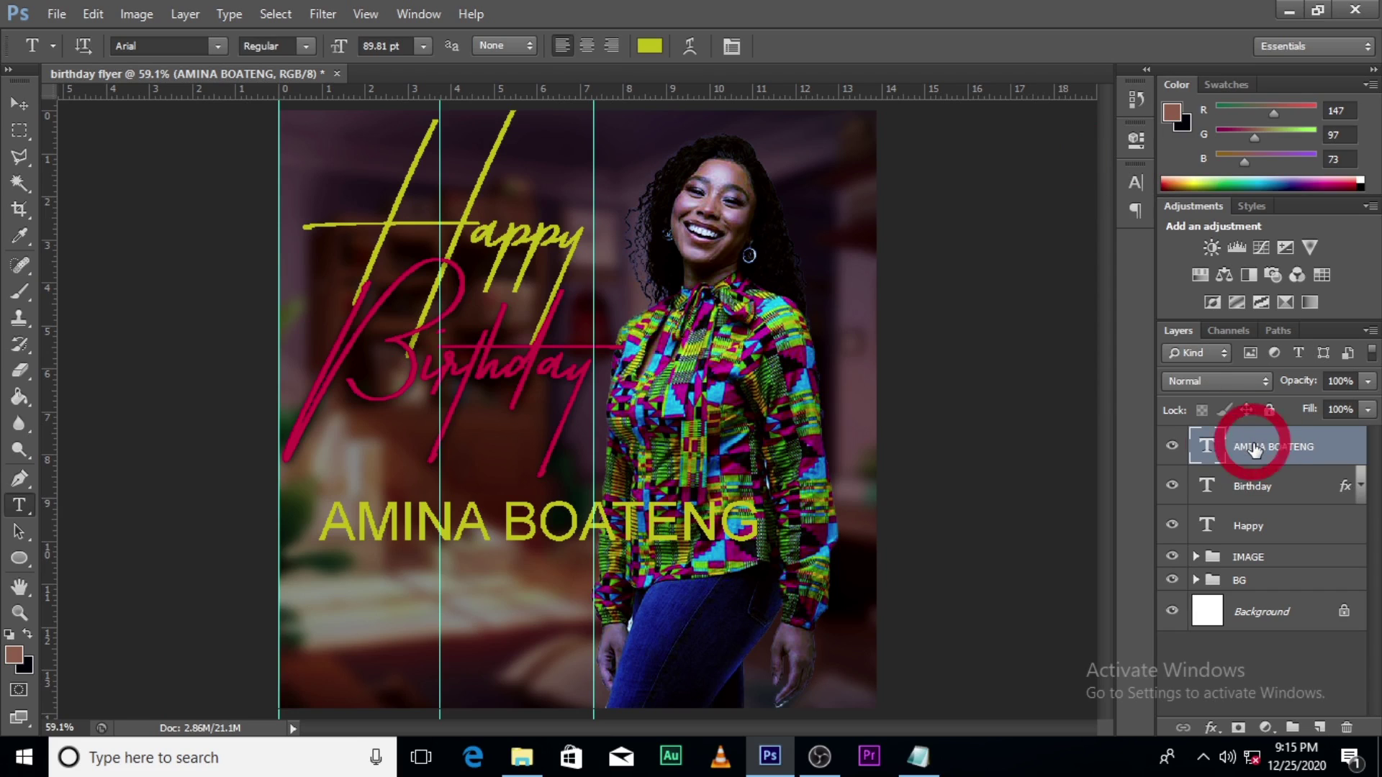
key("ctrl+t")
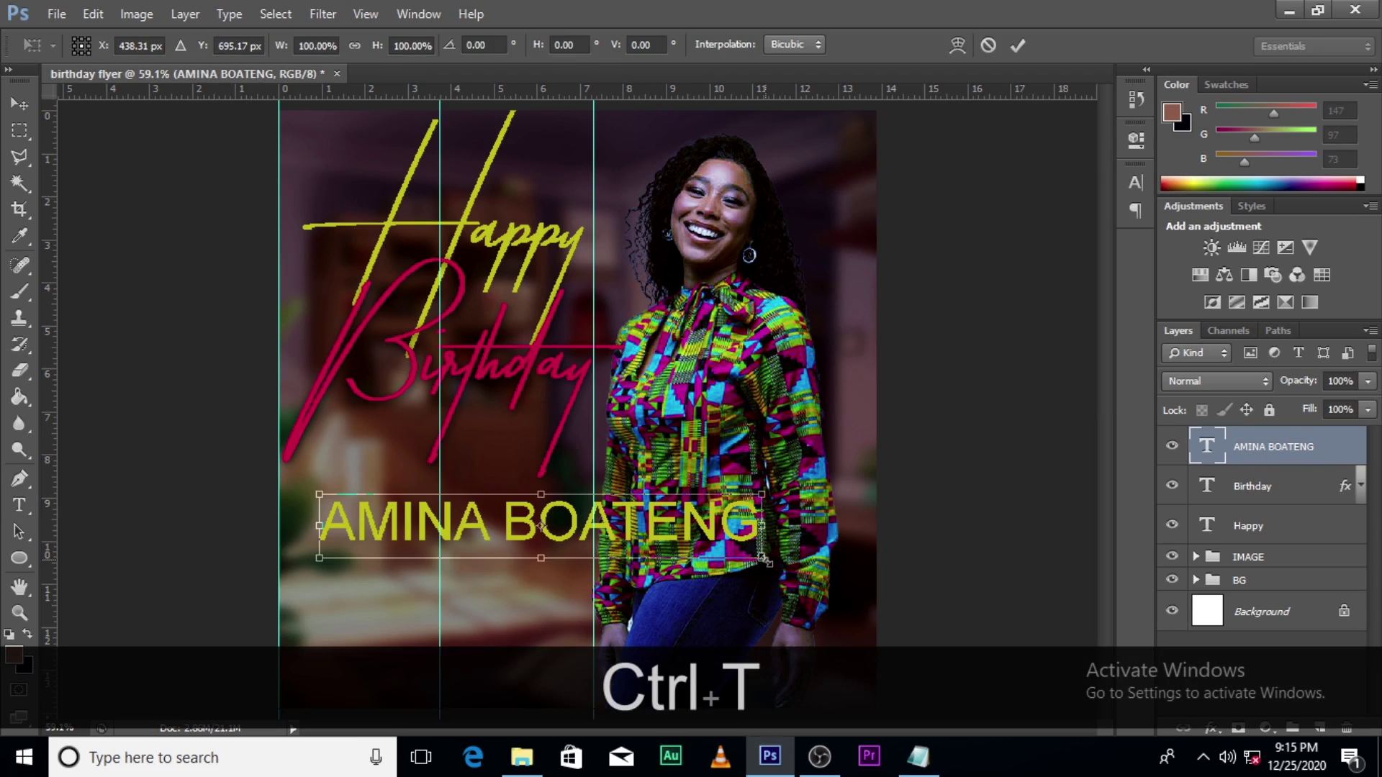
left_click_drag(765, 560, 650, 512)
key("alt+shift+Return")
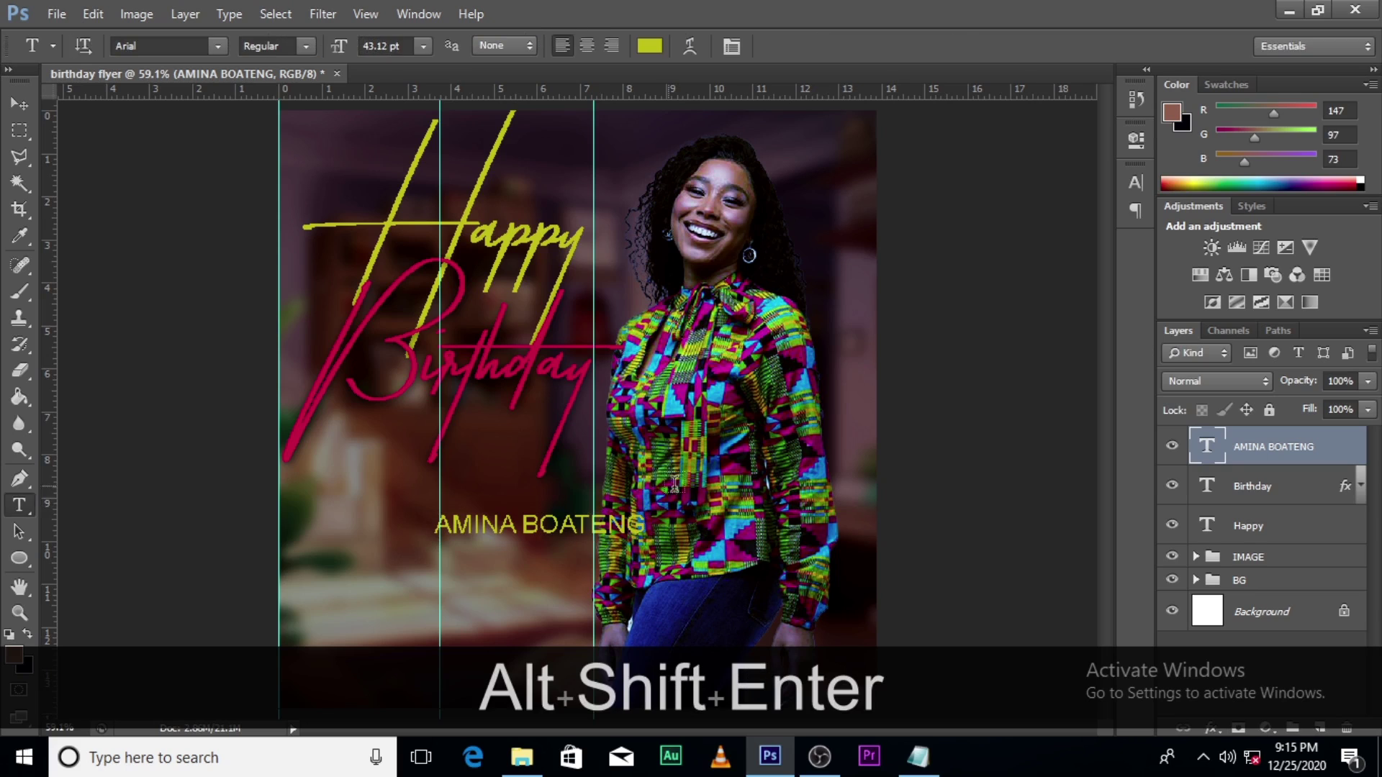
key("v")
left_click_drag(562, 525, 458, 508)
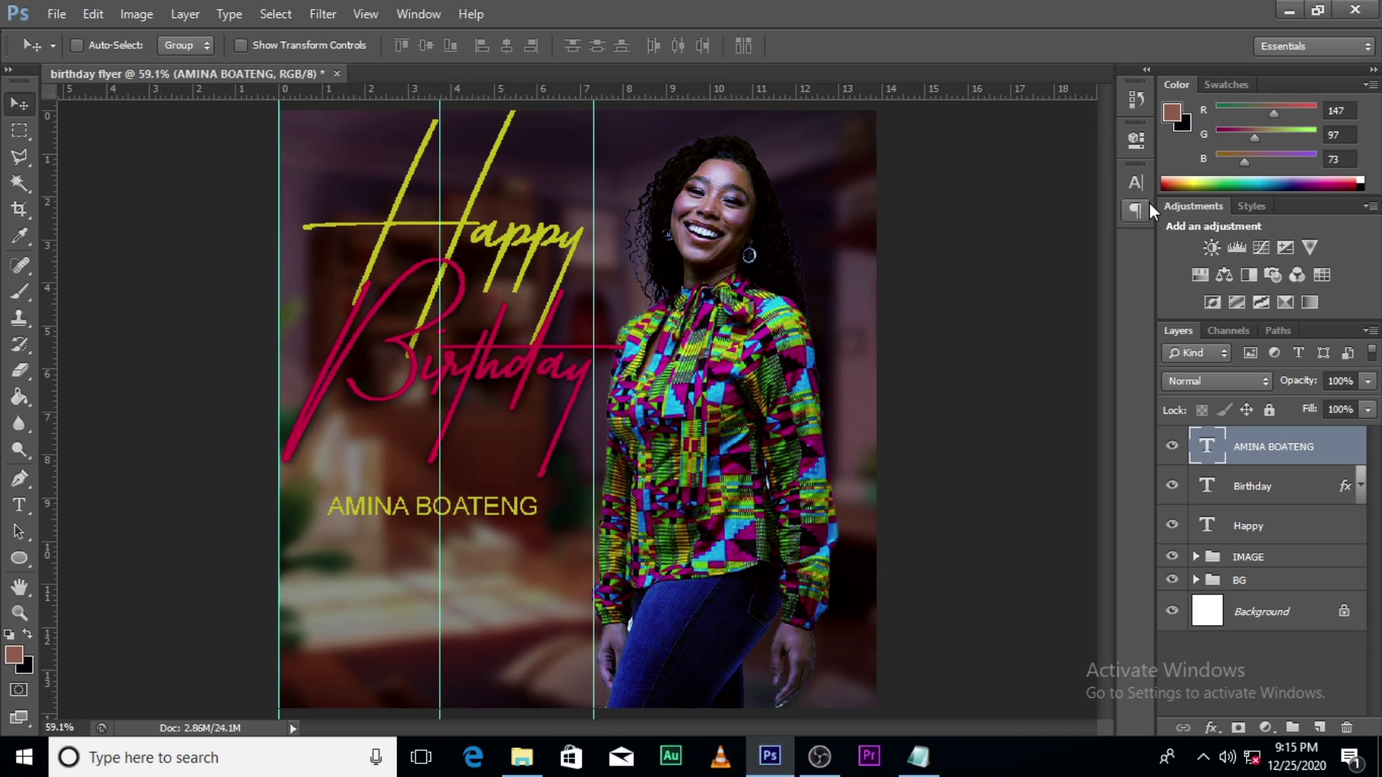
Step: Change the name's text colour to white
left_click(1136, 183)
left_click(1068, 287)
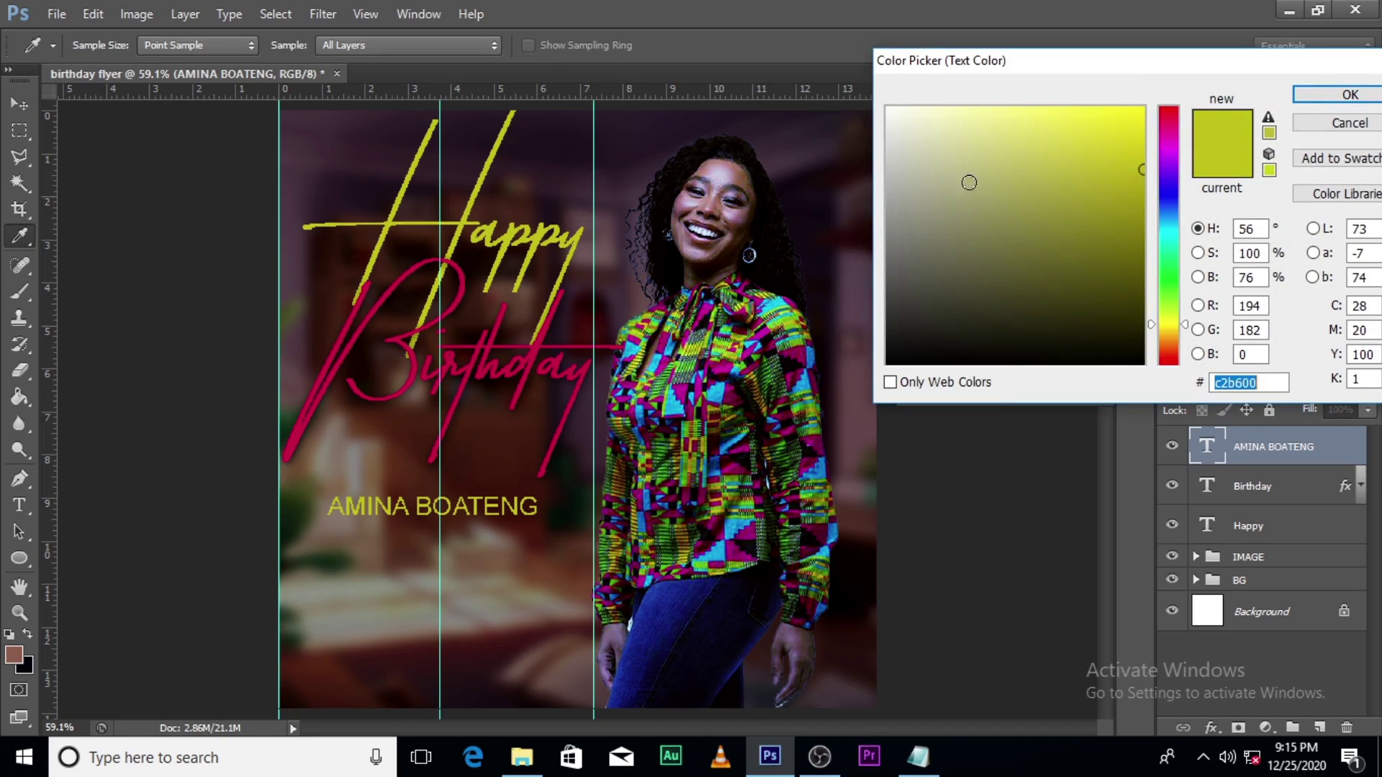
left_click_drag(965, 180, 839, 63)
left_click(1350, 96)
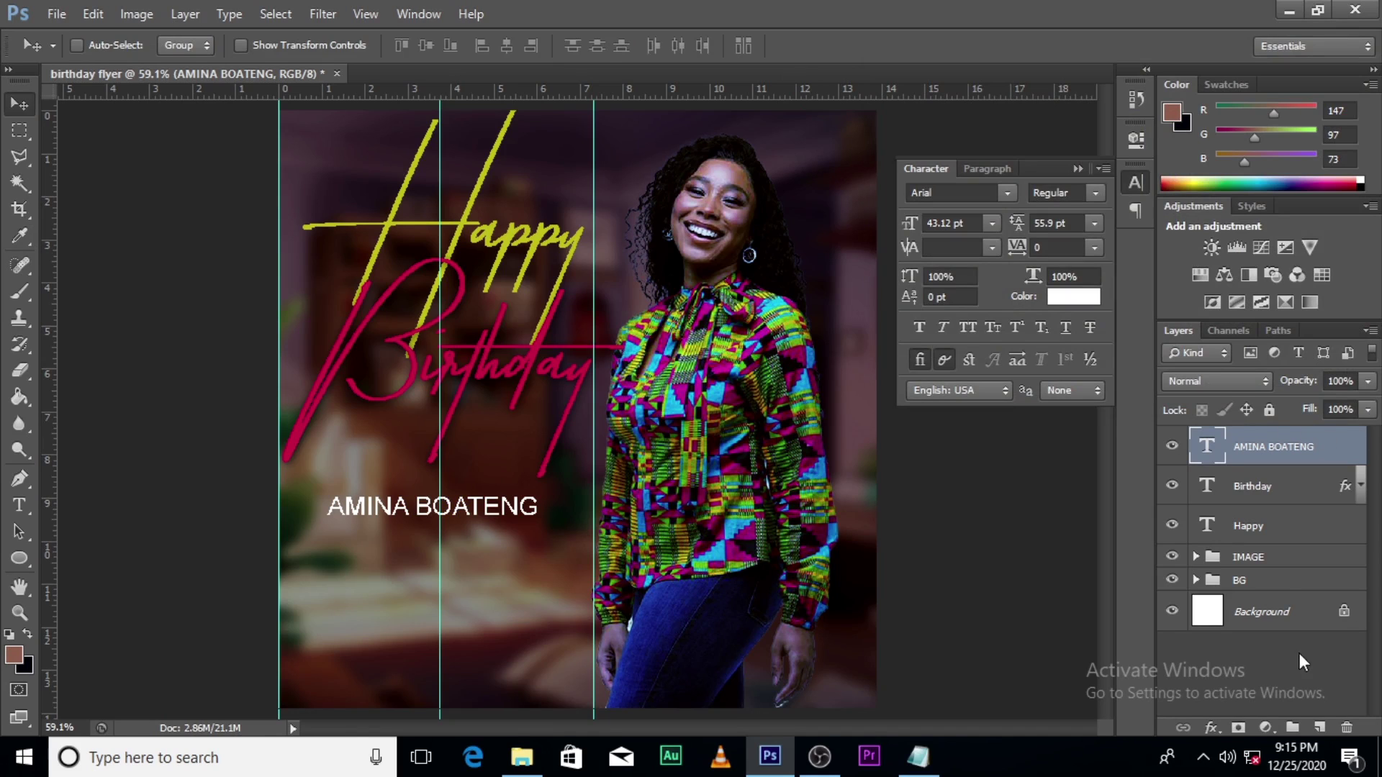
Step: Copy Birthday's layer style and paste its drop shadow onto the name layer
right_click(1325, 501)
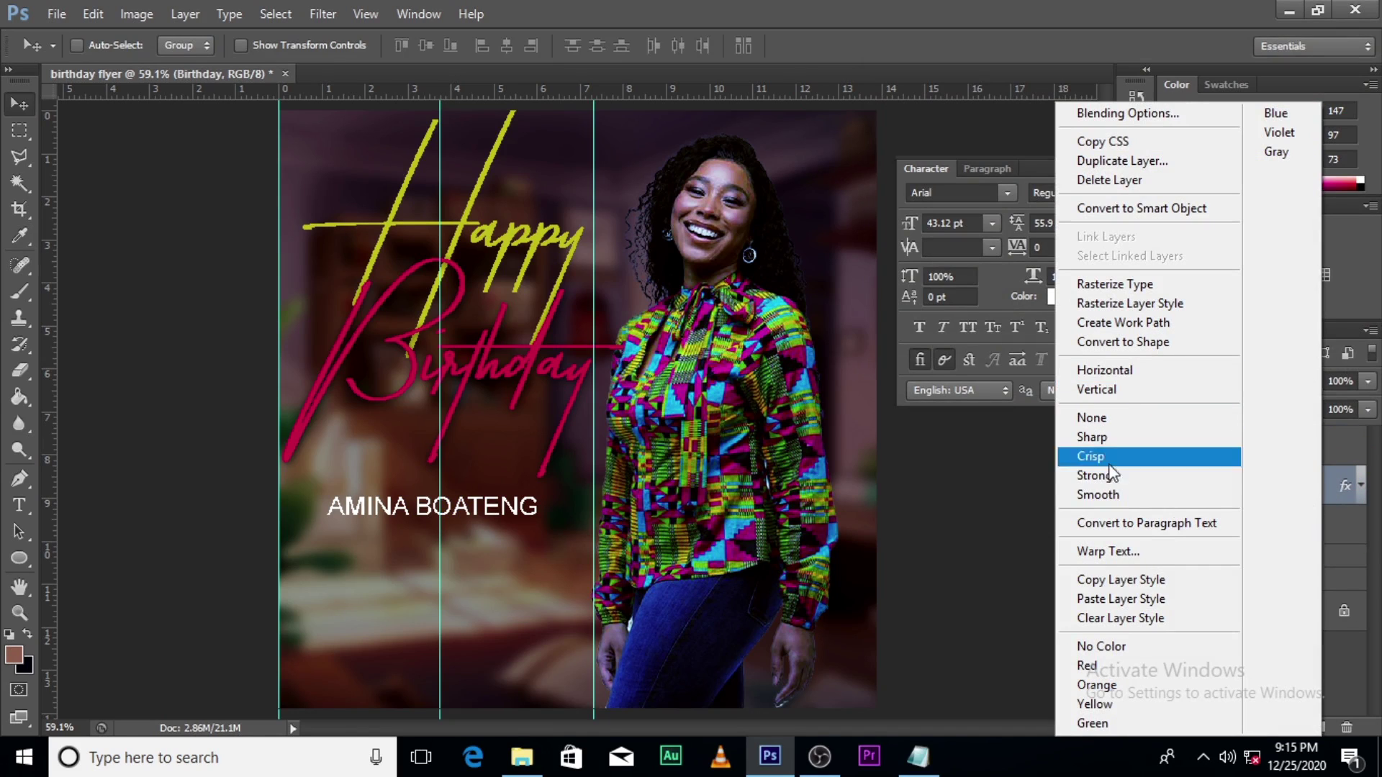
left_click(1102, 580)
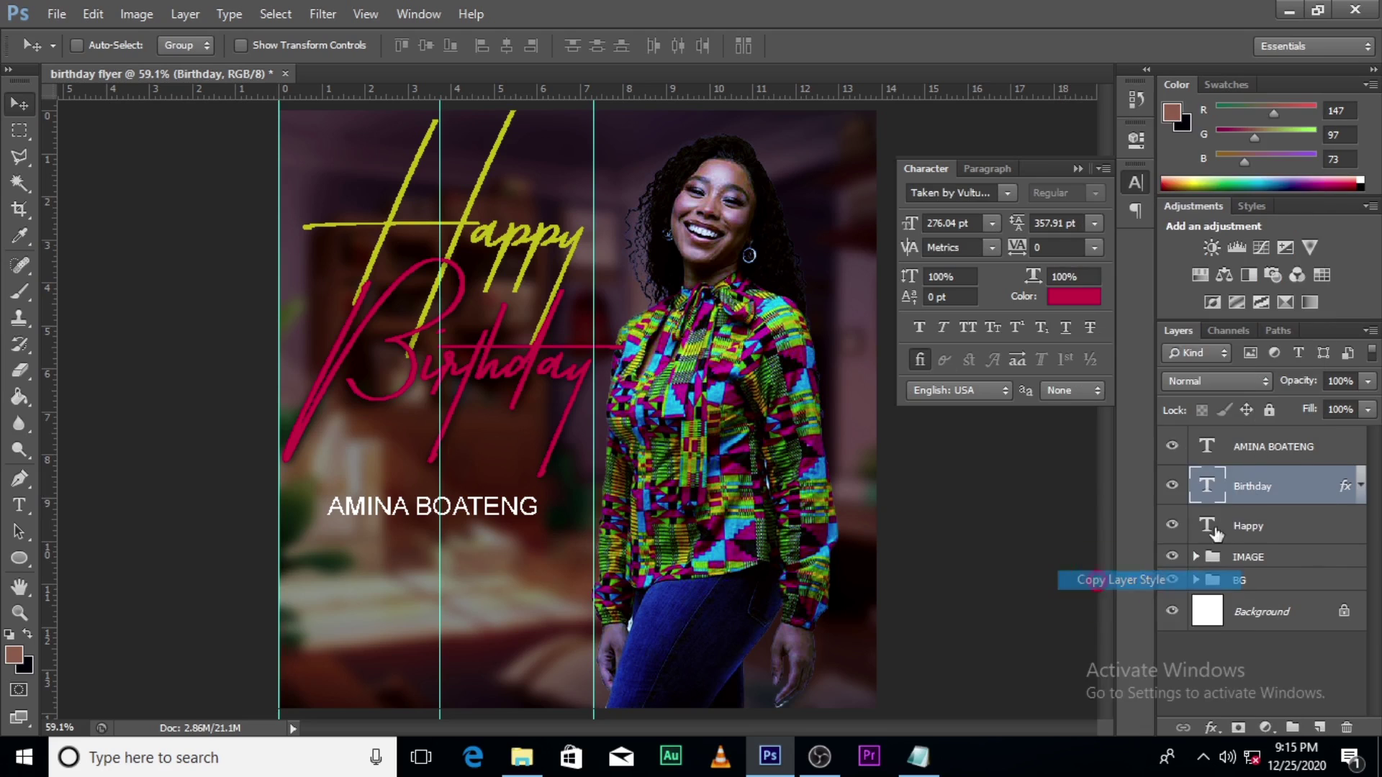
right_click(1328, 450)
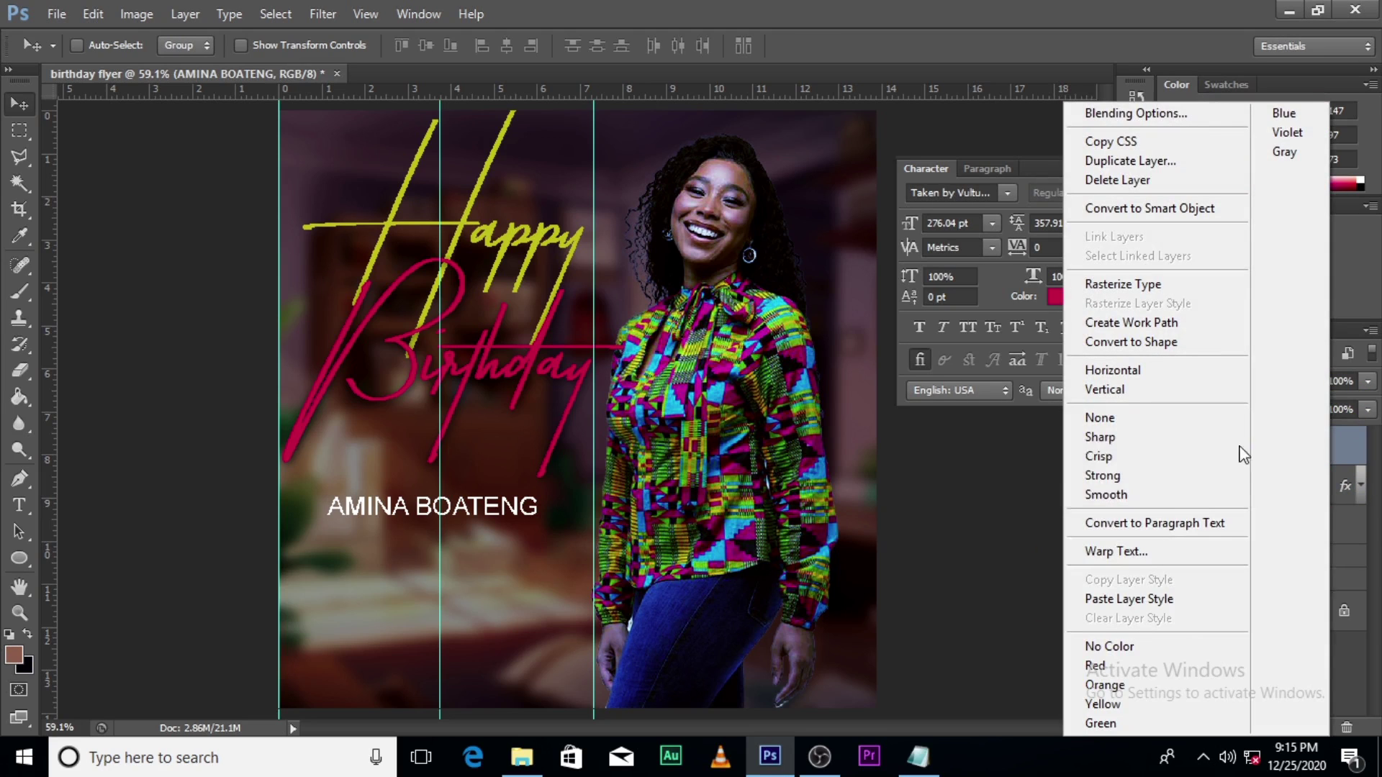
left_click(1112, 599)
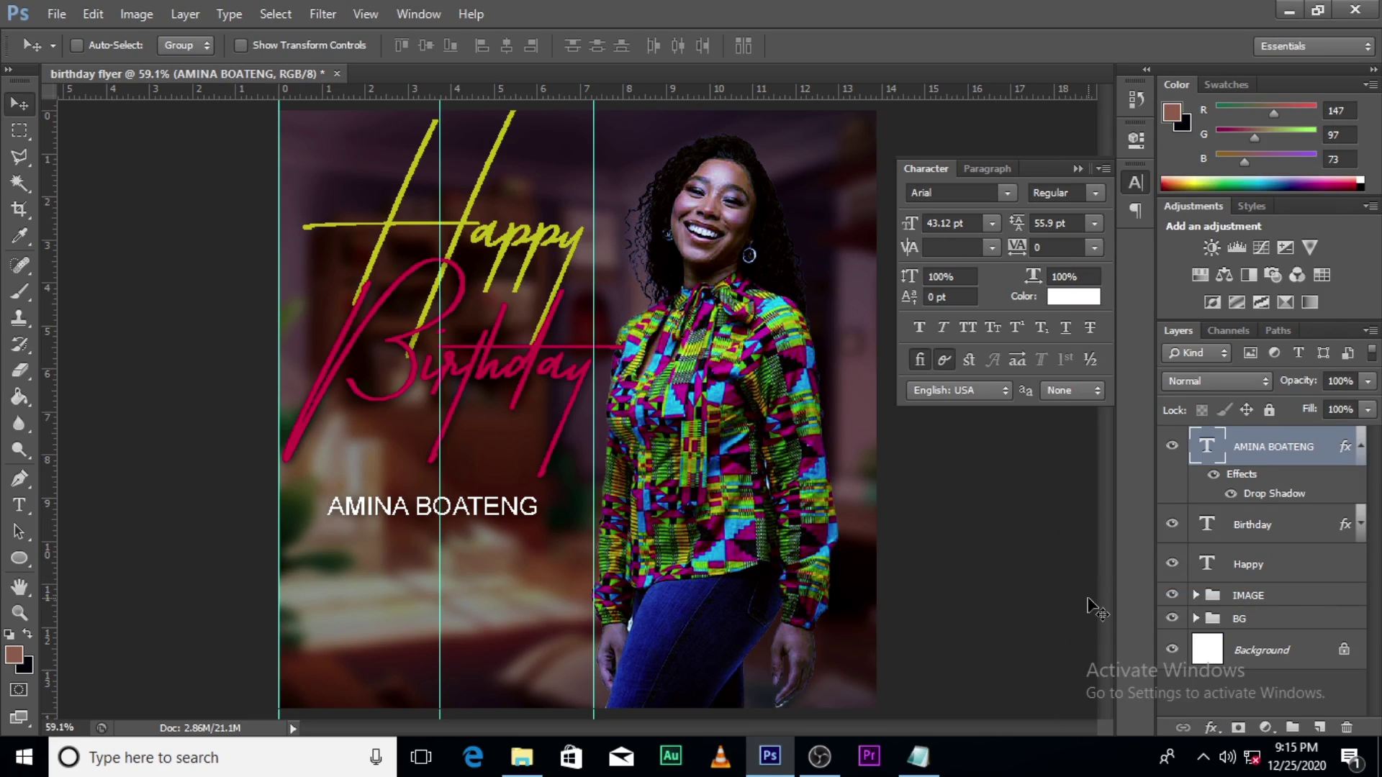
left_click(1362, 444)
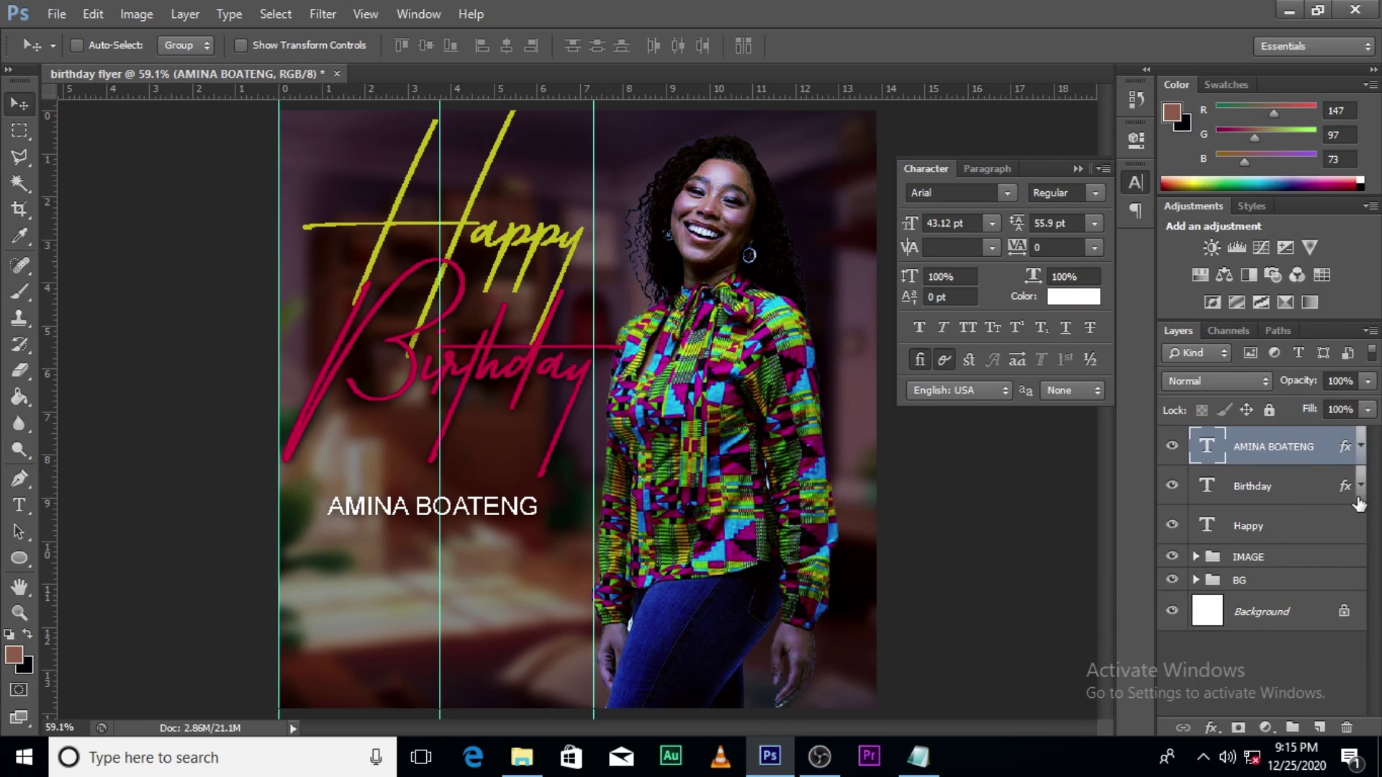
left_click(1362, 445)
left_click(1362, 445)
Step: Duplicate the name layer, nudge it down, and retype the copy as '25TH DECEMBER'
key("ctrl+j")
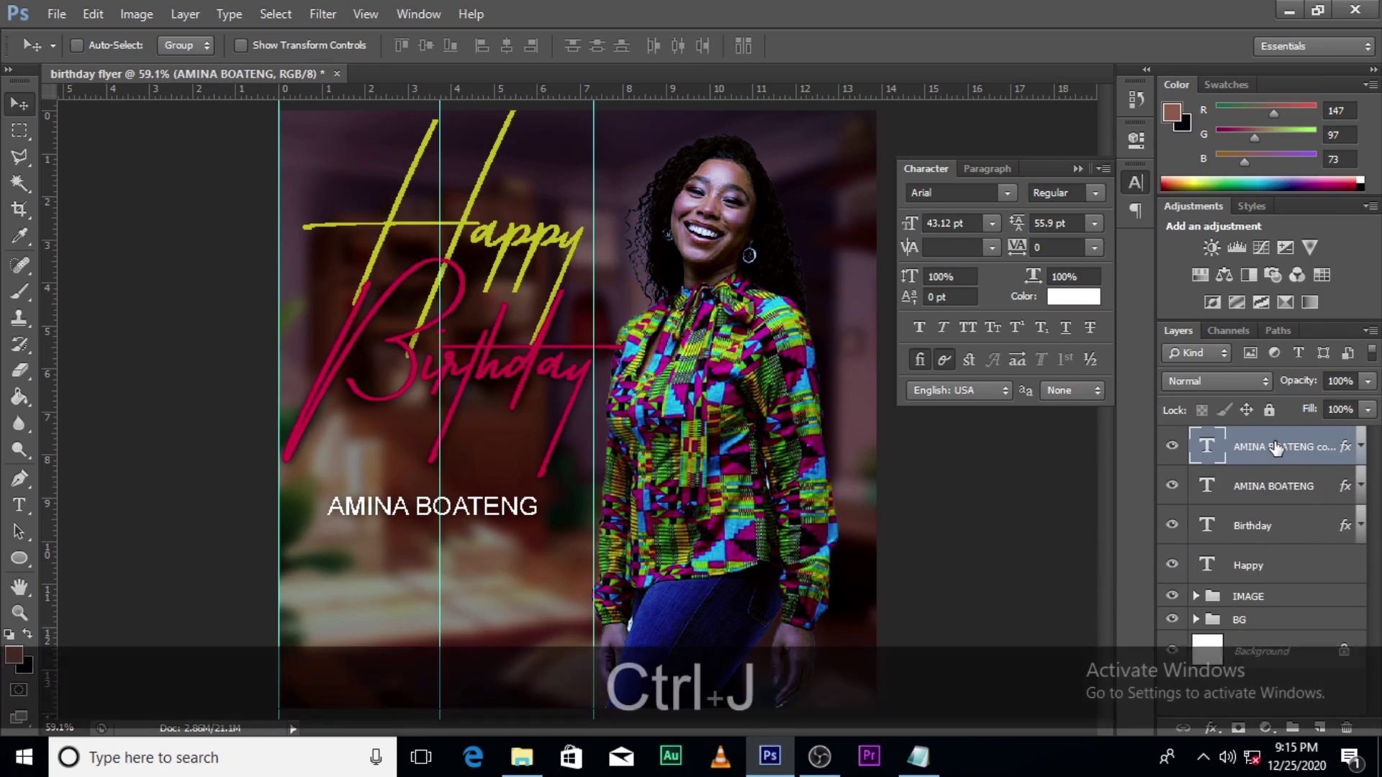
key("shift+Down")
key("shift+Down")
key("shift+Down")
key("shift+Down")
key("shift+Down")
key("shift+Down")
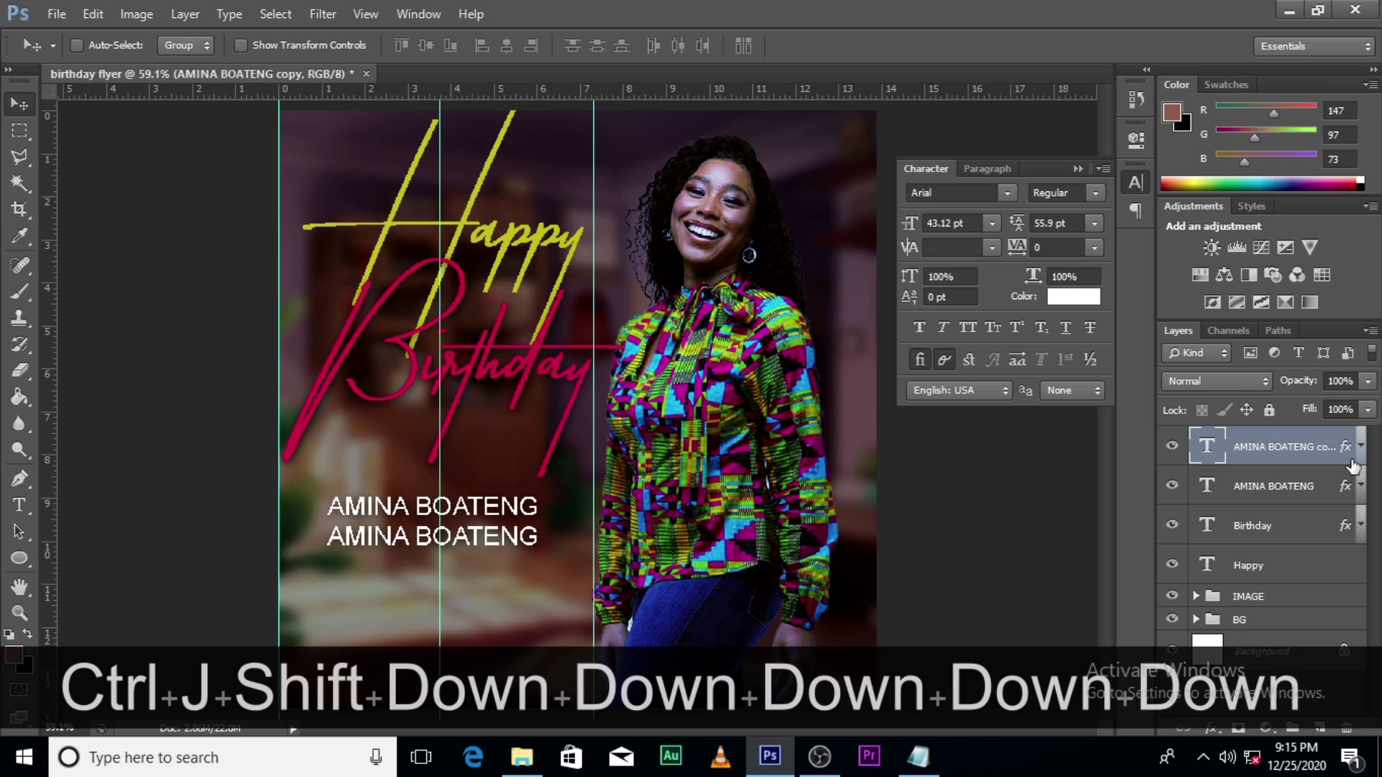
double_click(1214, 453)
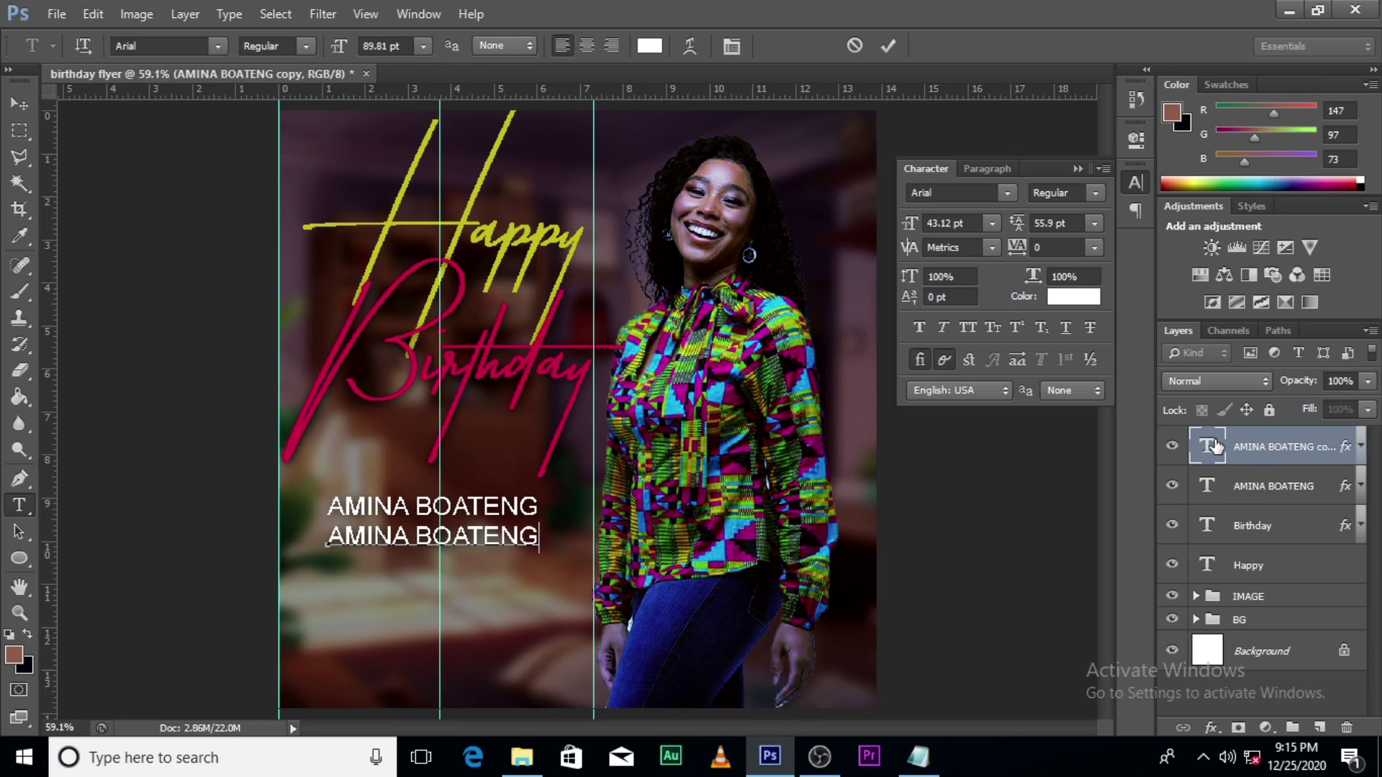
key("BackSpace")
key("BackSpace")
key("BackSpace")
key("BackSpace")
key("BackSpace")
key("BackSpace")
key("BackSpace")
key("BackSpace")
key("BackSpace")
key("BackSpace")
key("BackSpace")
key("BackSpace")
key("BackSpace")
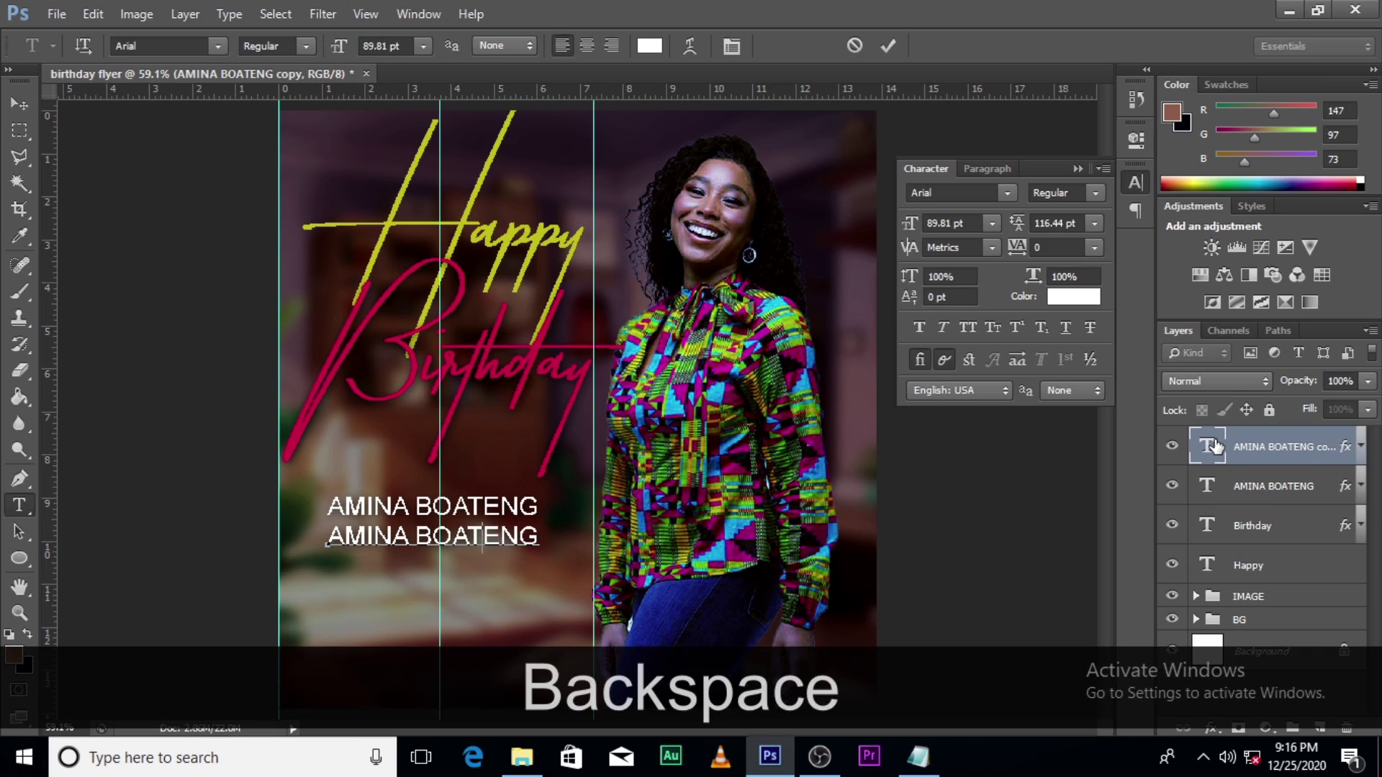
type("25T")
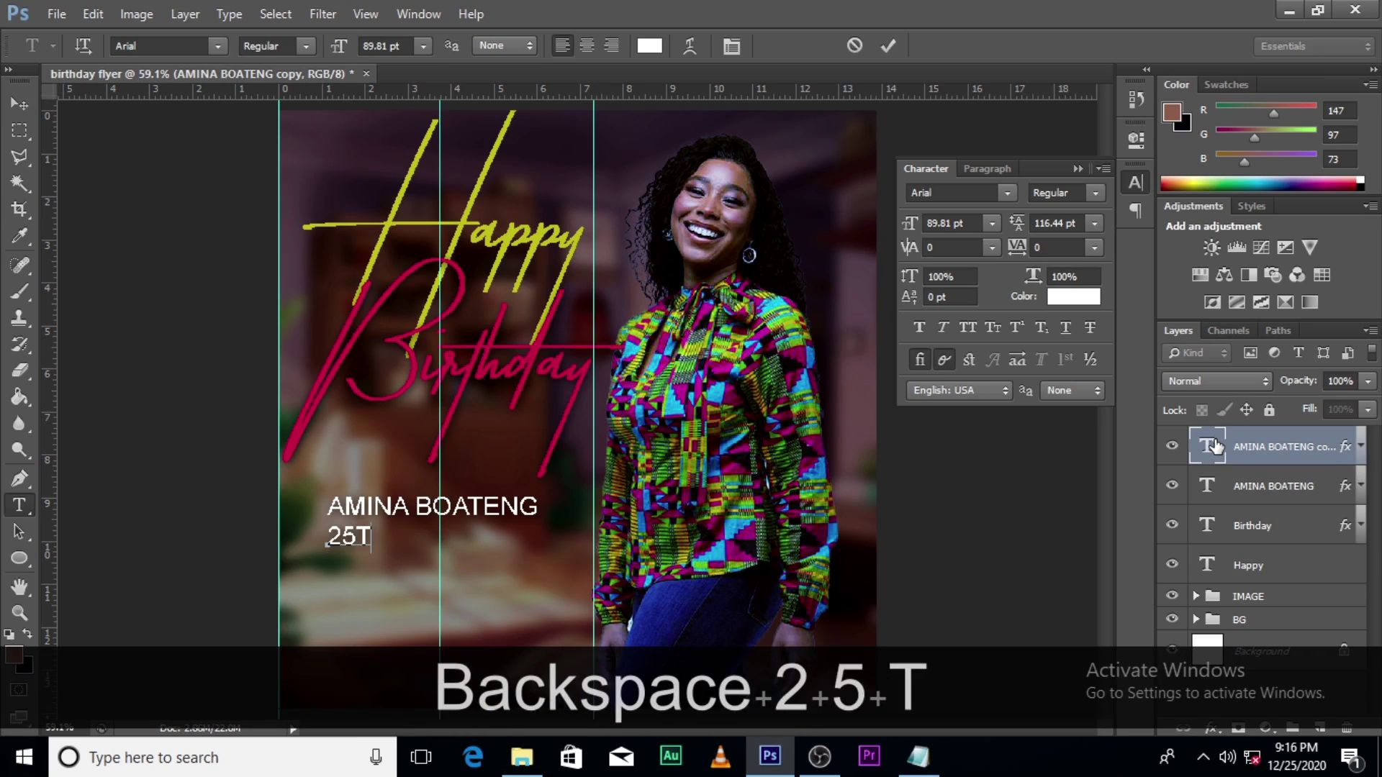
type("H DECE")
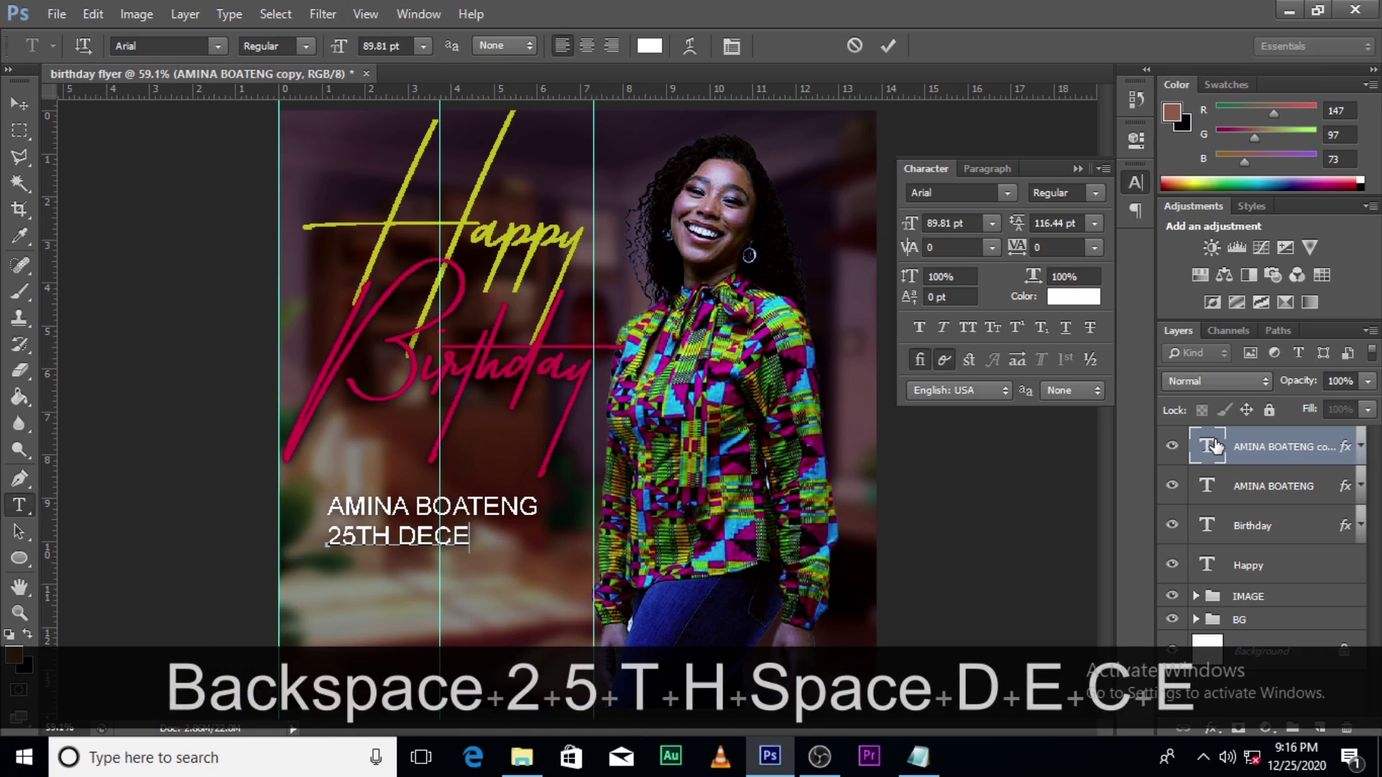
type("M,BER")
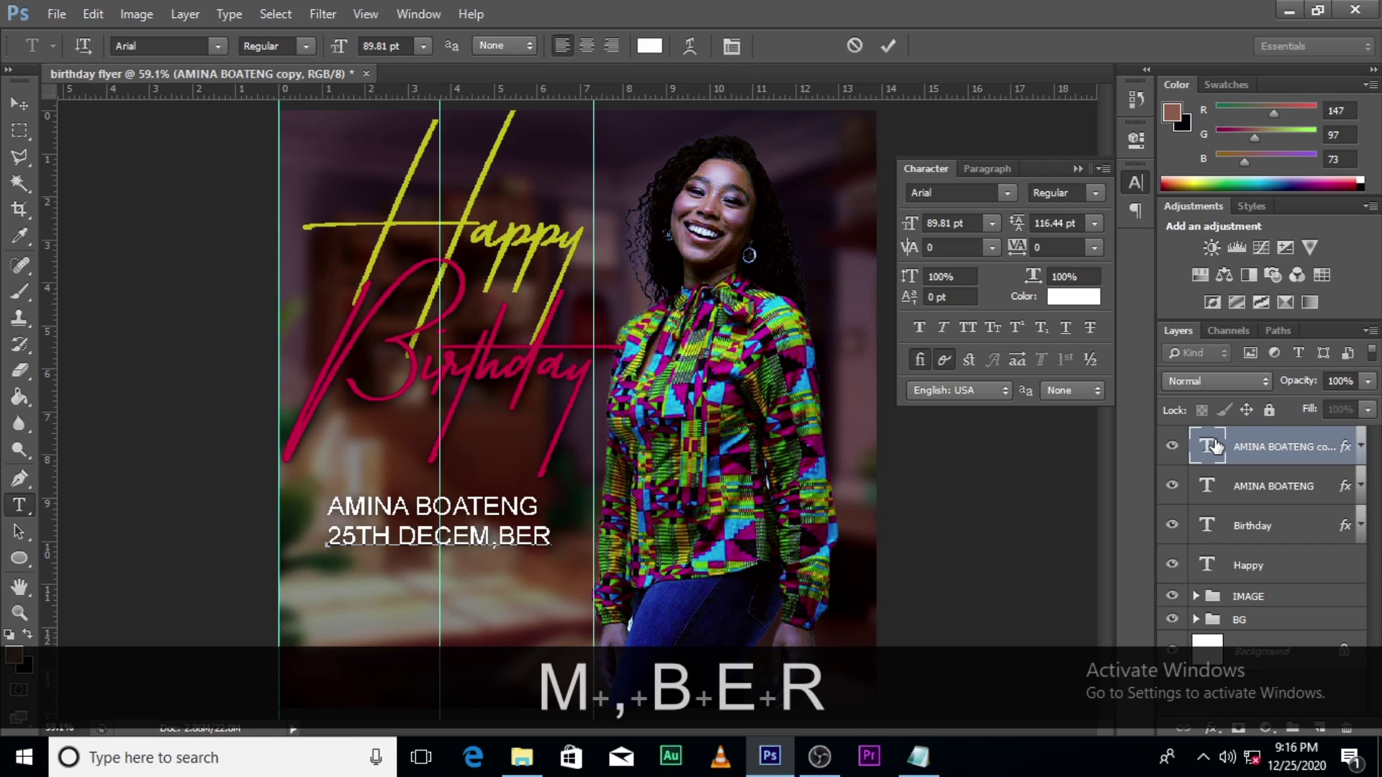
key("BackSpace")
key("BackSpace")
key("BackSpace")
key("BackSpace")
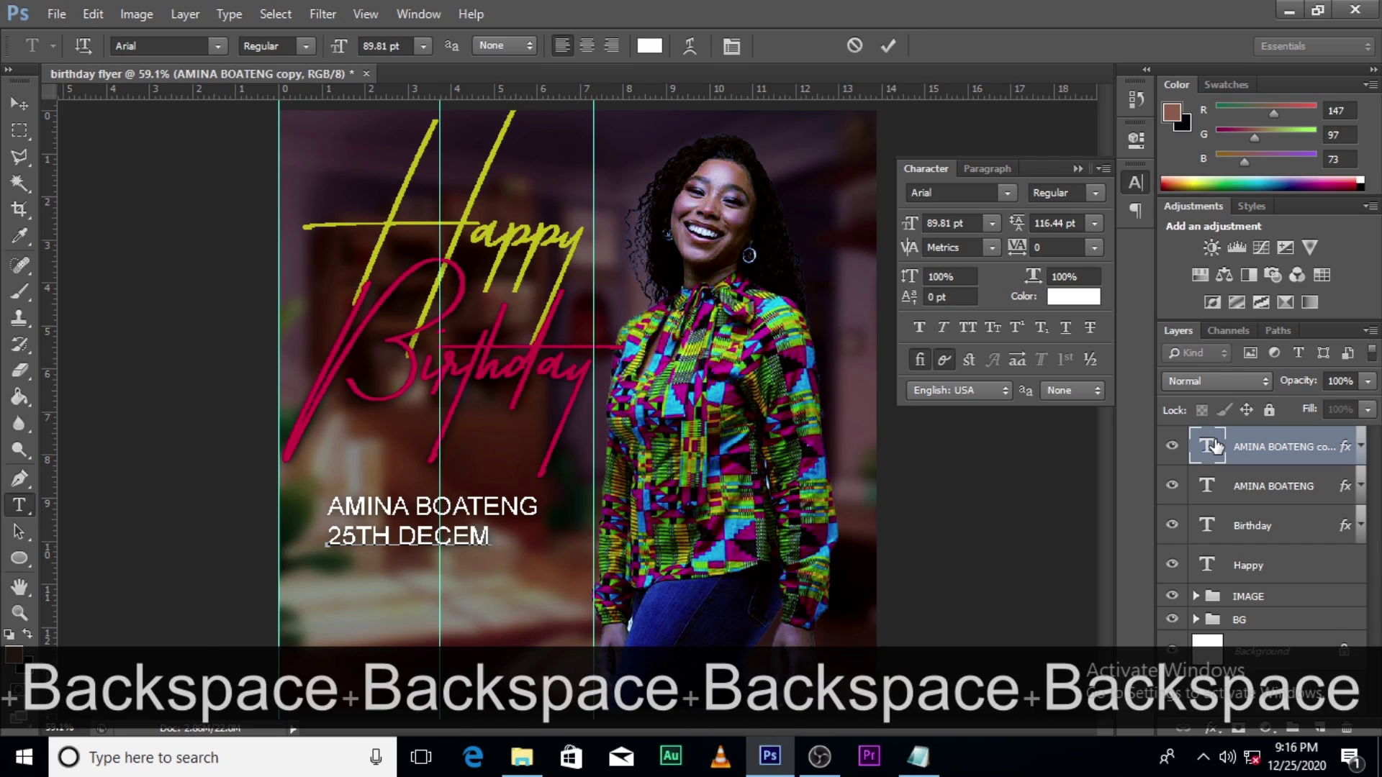
type("BER,")
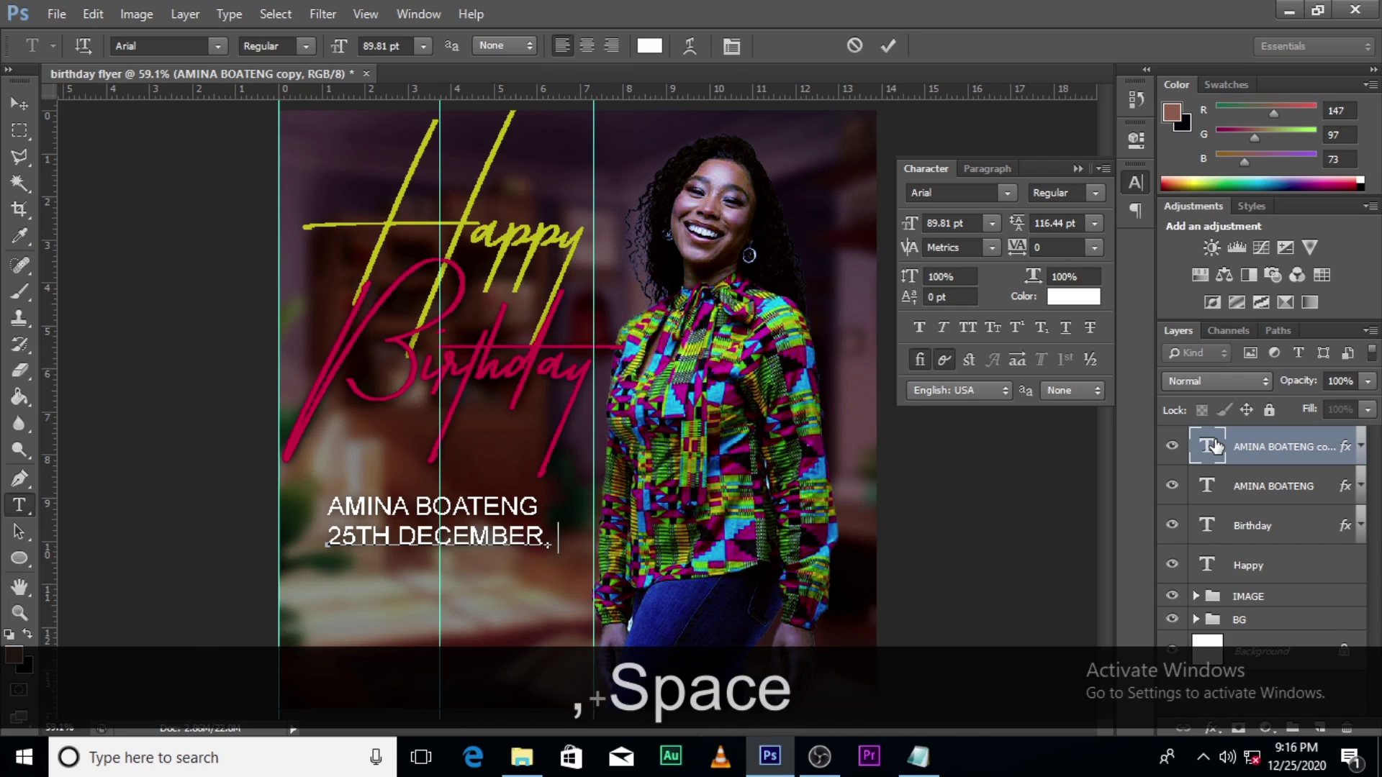
key("BackSpace")
key("BackSpace")
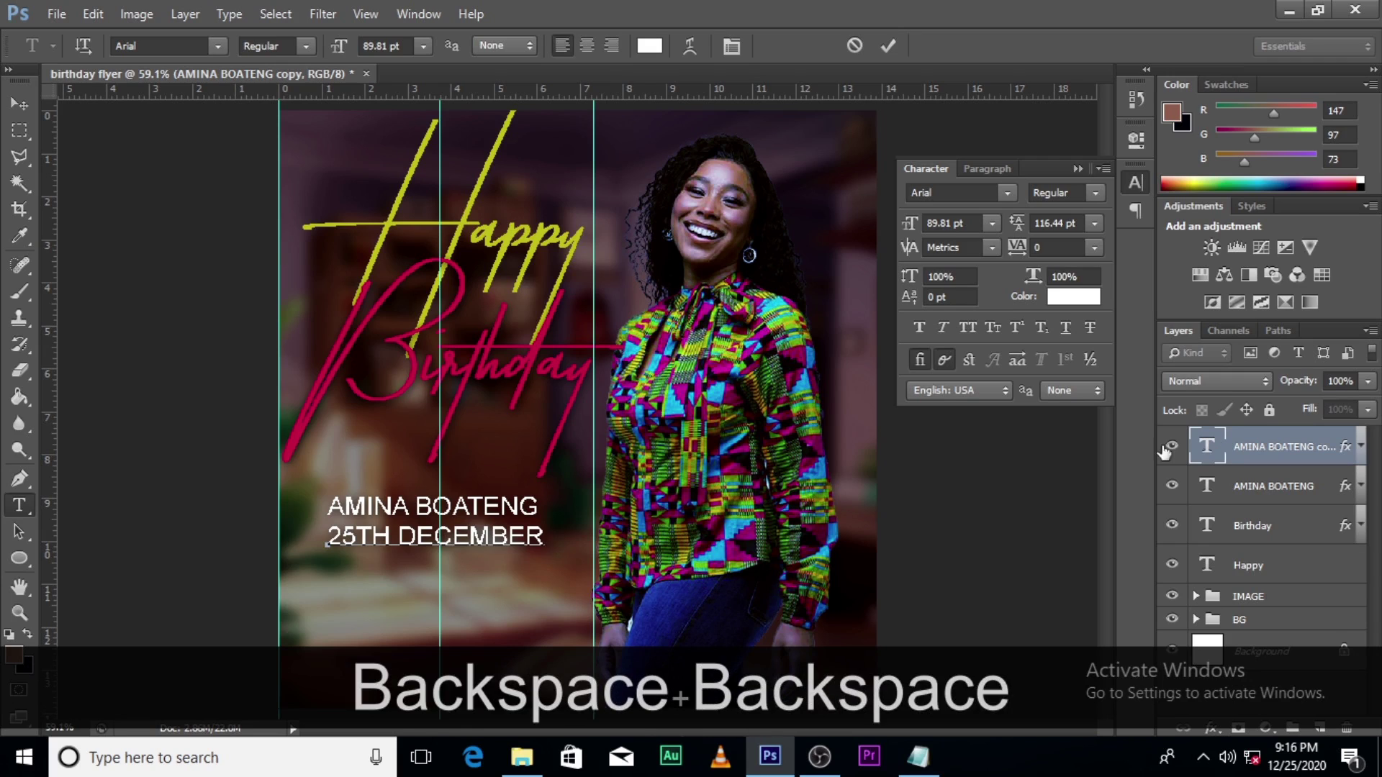
left_click(1222, 461)
Step: Shrink the 25TH DECEMBER line to about 63% around its centre
key("ctrl+t")
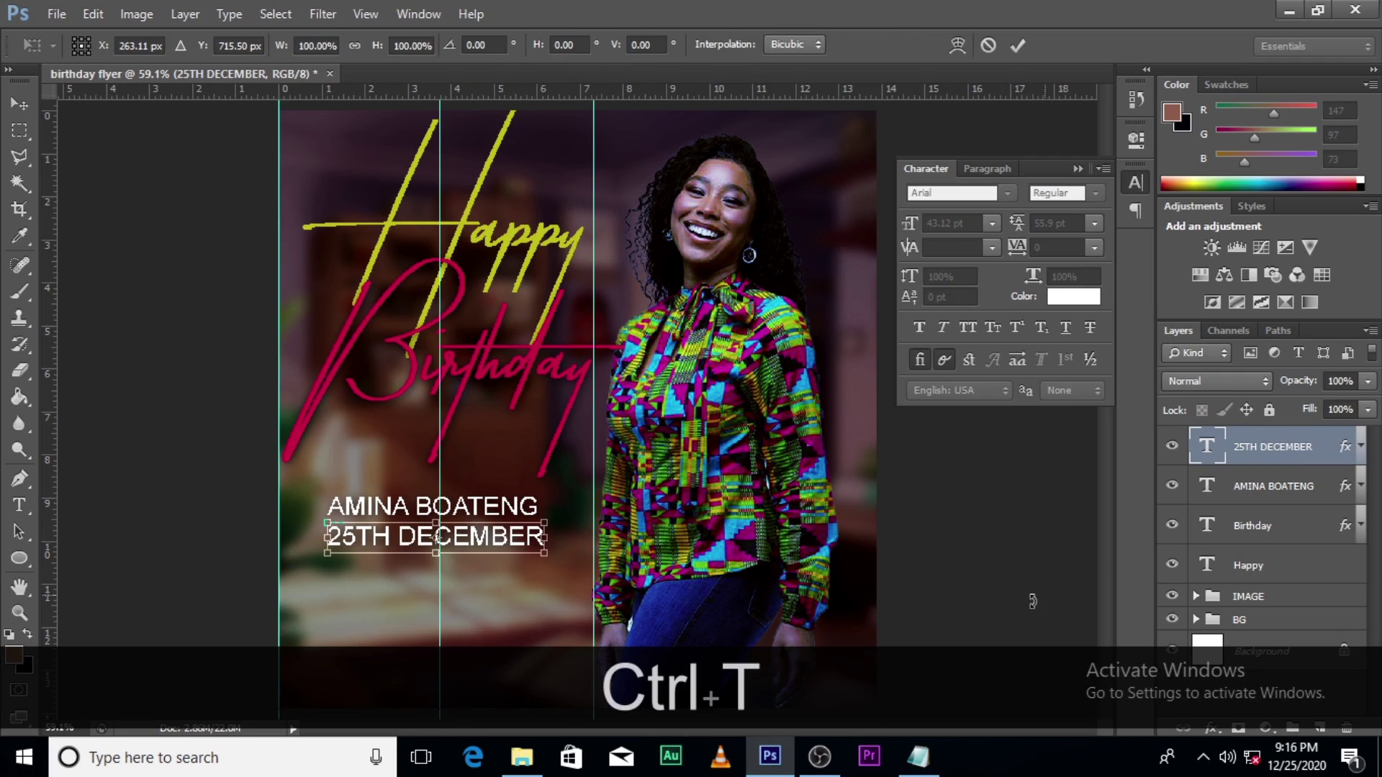
key("alt")
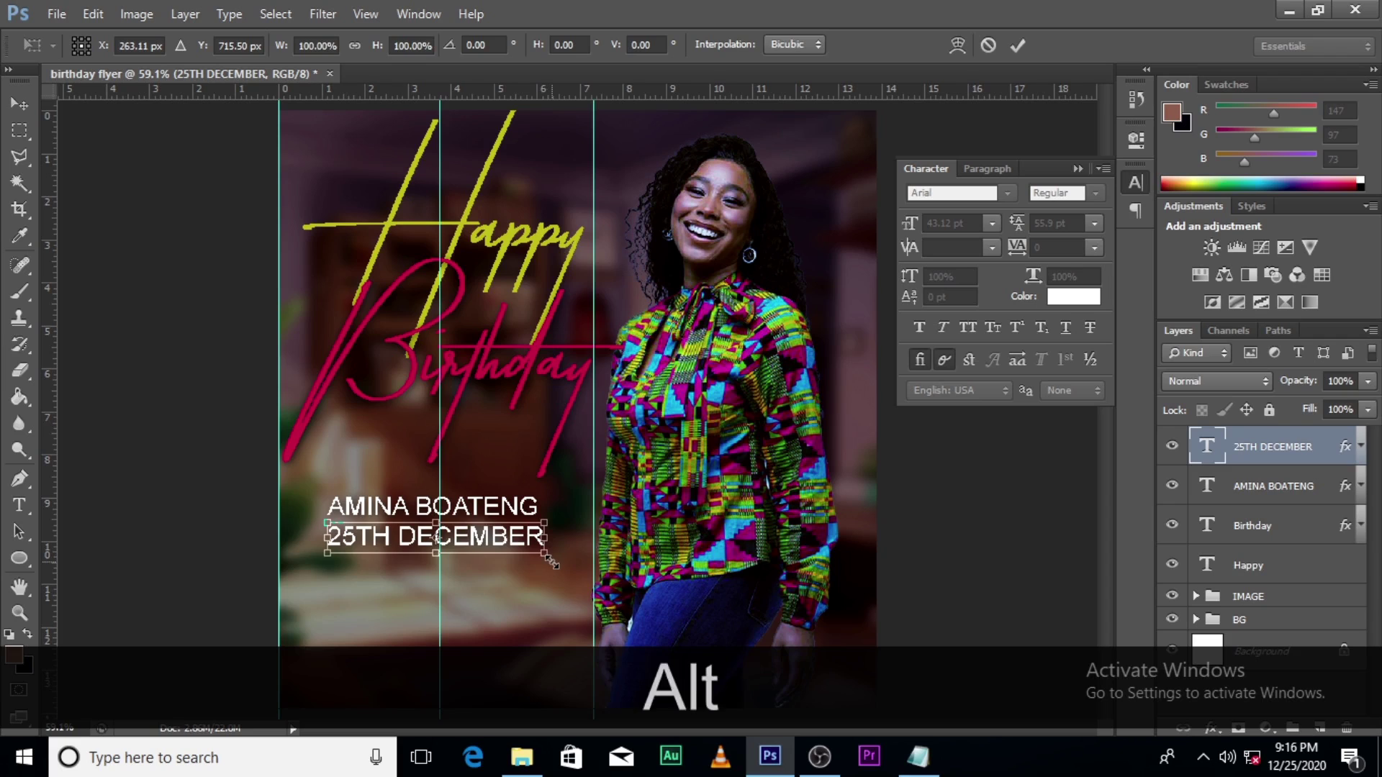
key("shift")
left_click_drag(551, 561, 518, 539)
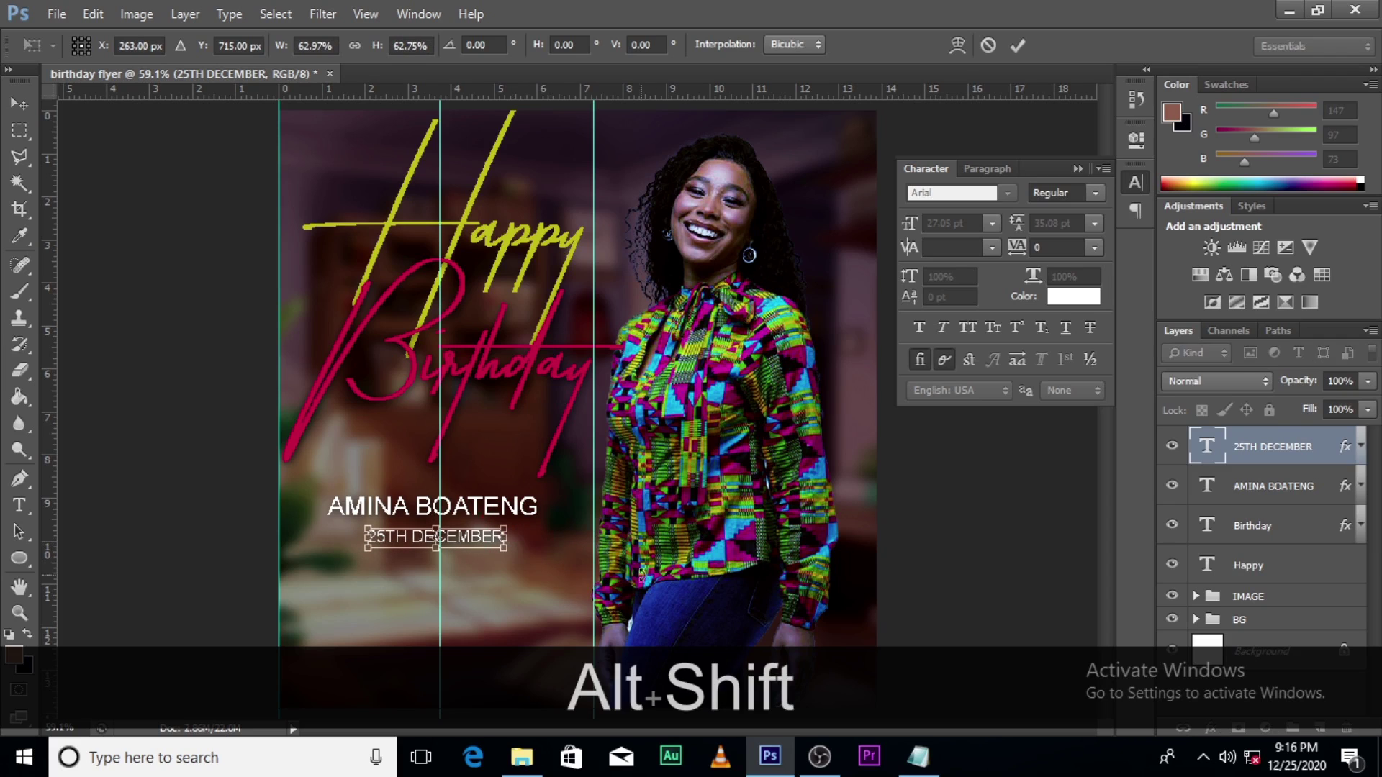
key("alt+shift+Return")
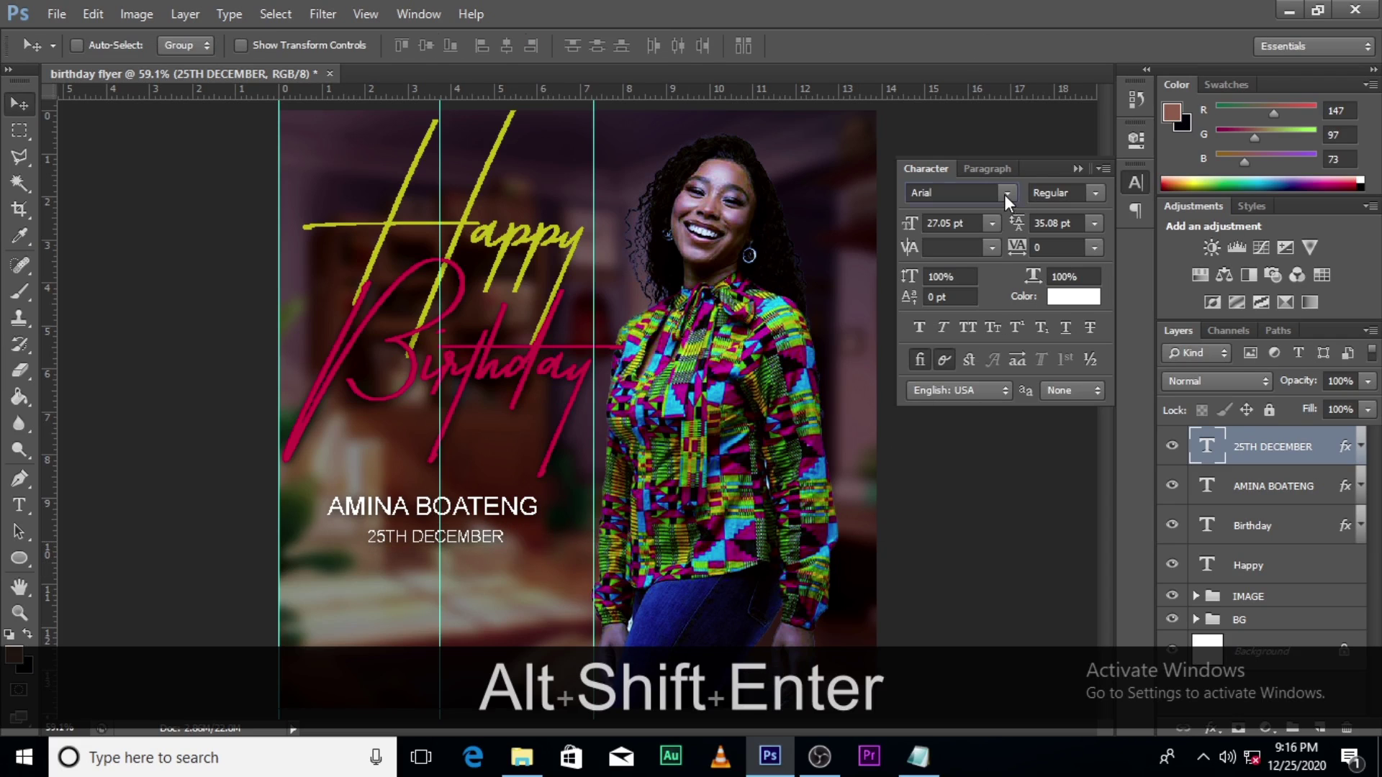
Step: Set the date line to Arial Bold, leaving faux bold off
left_click(1006, 192)
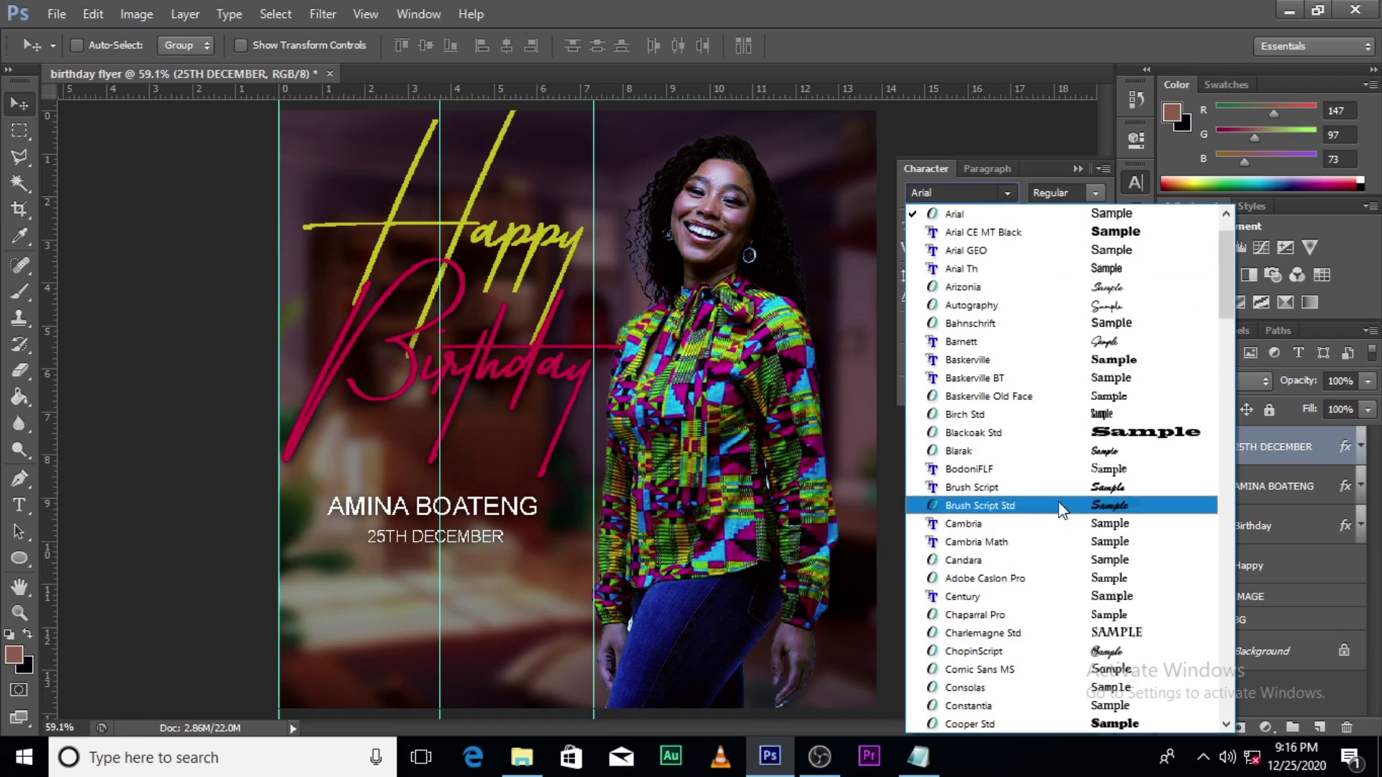
scroll(1079, 545, "down", 2)
scroll(1076, 518, "up", 3)
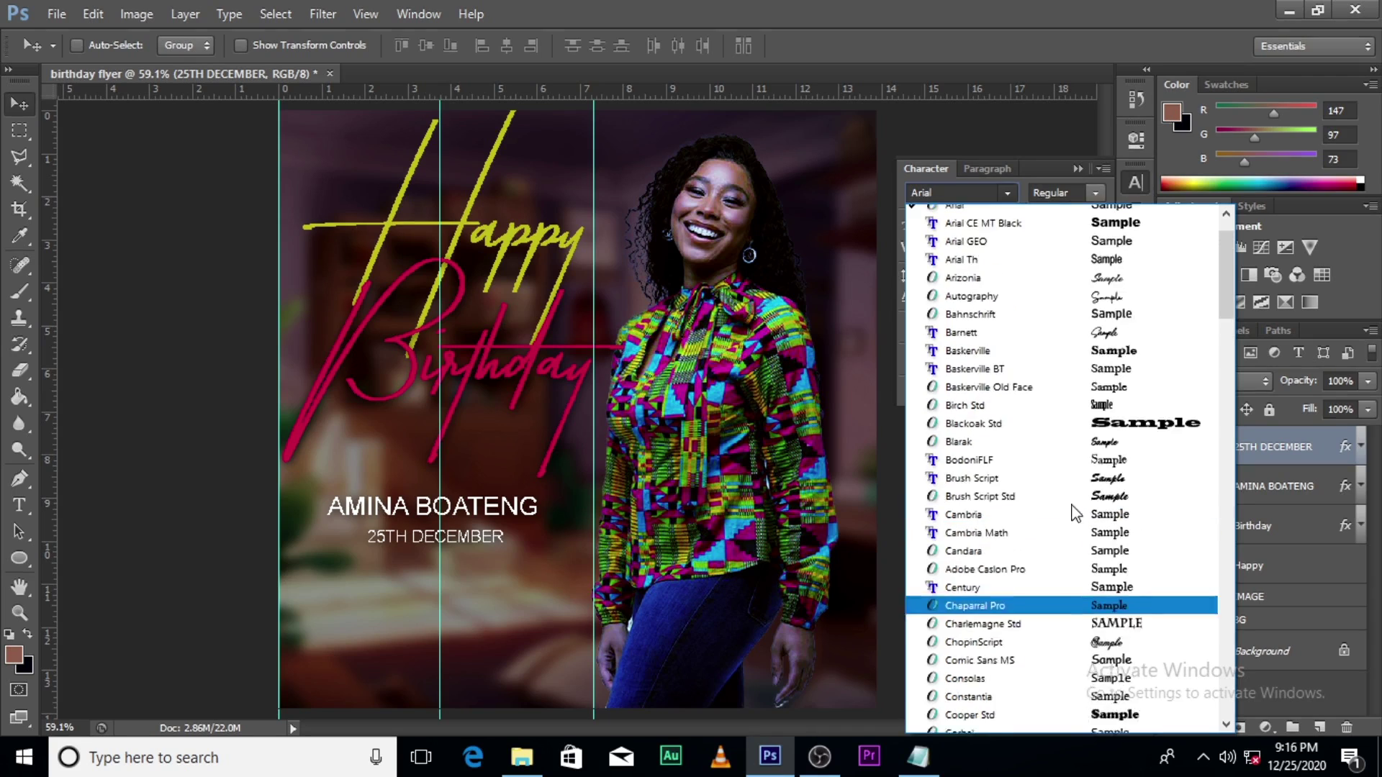
left_click(972, 274)
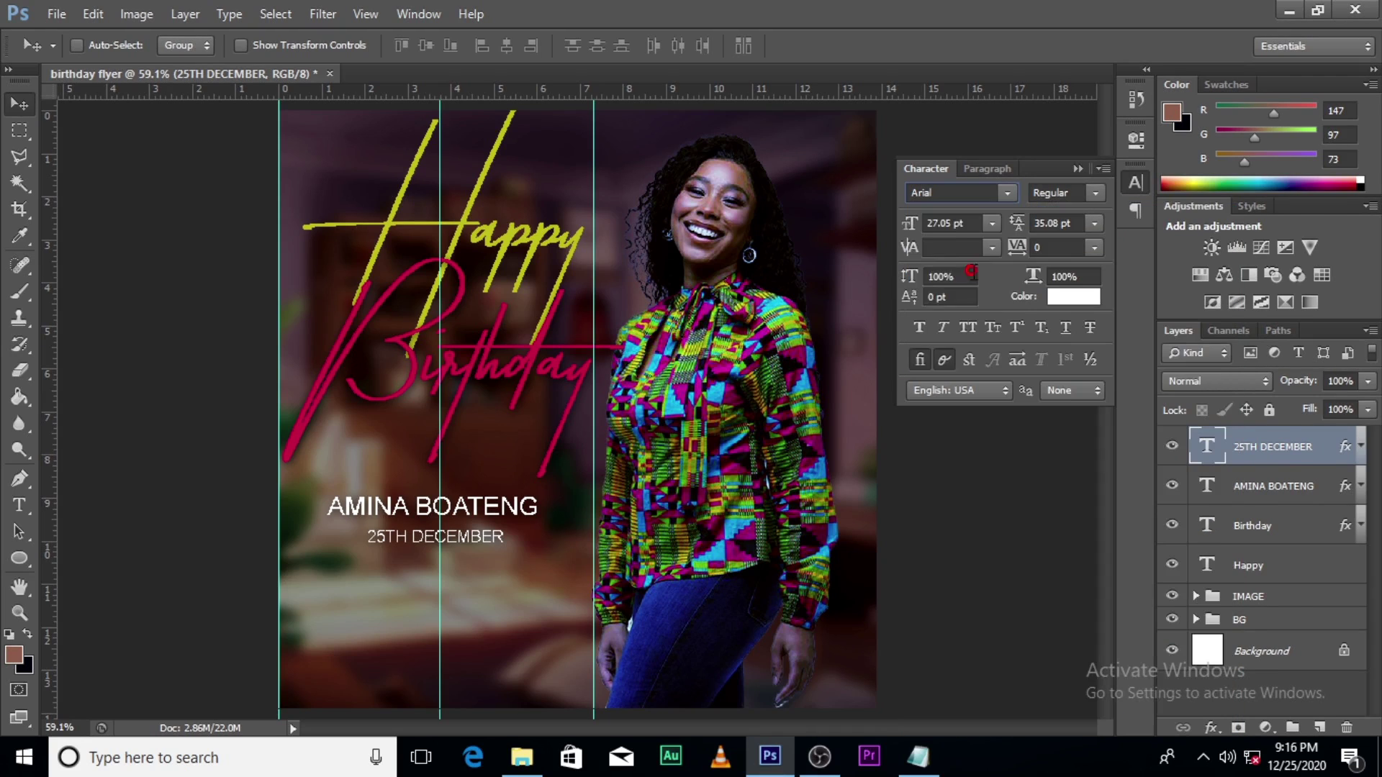
left_click(919, 327)
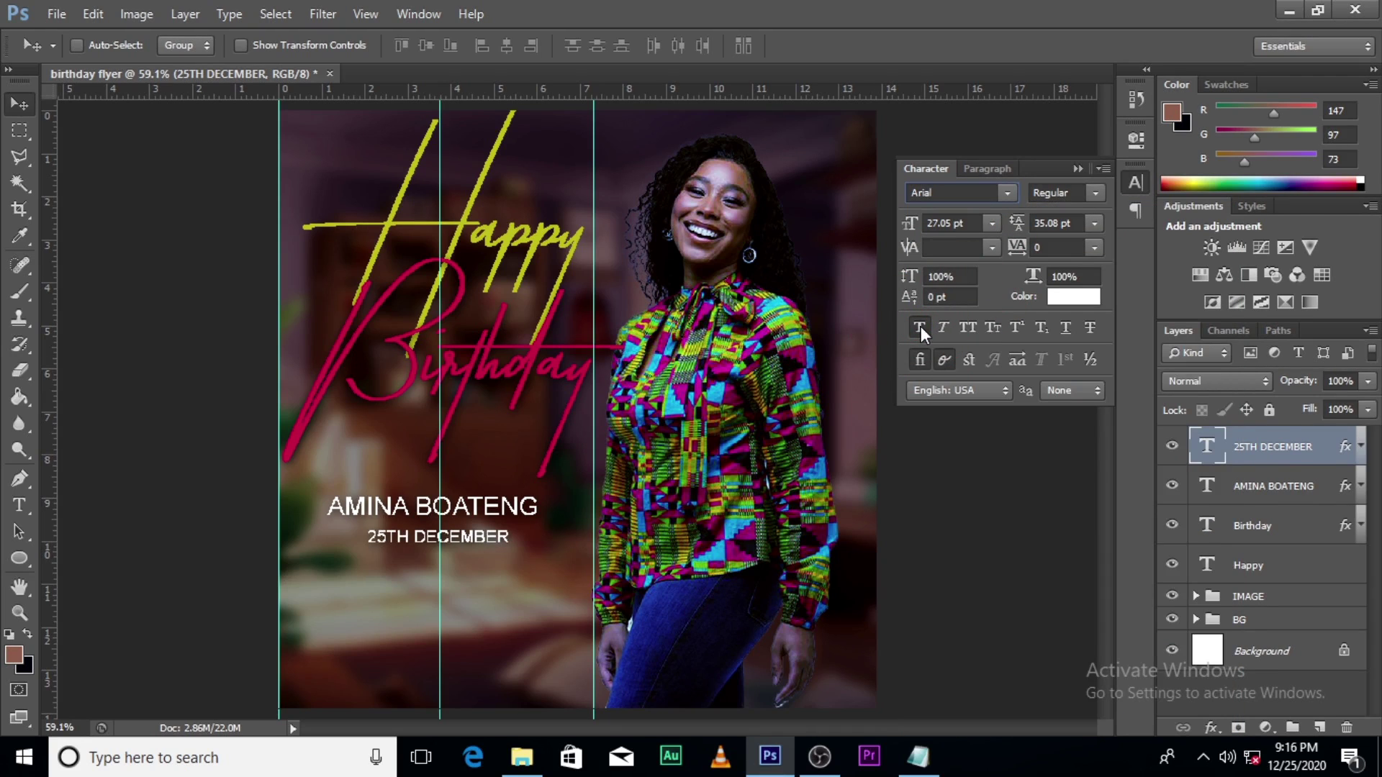
left_click(1094, 191)
left_click(1076, 245)
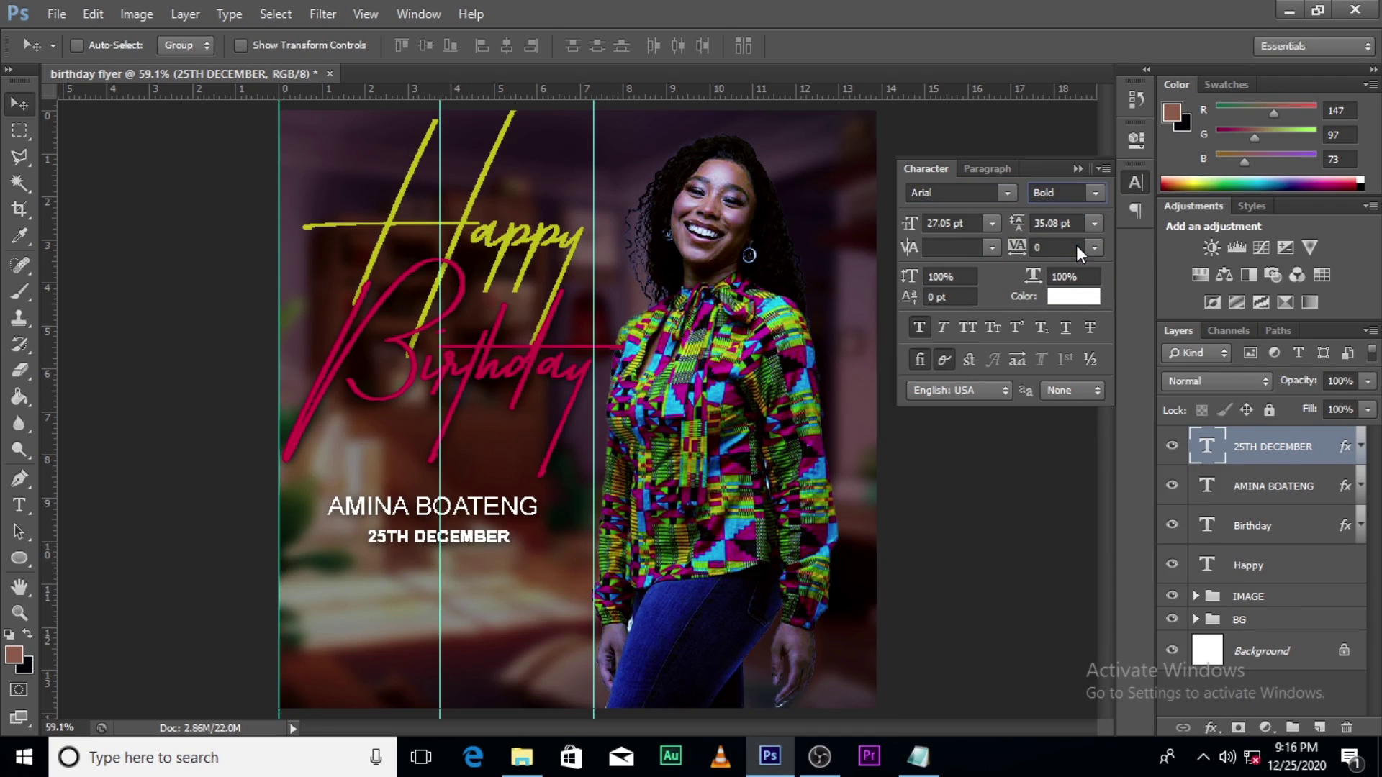
left_click(919, 326)
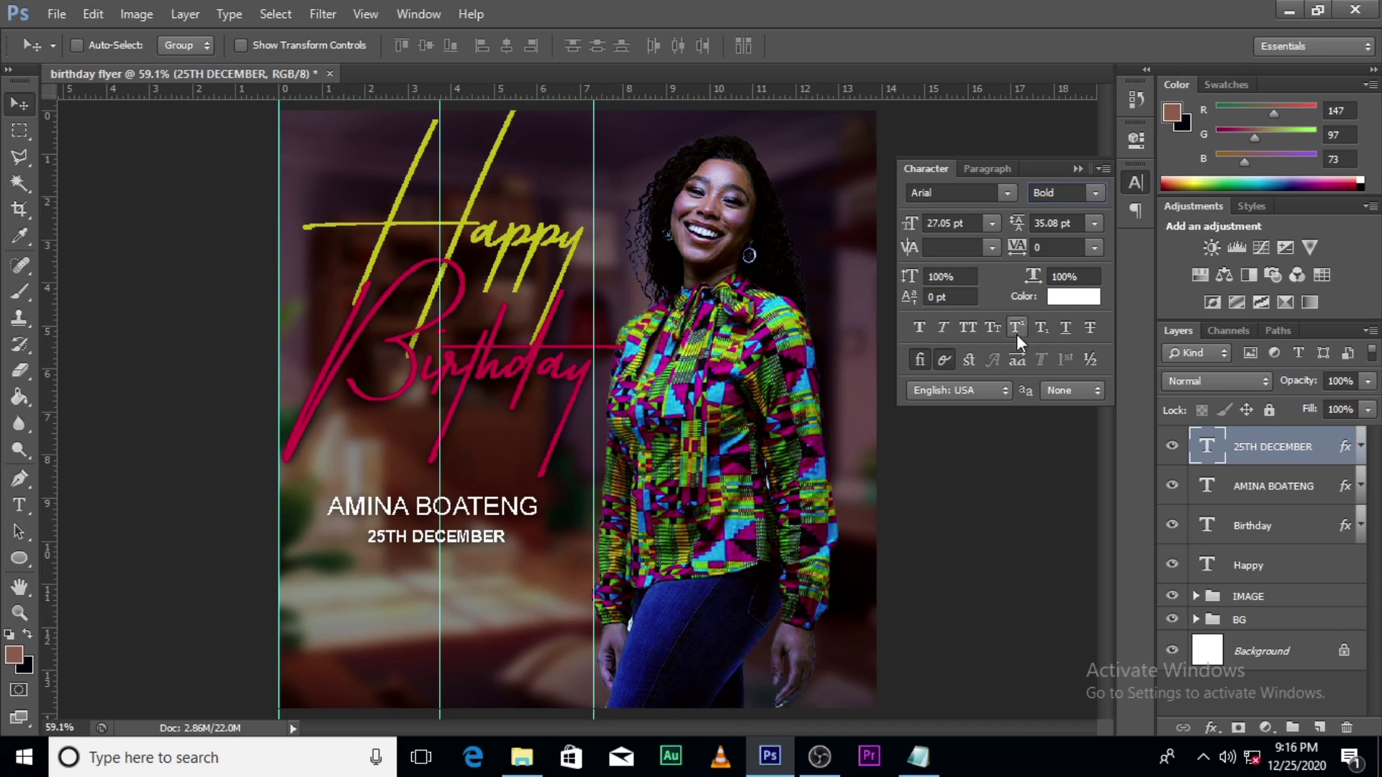
Step: Colour the date line yellow #c2b600 by sampling the Happy text
left_click(1069, 295)
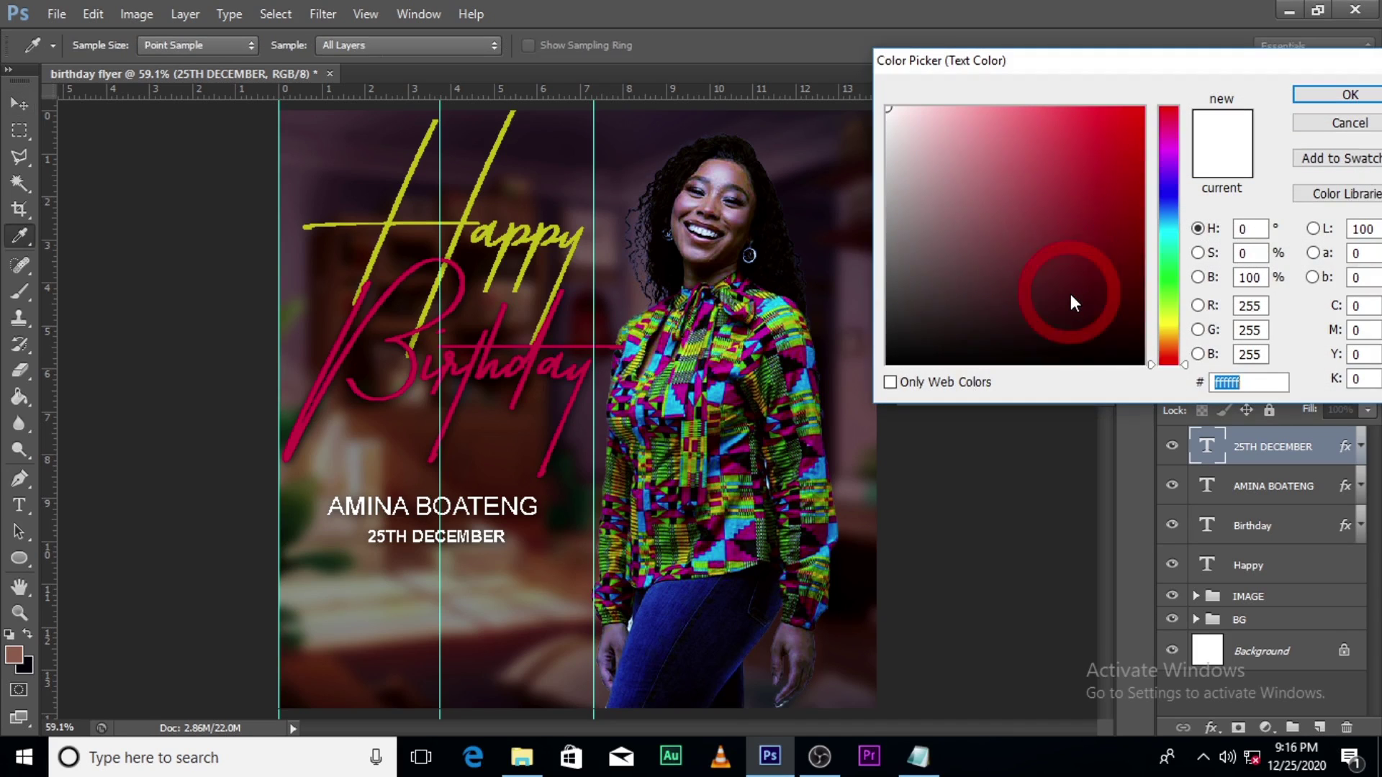
left_click(540, 236)
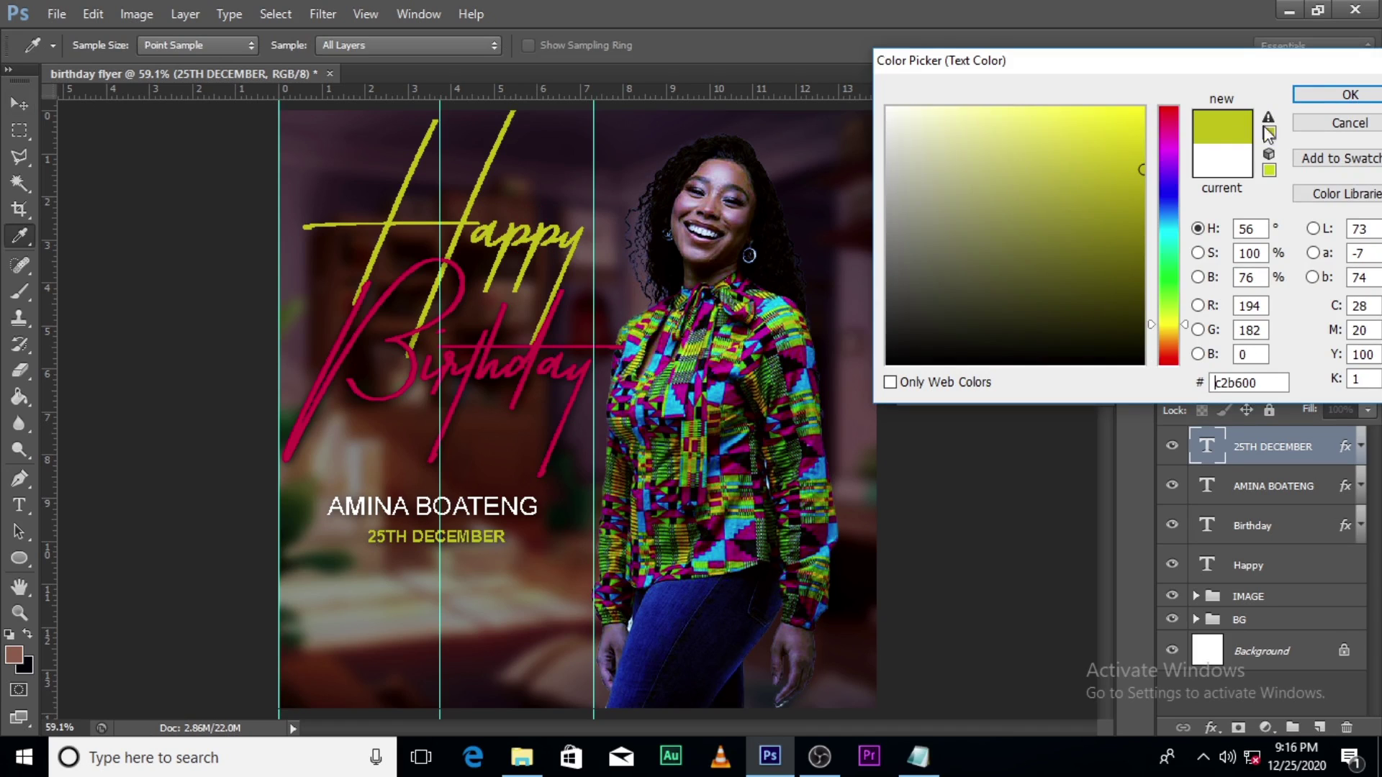
left_click(1351, 94)
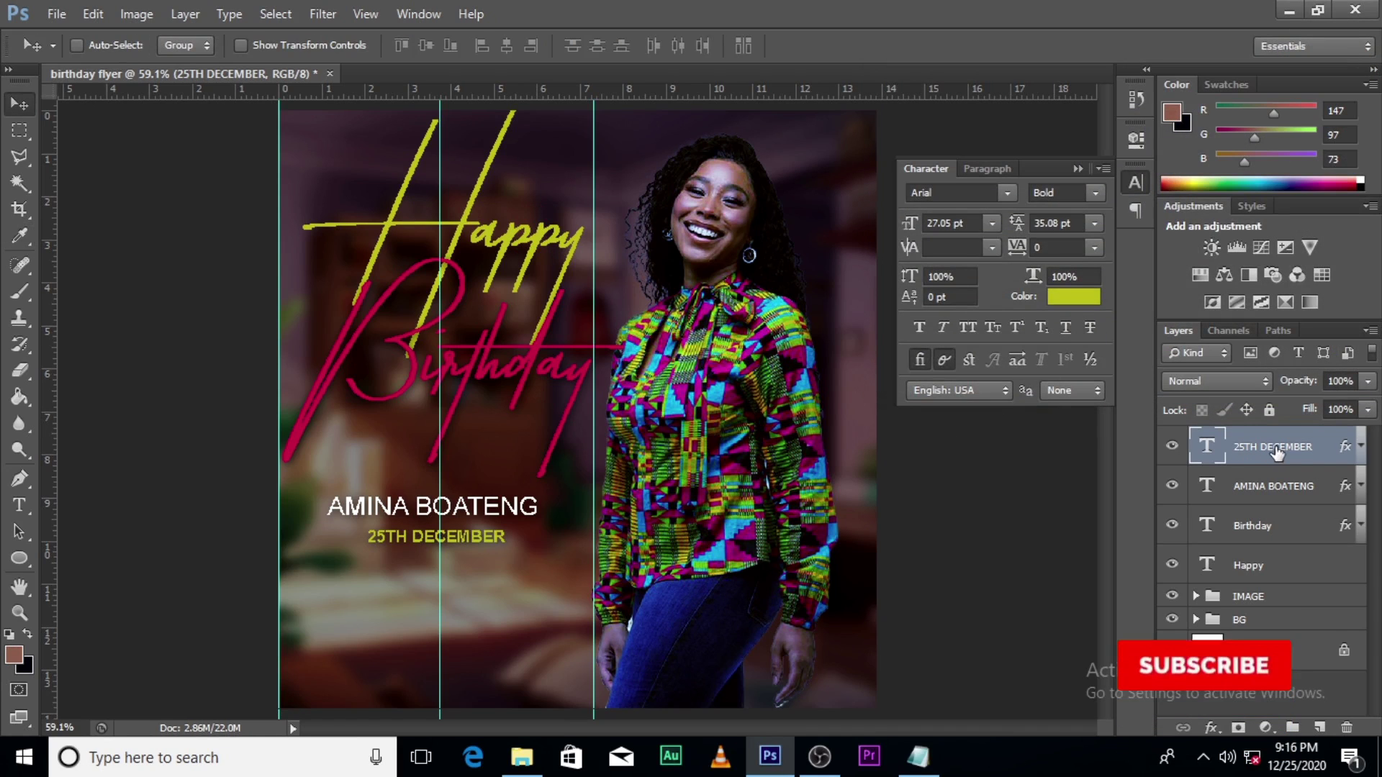
Step: Nudge the 25TH DECEMBER date line two steps to the right and commit the move
key("v")
key("ctrl+t")
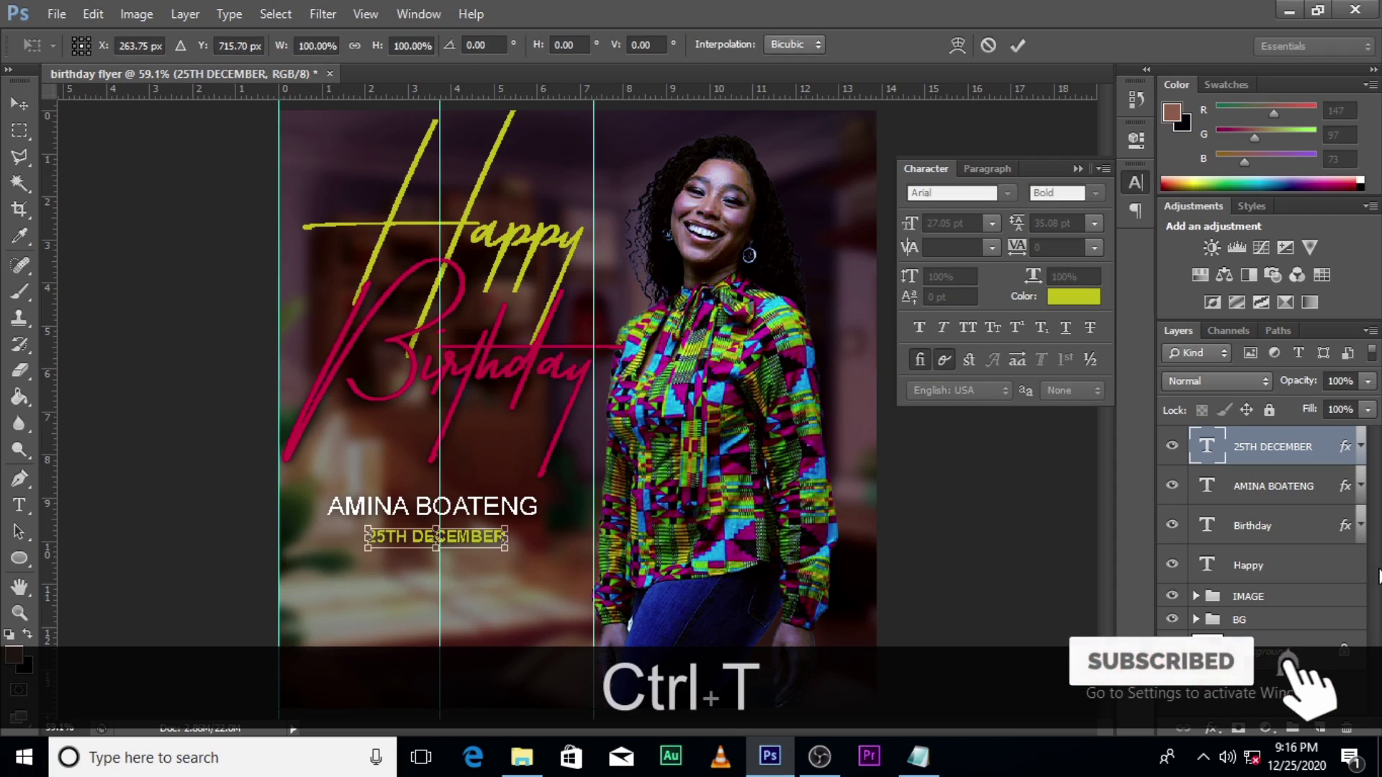
key("Right")
key("Right")
key("Right")
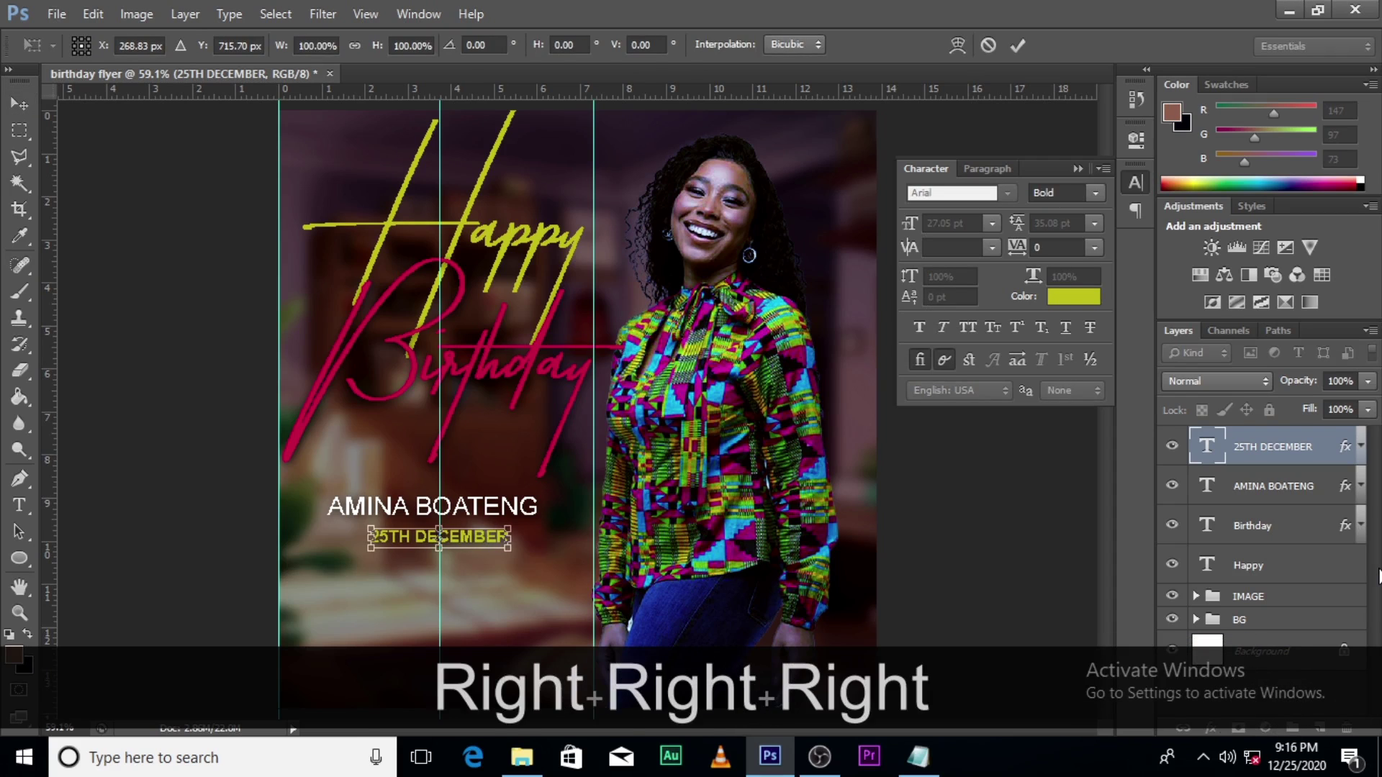
key("Right")
key("Return")
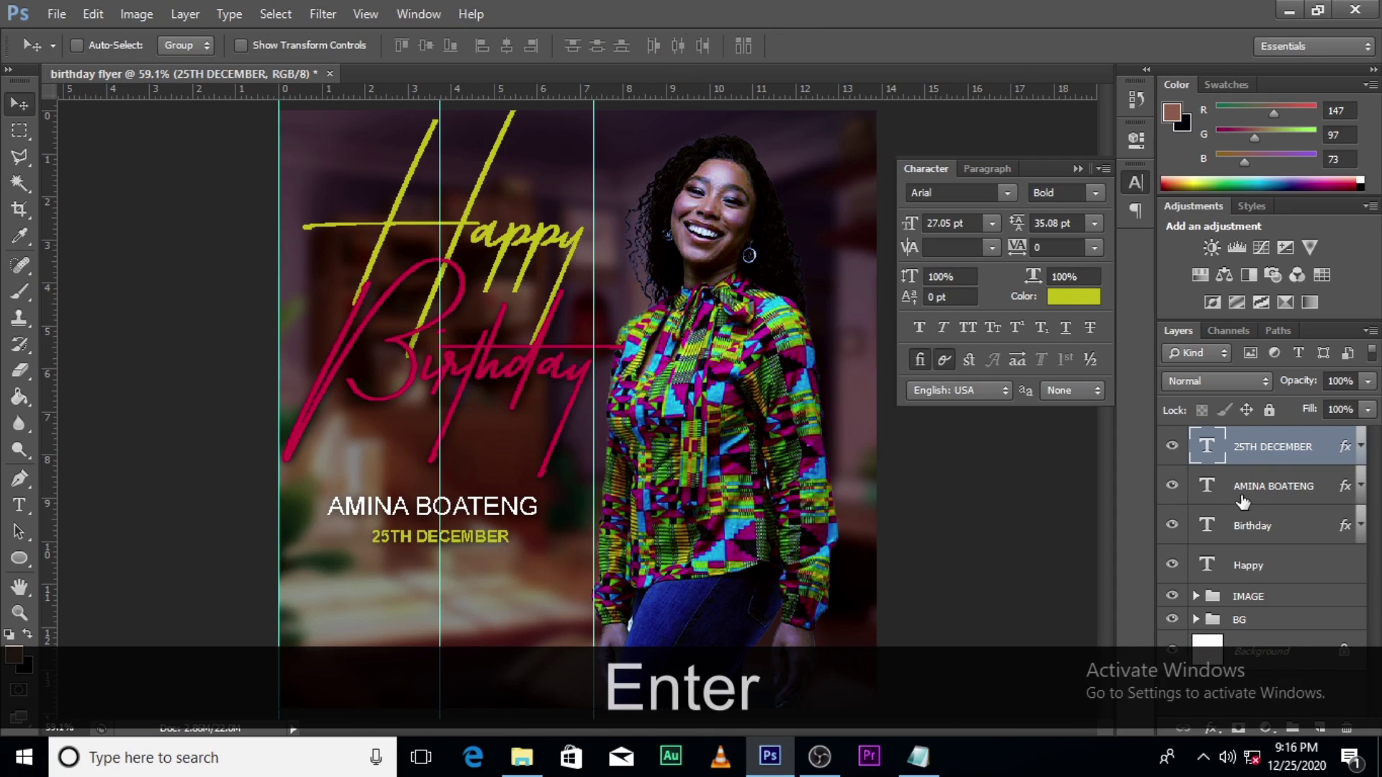
Step: Nudge the name line one step to the right and commit it
left_click(1243, 501)
key("ctrl+t")
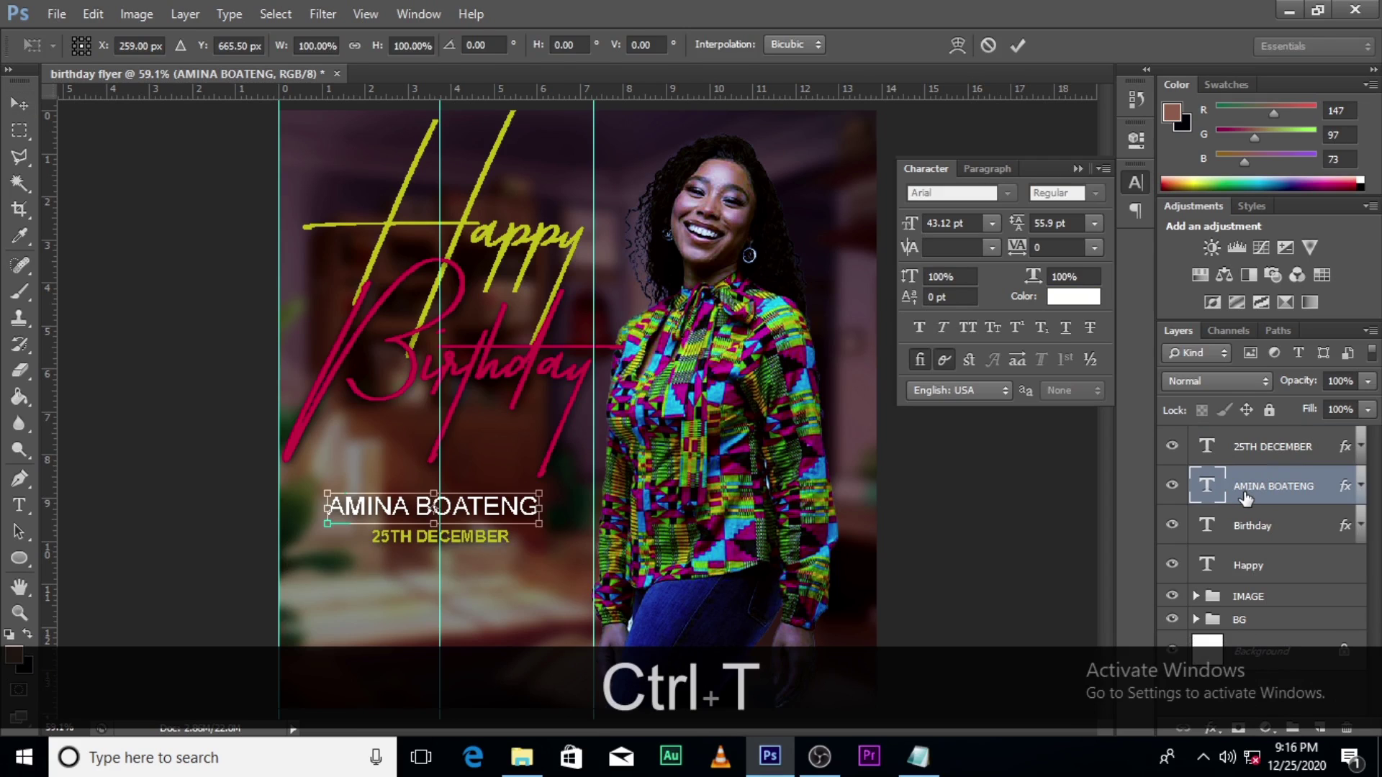
key("Right")
key("Right")
key("Right")
key("Right")
key("Right")
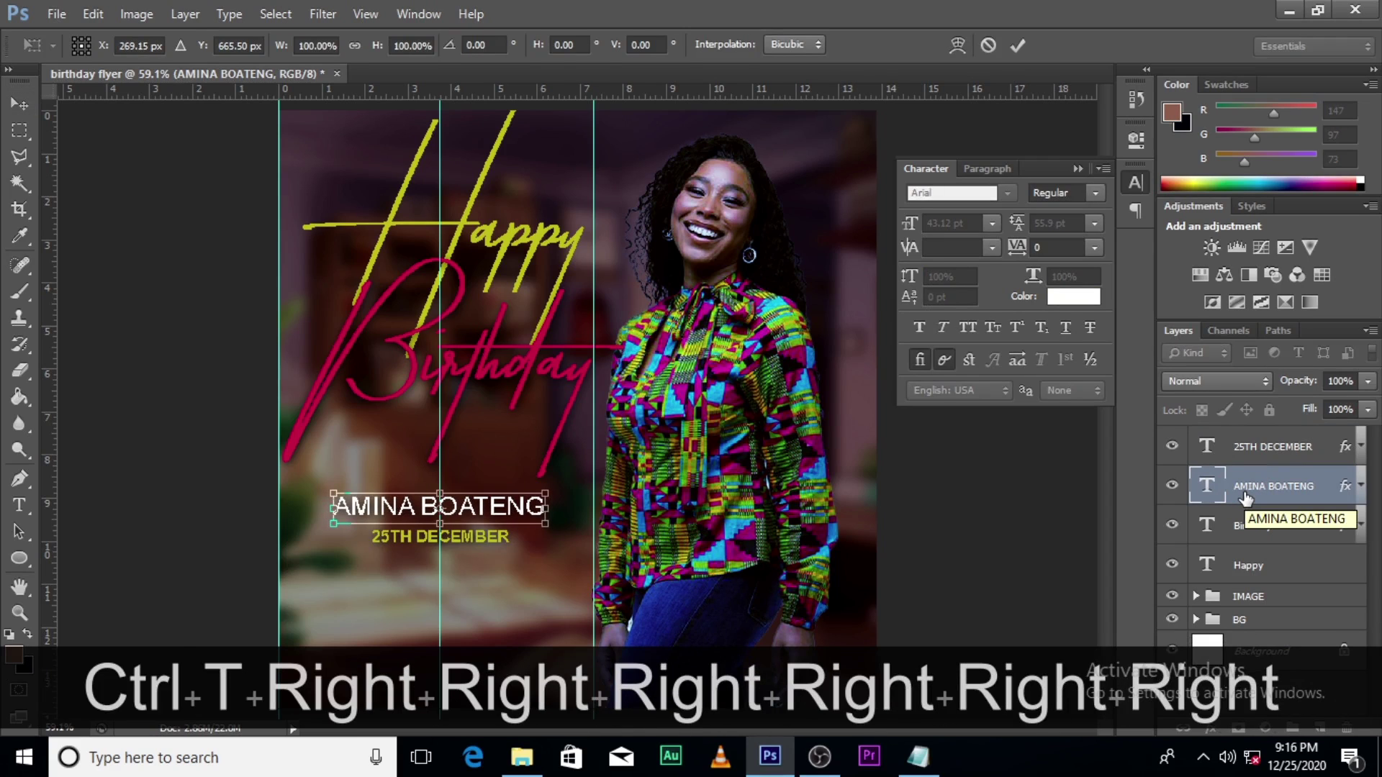
key("Return")
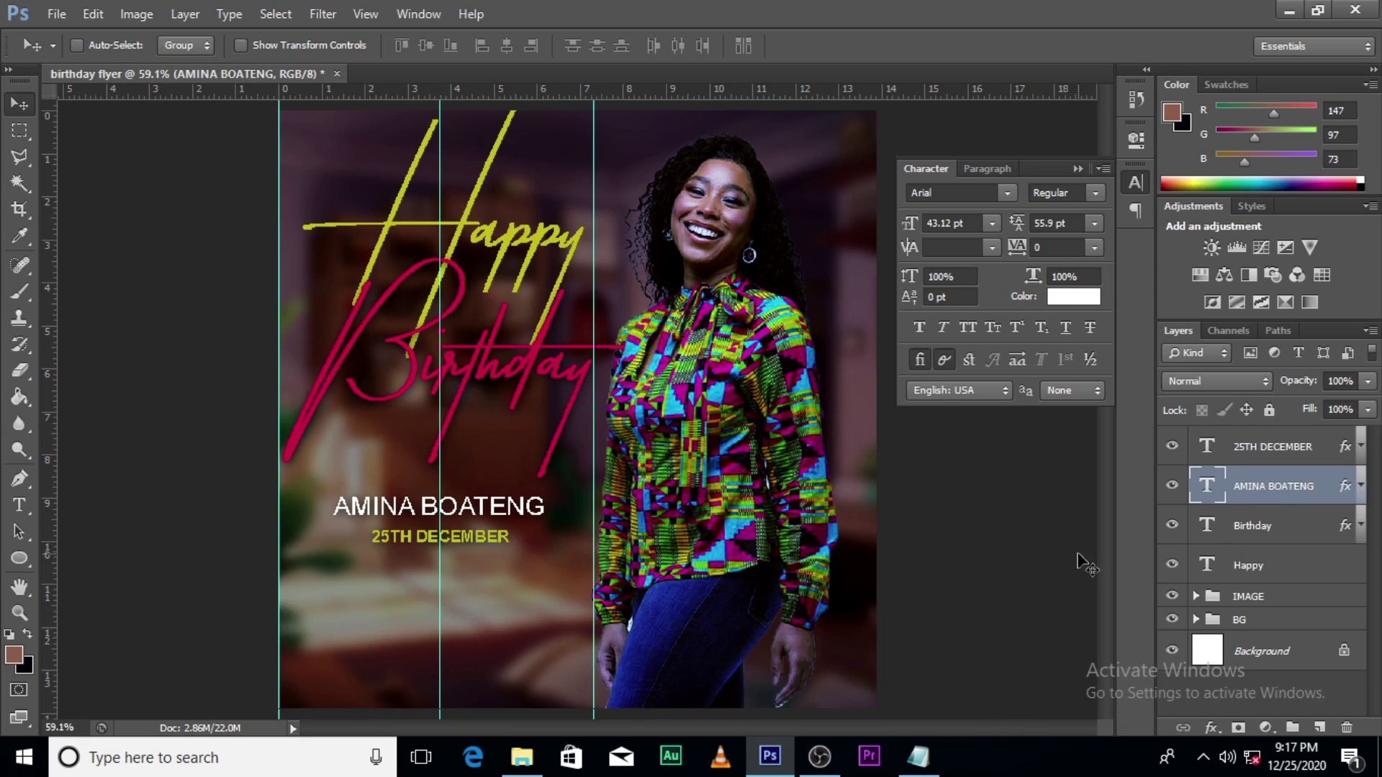
Step: Duplicate the 25TH DECEMBER layer, move the copy straight down near the bottom edge, and select its text for editing
left_click(1271, 454)
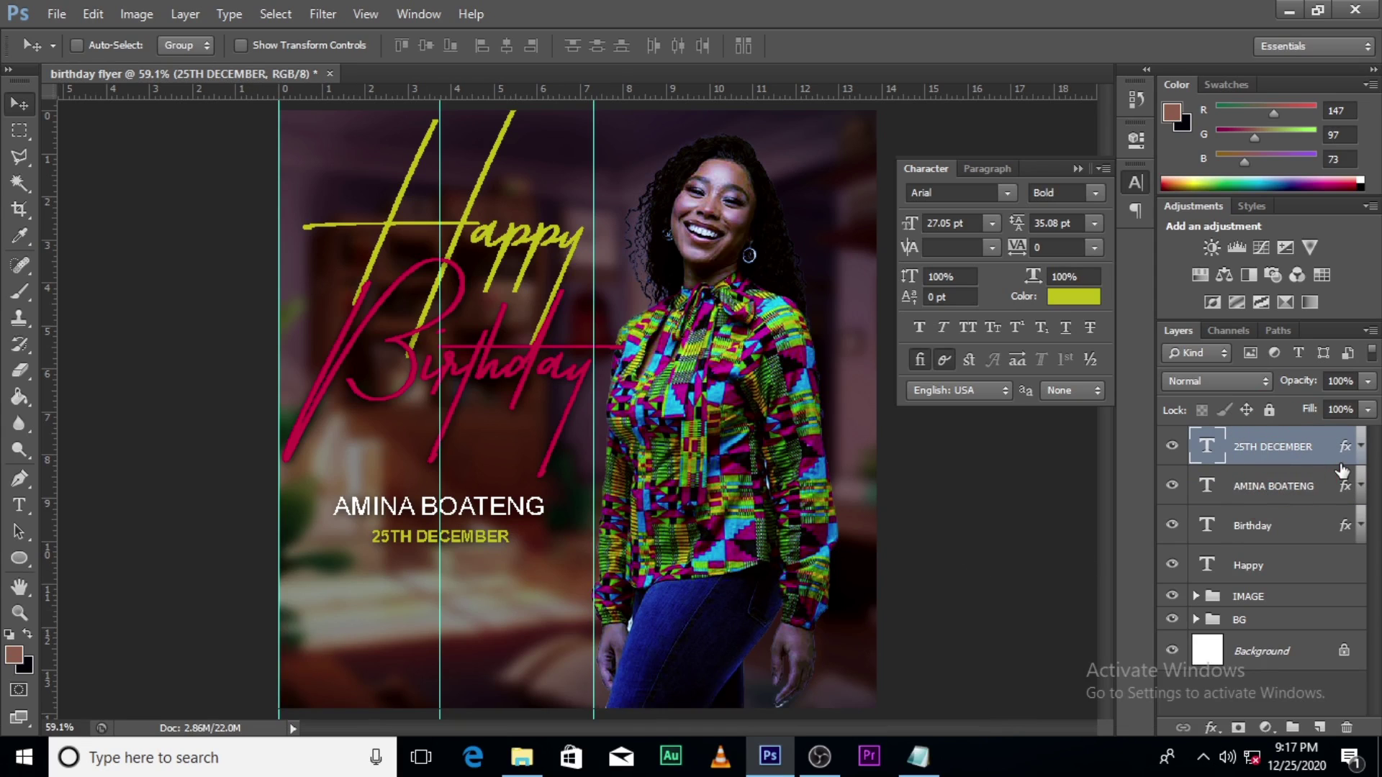
key("ctrl+j")
key("v")
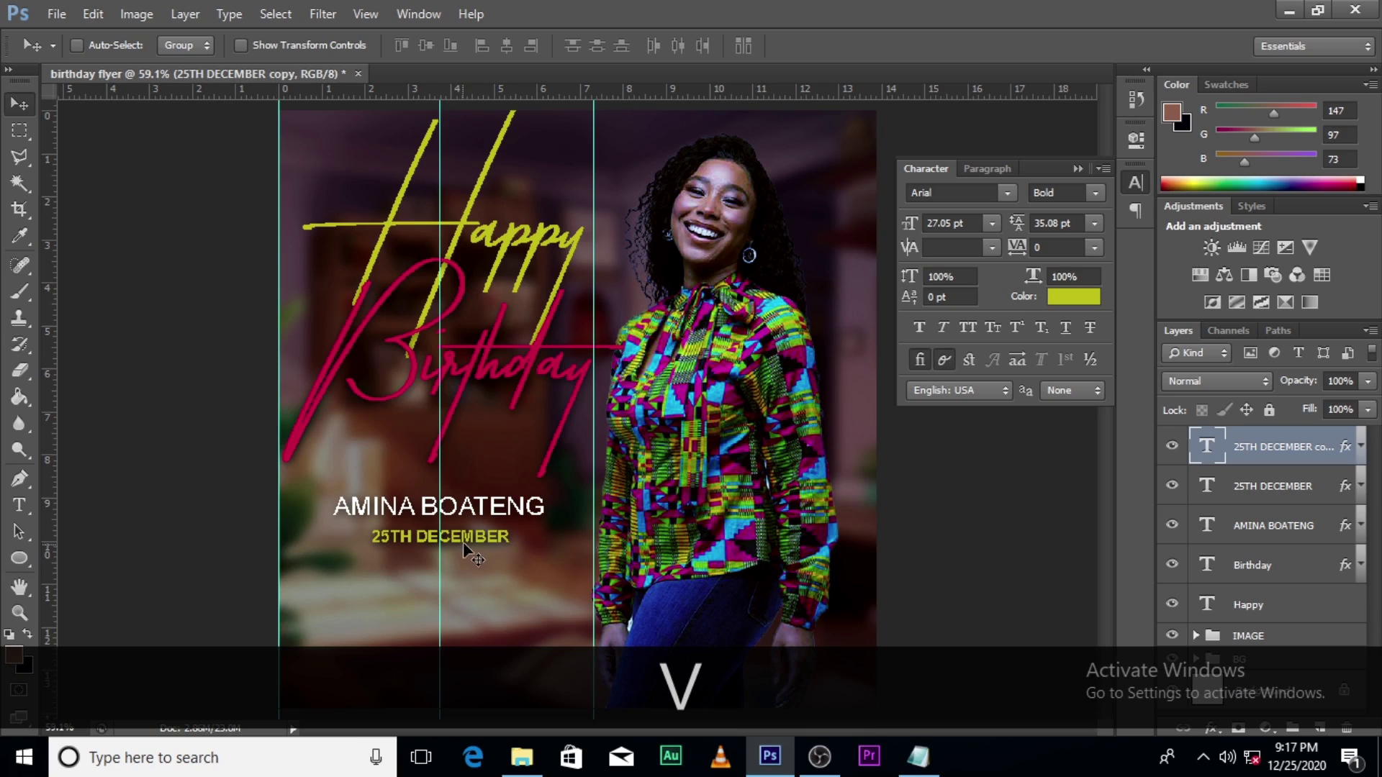
left_click_drag(466, 549, 468, 641)
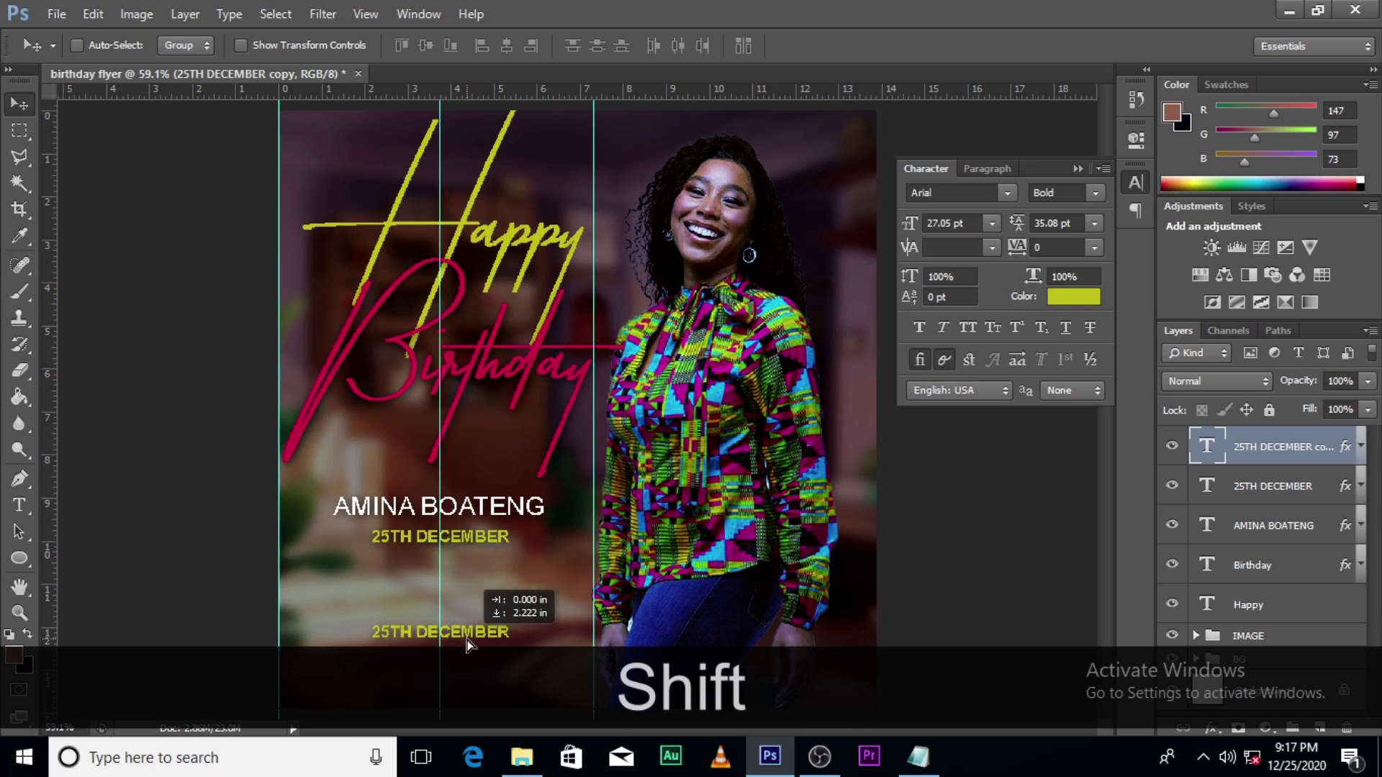
double_click(1213, 447)
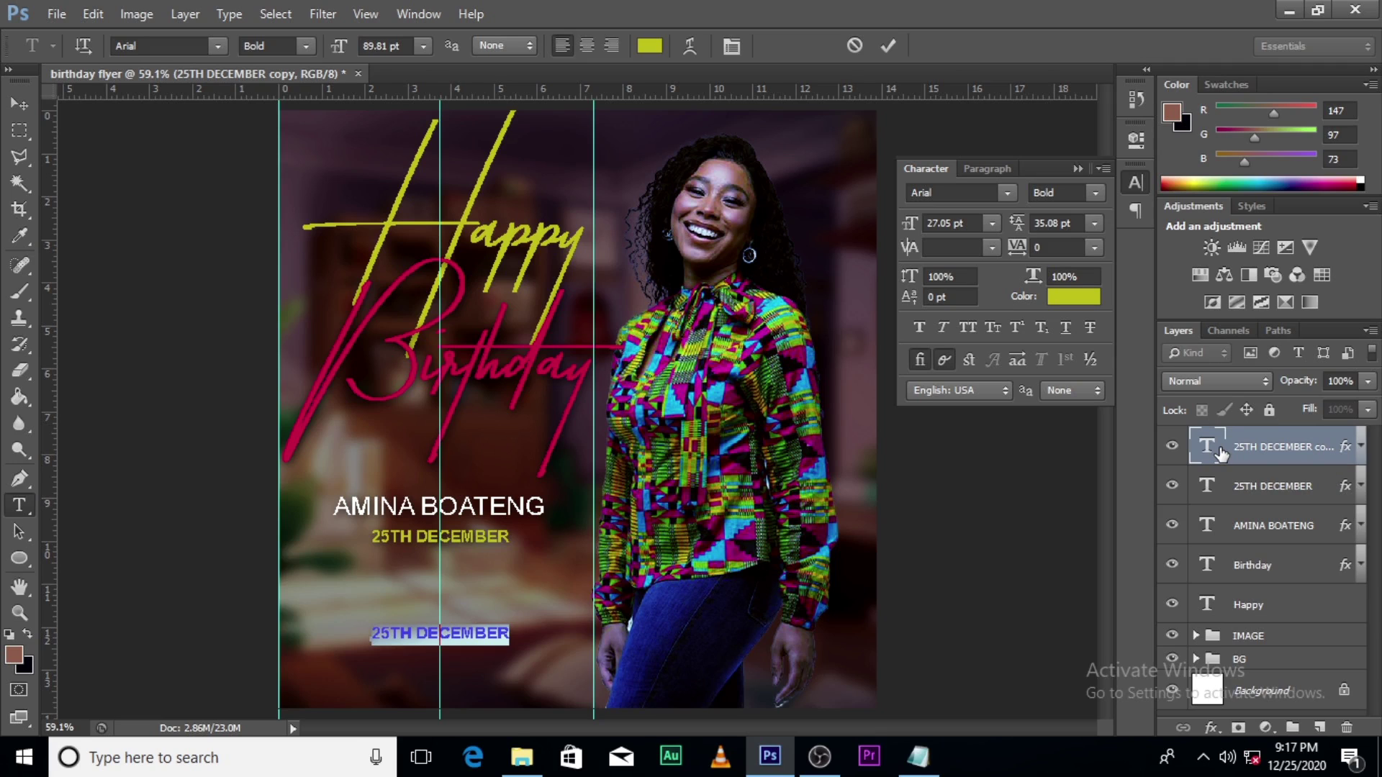
Step: Replace the copied date with 'Wishing you plenty of joy today' / 'and everyday of the coming year!' on two lines
type("W")
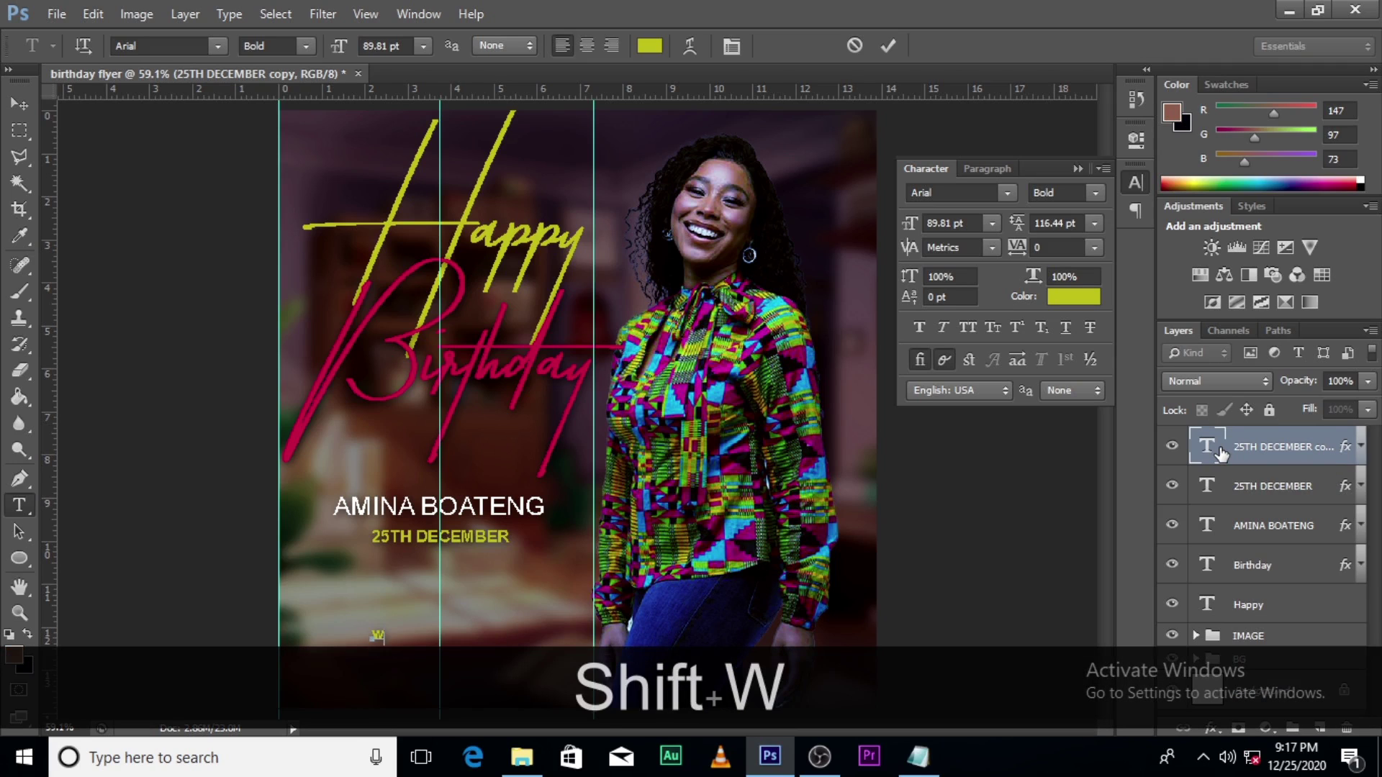
key("BackSpace")
key("BackSpace")
key("Caps_Lock")
type("Wish")
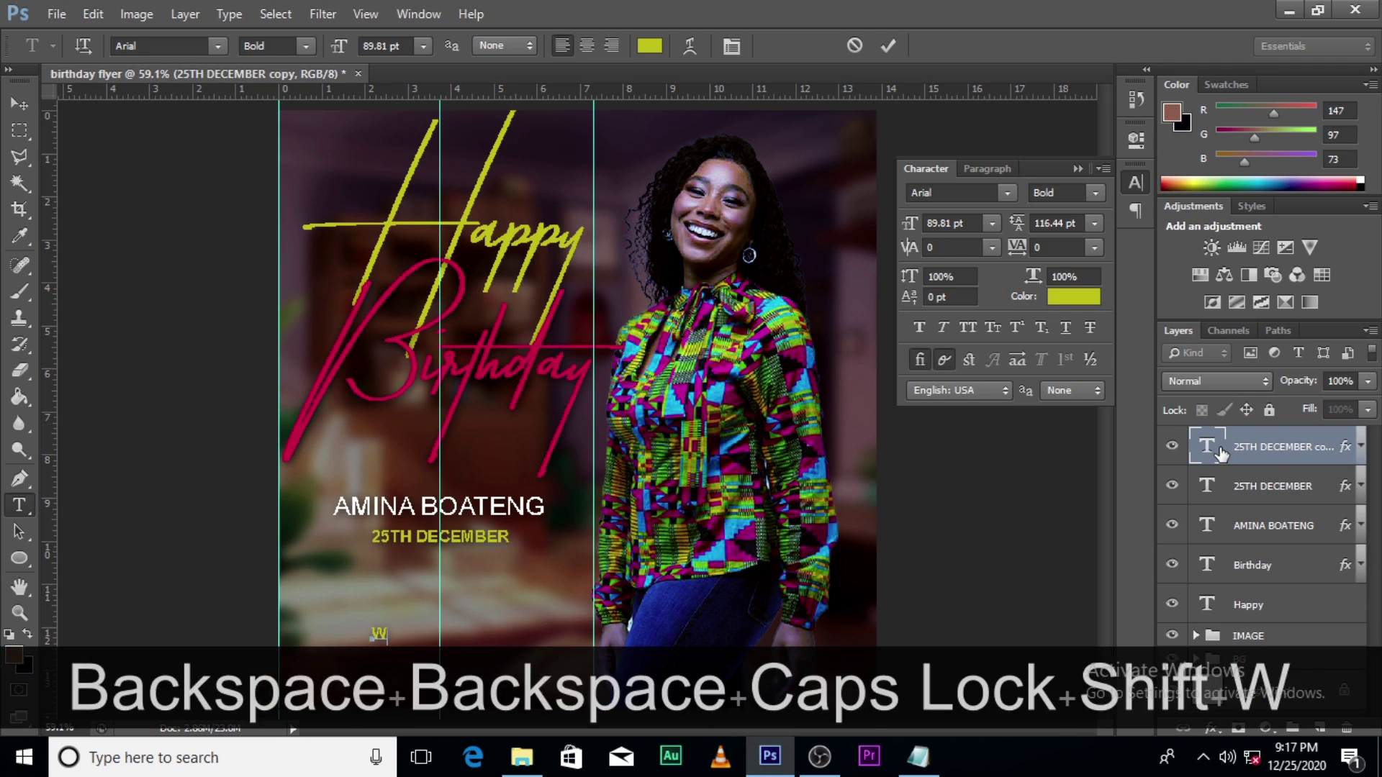
type("ing you")
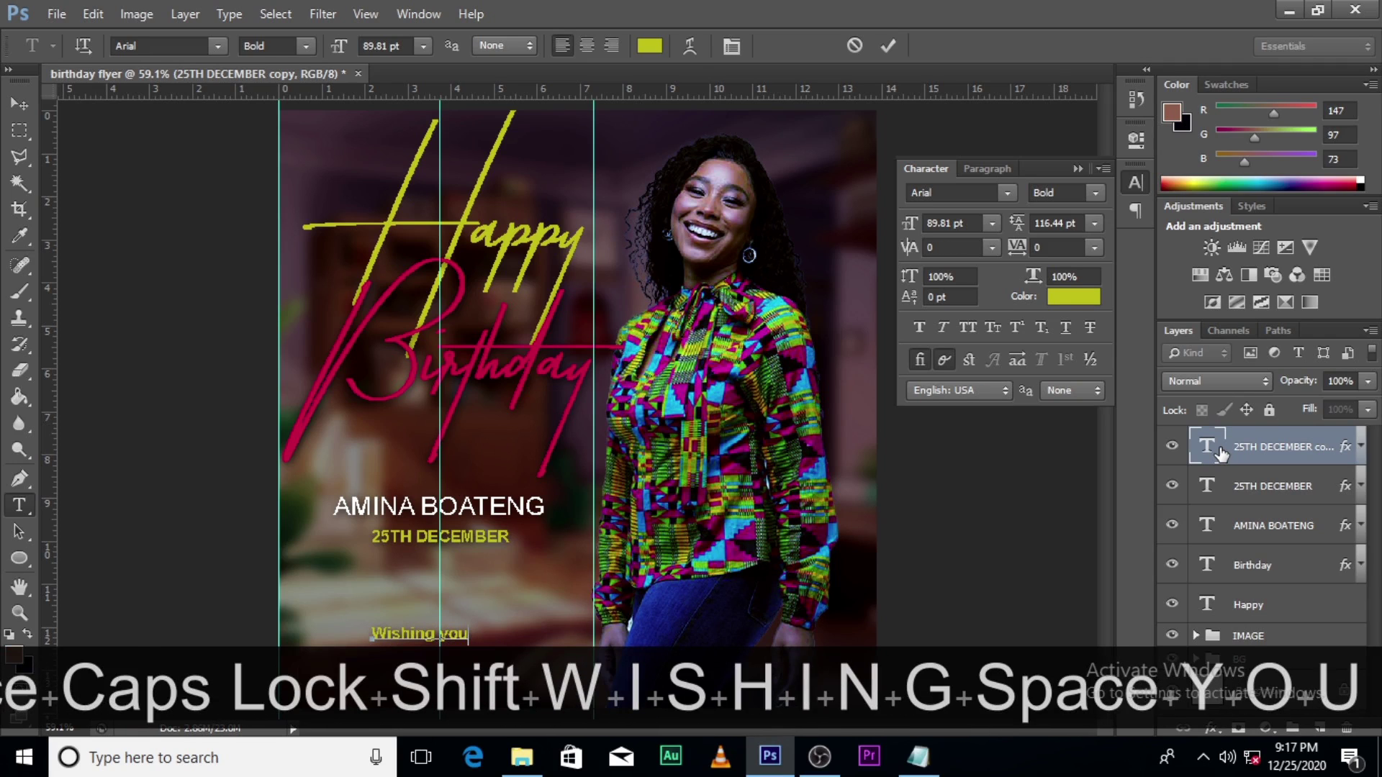
type(" p")
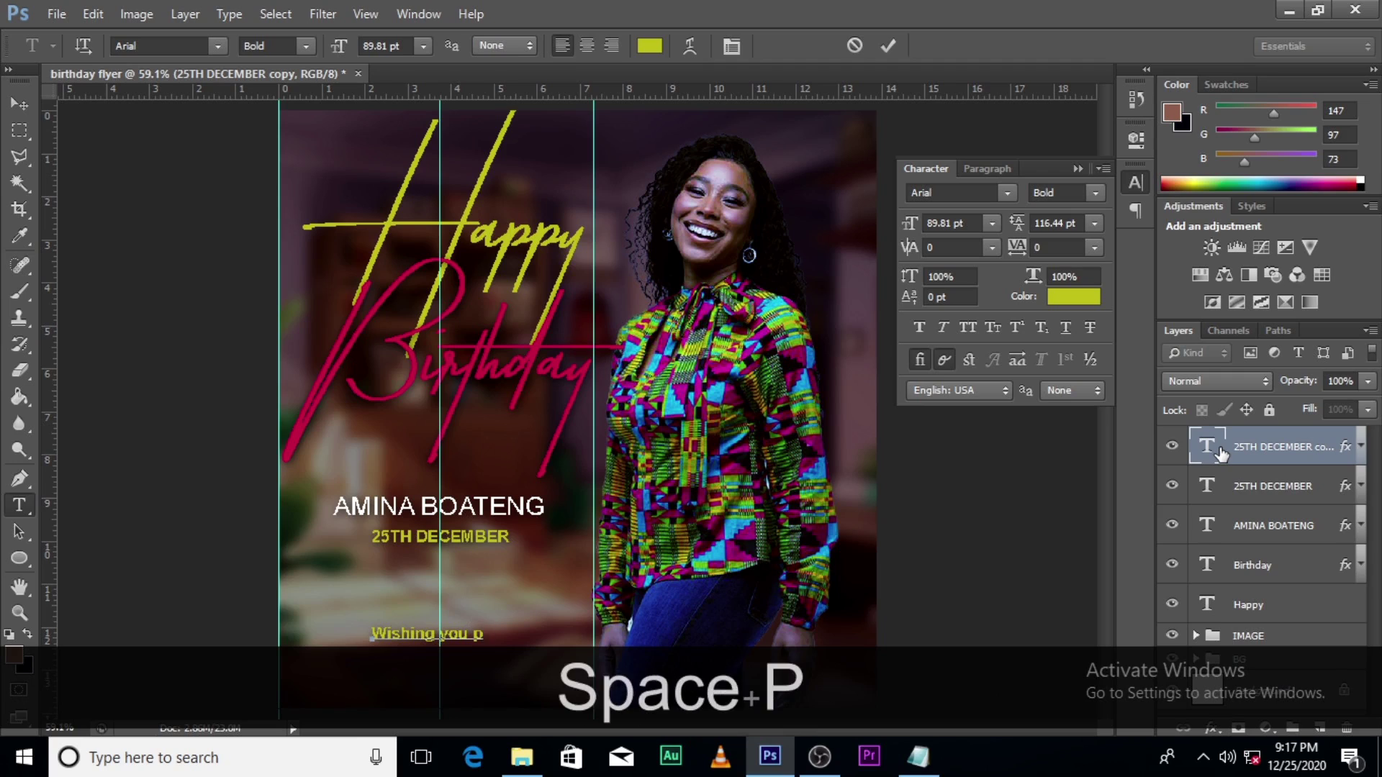
type("lenty")
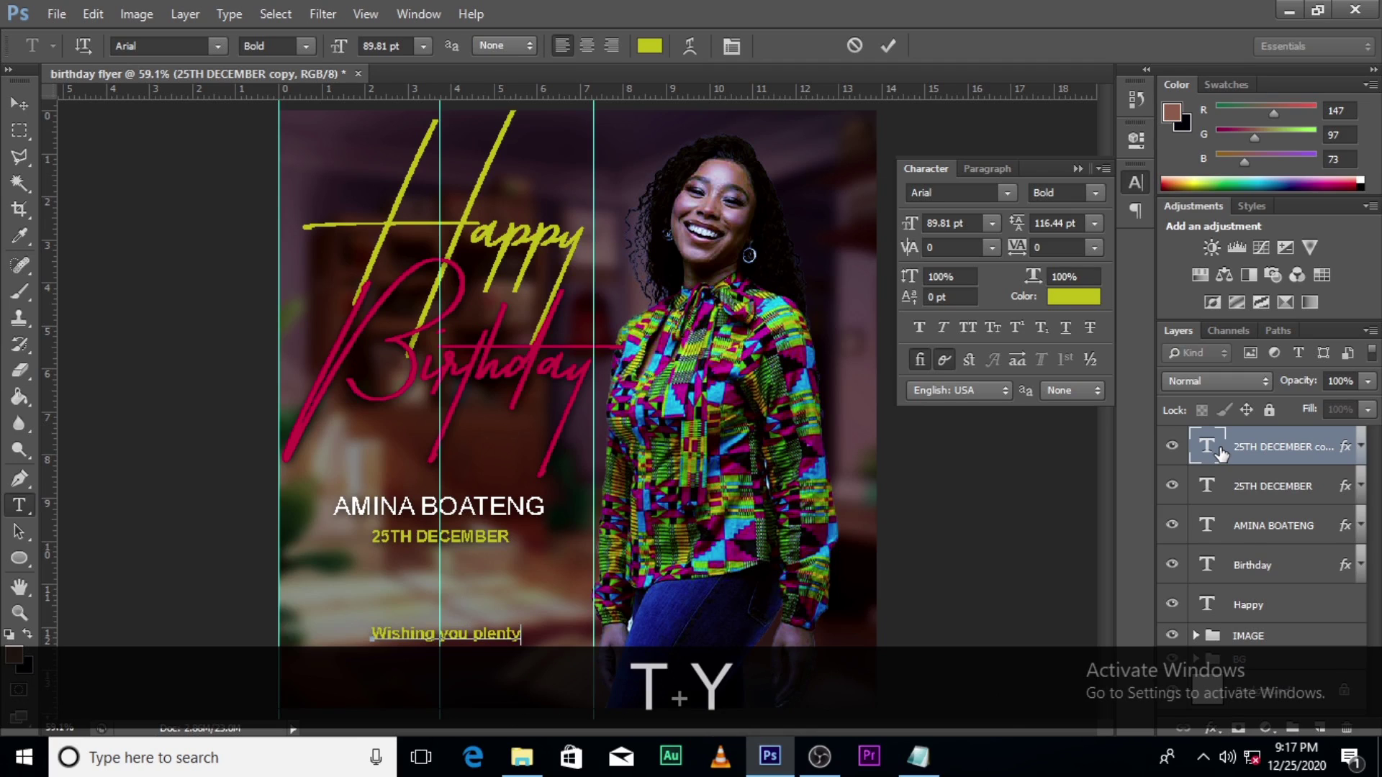
type(" o")
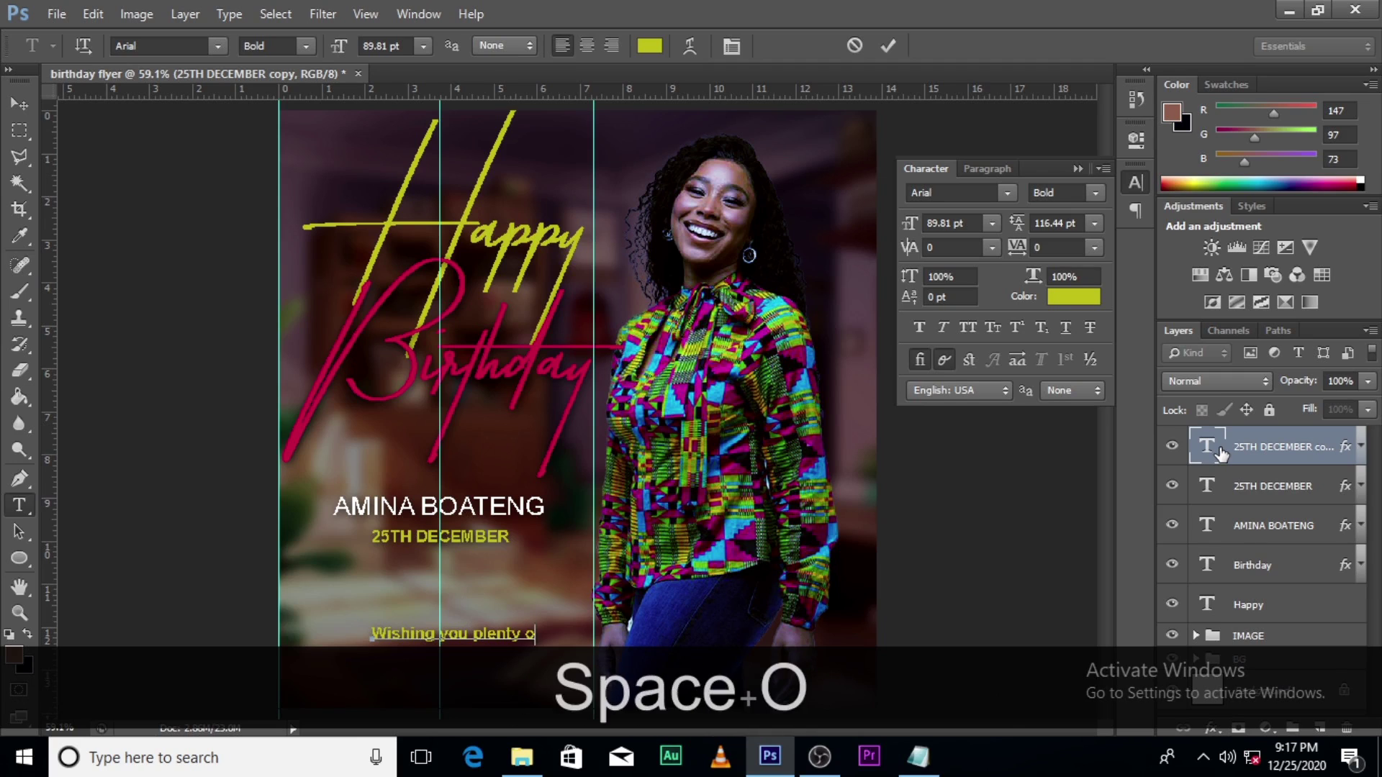
type("f joy")
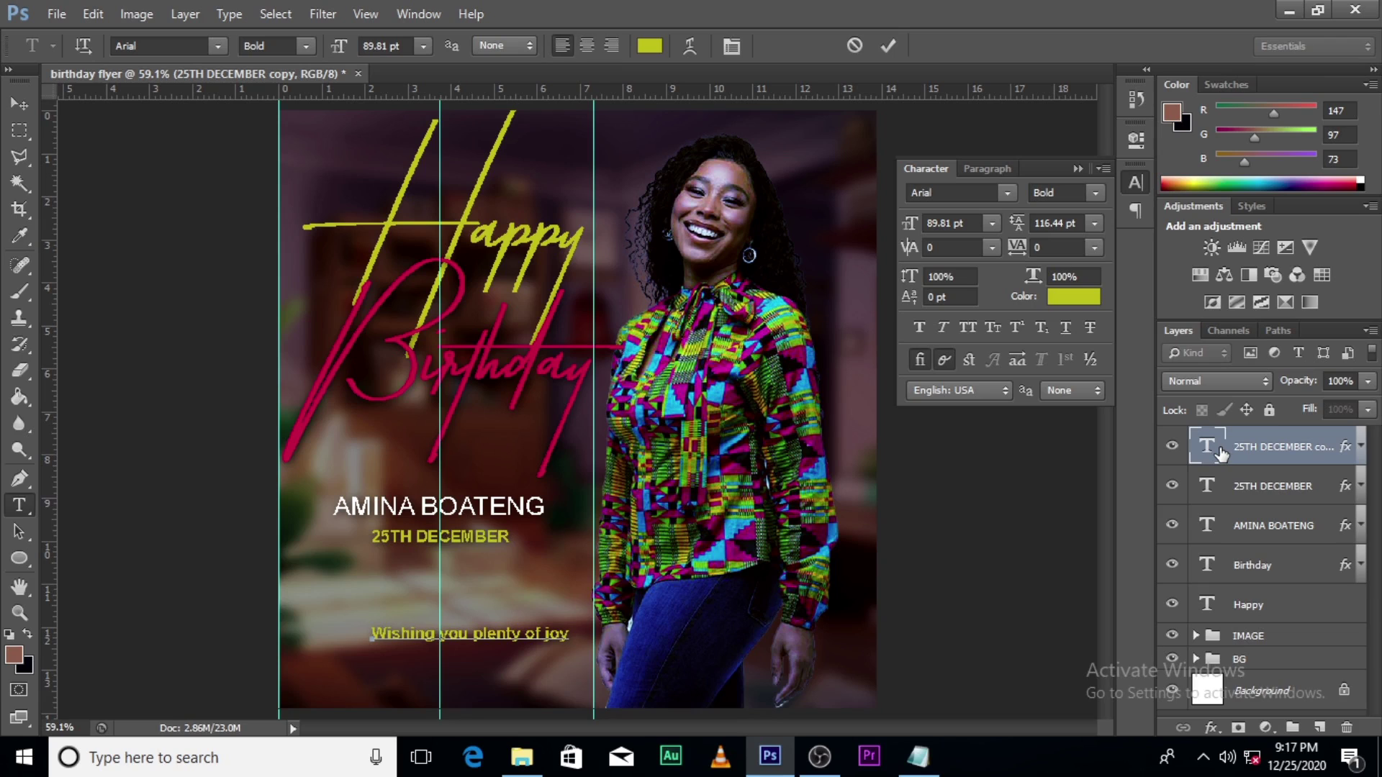
type(" today")
key("Return")
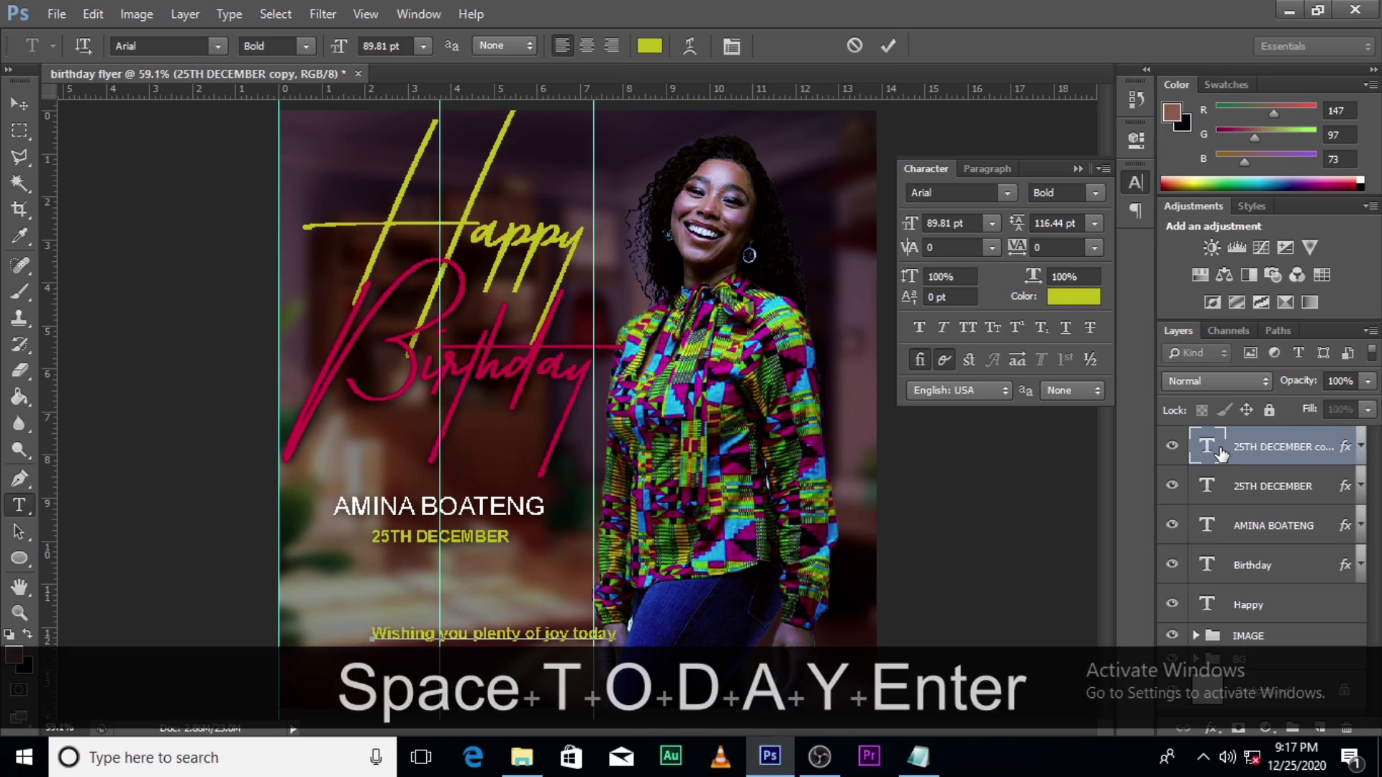
type("and ")
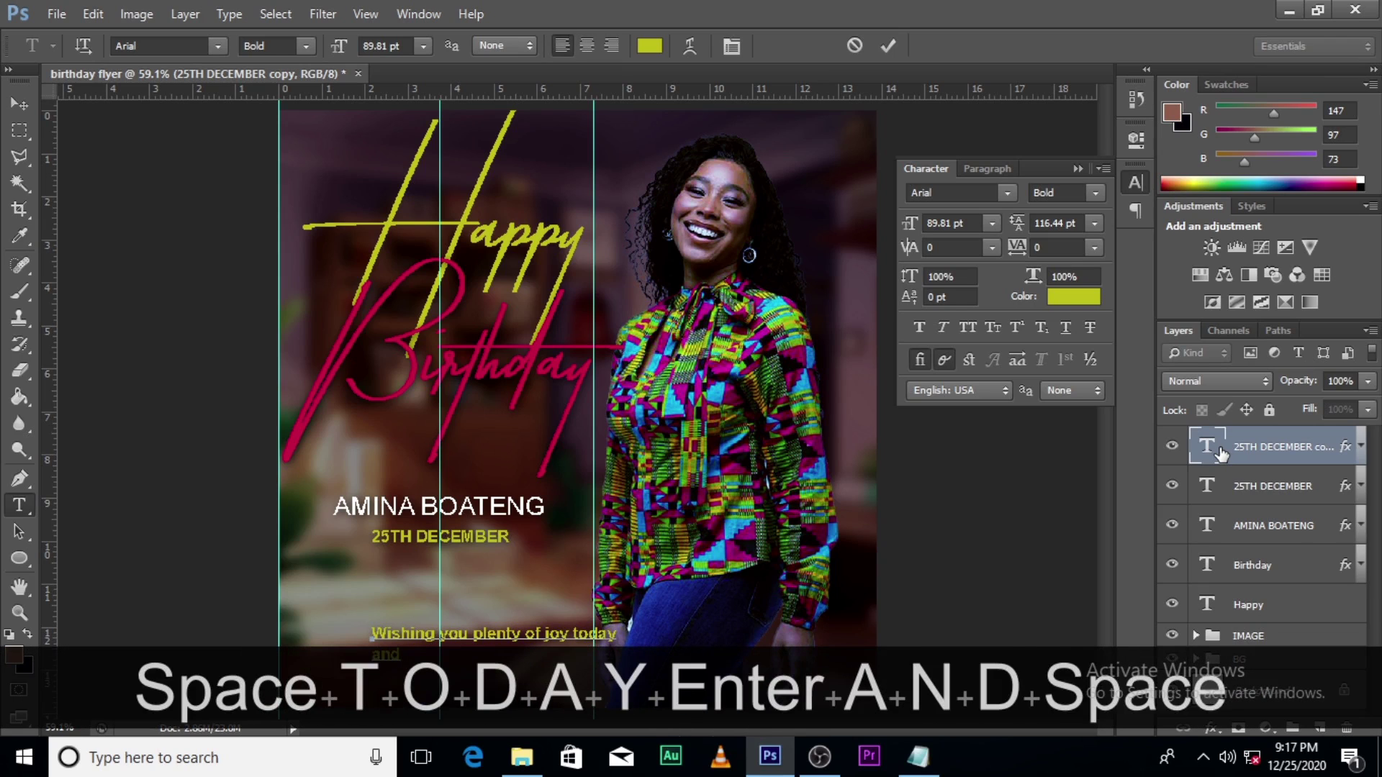
type("everyday")
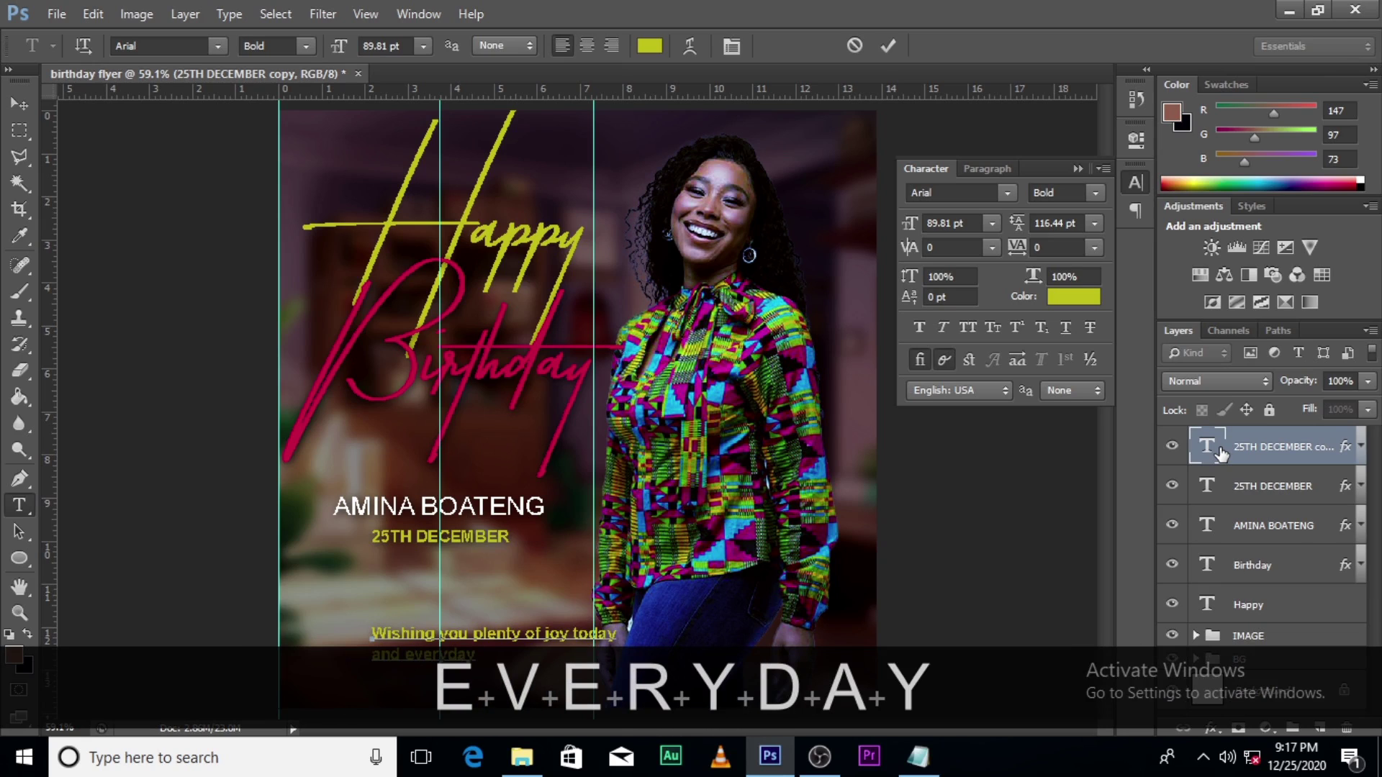
type(" of your")
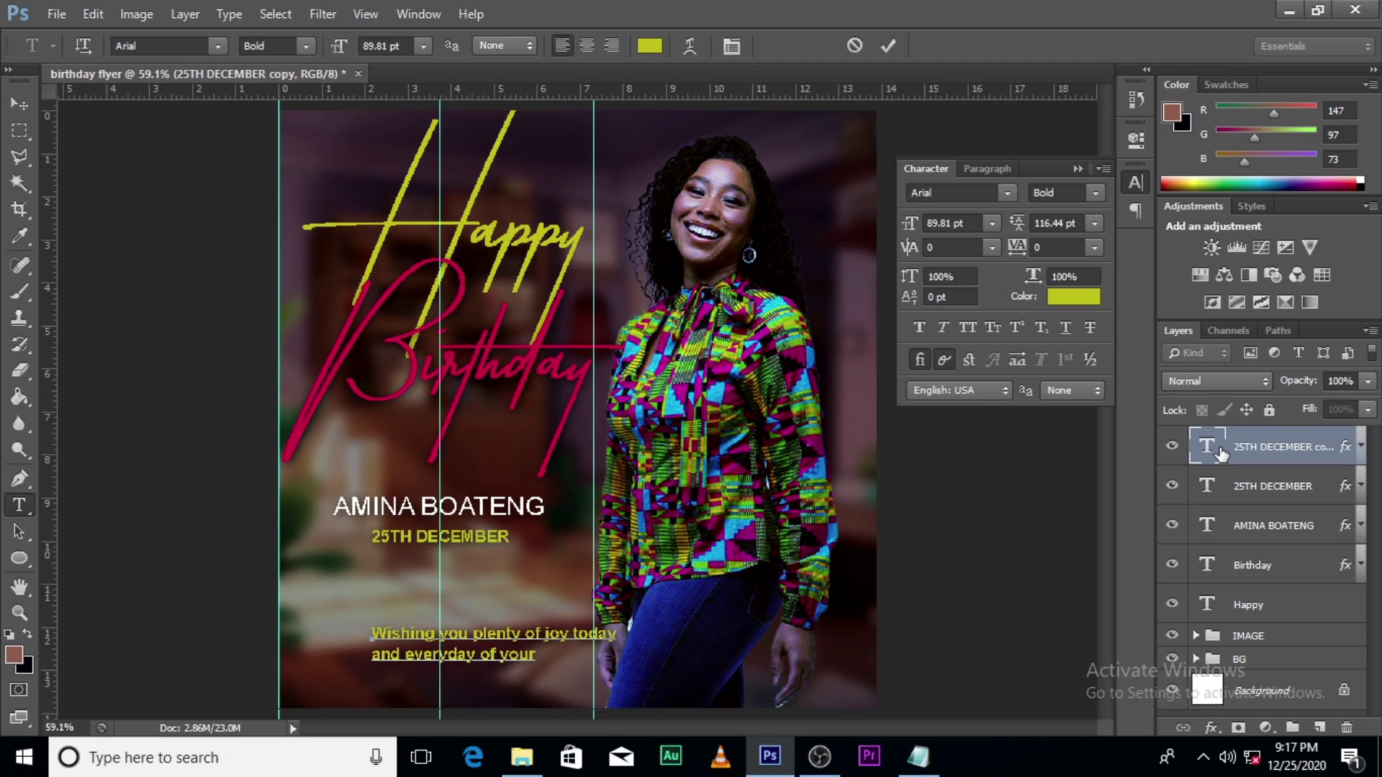
key("BackSpace")
key("BackSpace")
key("BackSpace")
key("BackSpace")
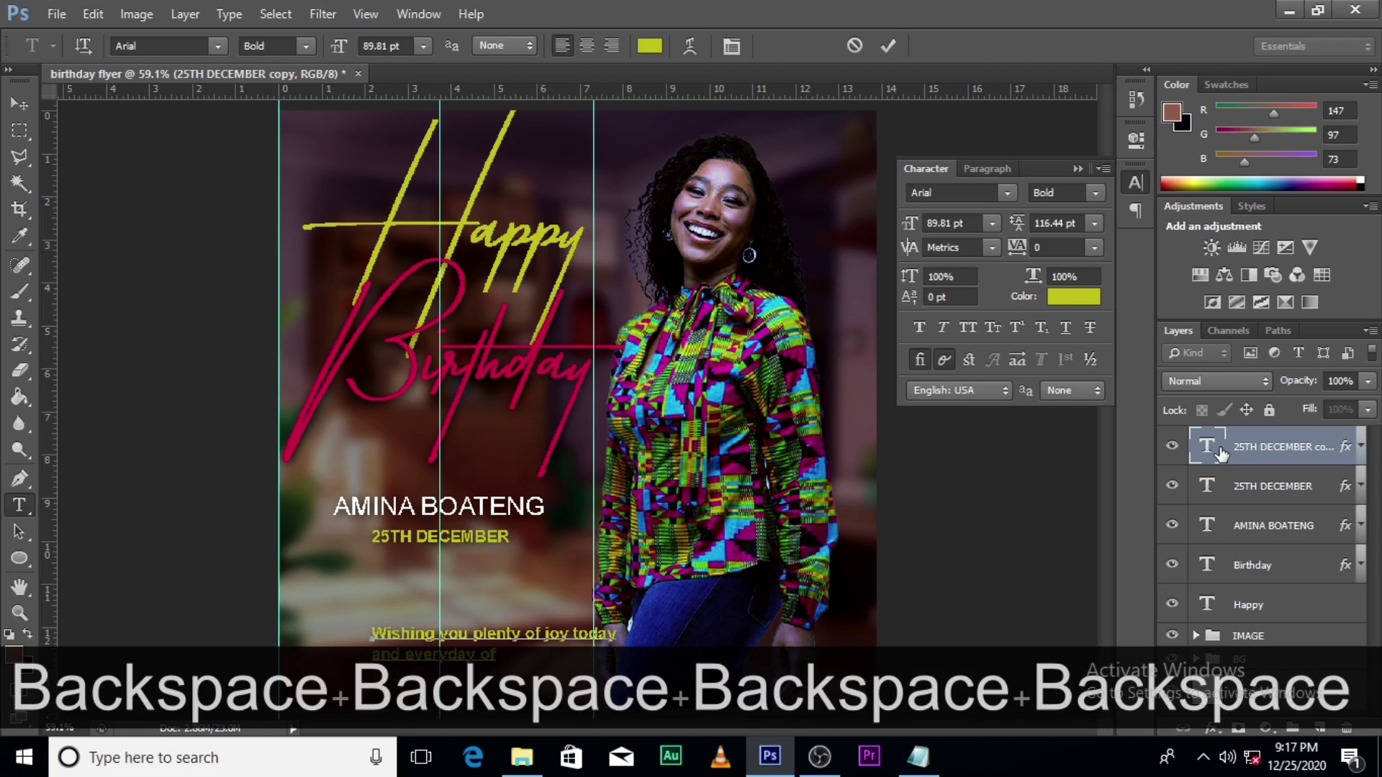
type("t")
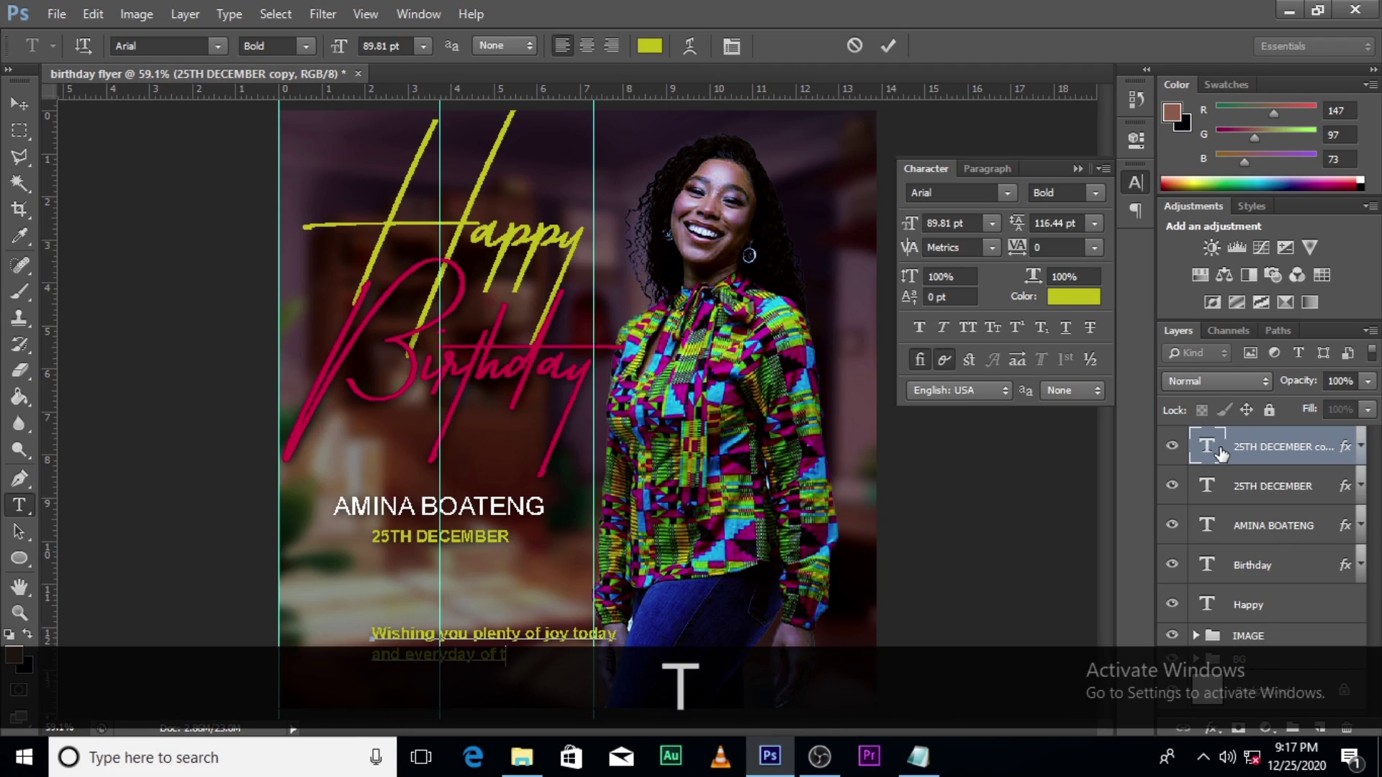
type("he ")
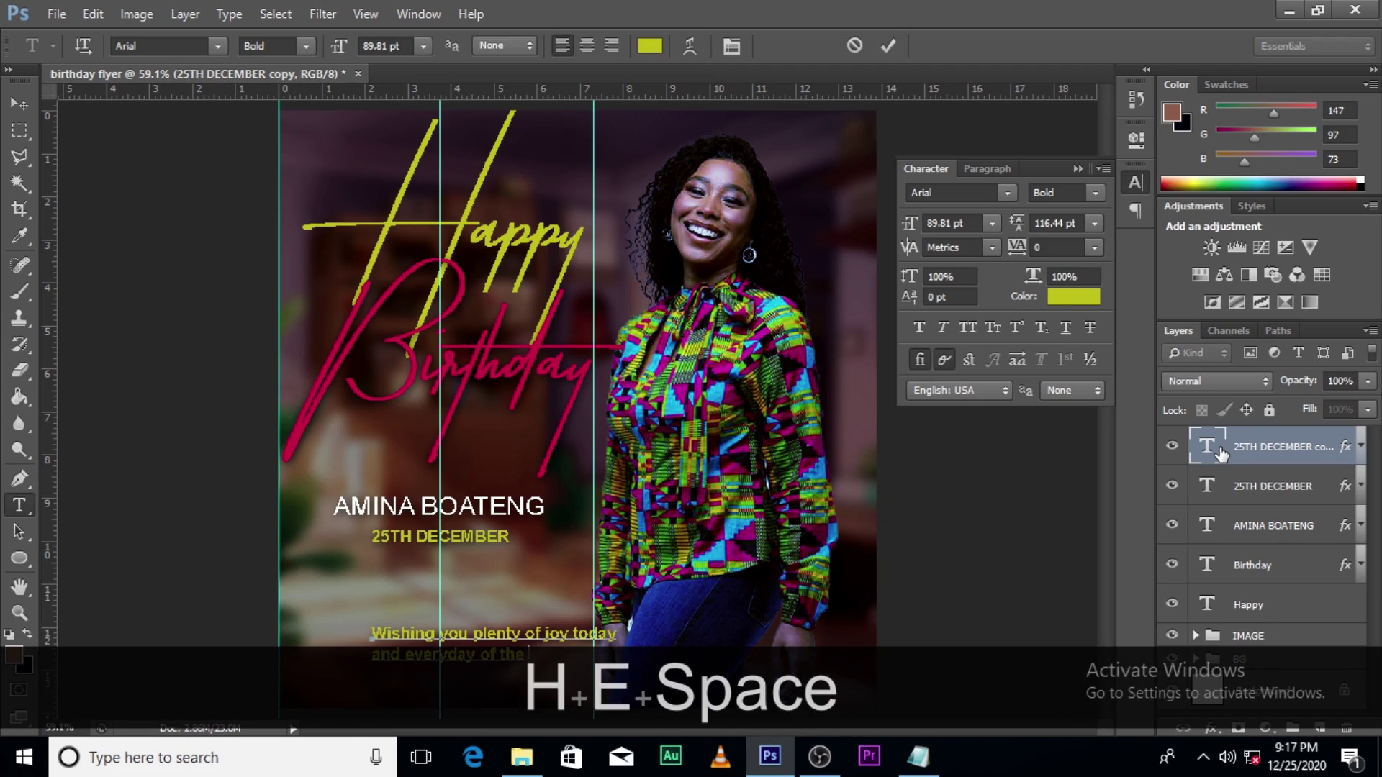
type("coming ")
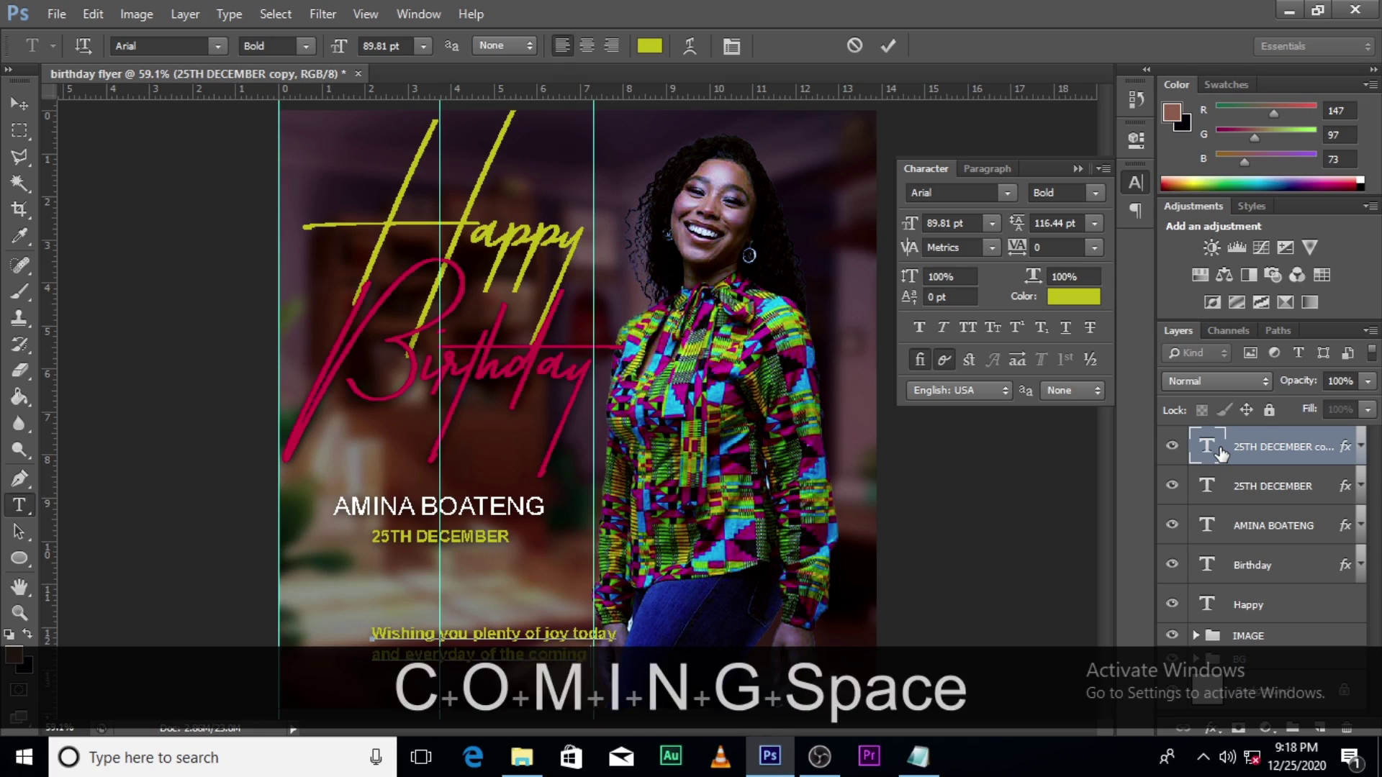
type("year")
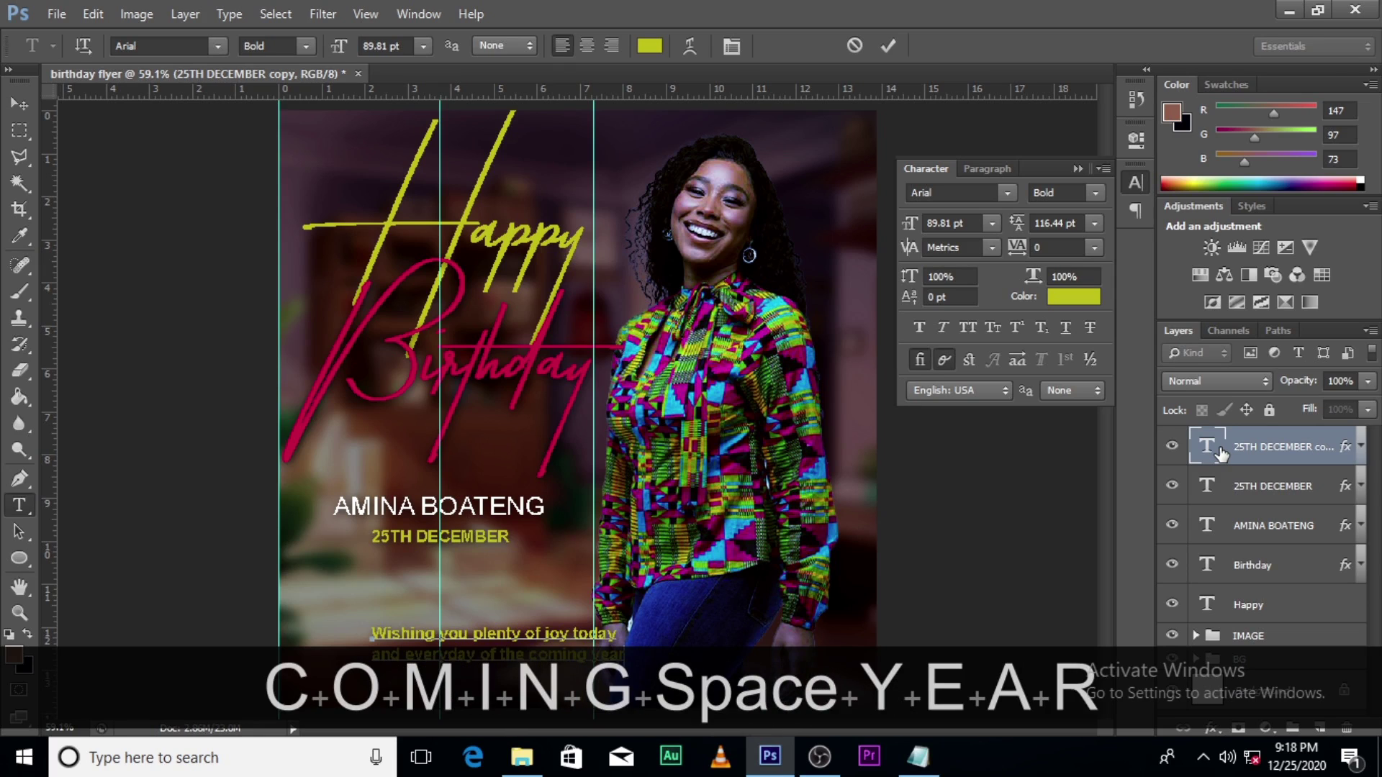
key("shift")
type("!")
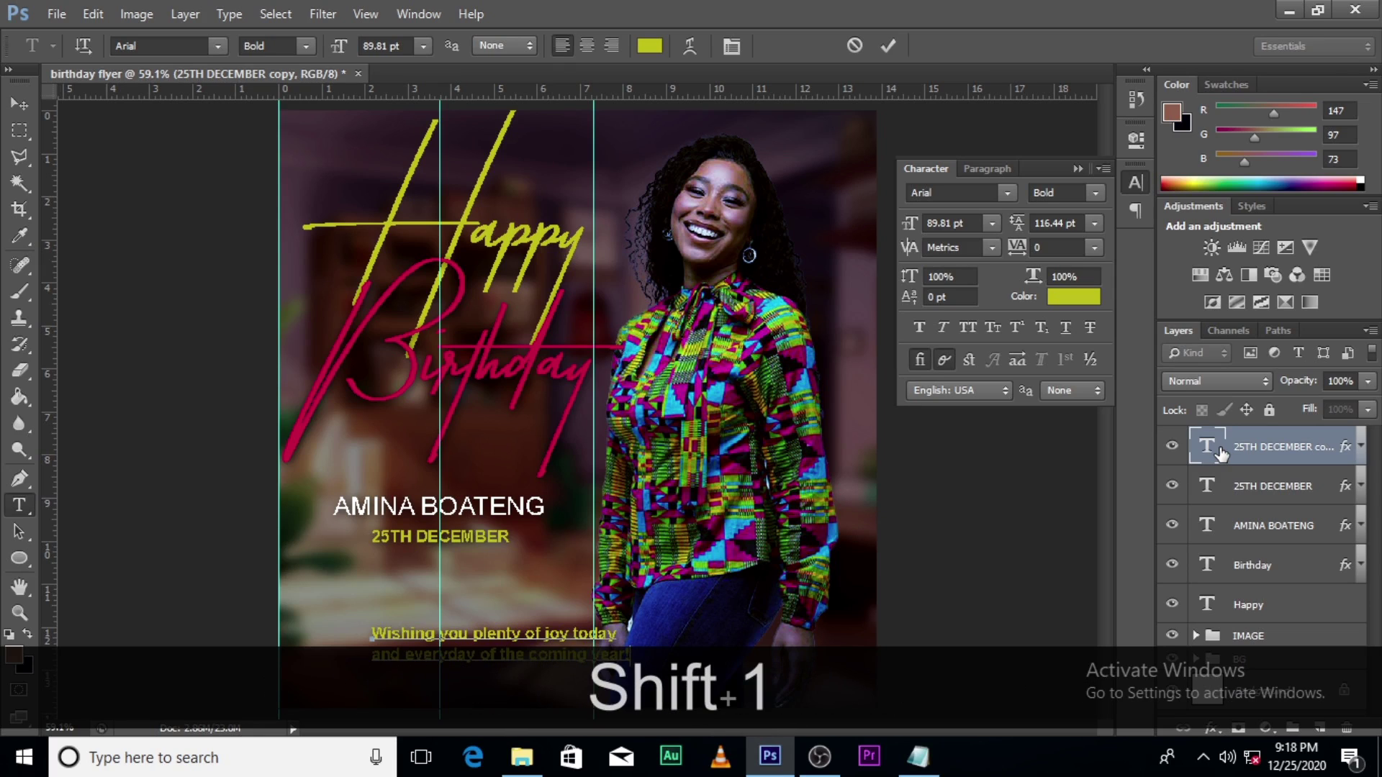
left_click(1302, 448)
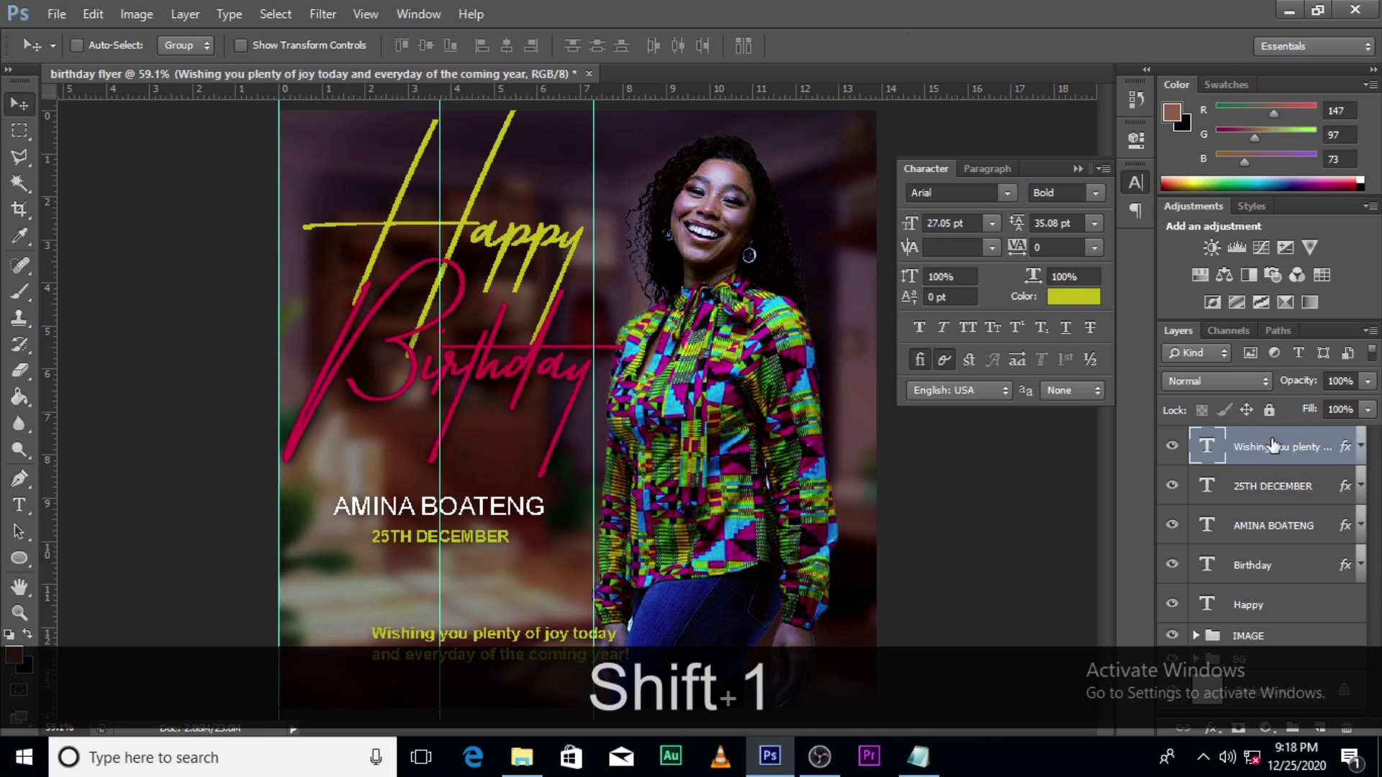
Step: Center-align the wish message and move it back fully onto the flyer
left_click(989, 168)
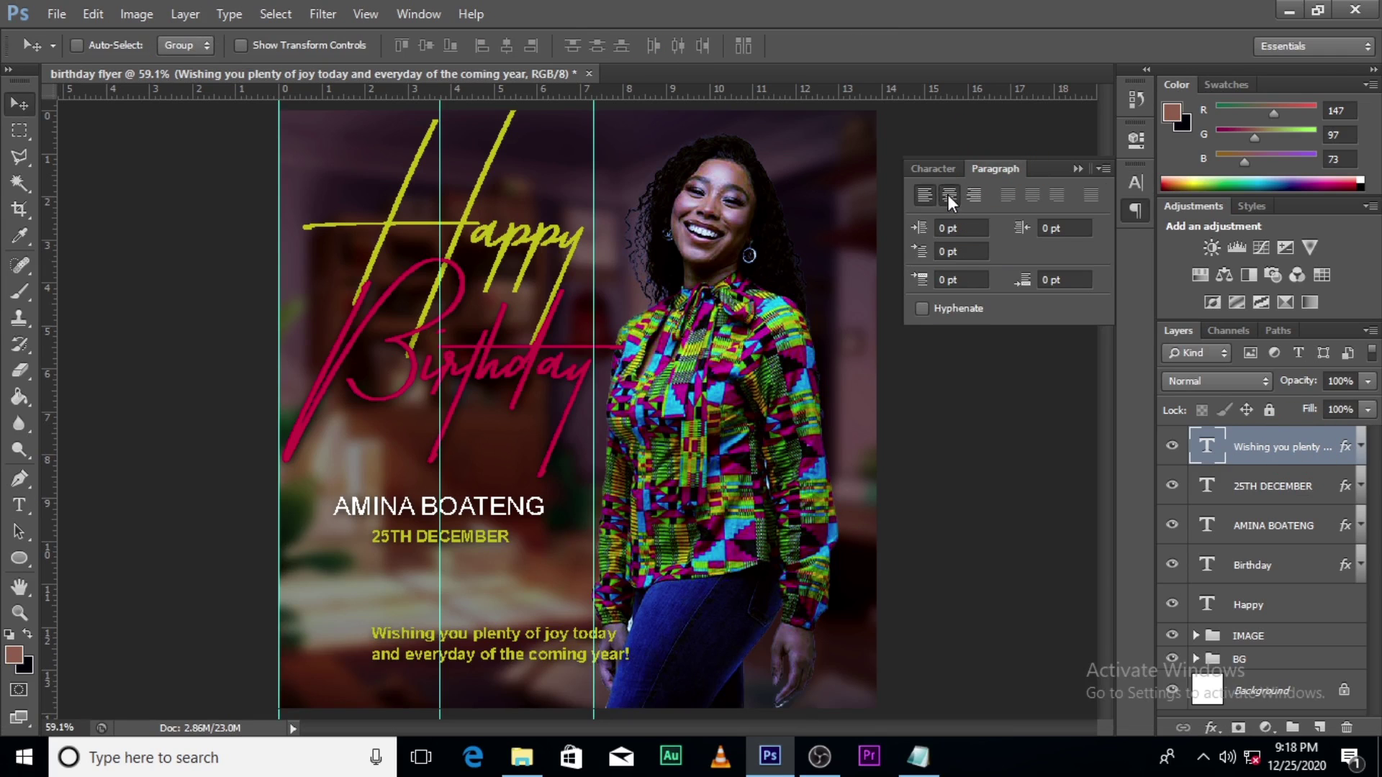
left_click(949, 194)
left_click(1078, 169)
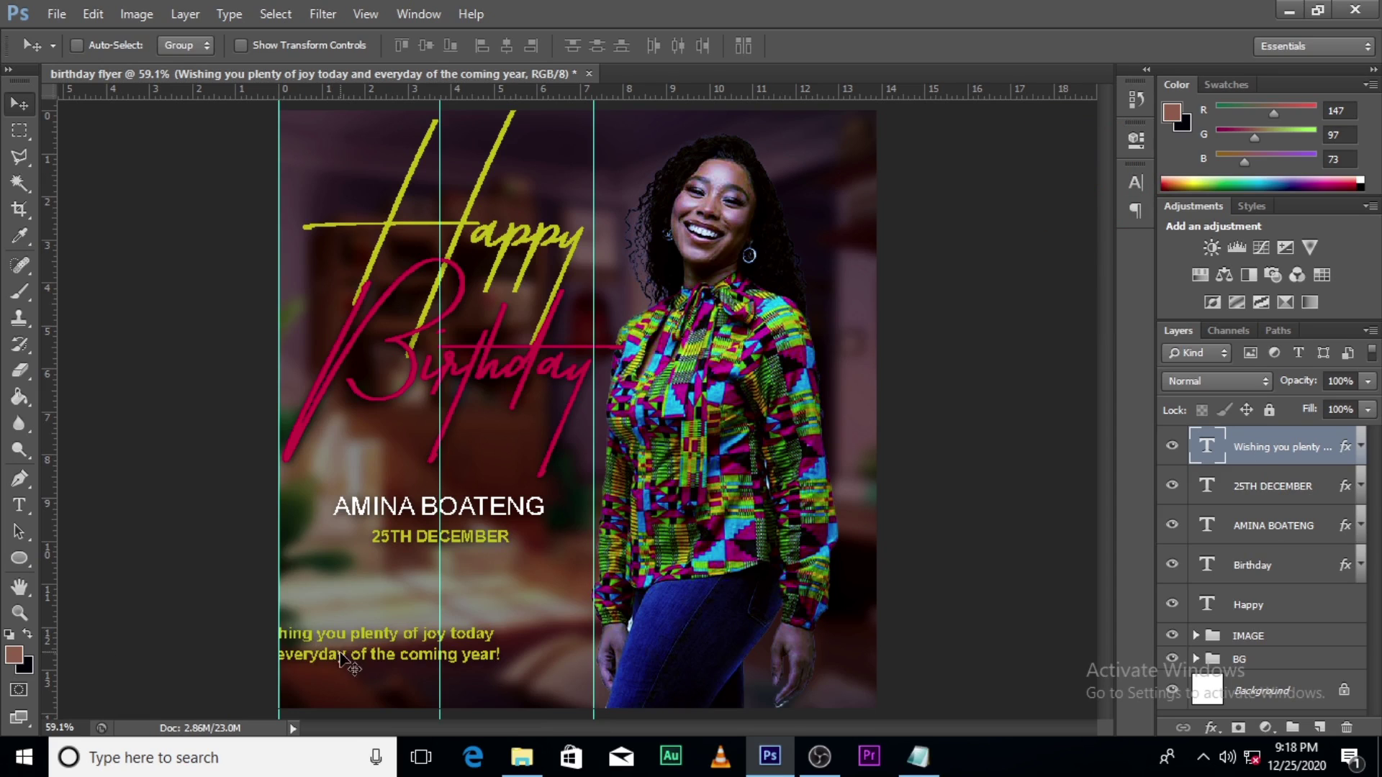
left_click_drag(345, 662, 417, 661)
key("ctrl+t")
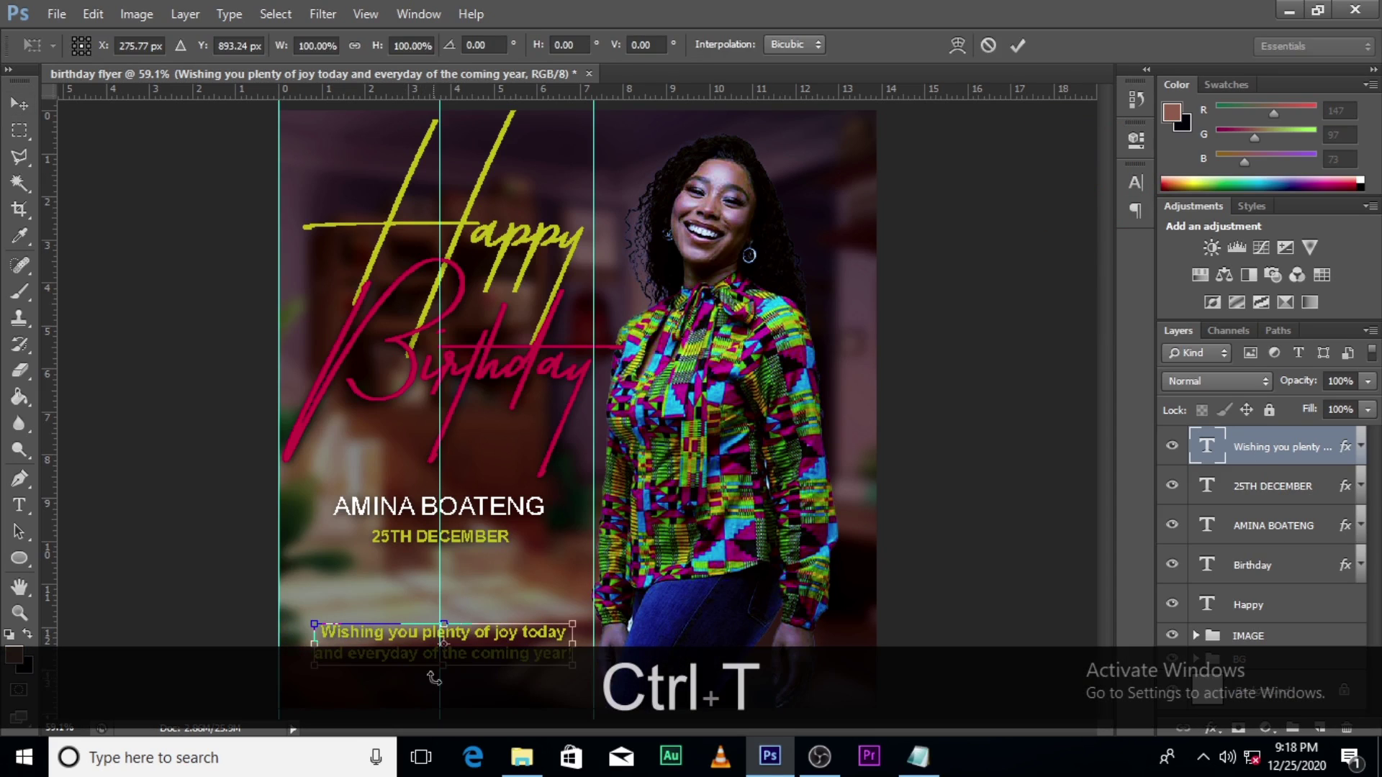
key("Left")
key("Left")
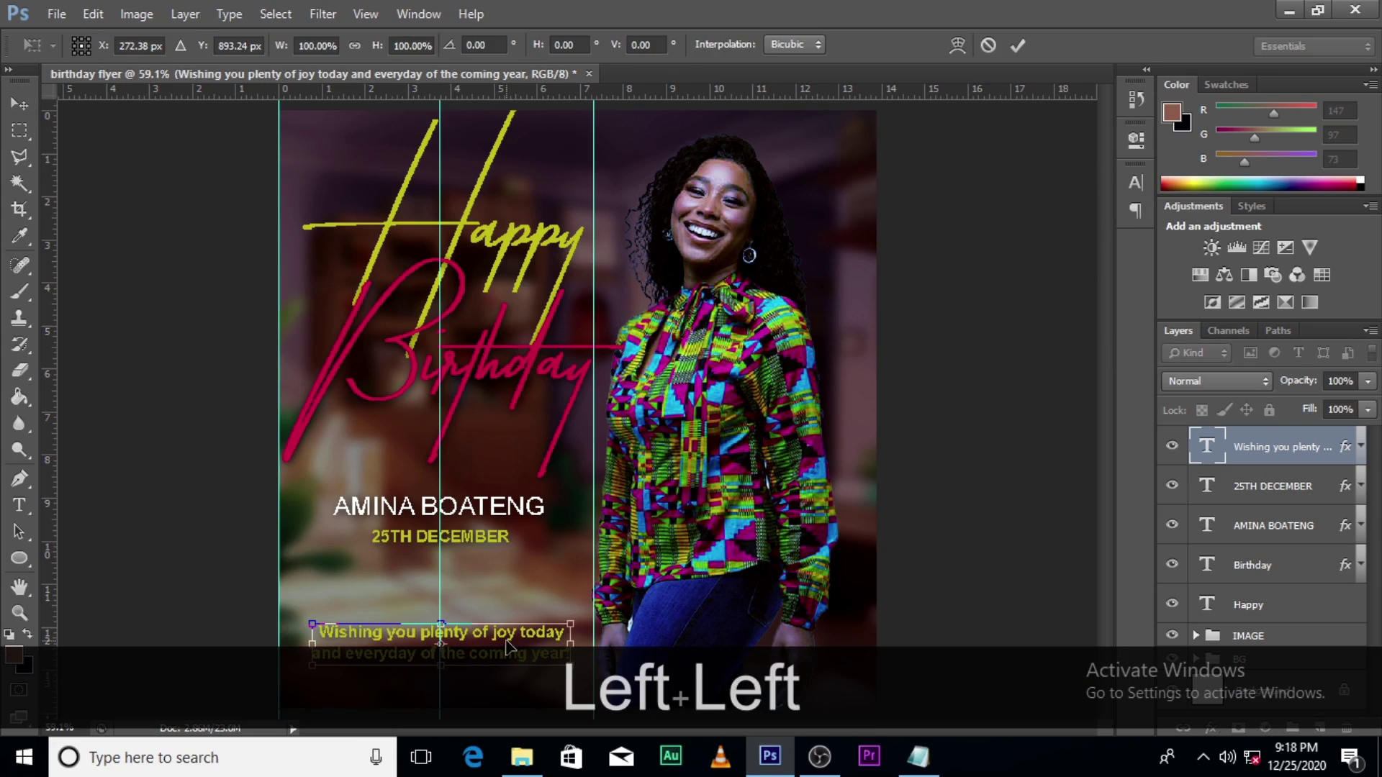
key("Return")
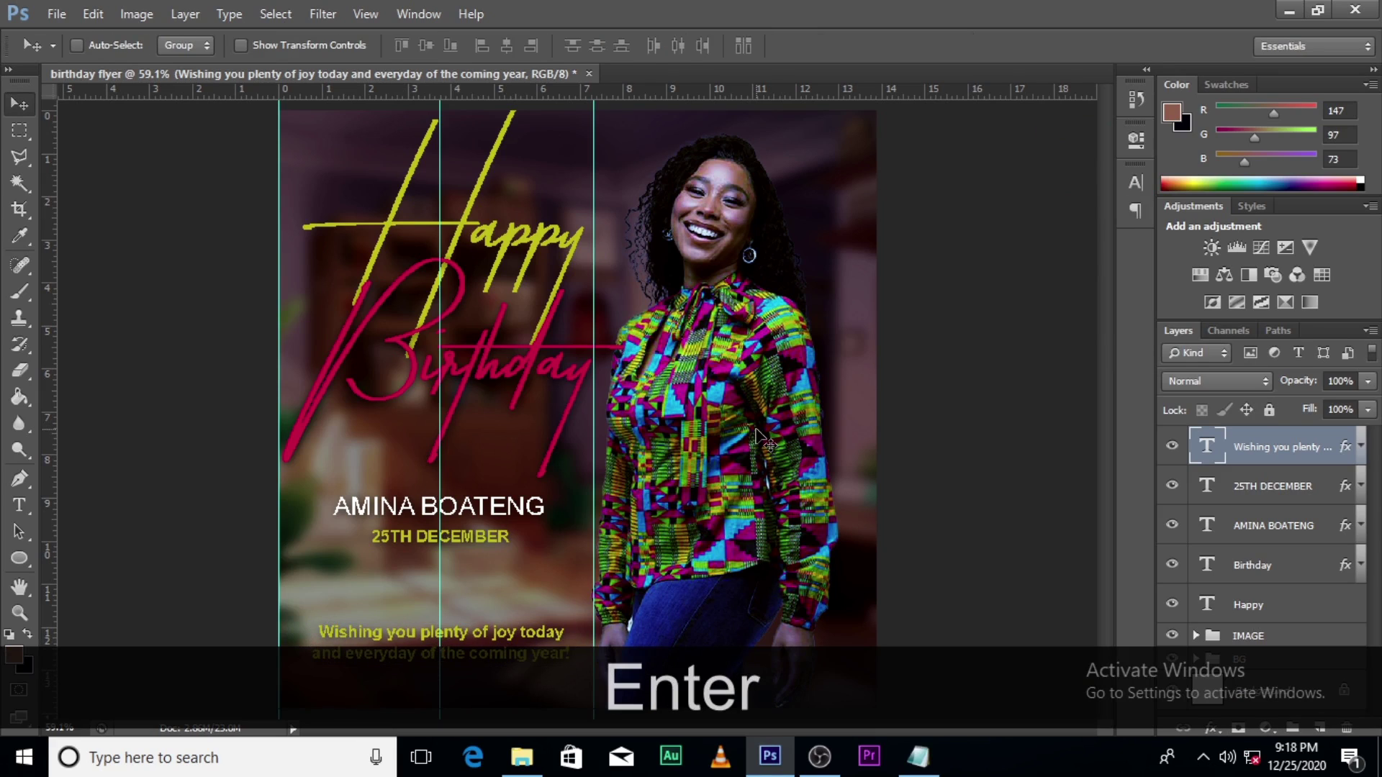
key("ctrl")
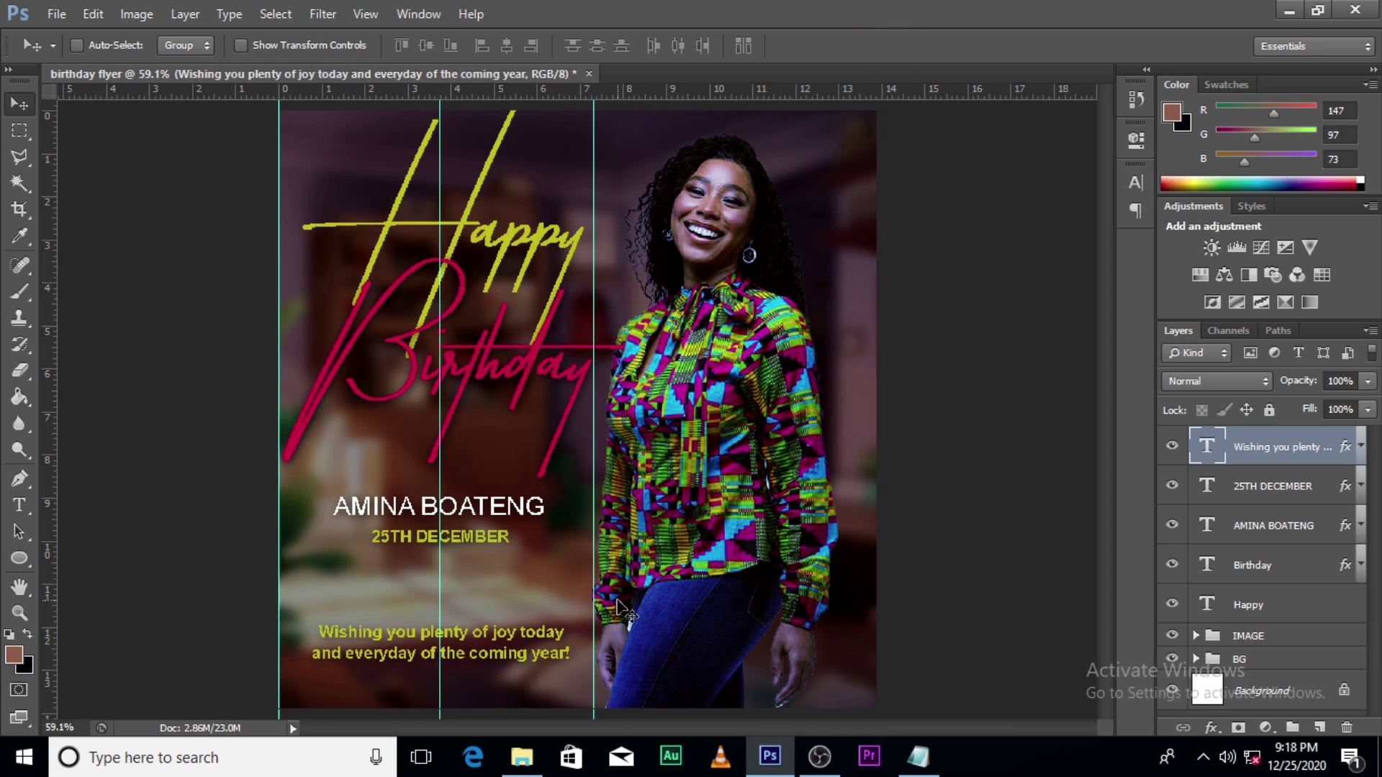
Step: Scale the wish message down to about 70% near the flyer's bottom edge
key("ctrl+t")
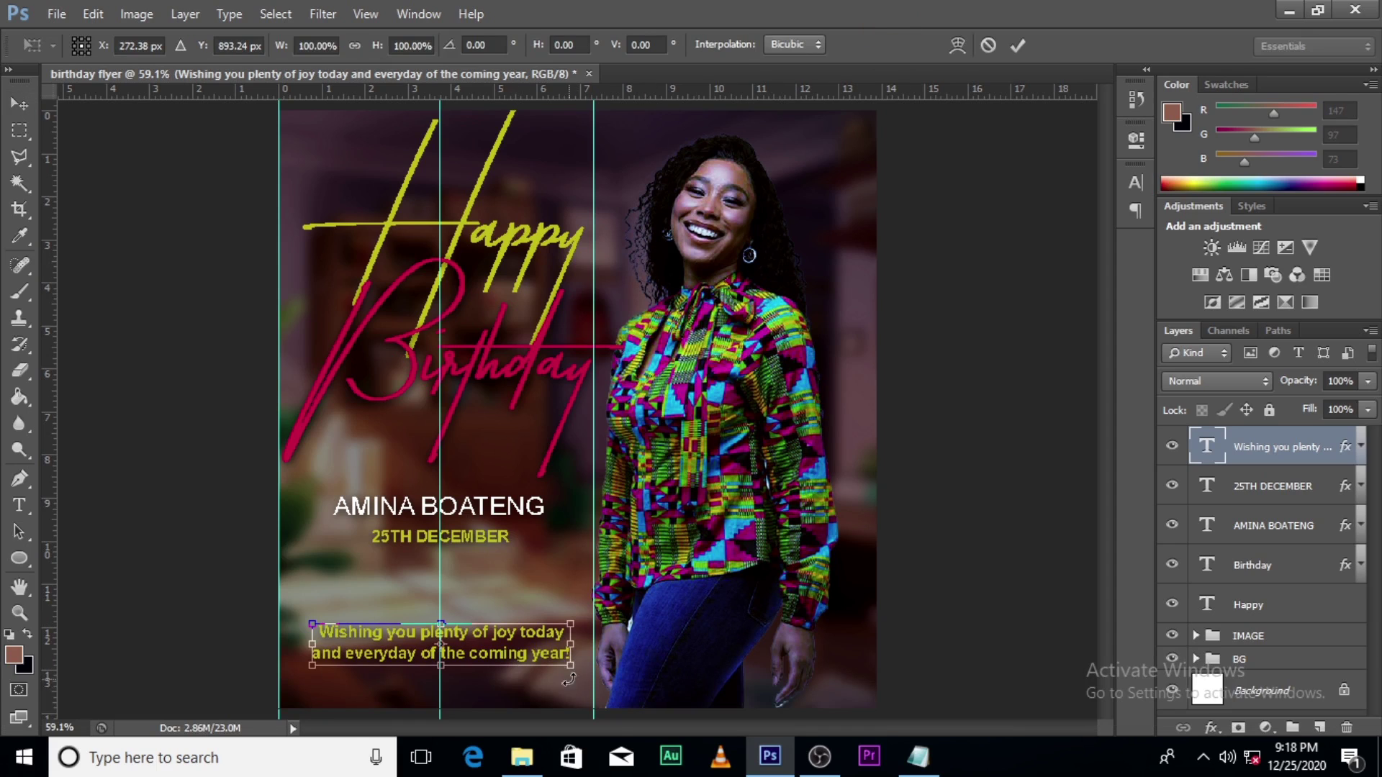
left_click_drag(568, 666, 478, 684)
key("Return")
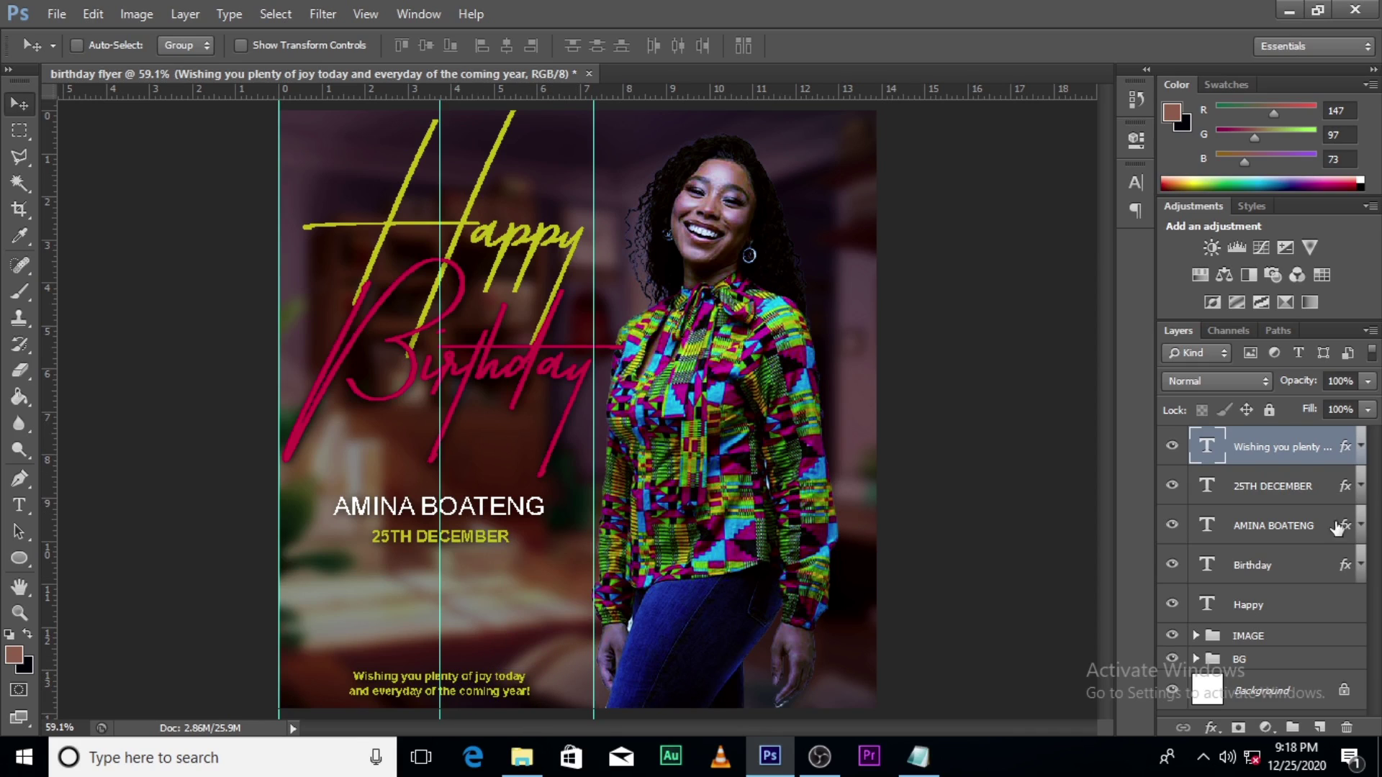
left_click(1278, 486)
left_click(1273, 526, "shift")
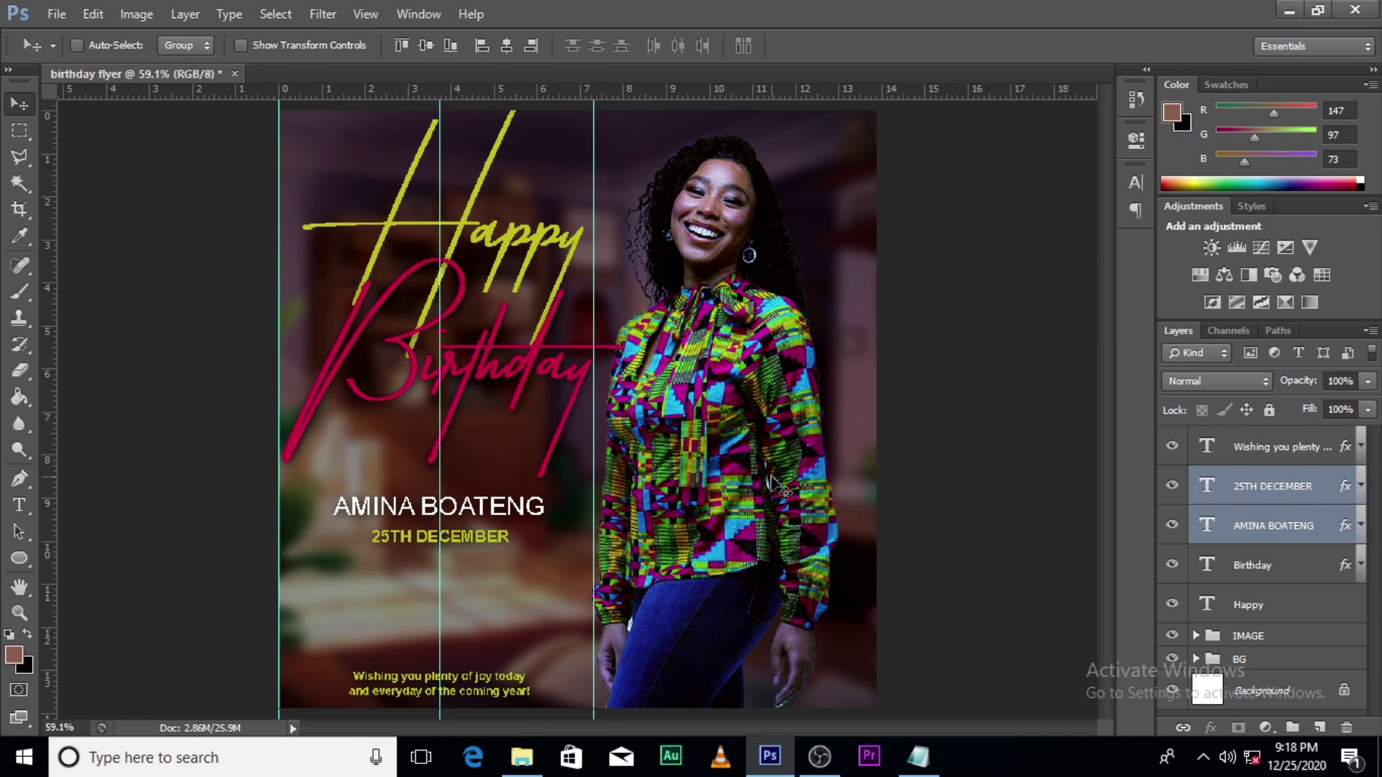
key("shift+Down")
key("shift+Down")
key("shift+Down")
key("shift+Down")
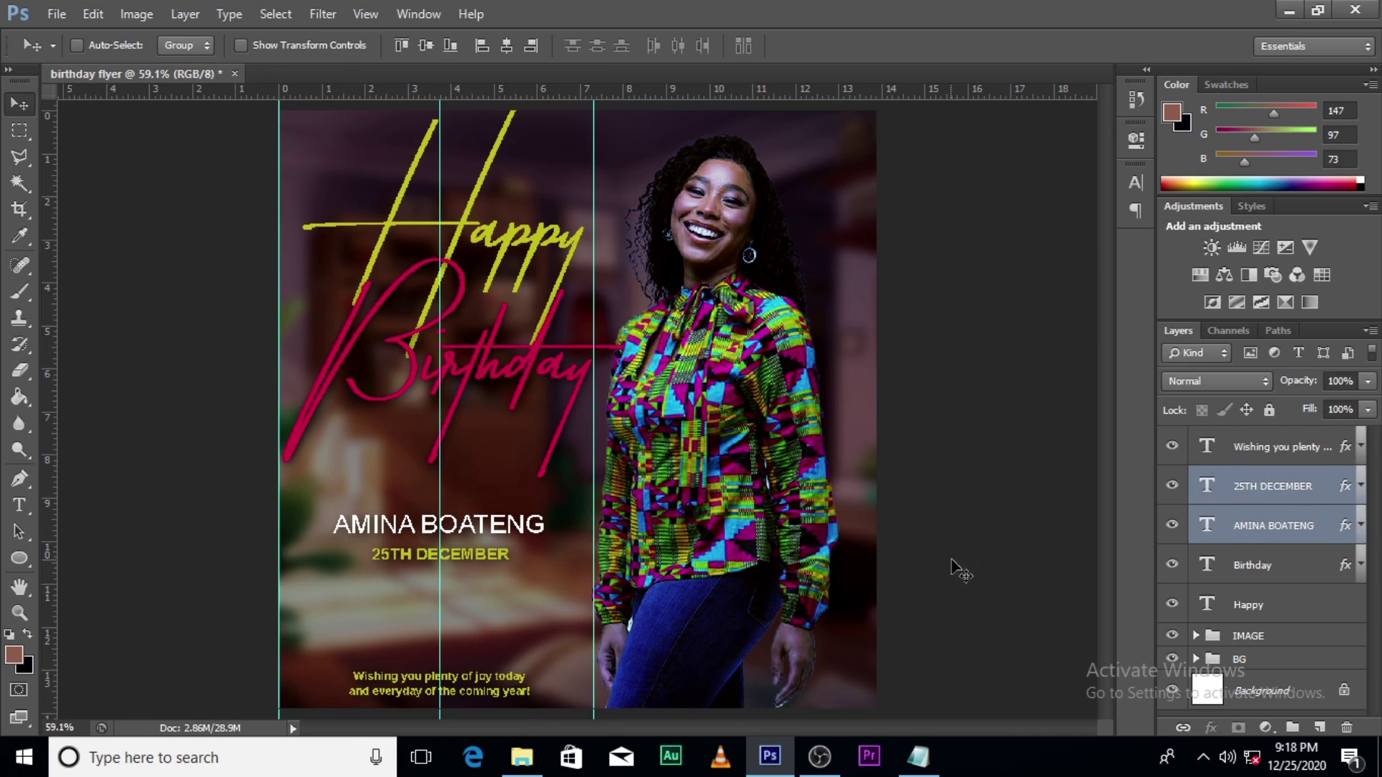
left_click(1268, 448)
Step: Set the wish message to All Caps with a pure white text colour
left_click(1134, 181)
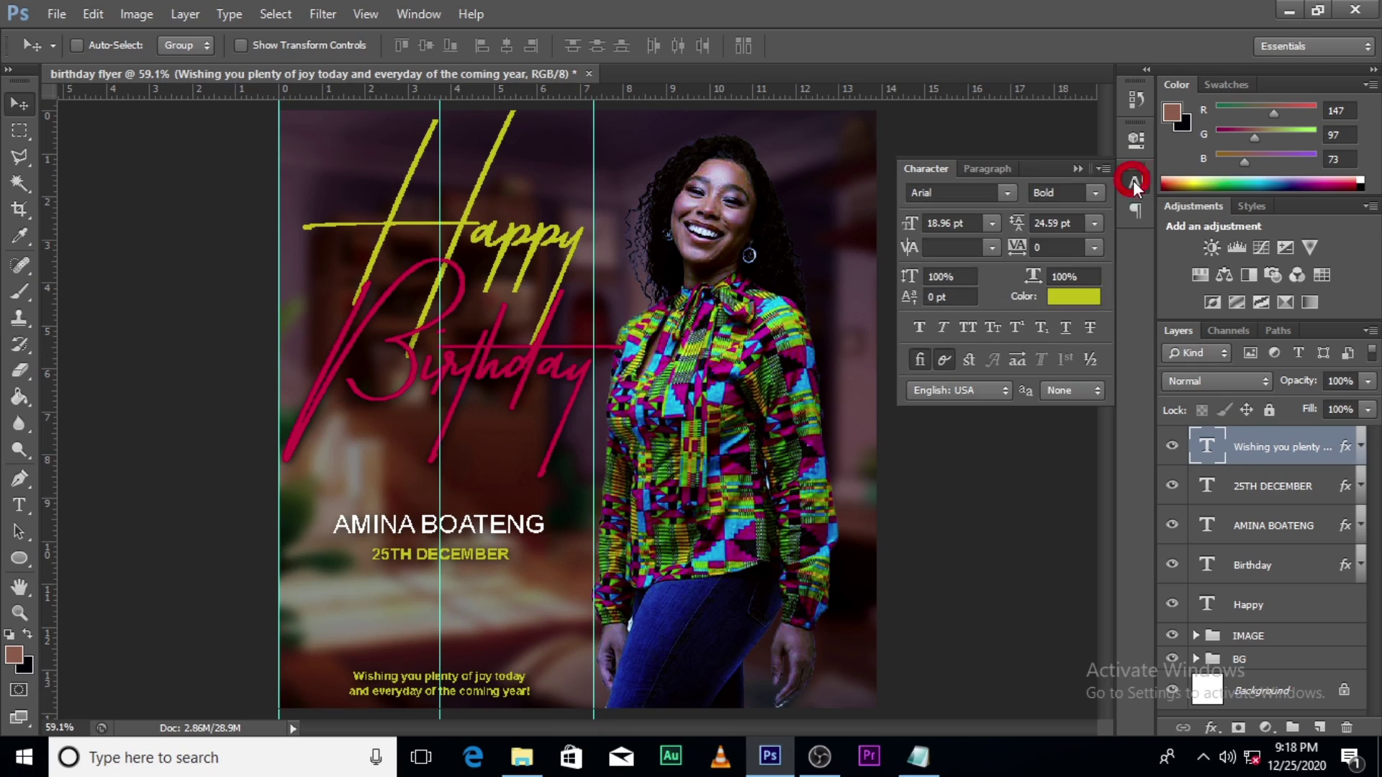
left_click(965, 328)
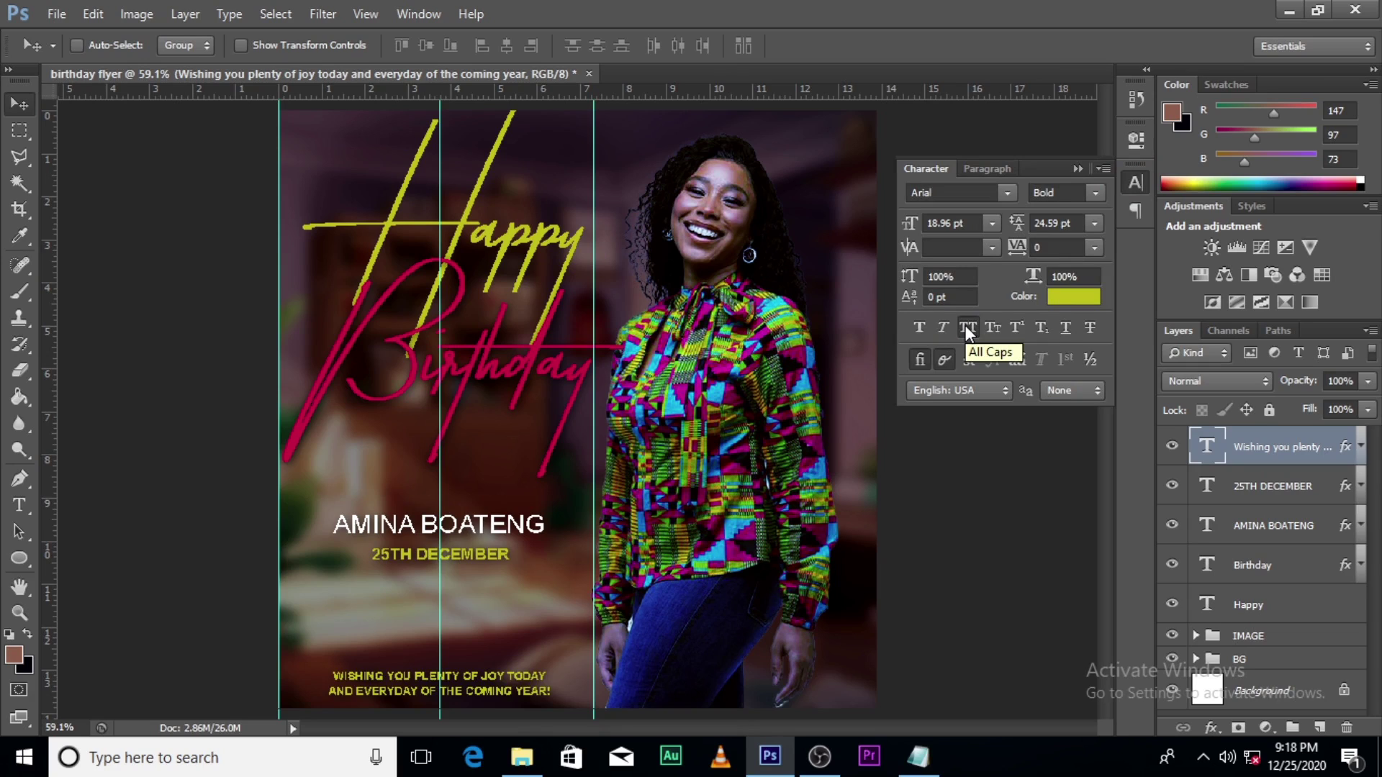
left_click(1064, 299)
left_click_drag(1064, 300, 852, 83)
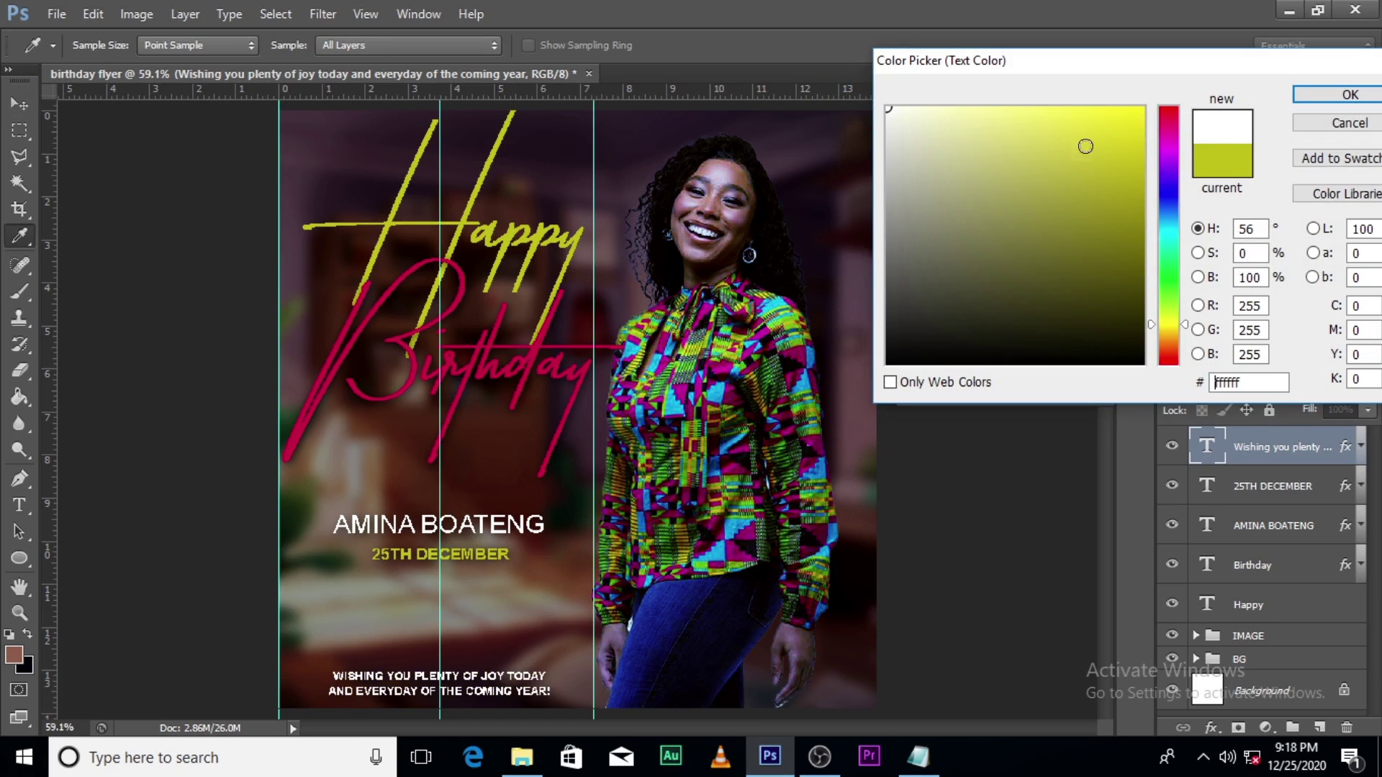
left_click(1348, 95)
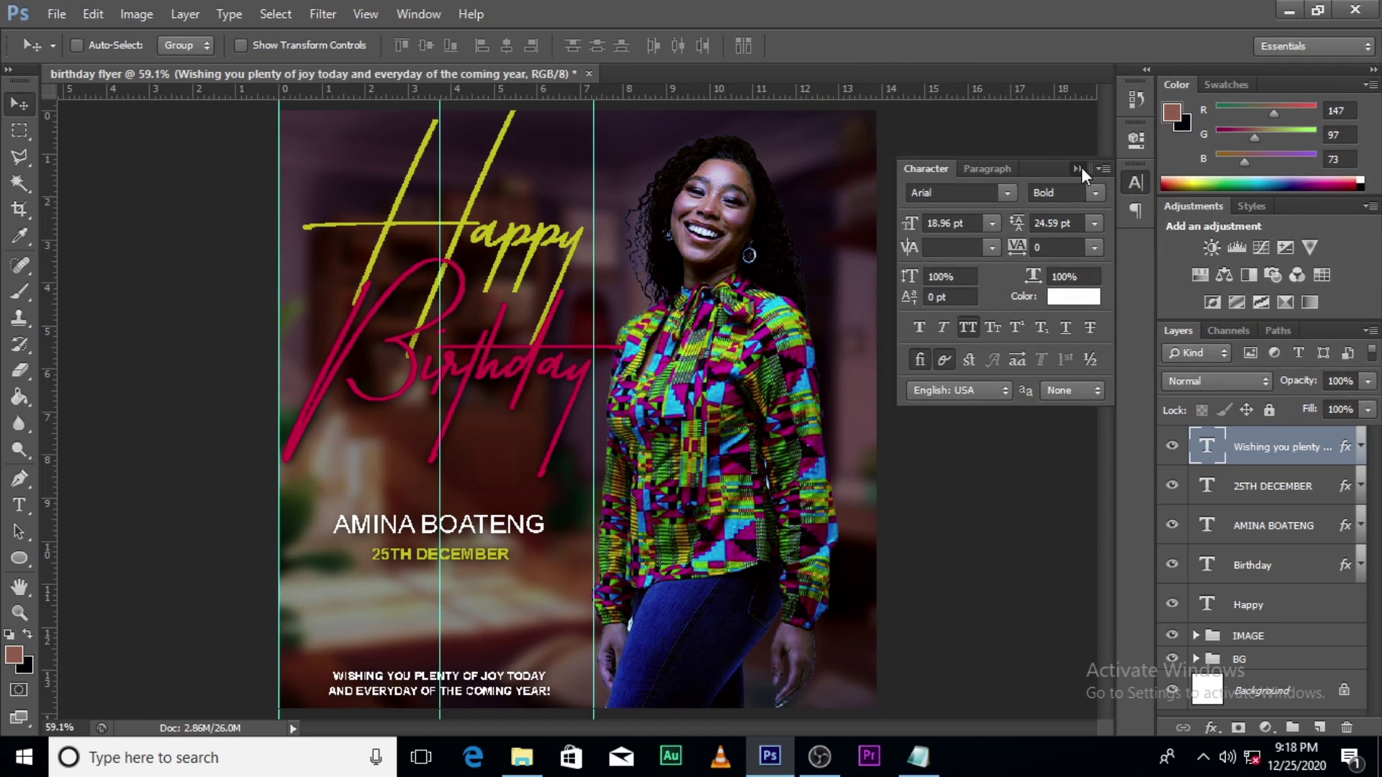
left_click(1082, 167)
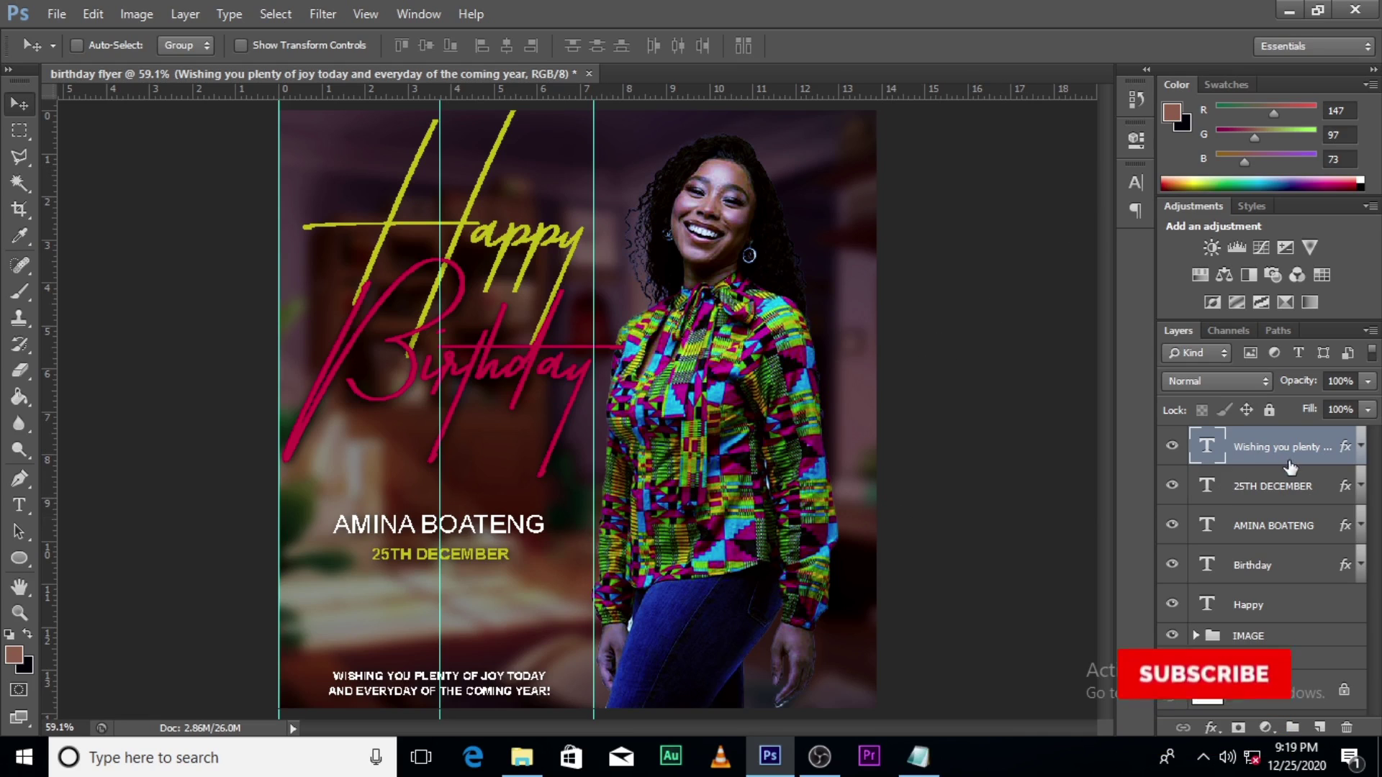
Step: Reduce the Drop Shadow size on the 25TH DECEMBER date layer
left_click(1292, 489)
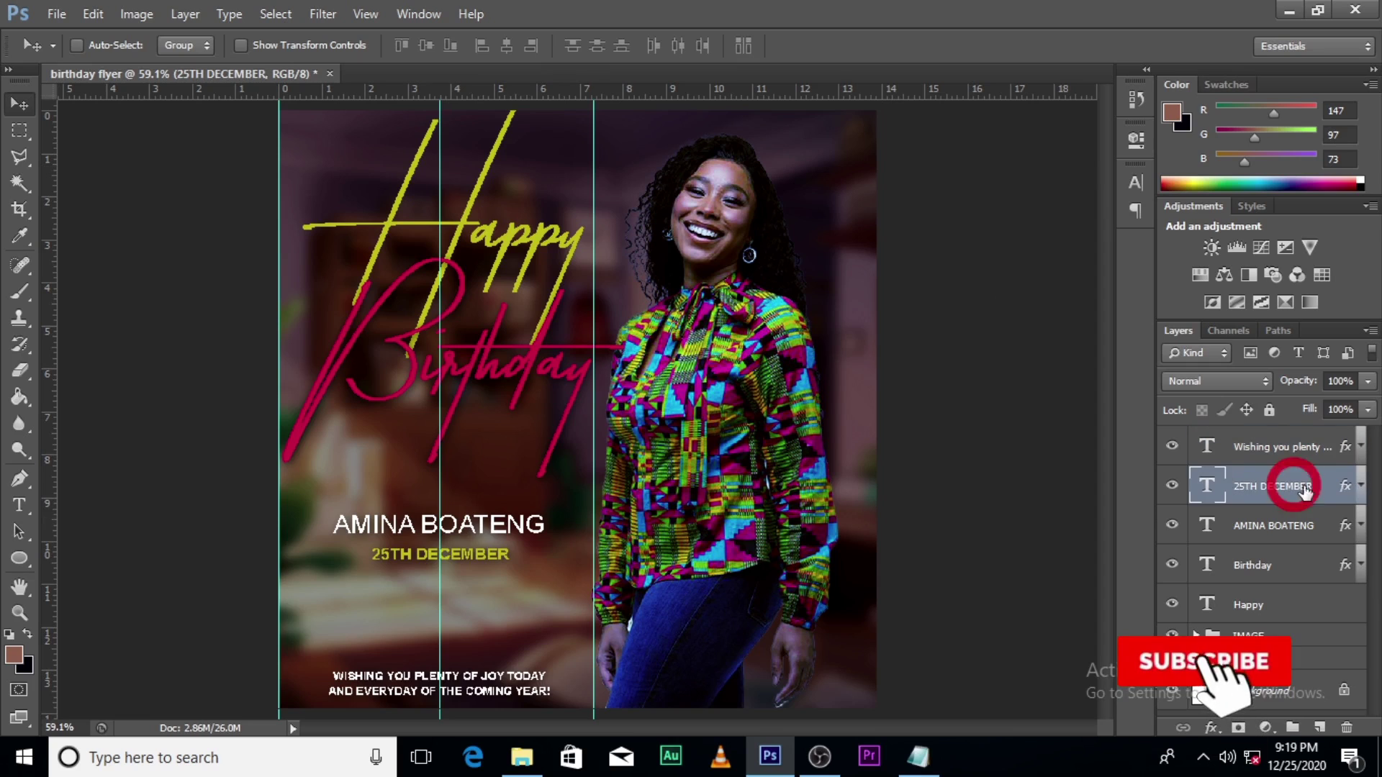
left_click(1359, 486)
double_click(1264, 537)
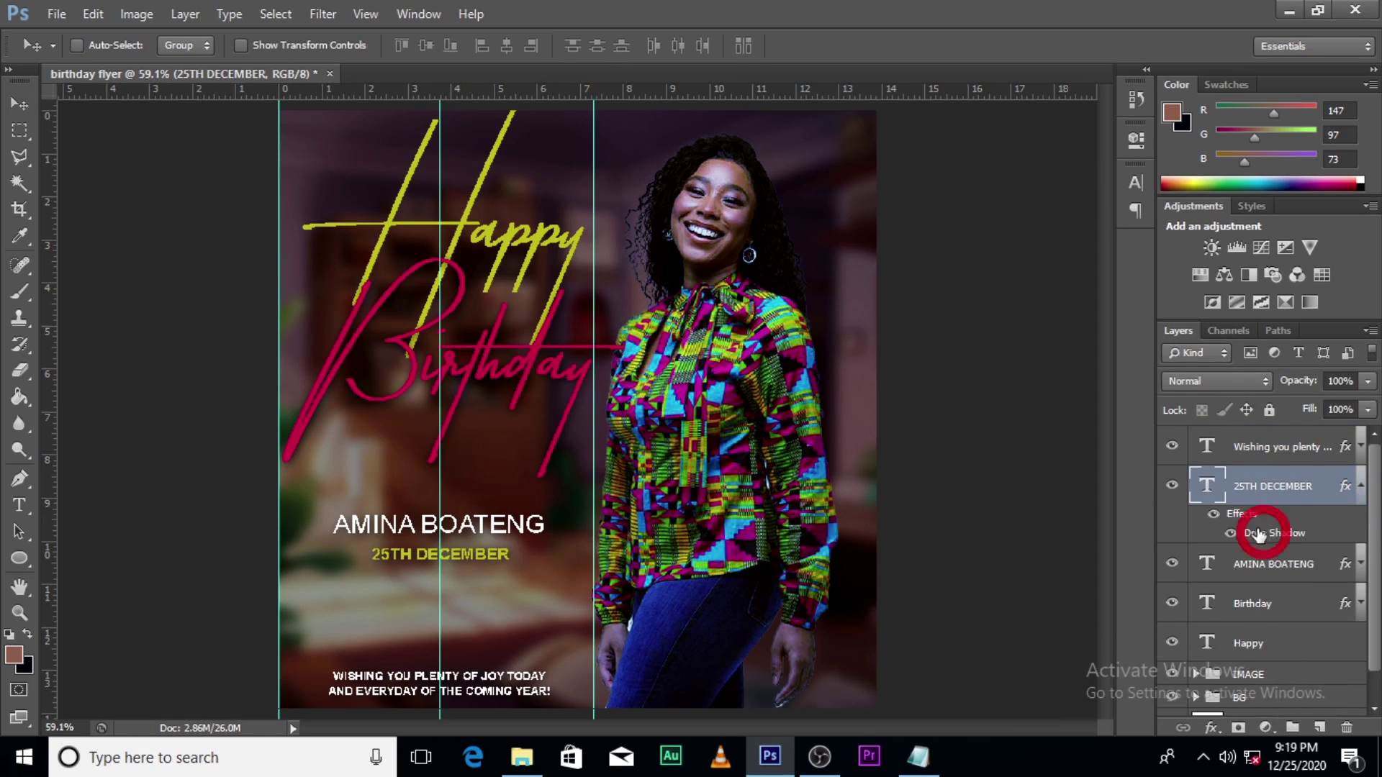
left_click(1150, 368)
left_click_drag(1150, 369, 1082, 365)
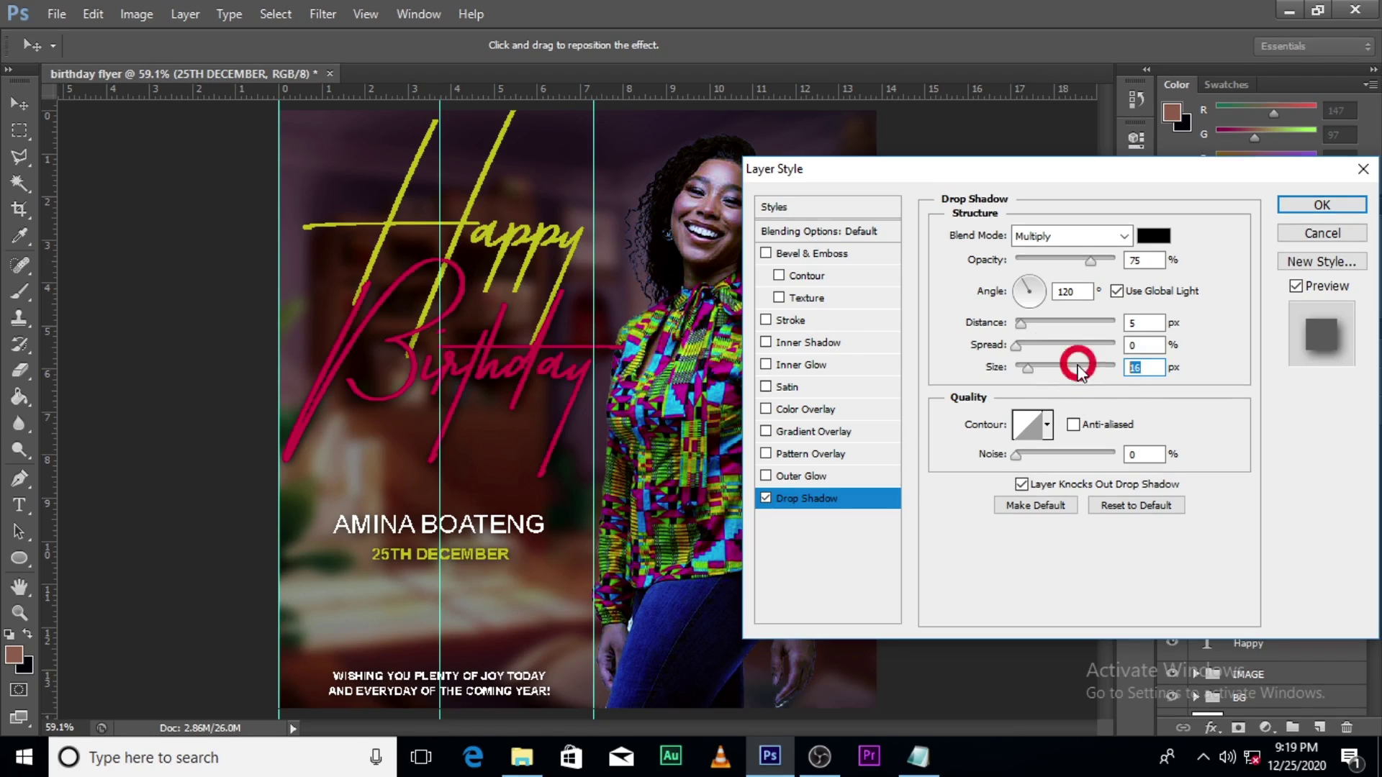
key("Return")
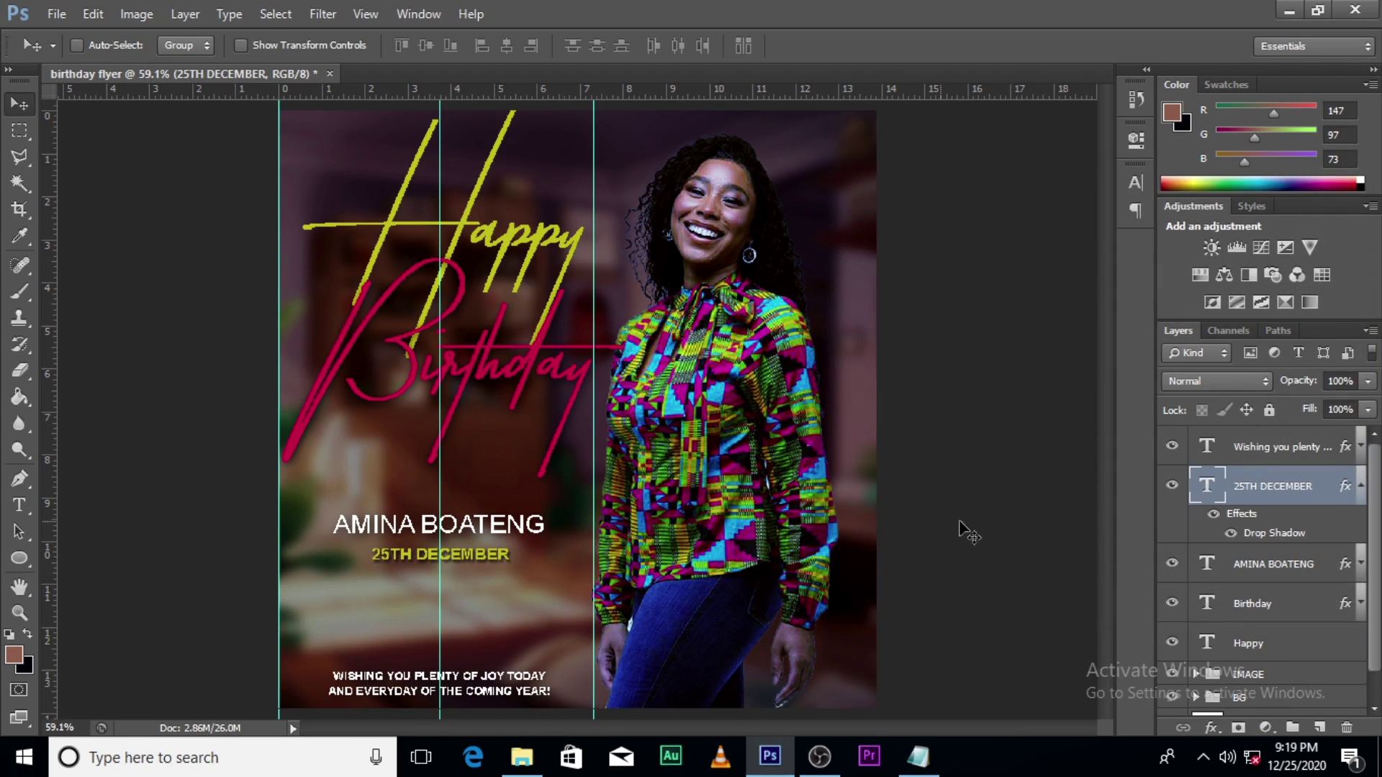
Step: Hide the guides and nudge the name and date up two steps
key("ctrl+semicolon")
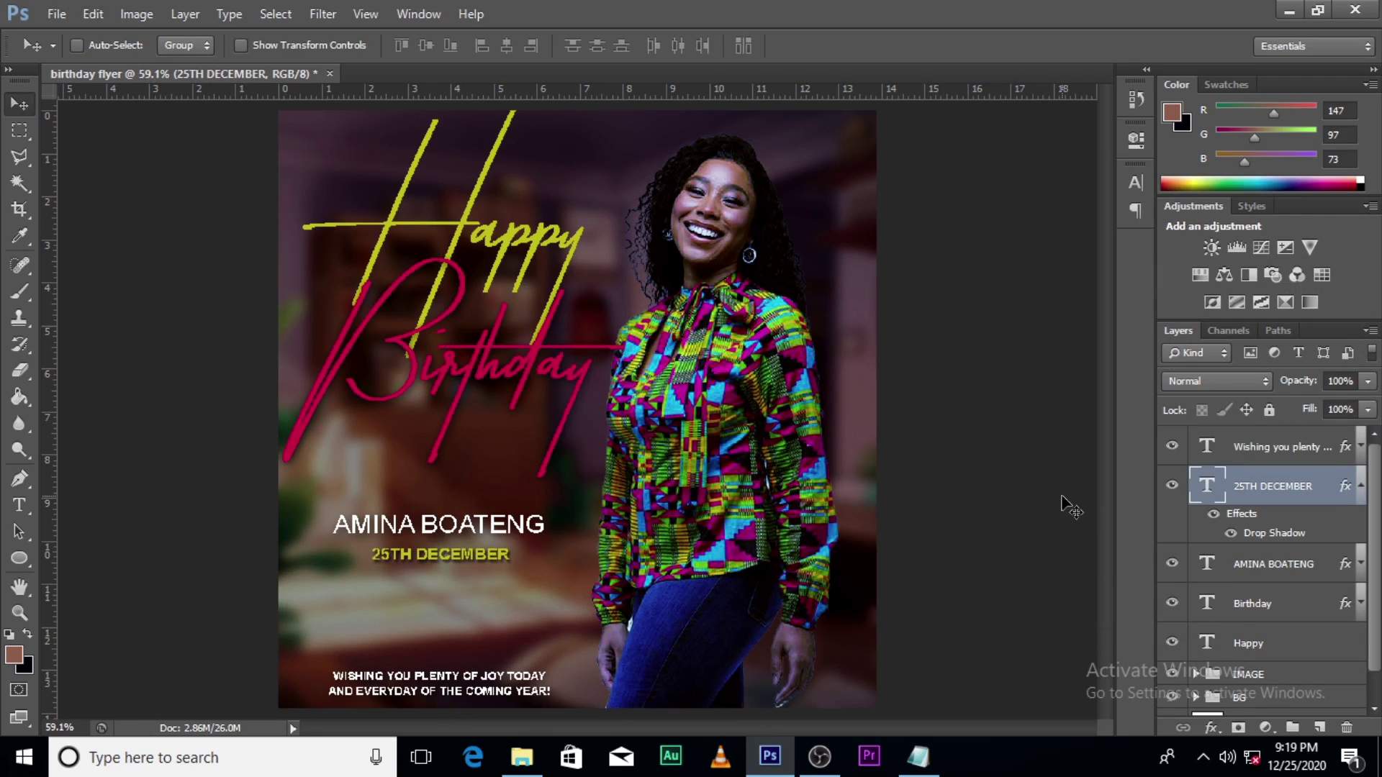
left_click(1361, 486)
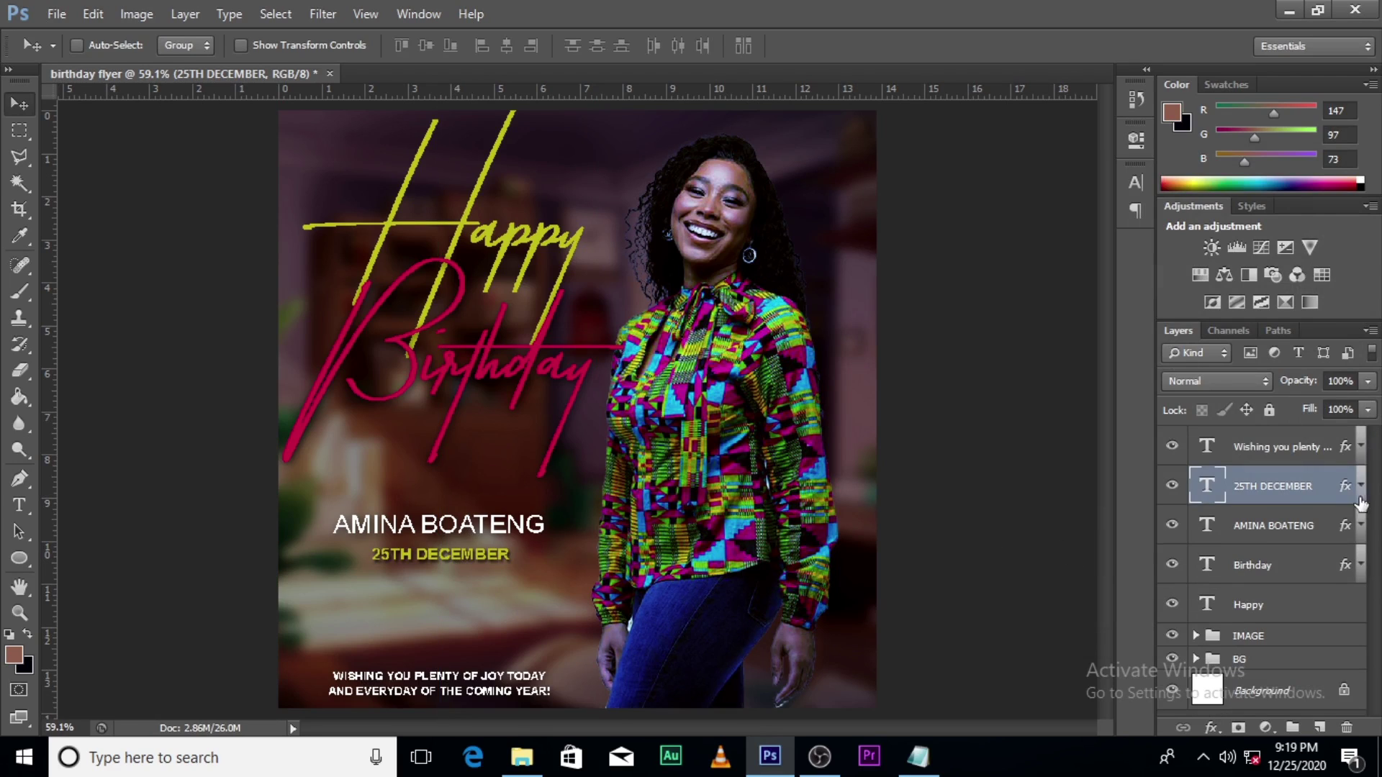
left_click(1278, 541, "shift")
key("Up")
key("Up")
key("Up")
key("Up")
key("Up")
key("Up")
key("Up")
key("Up")
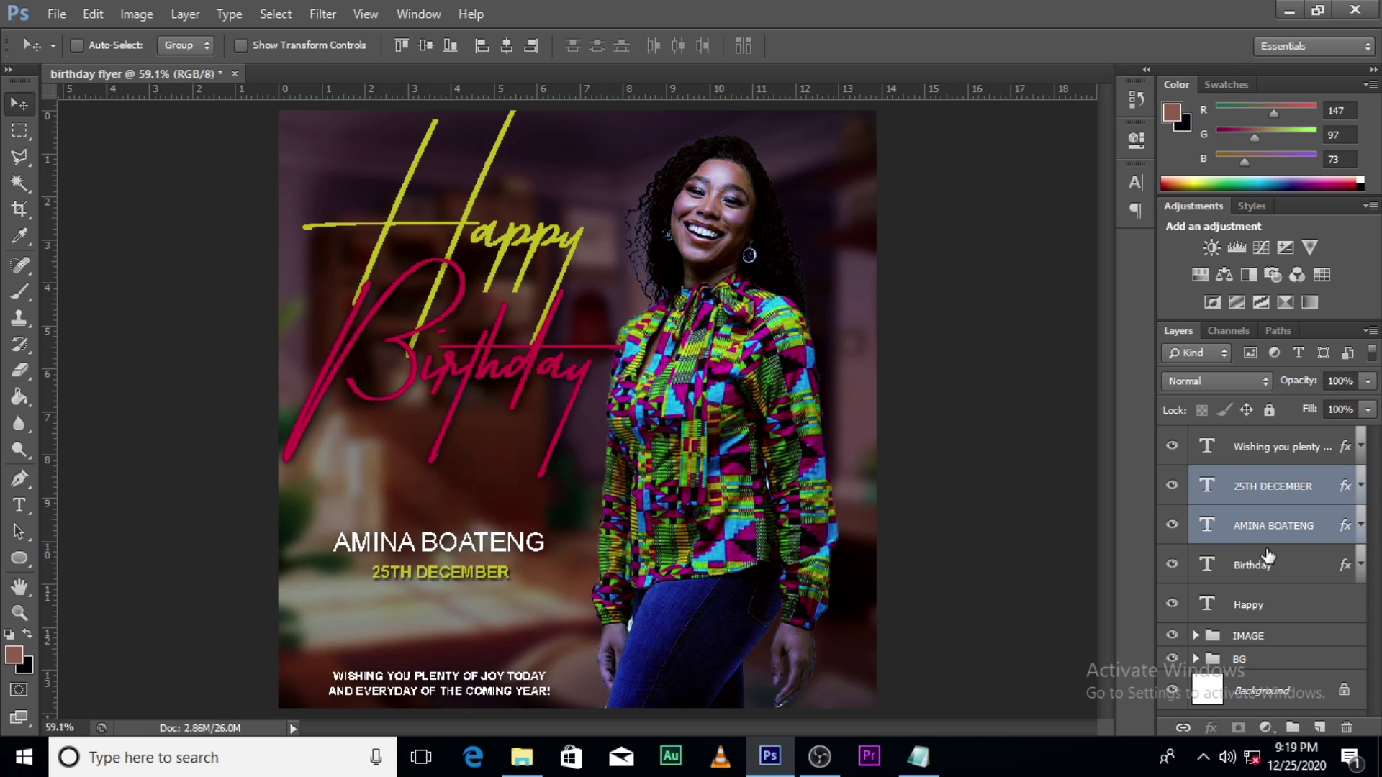
key("Up")
key("Up")
key("Up")
key("Up")
key("Up")
key("Up")
key("Up")
key("Up")
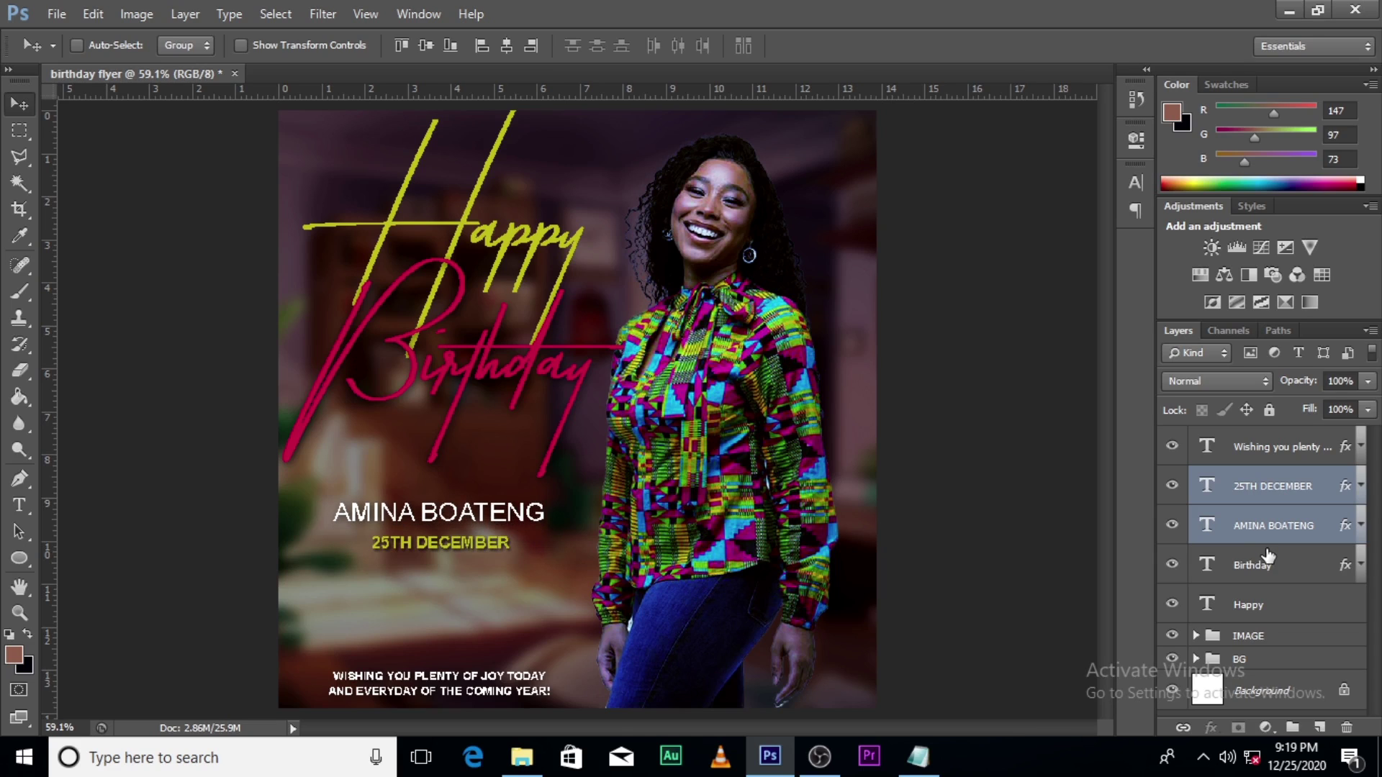
Step: Nudge the wish message up and widen its tracking to 140
left_click(1263, 461)
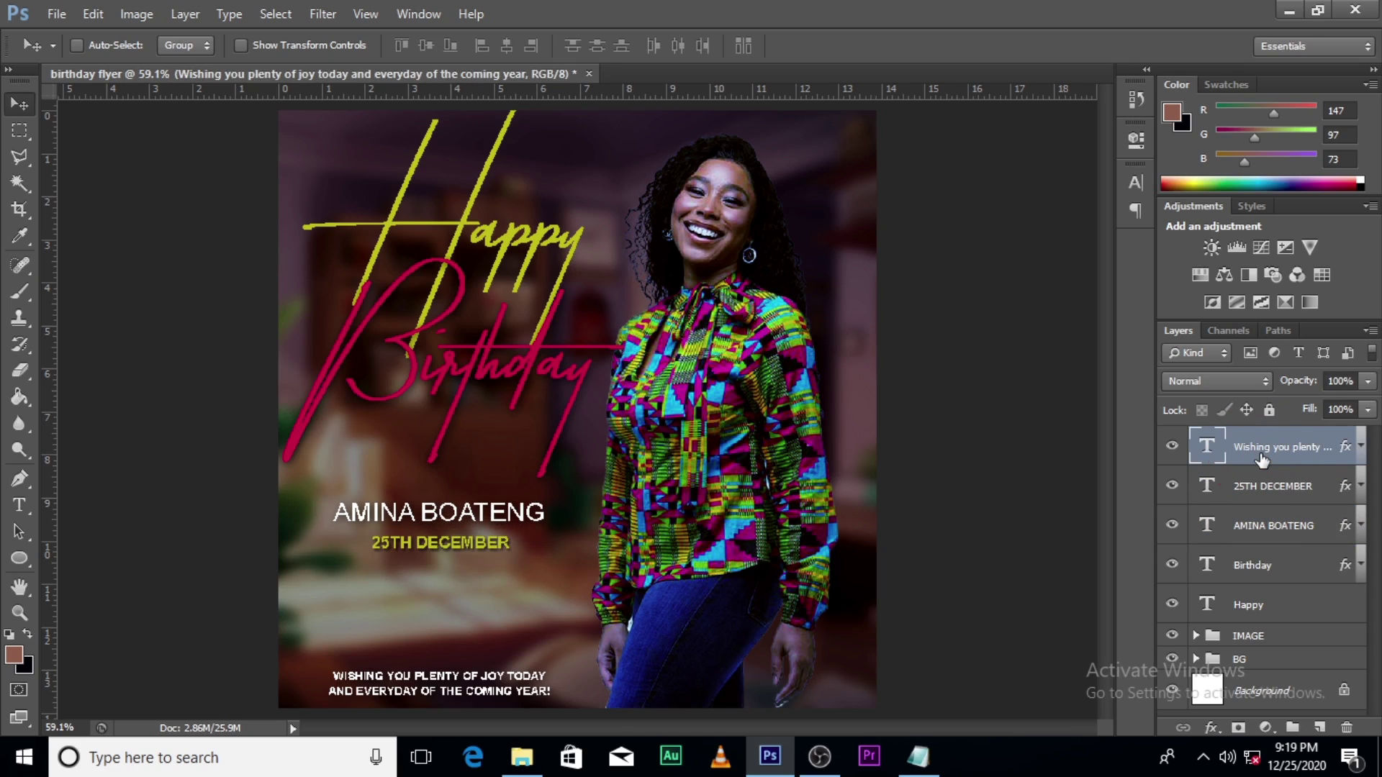
key("Up")
key("Up")
key("Up")
key("Up")
key("Up")
key("Up")
key("Up")
key("Up")
key("Up")
key("Up")
key("Up")
key("Up")
key("Up")
key("Up")
key("Up")
key("Up")
key("Up")
key("Up")
key("Up")
key("Up")
key("Up")
key("Up")
key("Up")
key("Up")
key("Up")
key("Up")
key("Up")
key("Up")
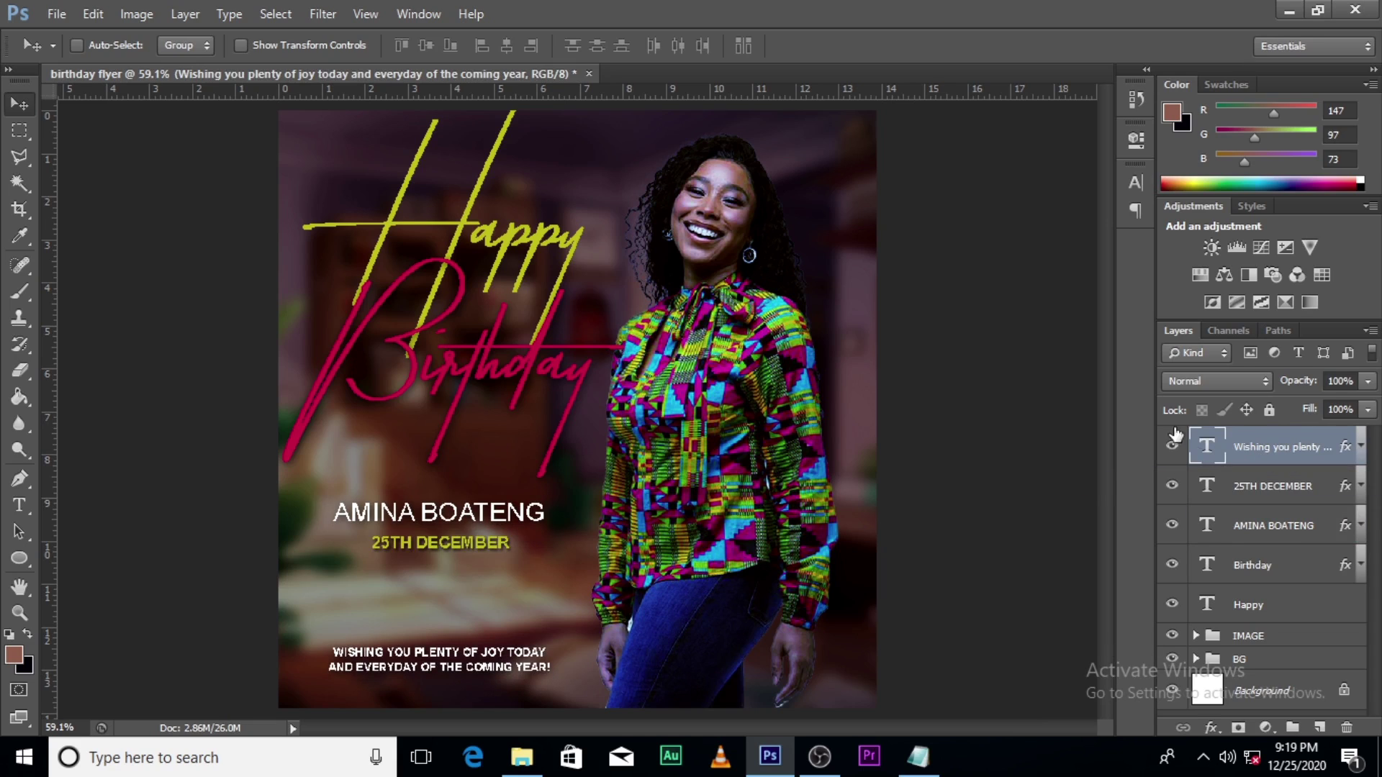
left_click(1133, 181)
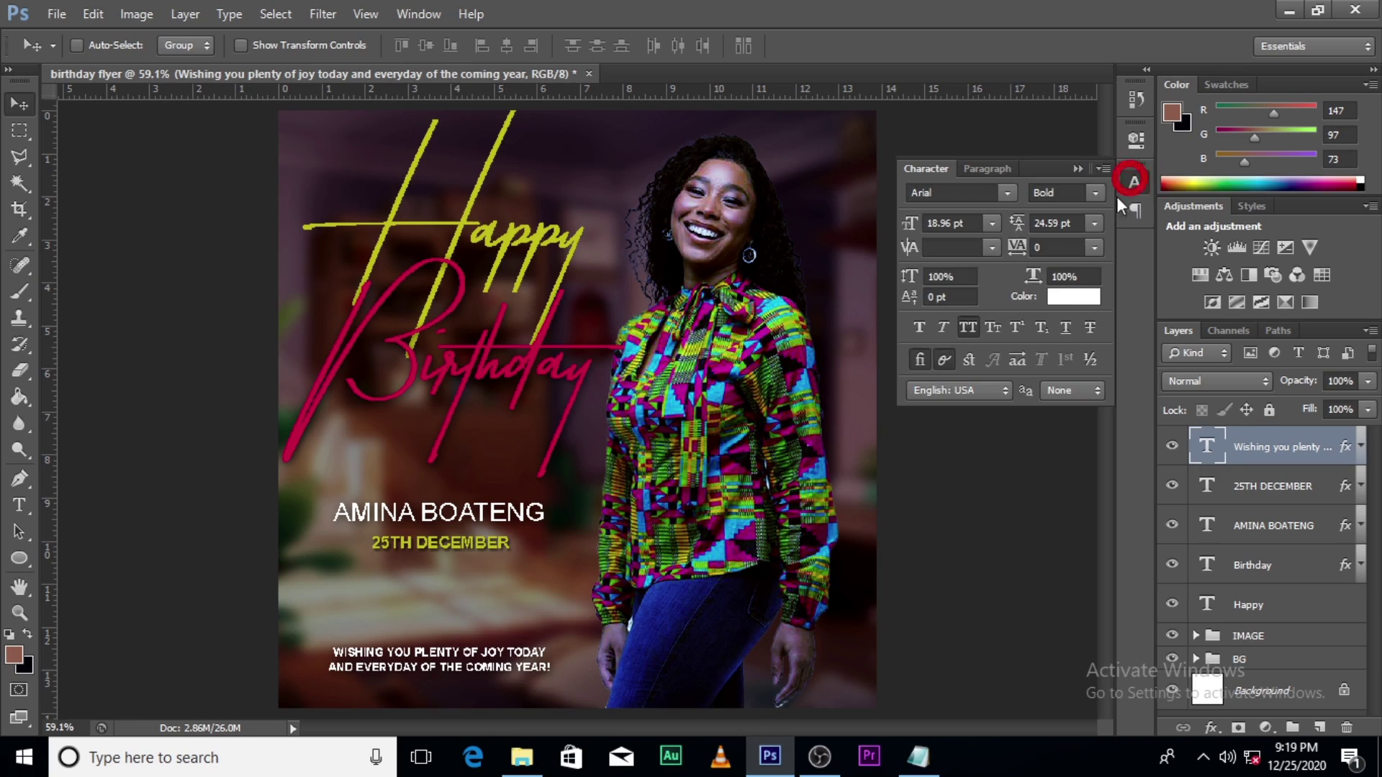
left_click_drag(1013, 252, 1019, 252)
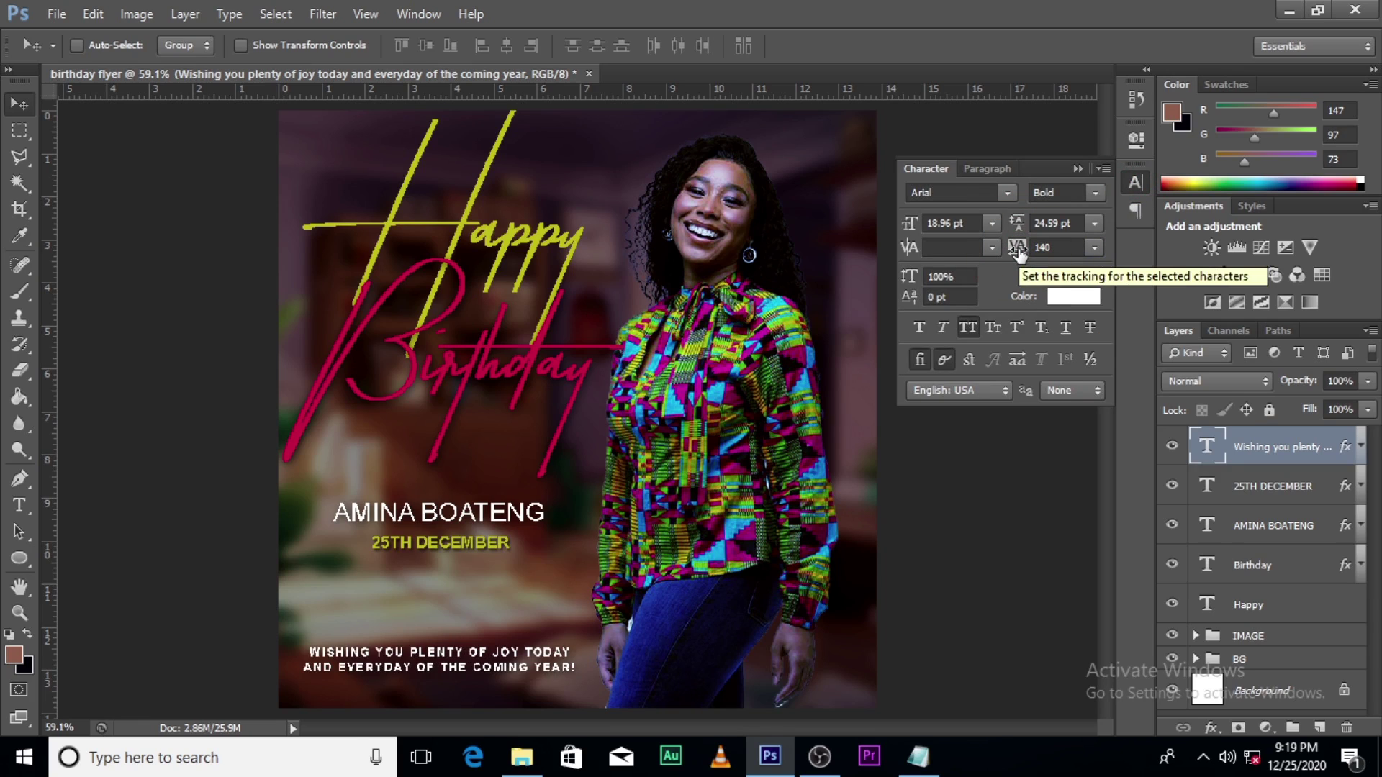
Step: Find and select the unnamed (5) ornament image in the RAW folder
left_click(522, 756)
left_click(19, 158)
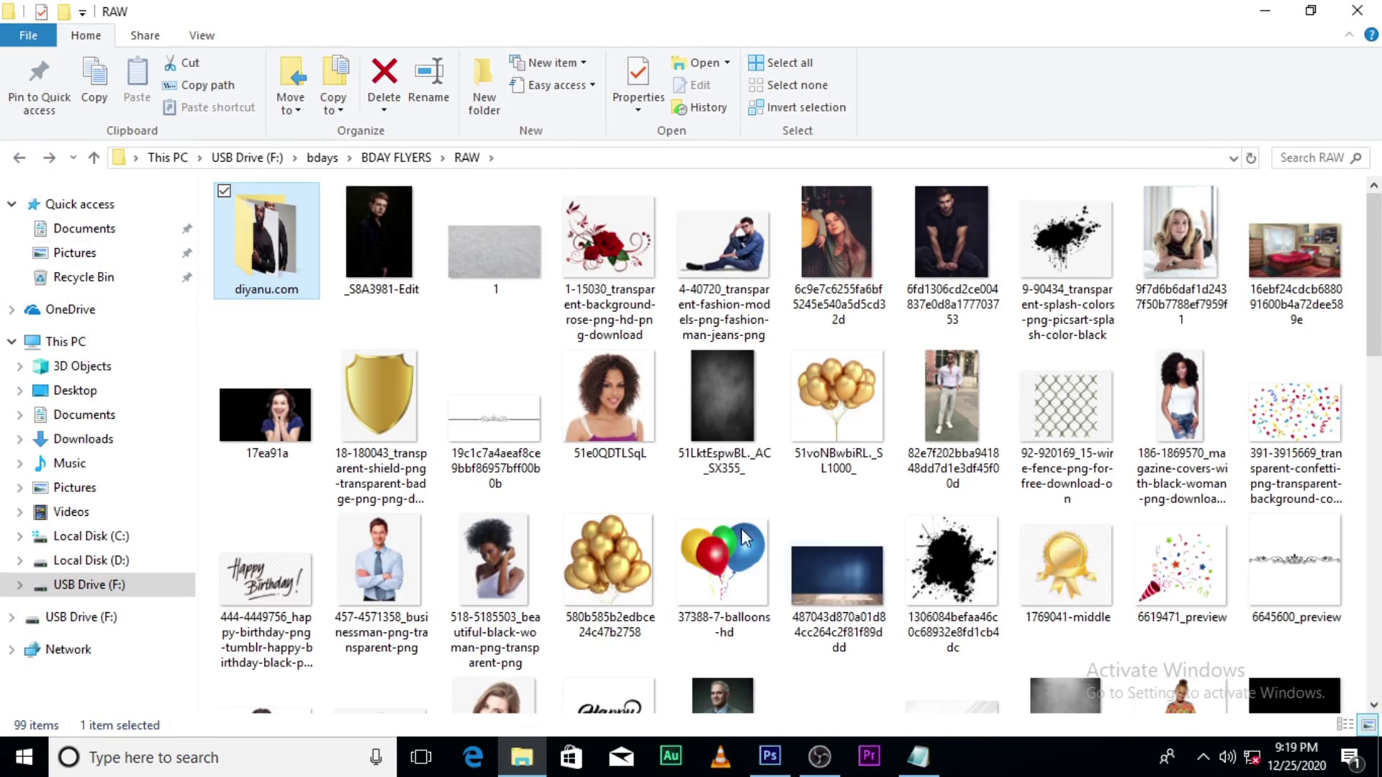
scroll(945, 568, "down", 5)
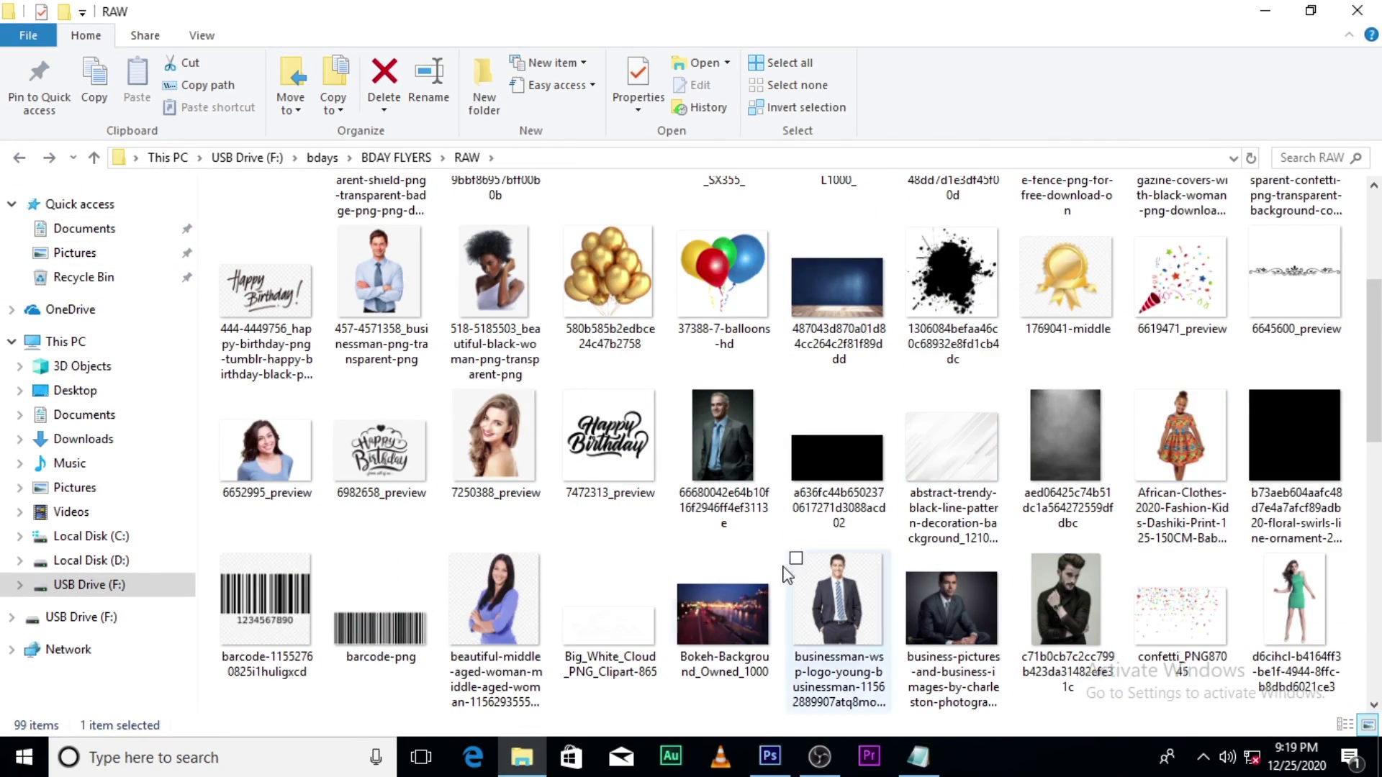
scroll(580, 549, "down", 10)
scroll(583, 552, "down", 2)
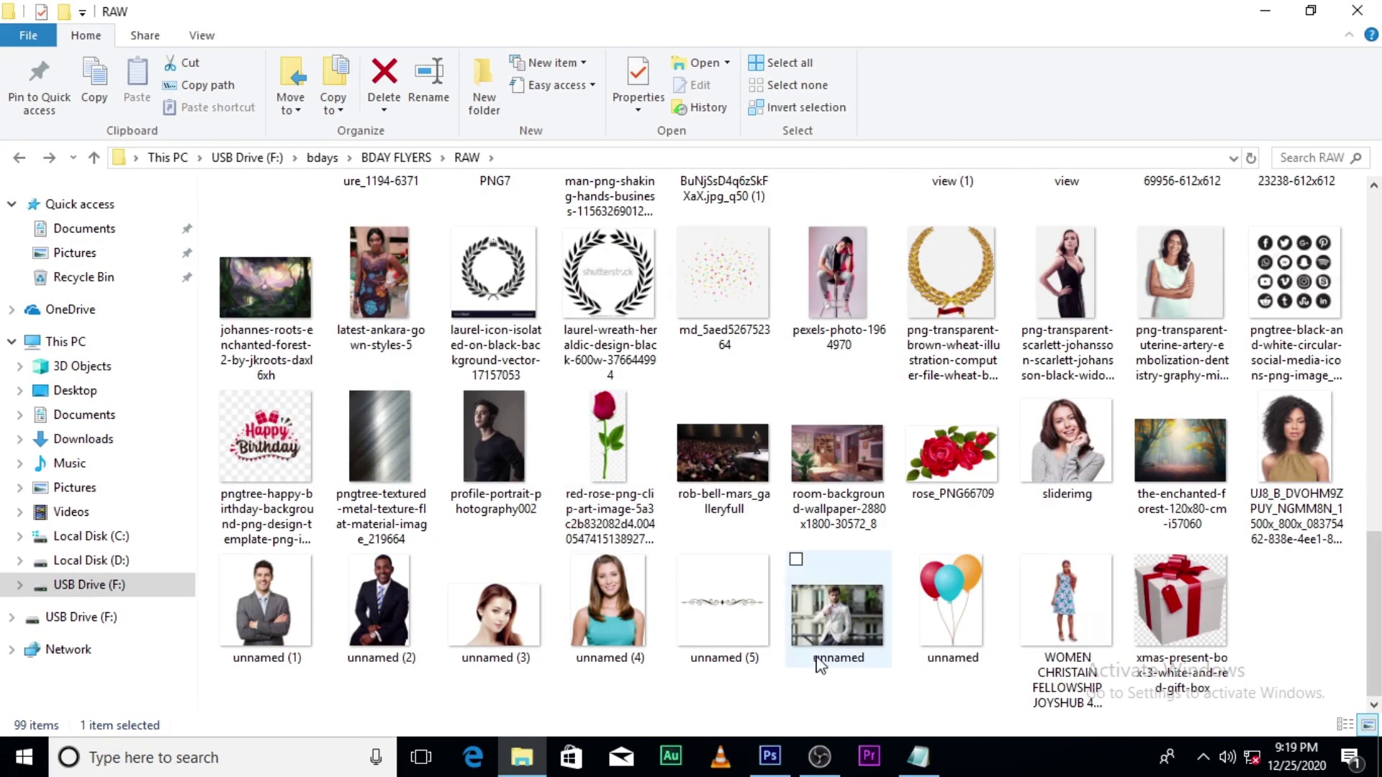
left_click(738, 626)
Step: Place the unnamed (5) ornament in the flyer just above the wish message
left_click_drag(736, 628, 584, 589)
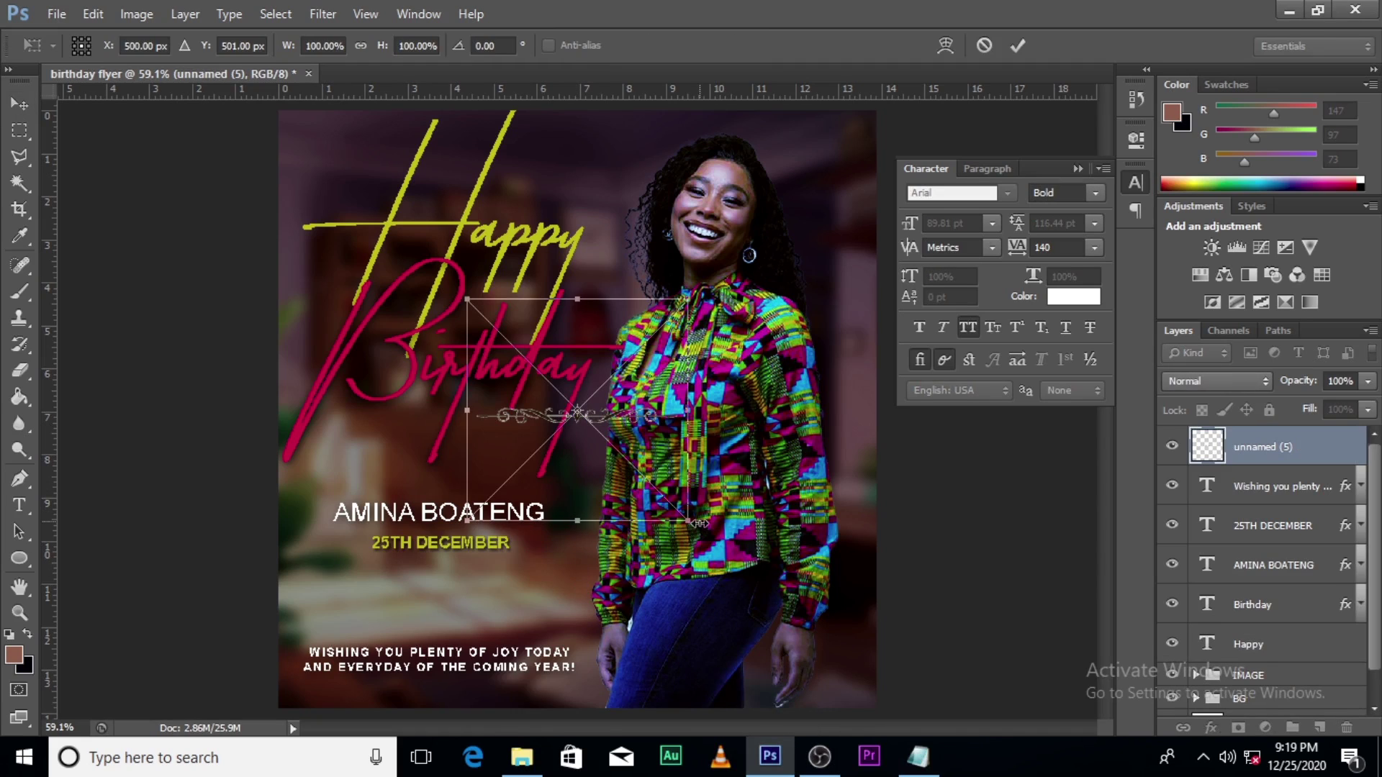
key("Return")
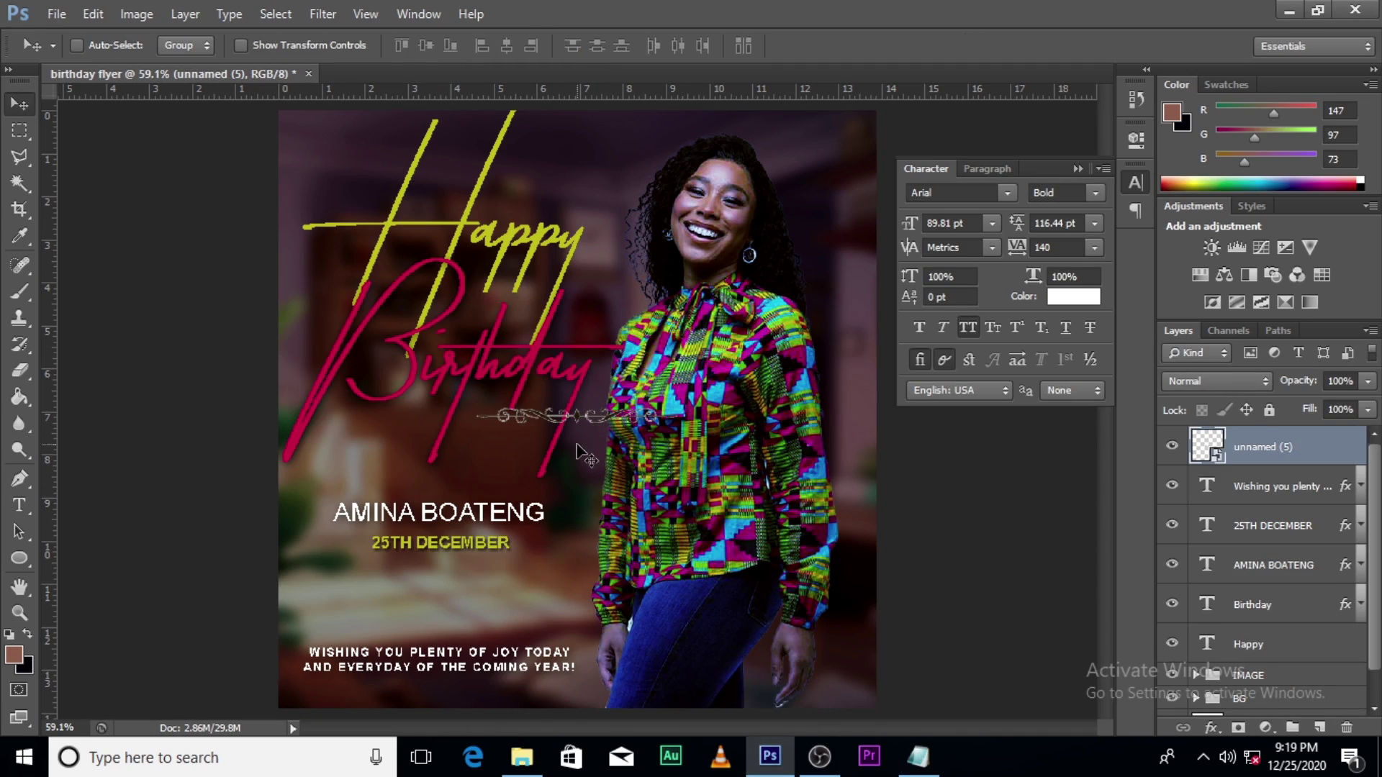
left_click_drag(578, 450, 442, 654)
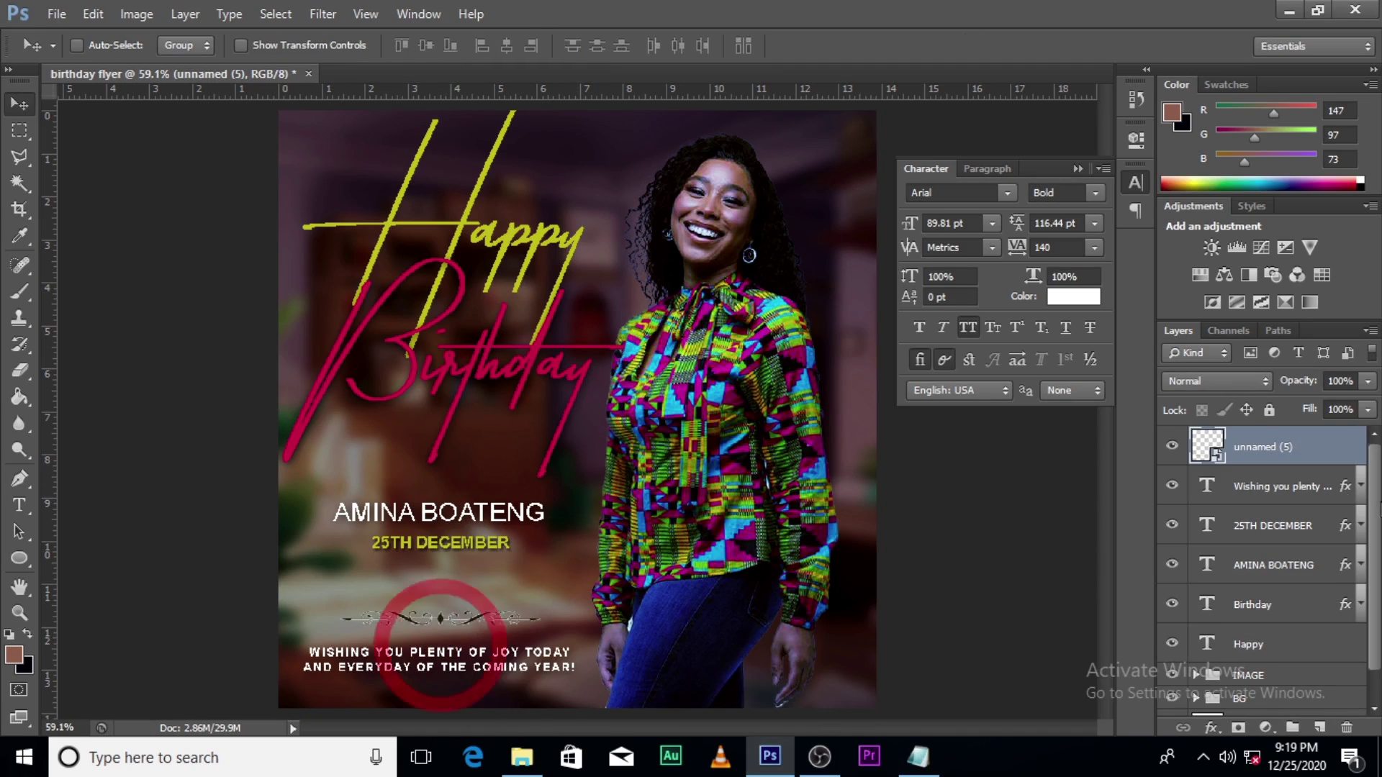
Step: Give the ornament layer a white Color Overlay style
double_click(1357, 456)
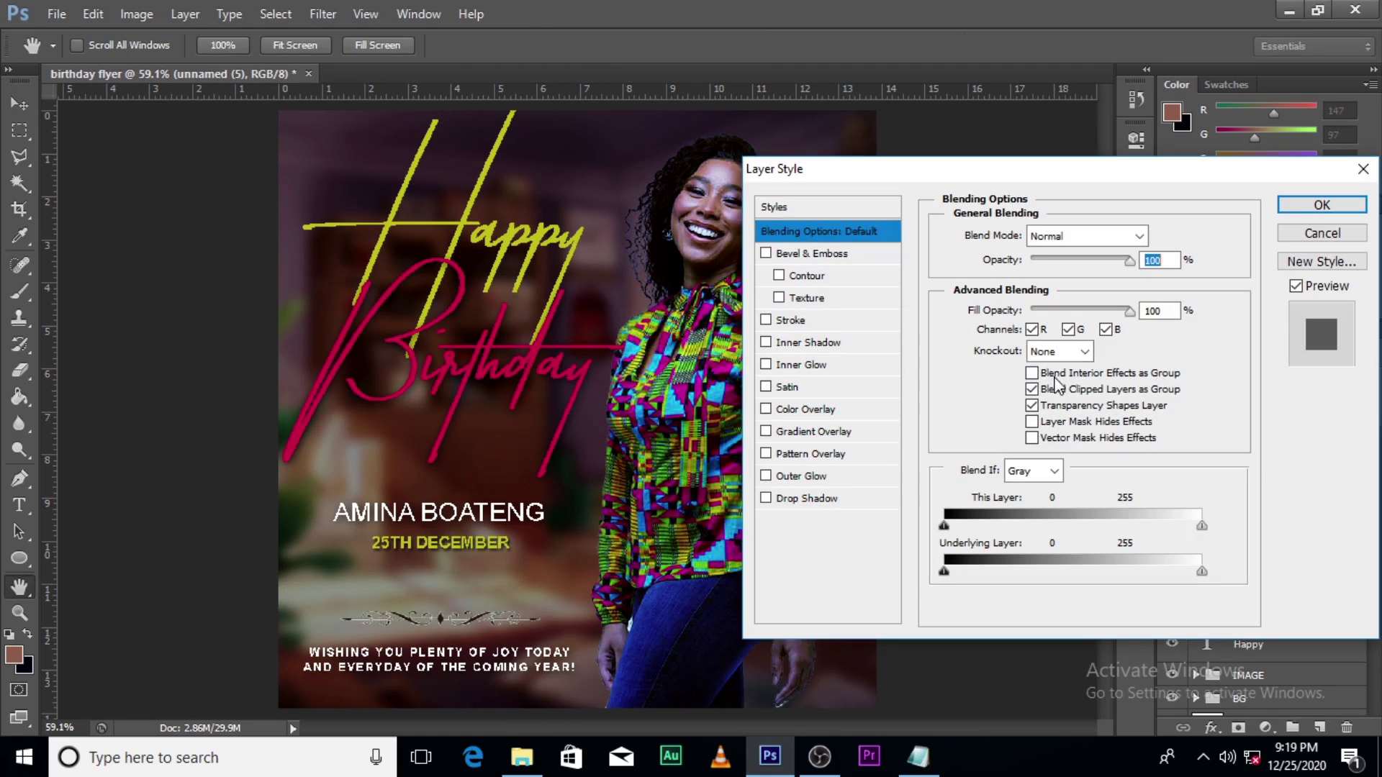
left_click(800, 410)
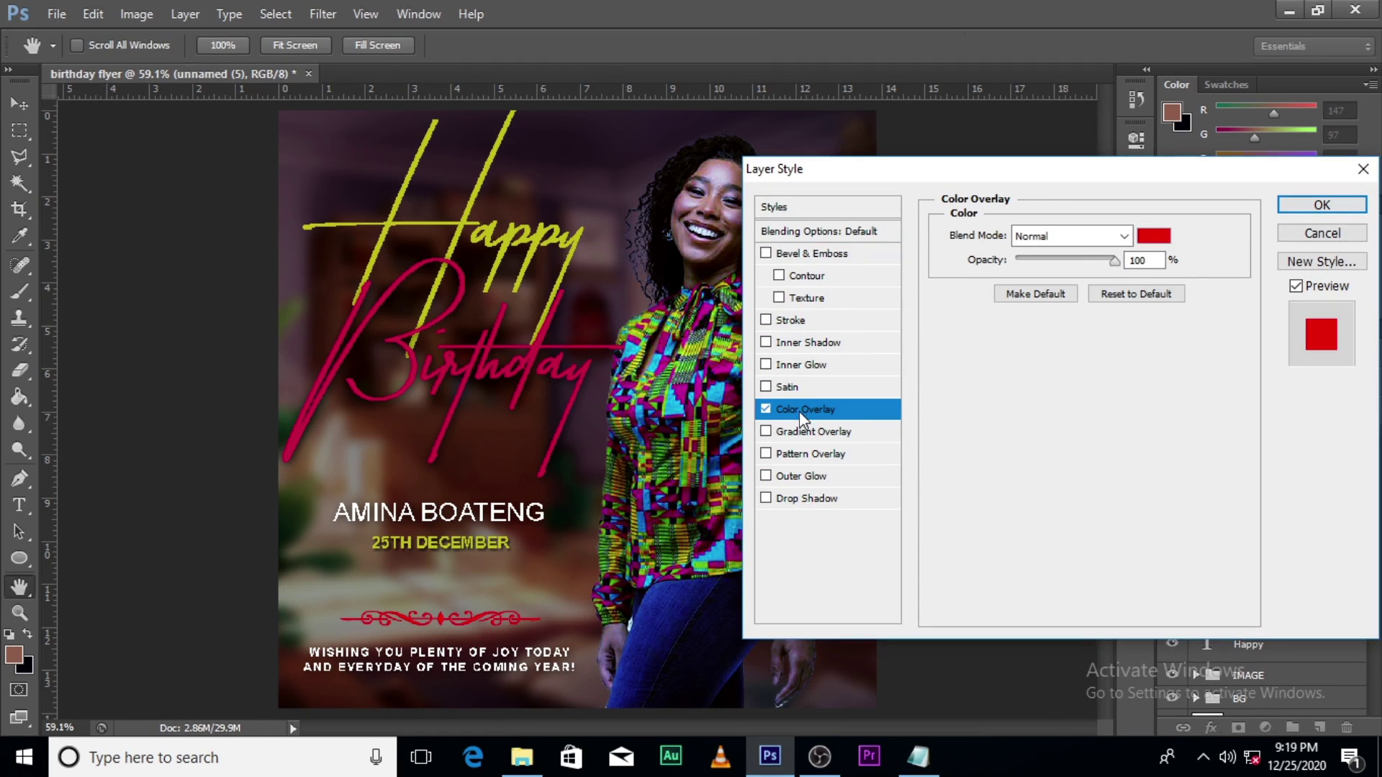
left_click(1150, 235)
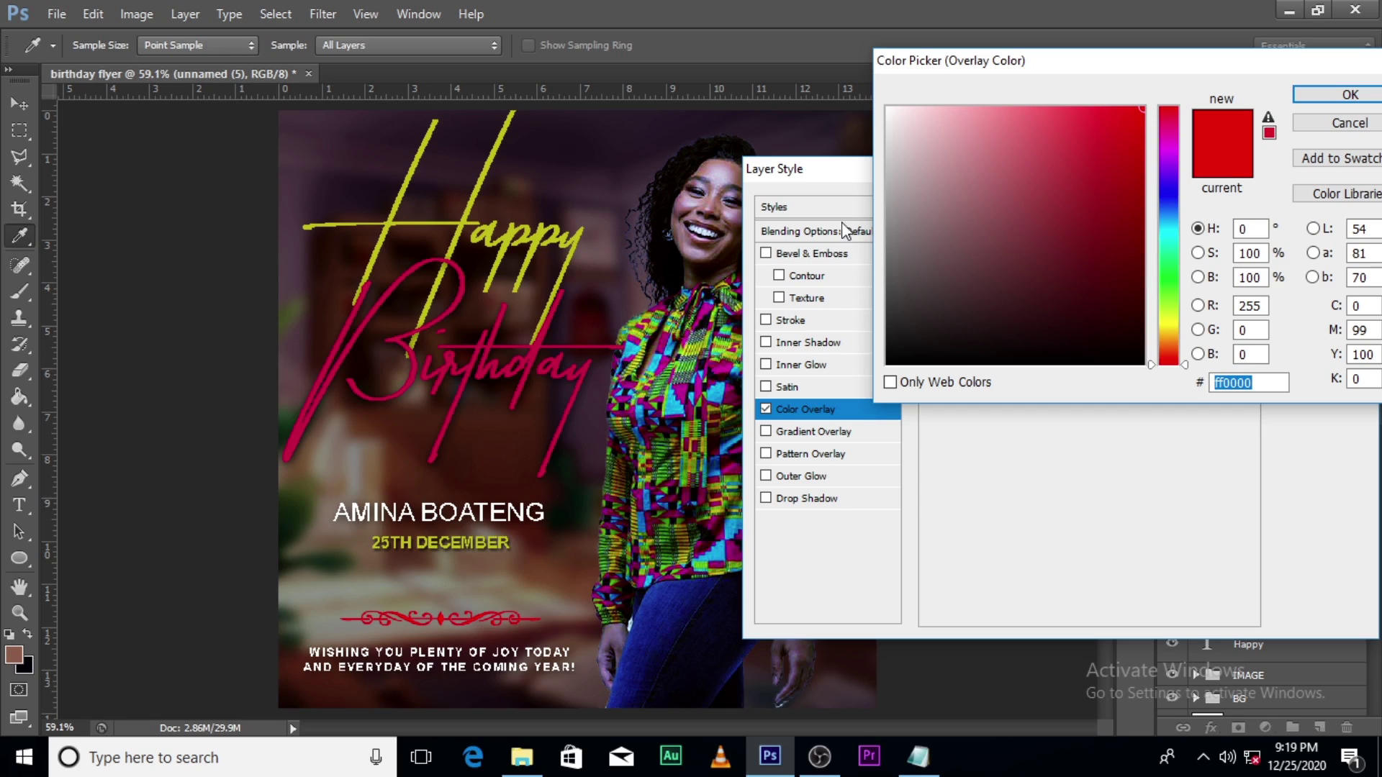
left_click_drag(904, 127, 843, 78)
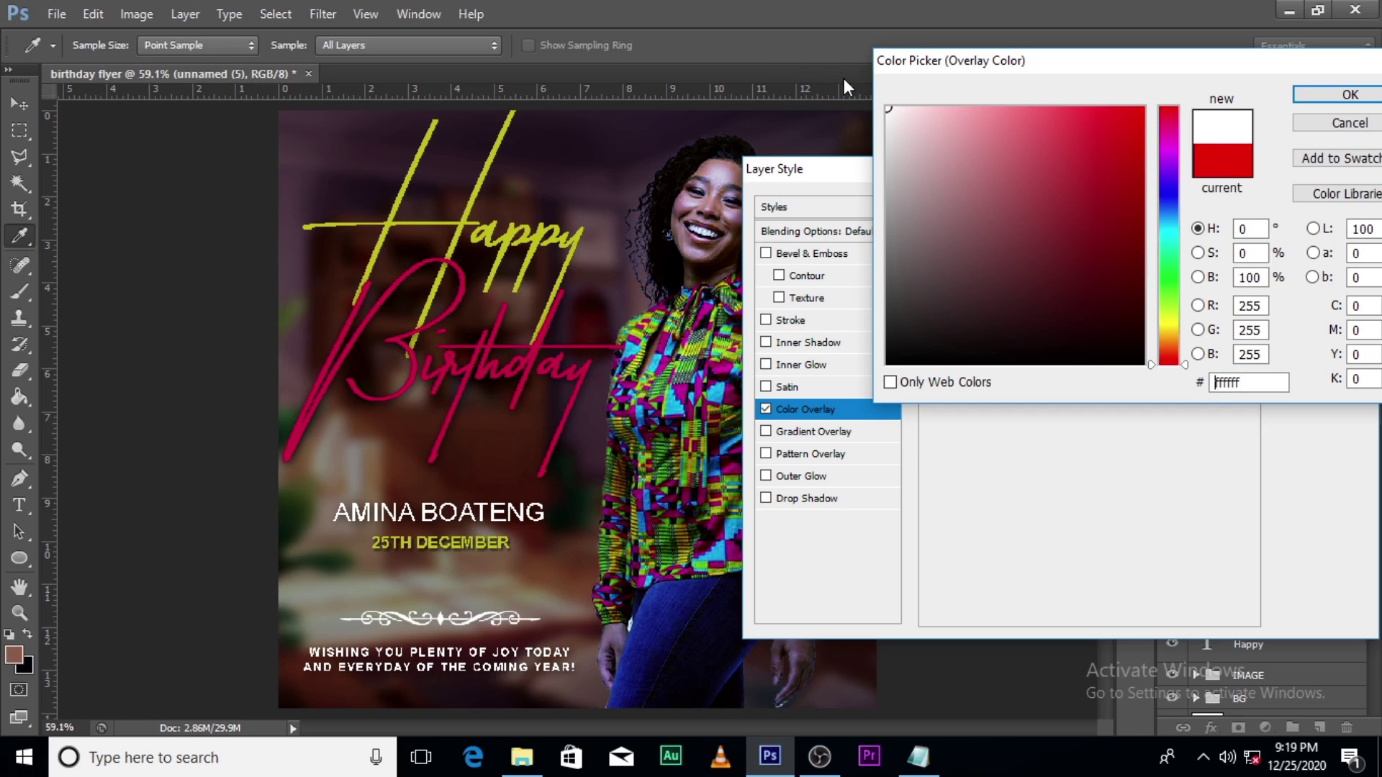
left_click(1337, 94)
key("BackSpace")
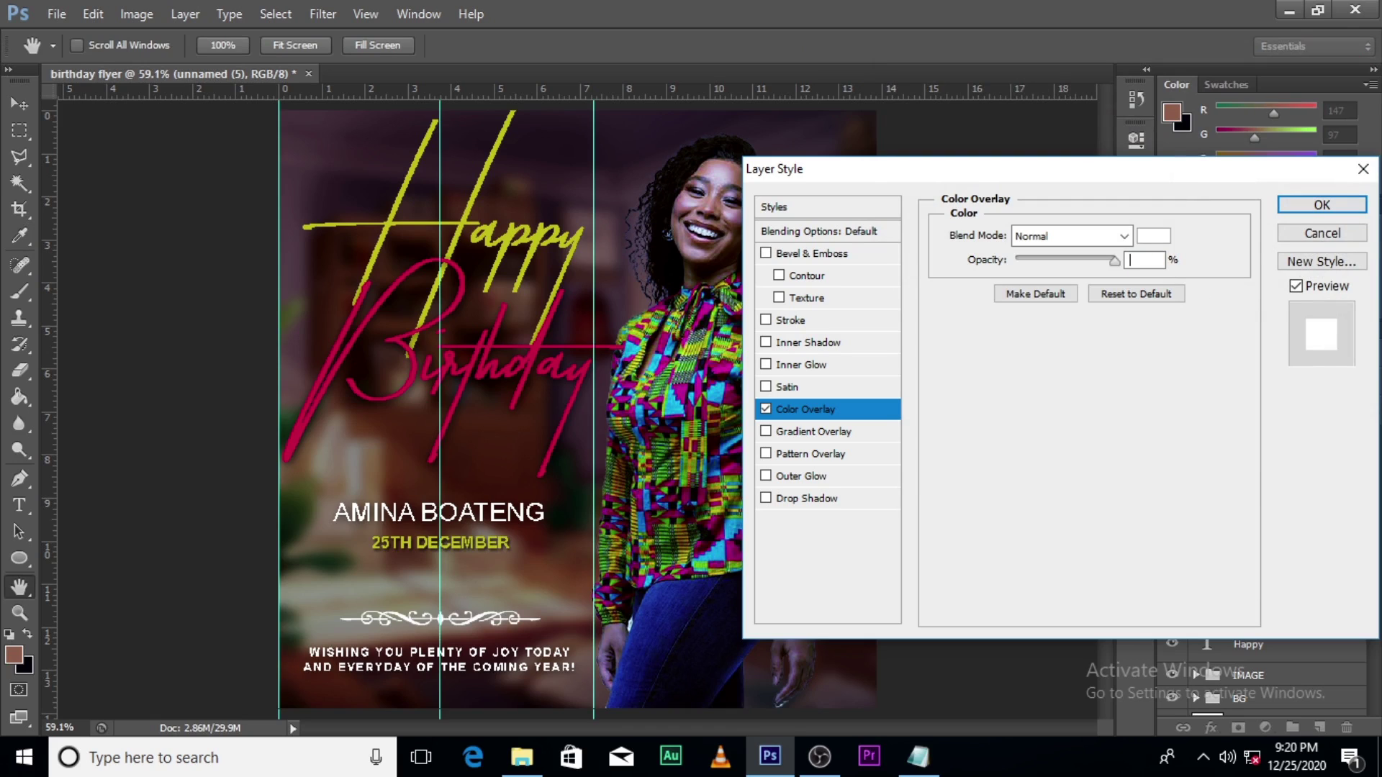
left_click(1322, 206)
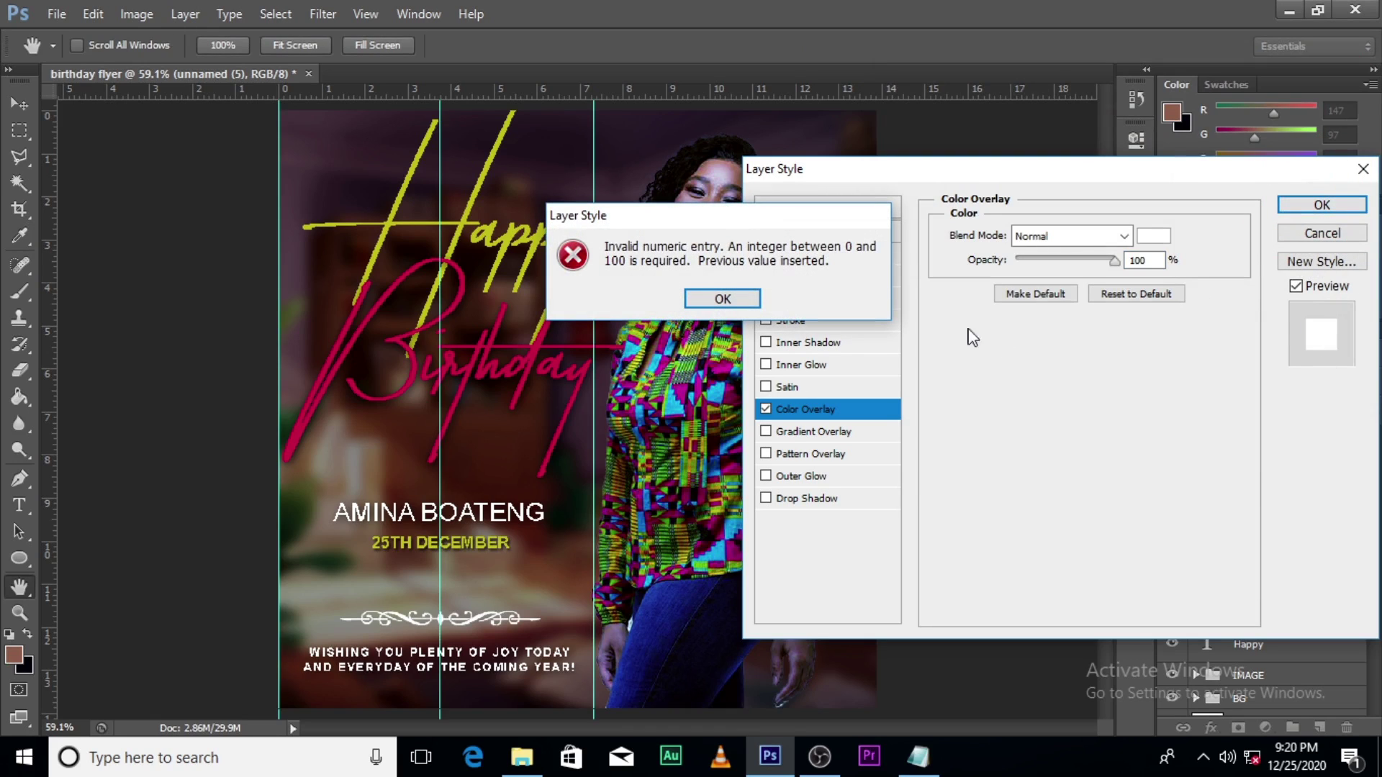
left_click(724, 304)
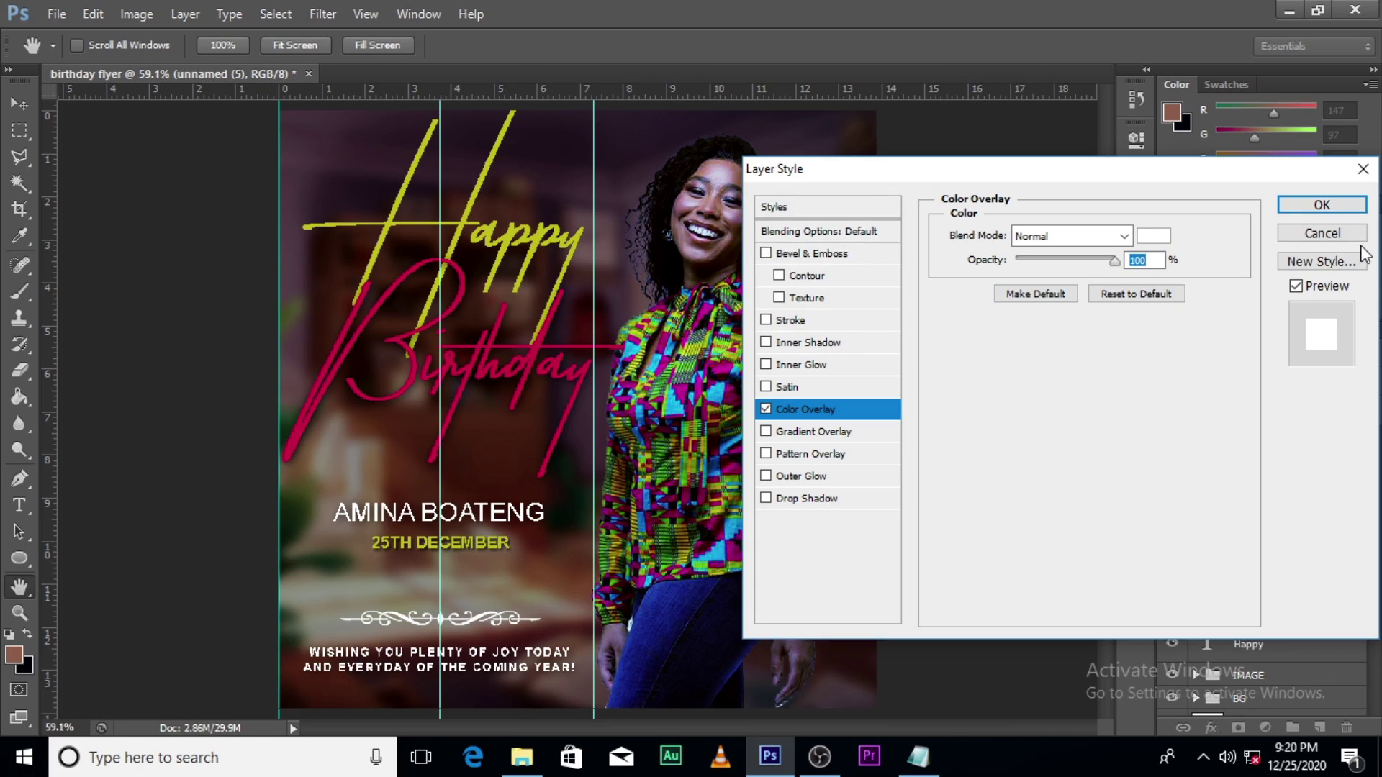
left_click(1311, 206)
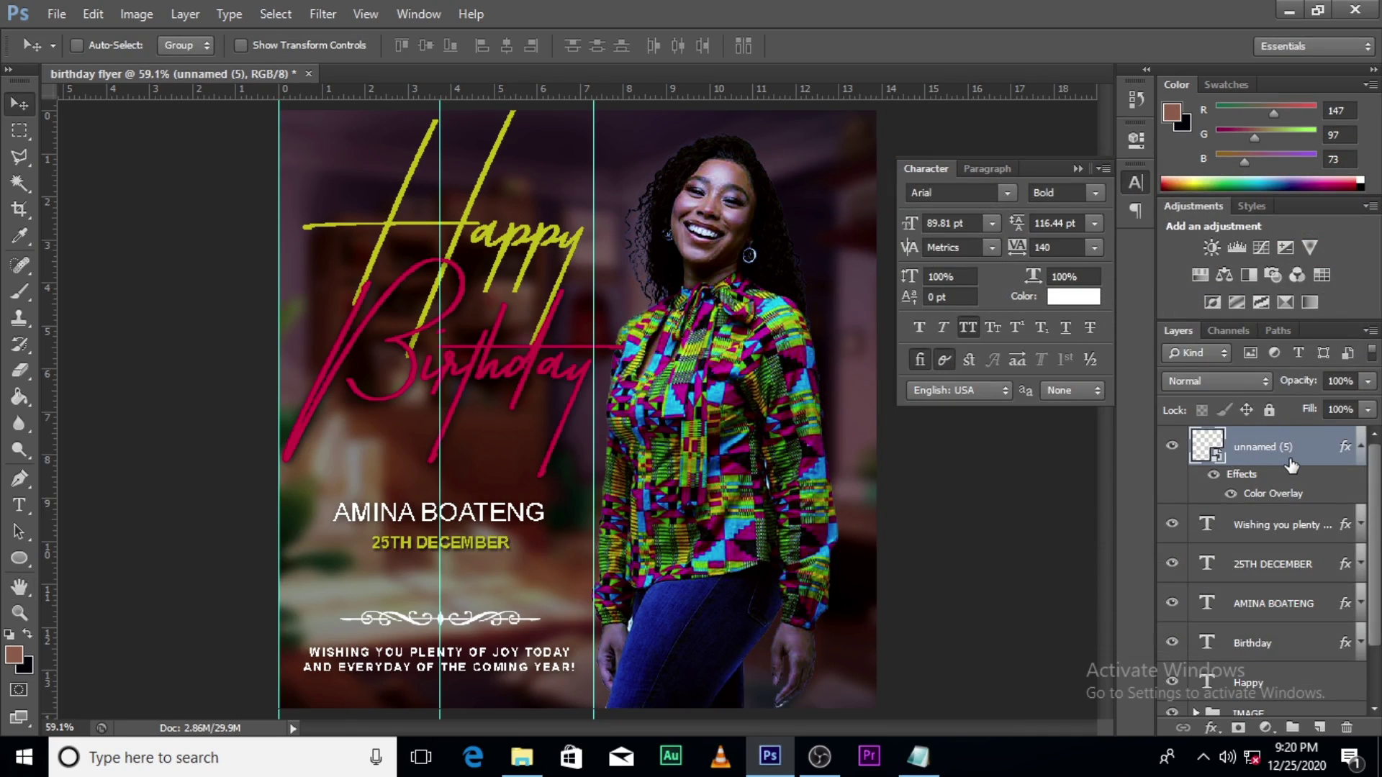
Step: Nudge the white ornament down a few pixels toward the message
key("ctrl+t")
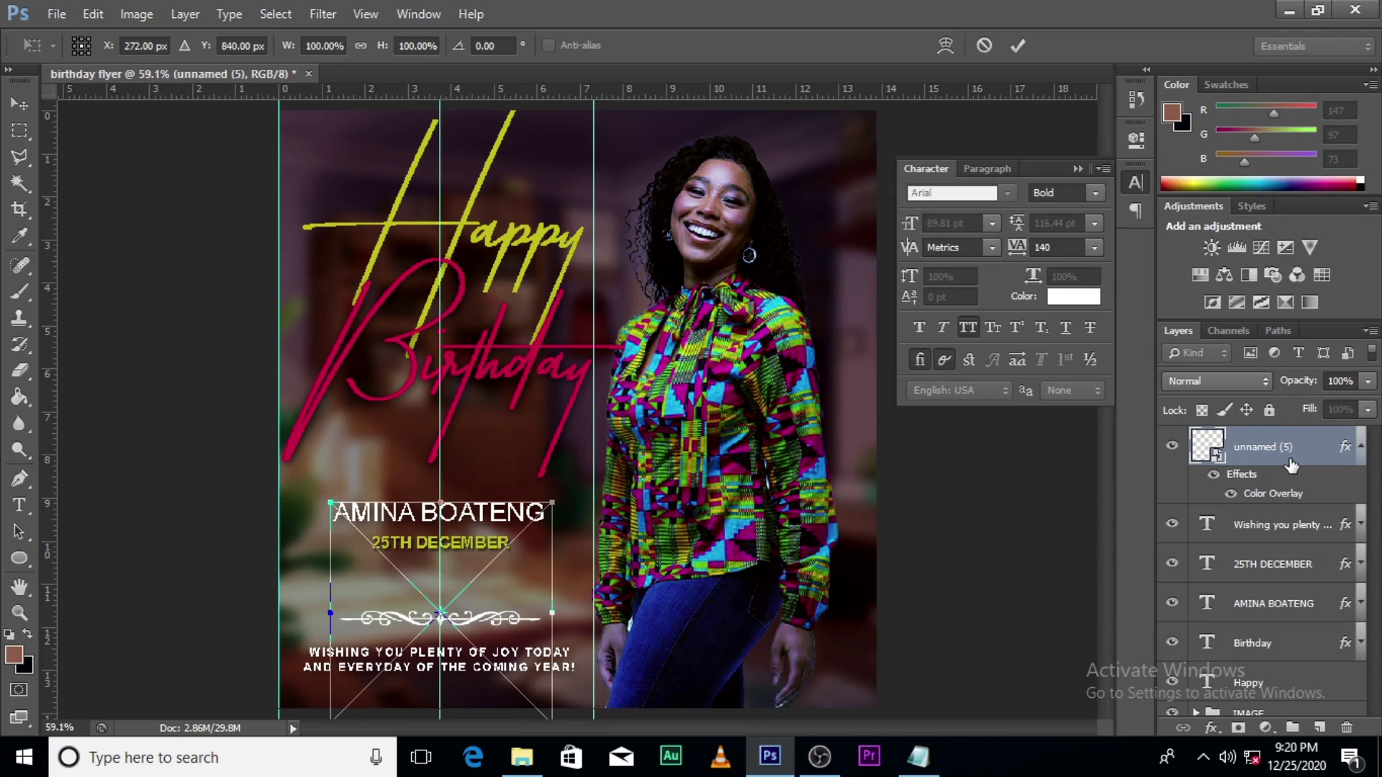
key("Return")
key("shift+Down")
key("shift+Down")
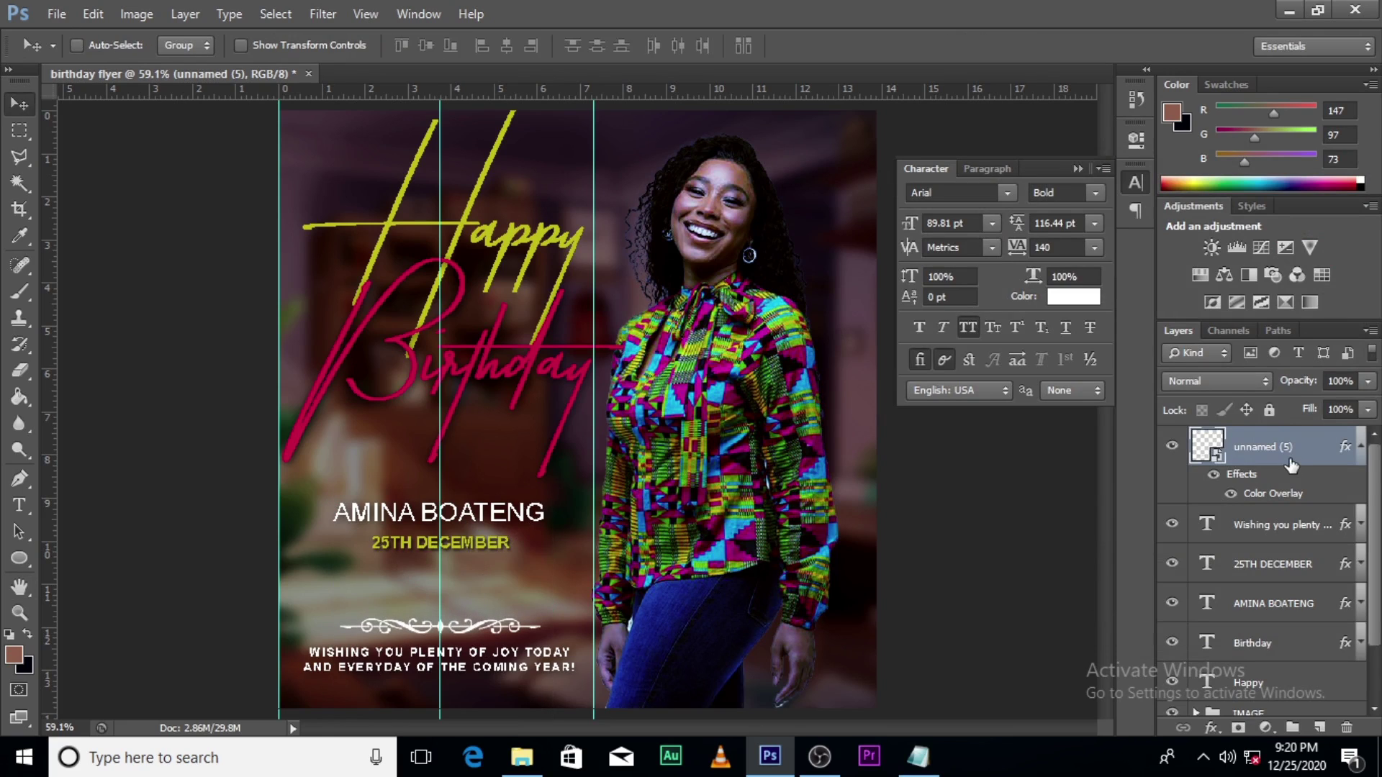
key("Down")
key("Down")
key("Down")
key("Down")
key("Down")
key("Down")
key("Down")
key("Down")
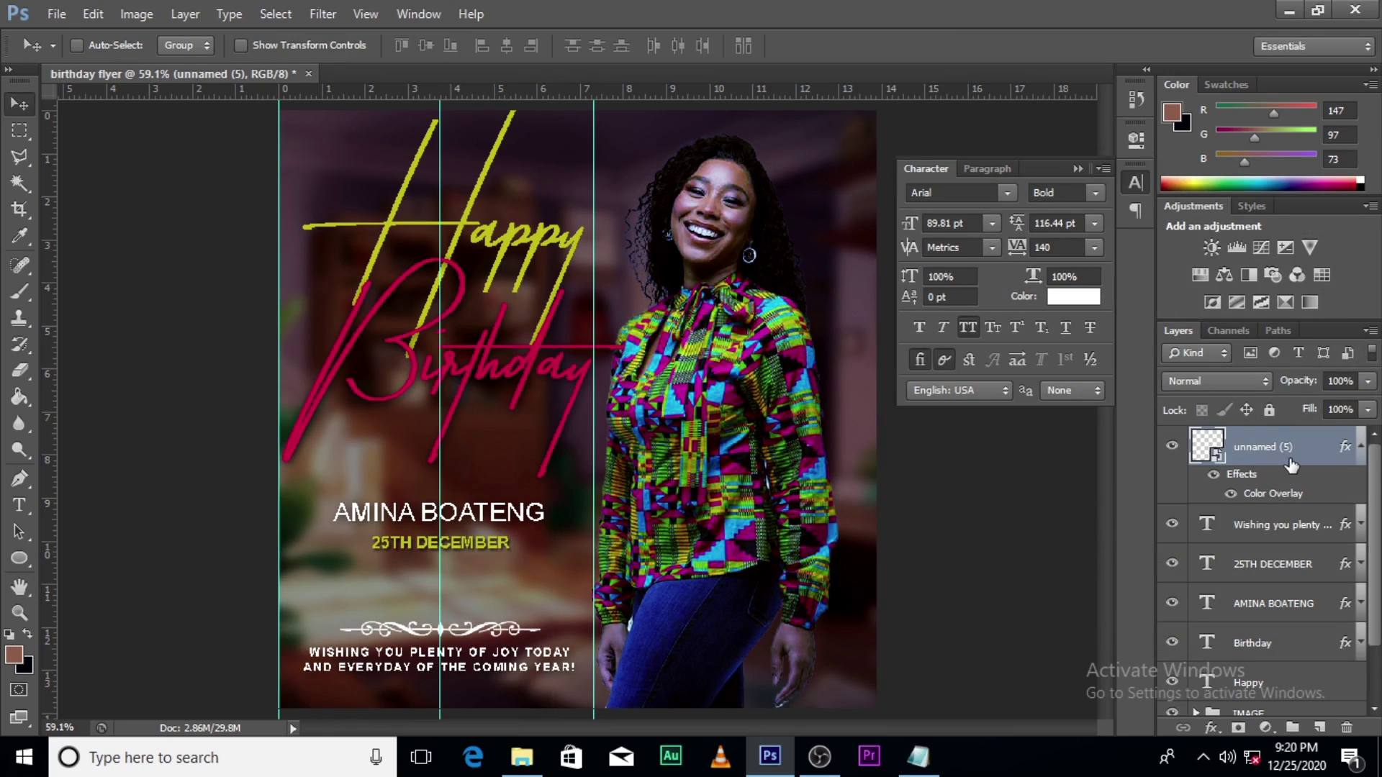
Step: Duplicate the ornament, flip the copy vertically, and move it below the wish message
key("ctrl+j")
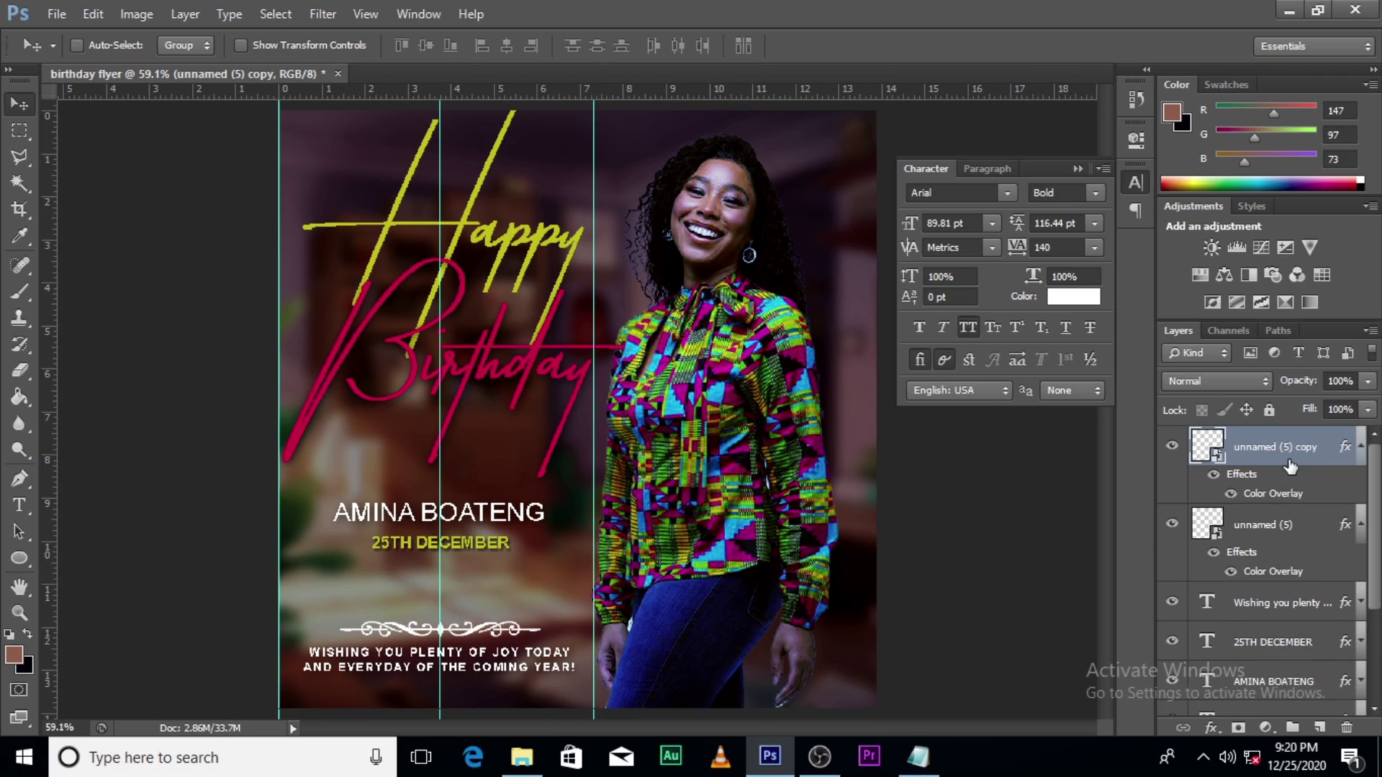
key("ctrl+t")
right_click(511, 619)
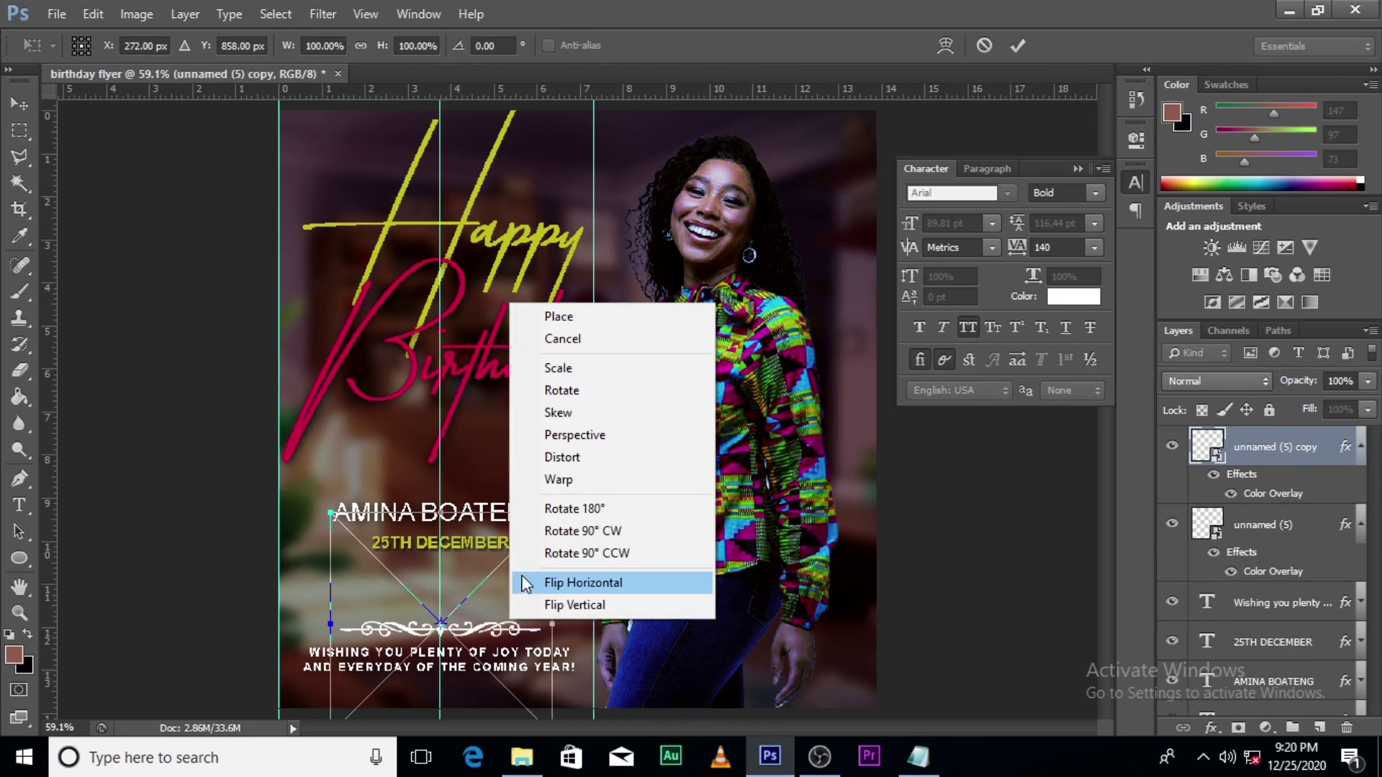
left_click(561, 606)
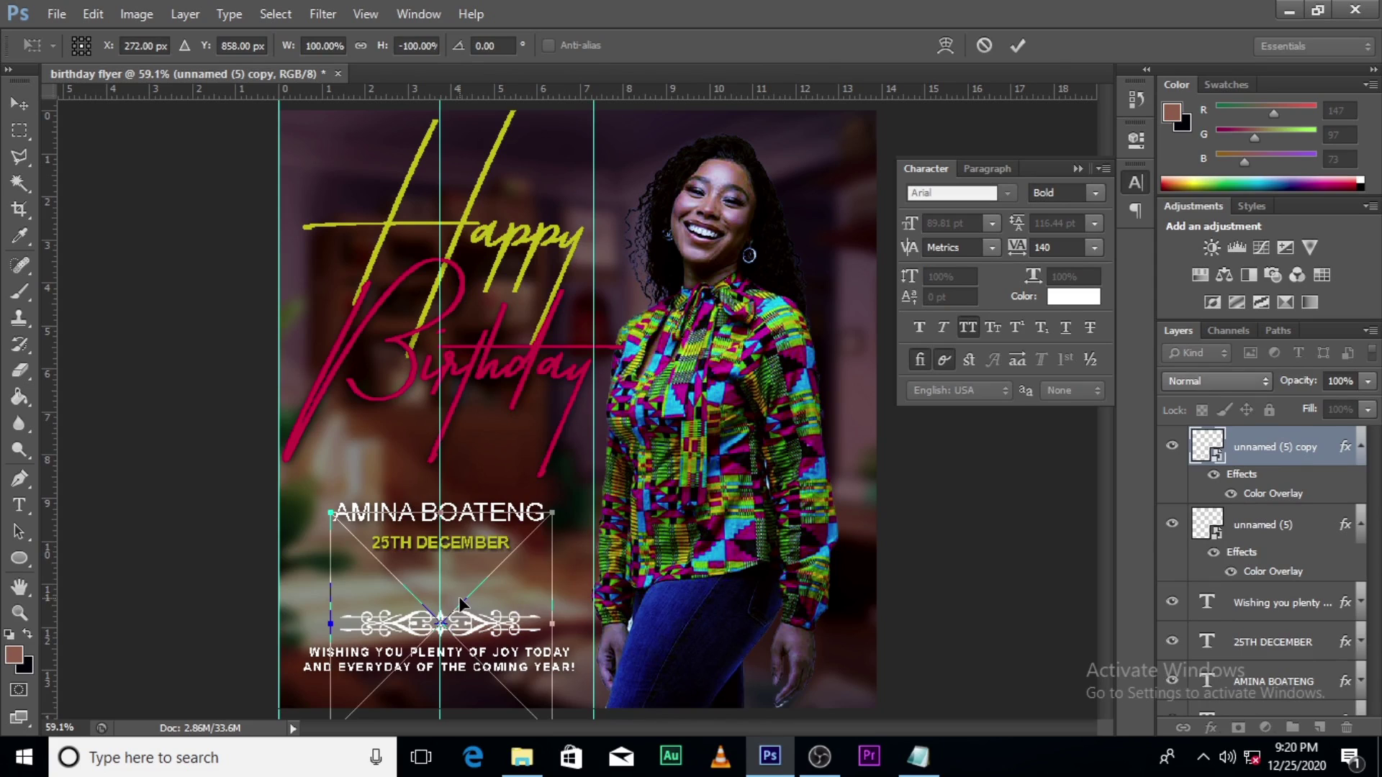
key("shift+Down")
key("shift+Down")
key("shift+Down")
key("shift+Down")
key("shift+Down")
key("shift+Down")
key("shift+Down")
key("shift+Down")
key("shift+Down")
key("shift+Down")
key("shift+Down")
key("shift+Down")
key("shift+Down")
key("shift+Down")
key("shift+Down")
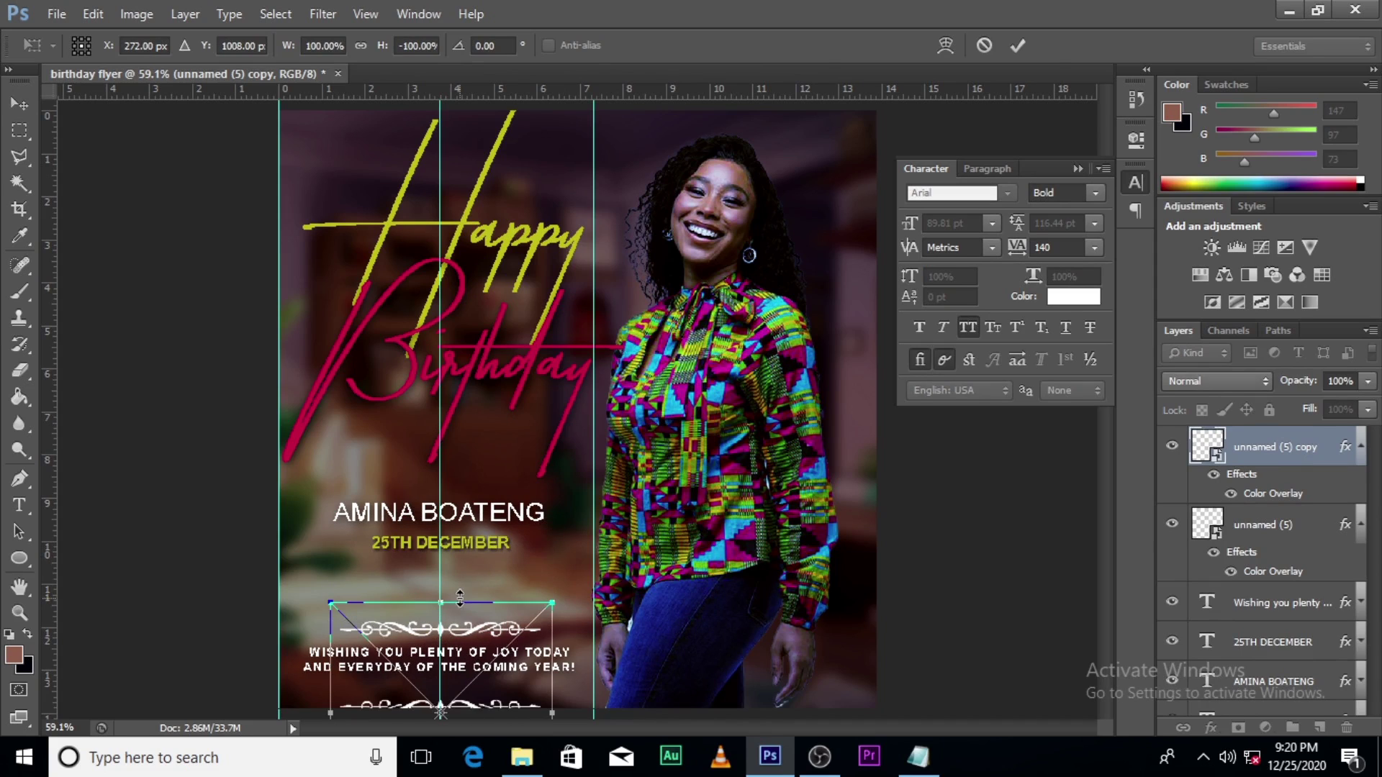
key("Return")
Step: Nudge the bottom ornament up three steps and hide the guides
key("Up")
key("Up")
key("Up")
key("Up")
key("Up")
key("Up")
key("Up")
key("Up")
key("Up")
key("Up")
key("Up")
key("Up")
key("Up")
key("Up")
key("Up")
key("Up")
key("Up")
key("Up")
key("Up")
key("Up")
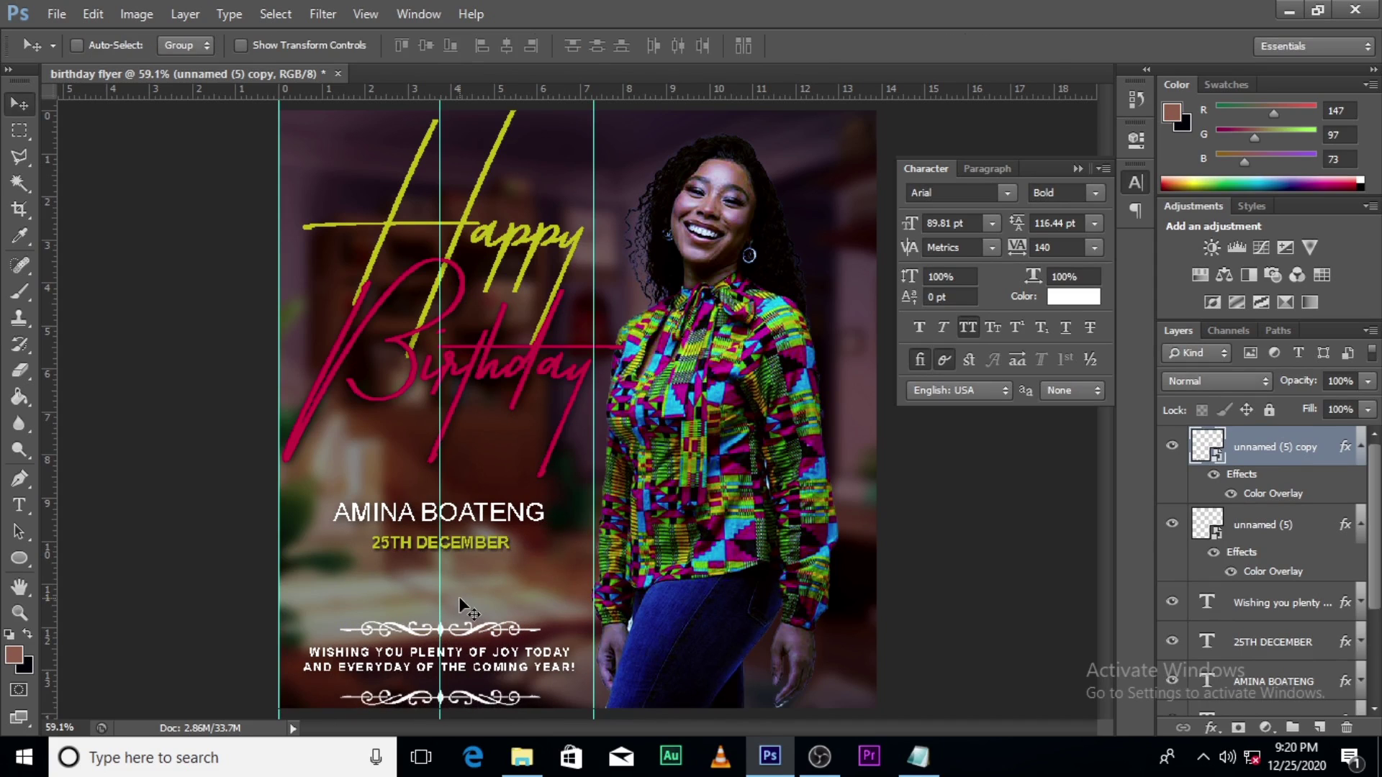
key("Up")
key("Up")
key("Up")
key("Up")
key("Up")
key("Up")
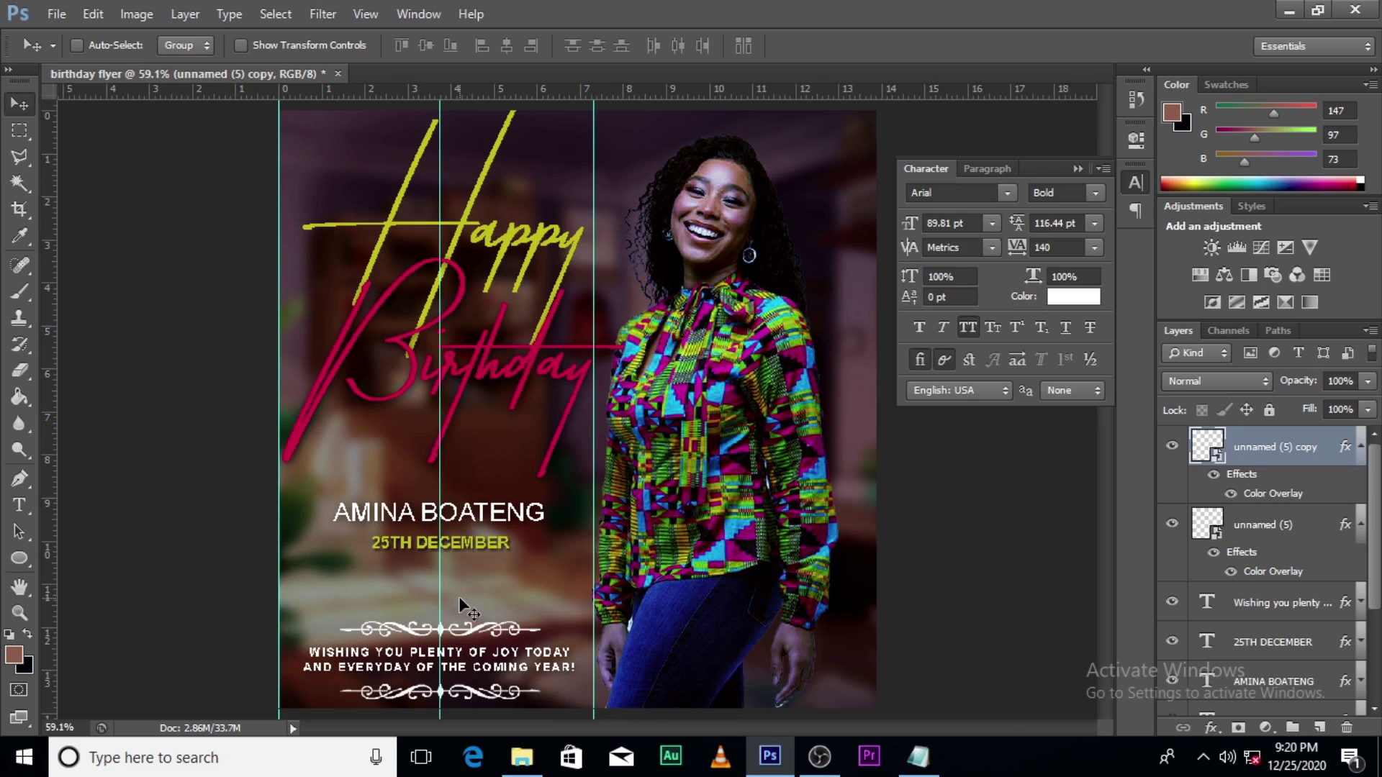
key("Up")
key("Up")
key("Up")
key("Up")
key("Up")
key("Up")
key("Up")
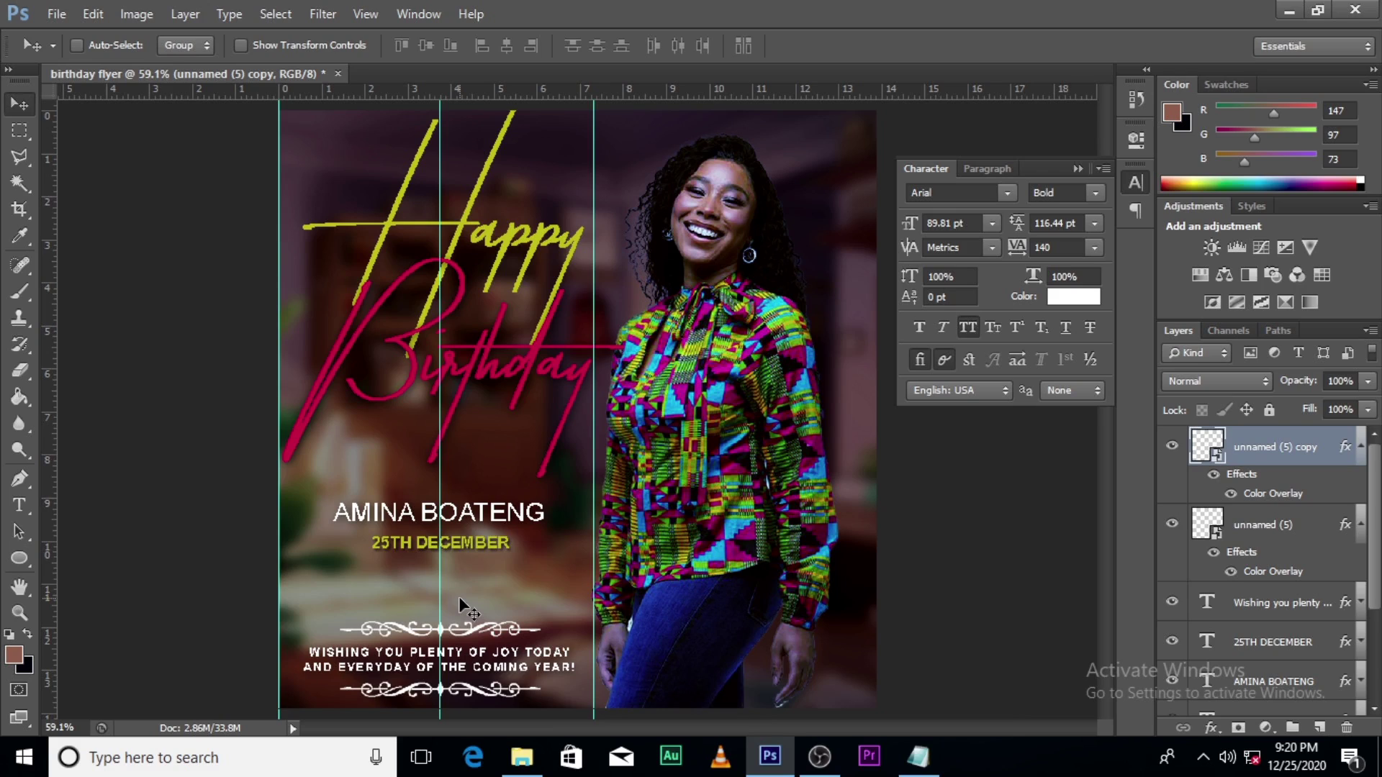
key("ctrl+semicolon")
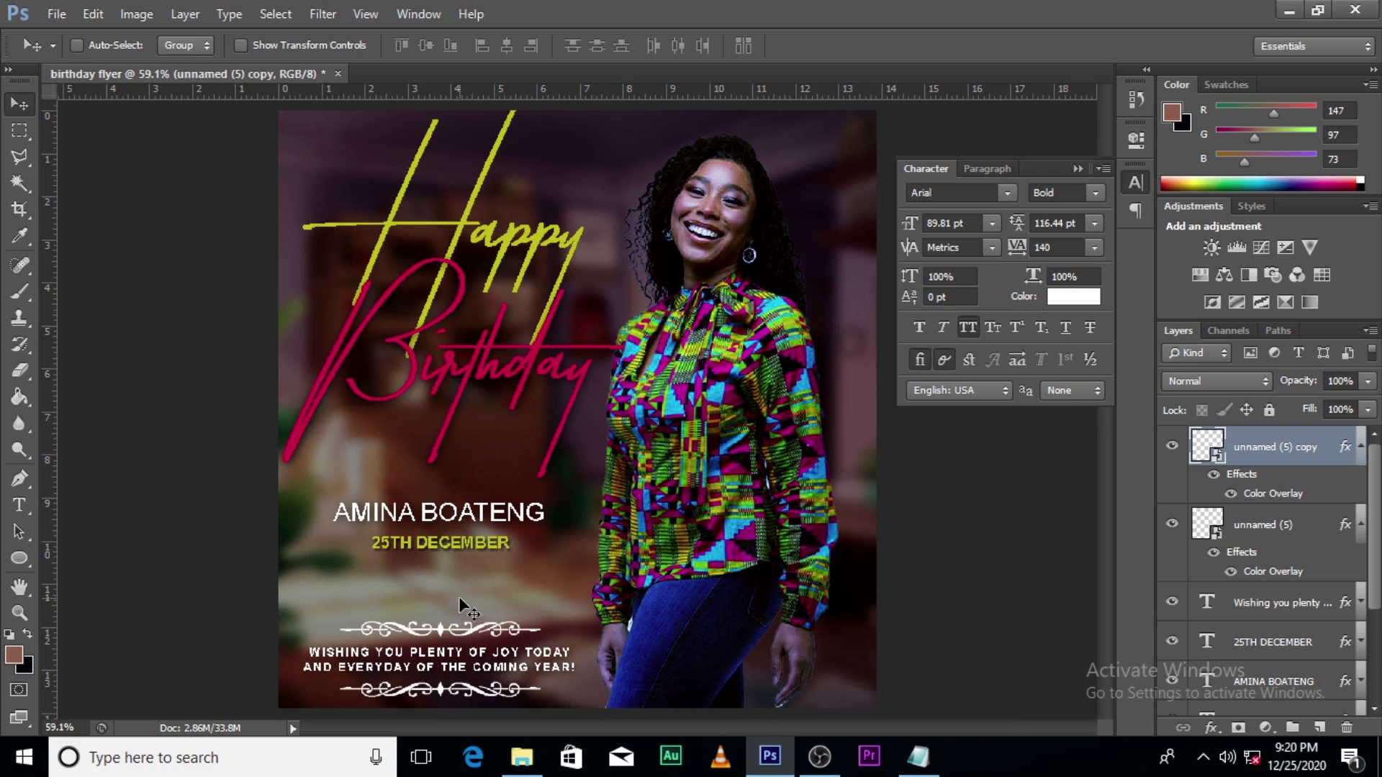